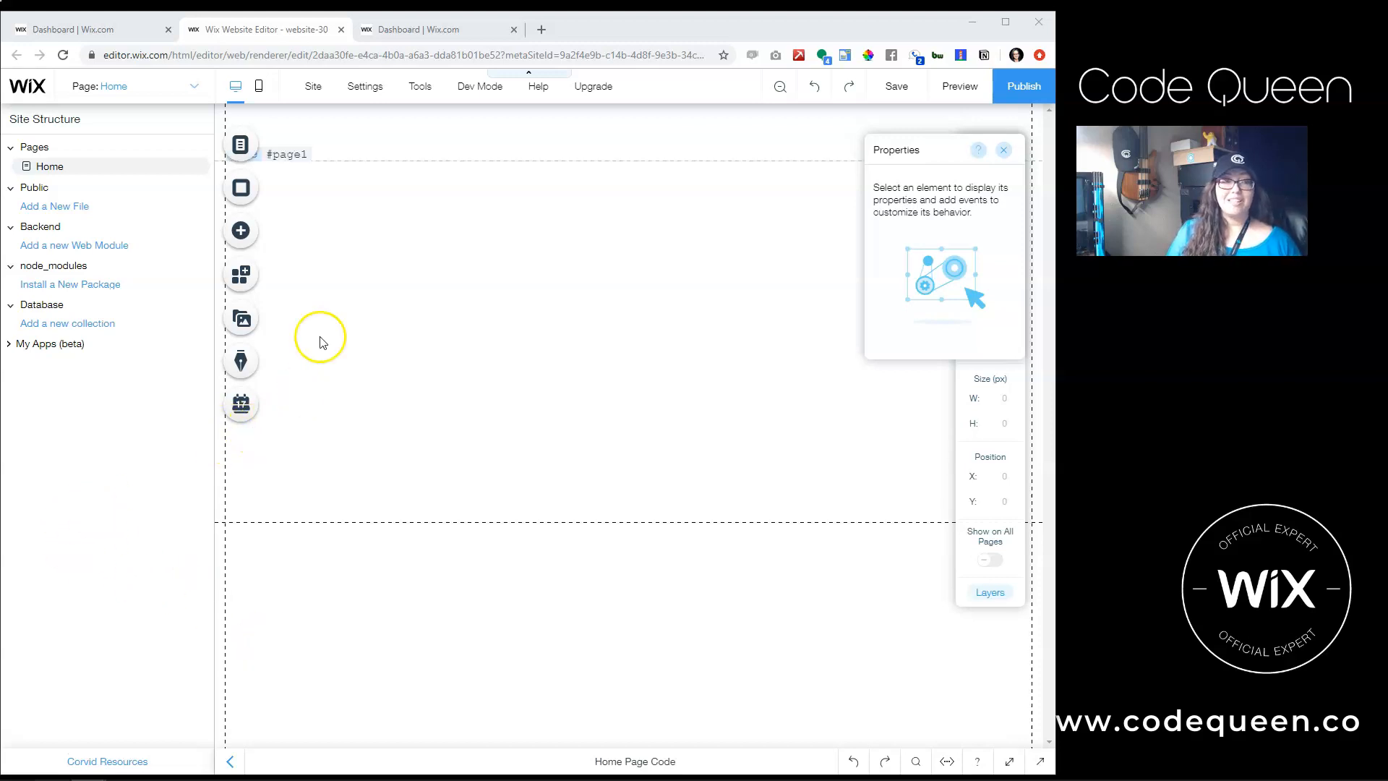
# Exit Corvid Dev Mode and turn it on again, repeating the switch once more to compare both editor states.
pyautogui.moveTo(490, 94)
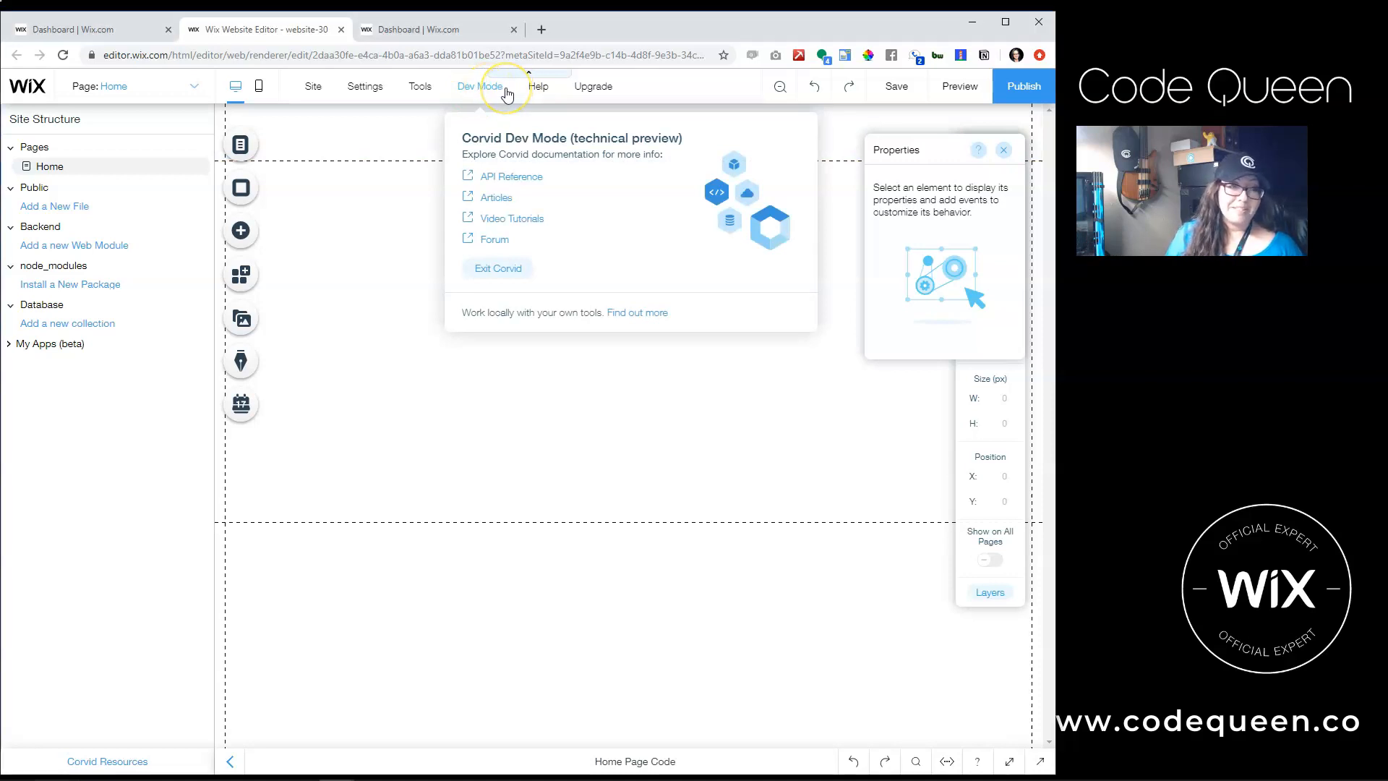
pyautogui.click(497, 270)
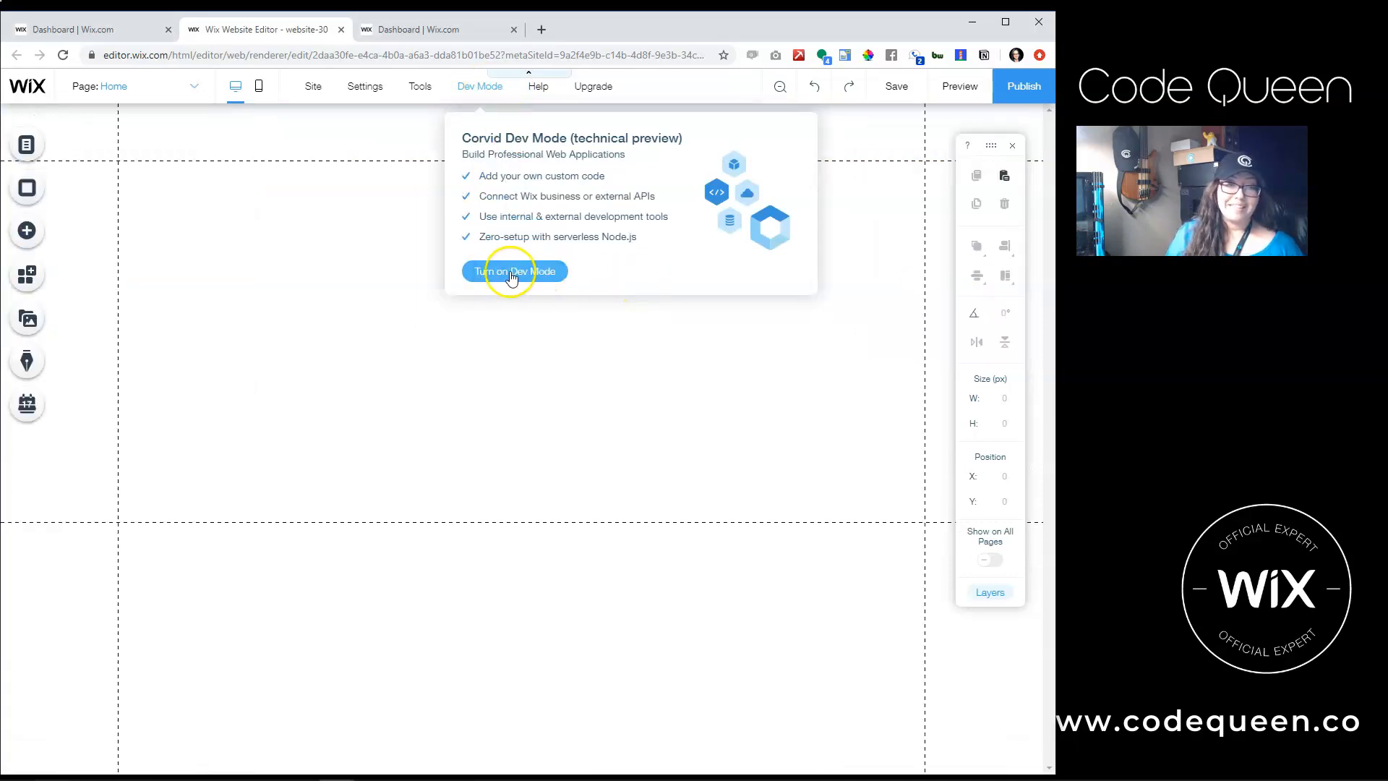
pyautogui.click(472, 271)
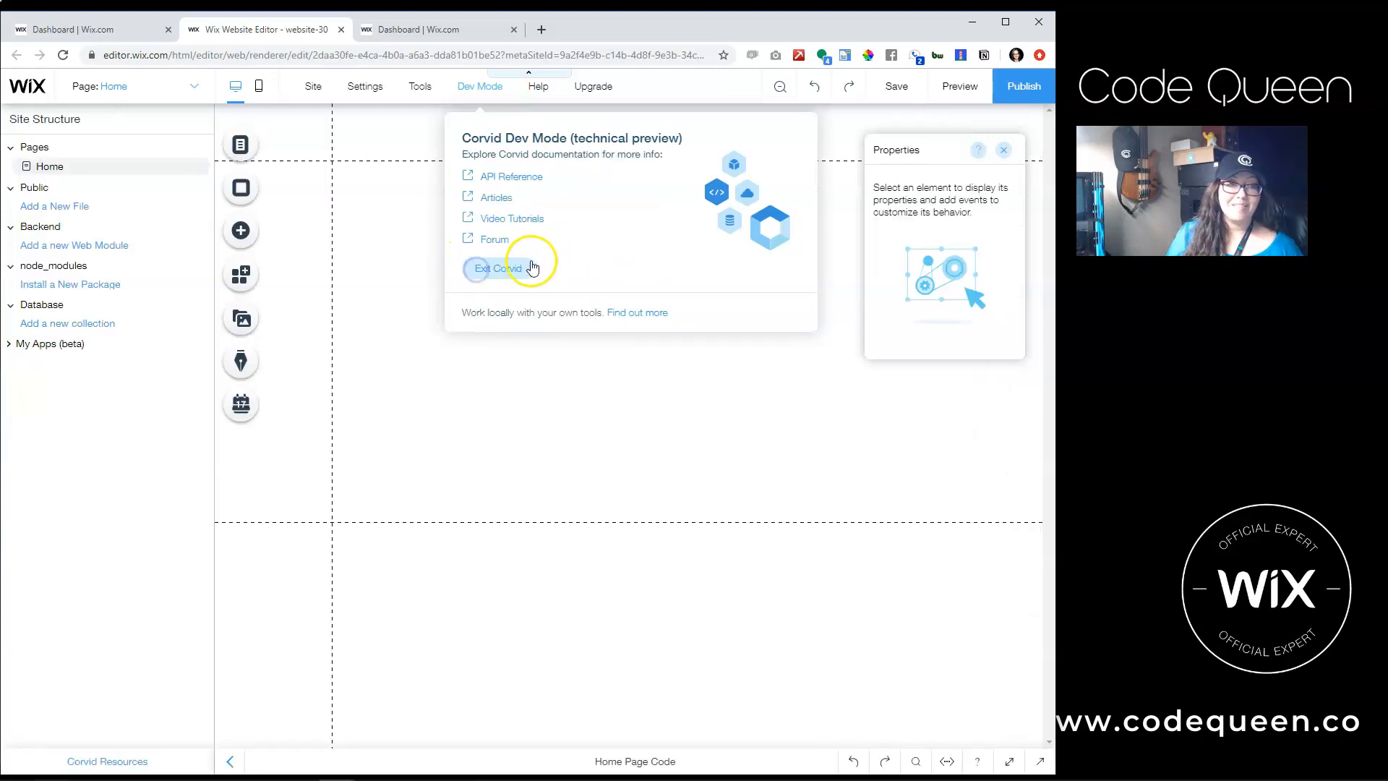
pyautogui.click(511, 269)
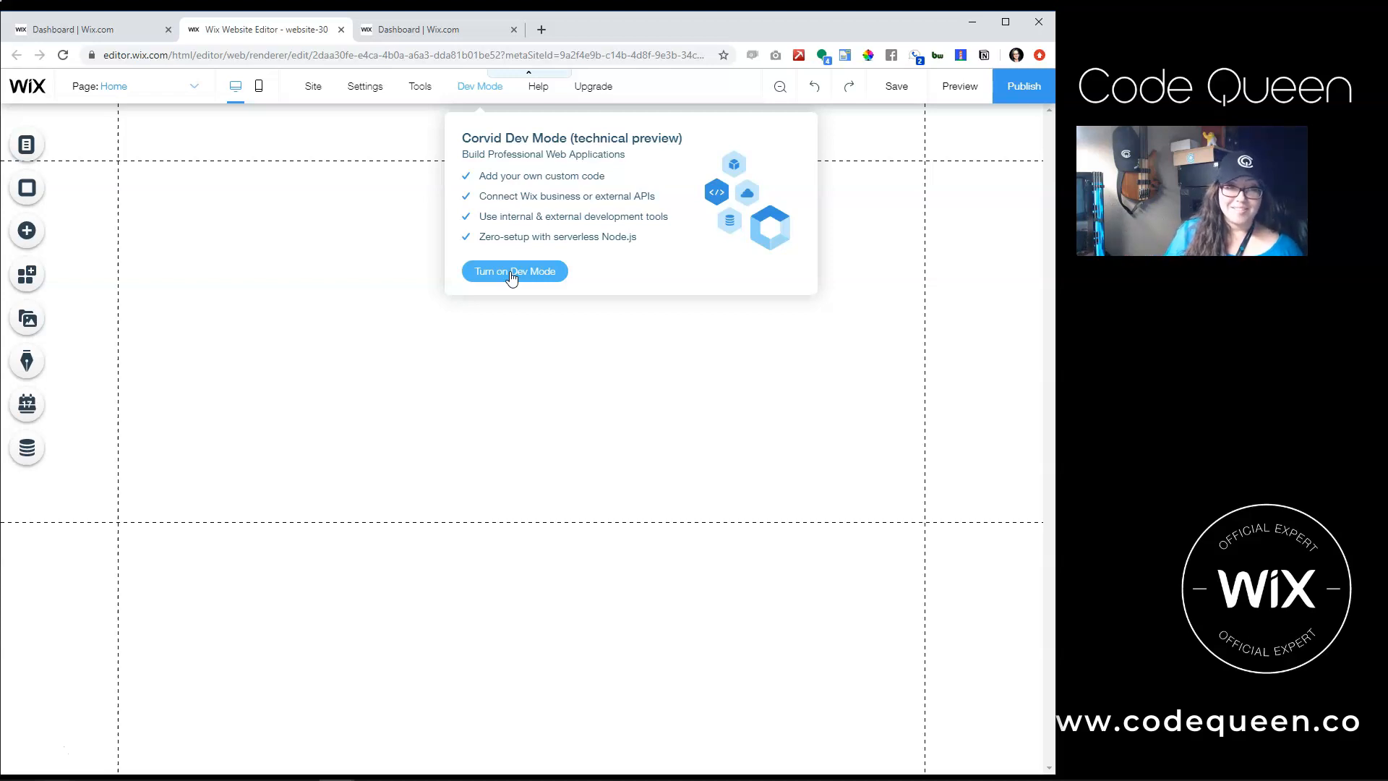
pyautogui.click(512, 272)
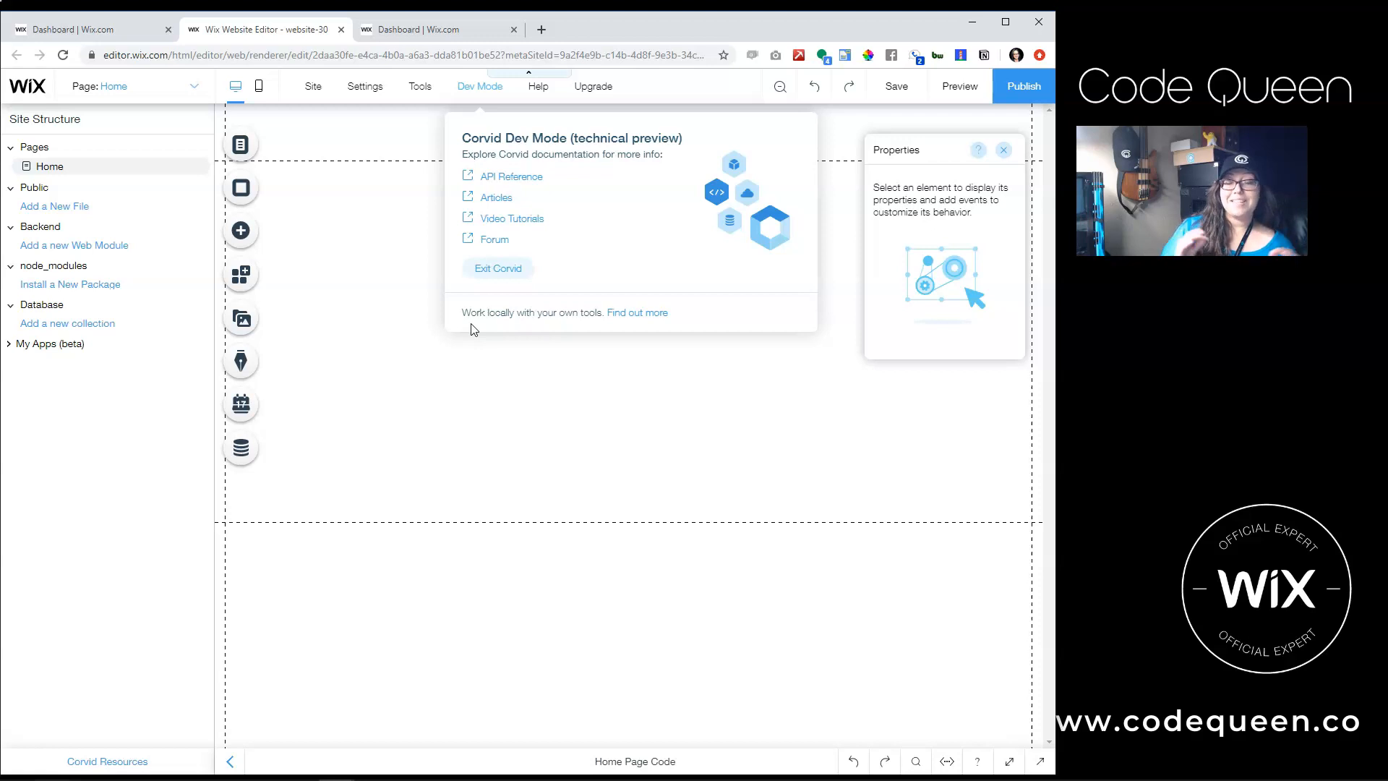
# Collapse the Site Structure sidebar and expand it again, closing the add-elements window.
pyautogui.click(243, 233)
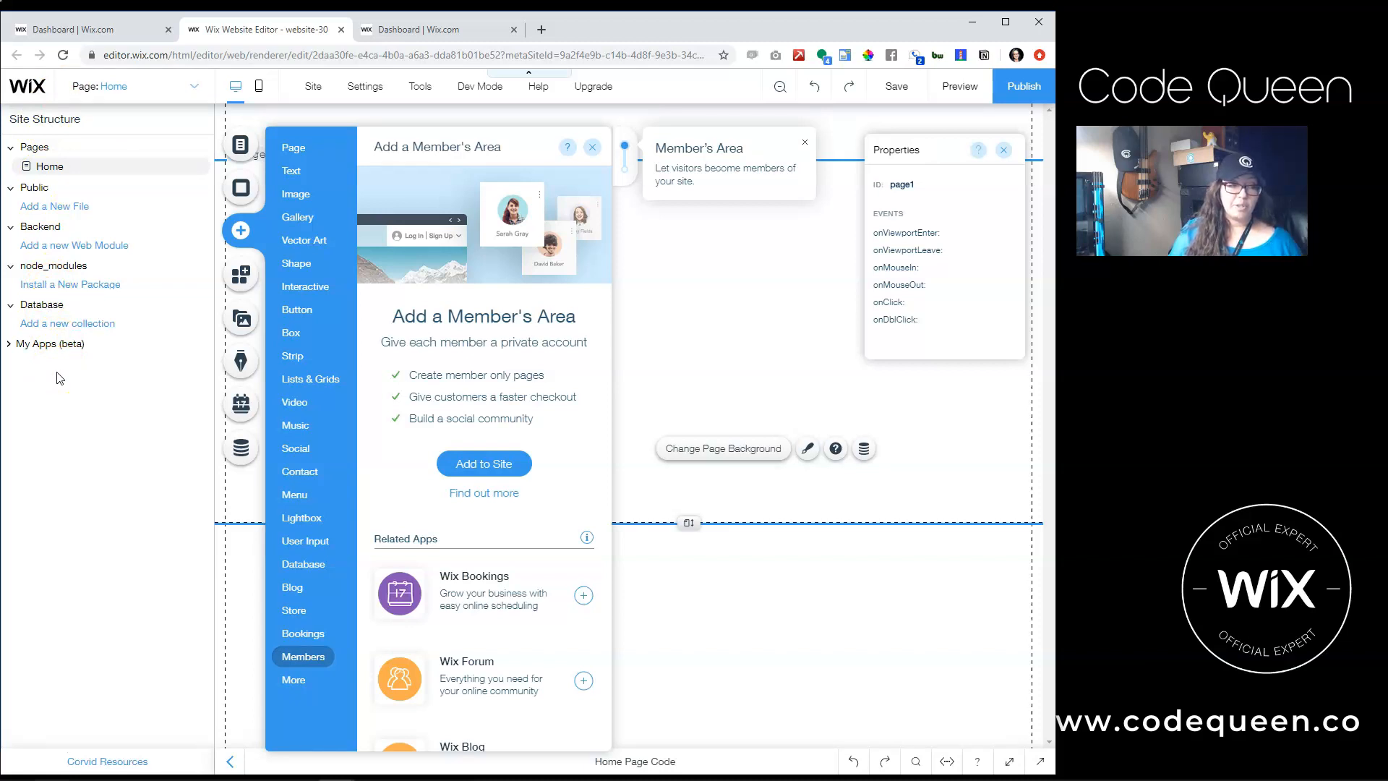
pyautogui.click(228, 763)
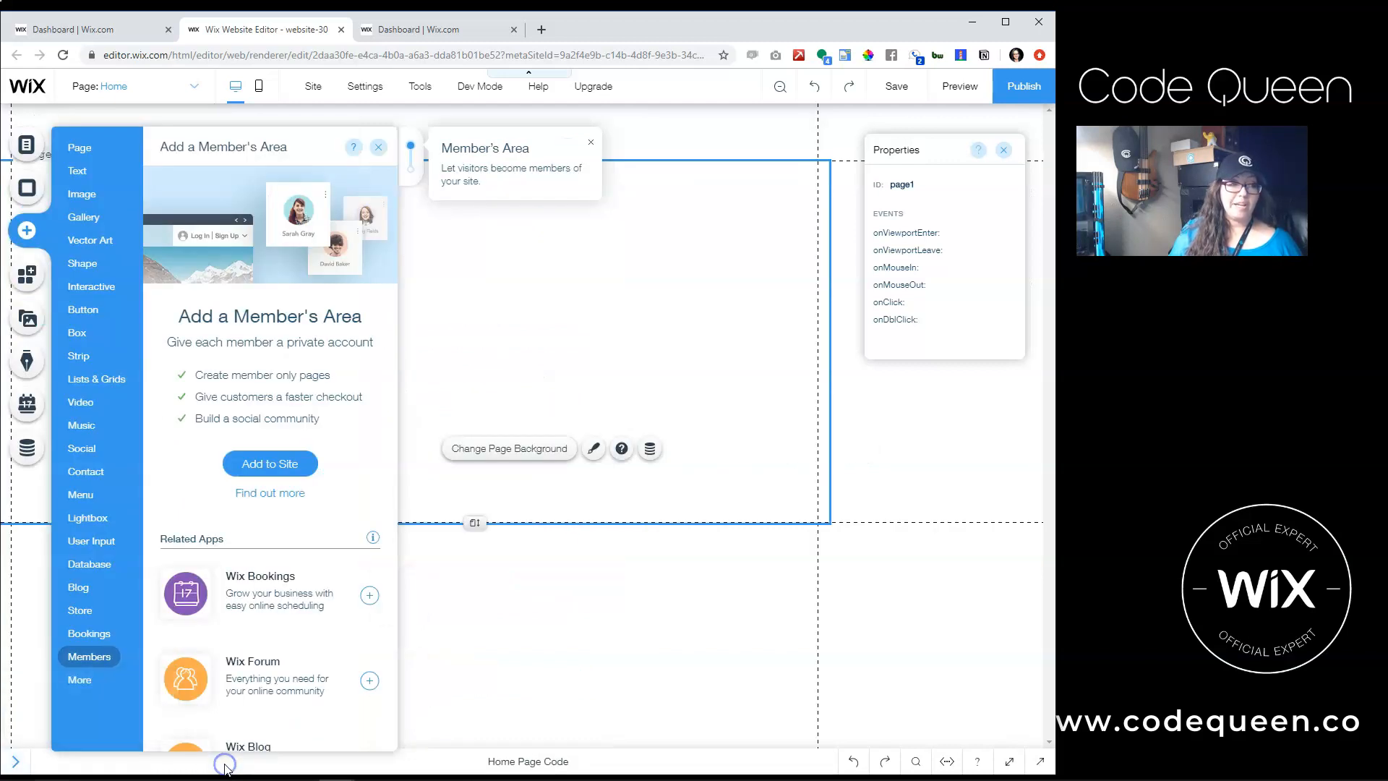
pyautogui.click(9, 763)
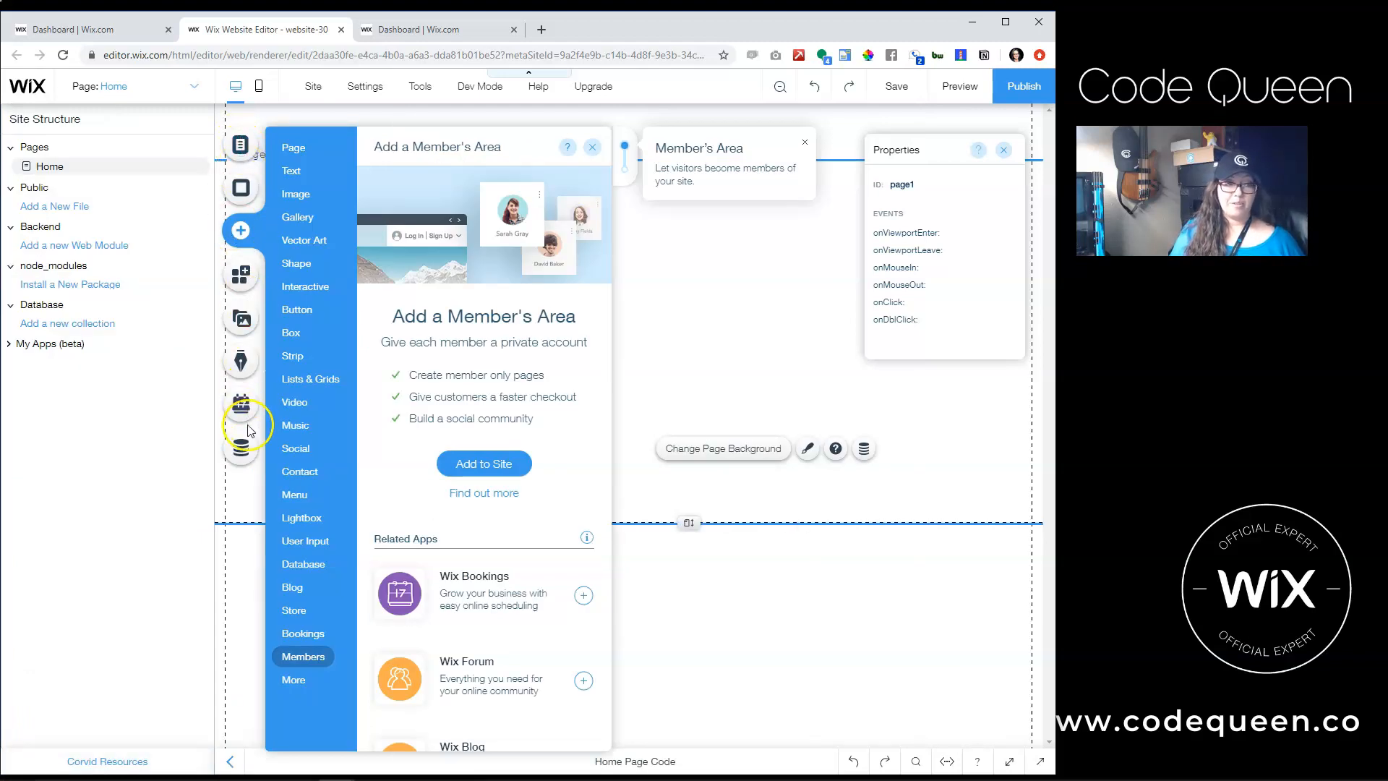
pyautogui.click(186, 88)
pyautogui.click(243, 233)
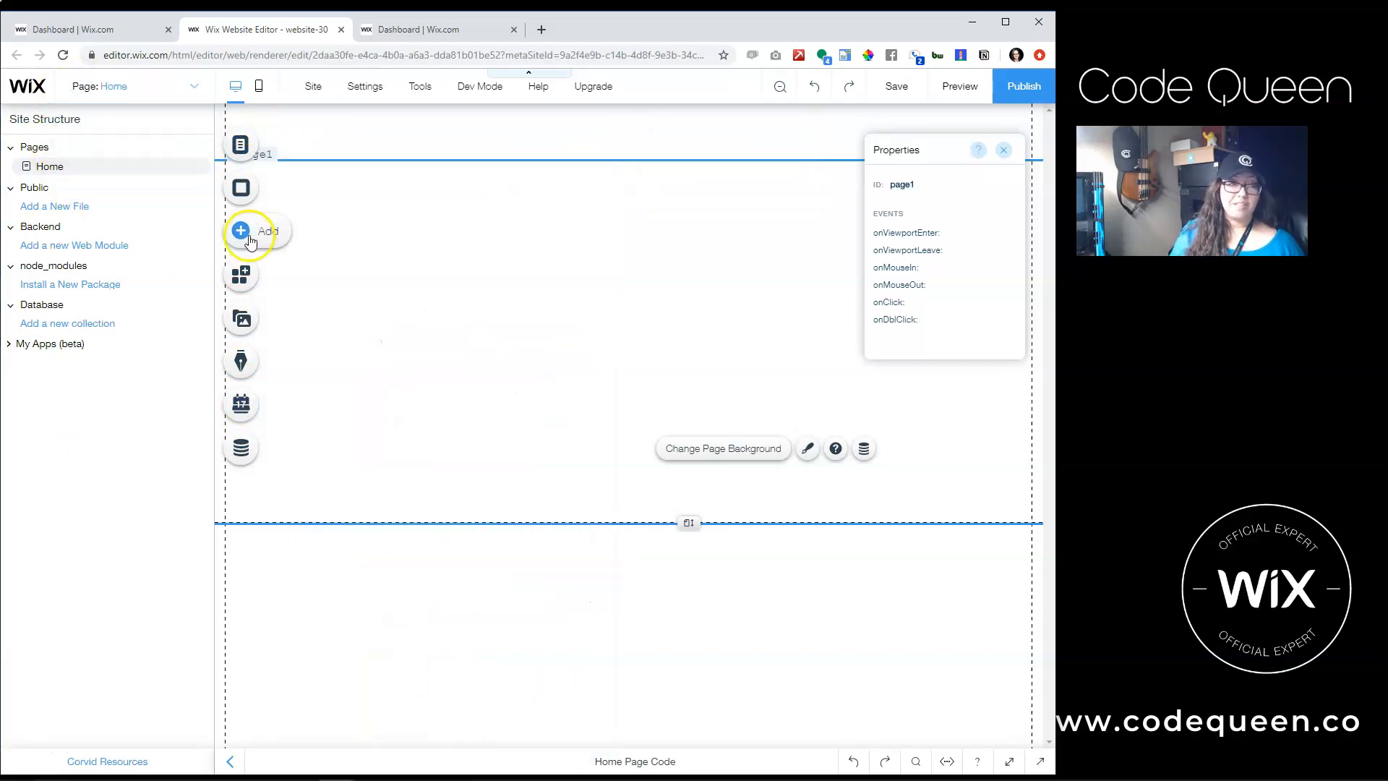
# Place the "Add your Name" text input from the User Input elements on the Home page.
pyautogui.click(243, 233)
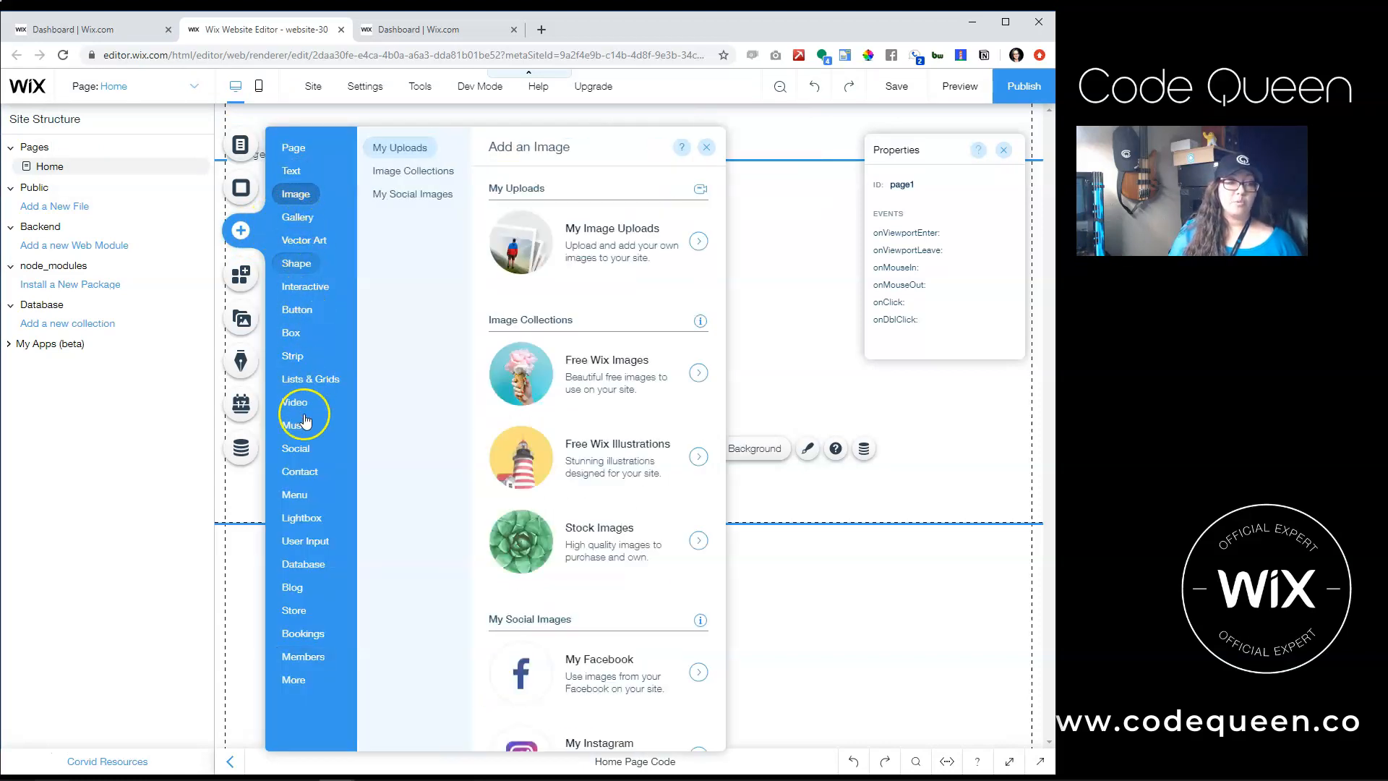
pyautogui.click(310, 548)
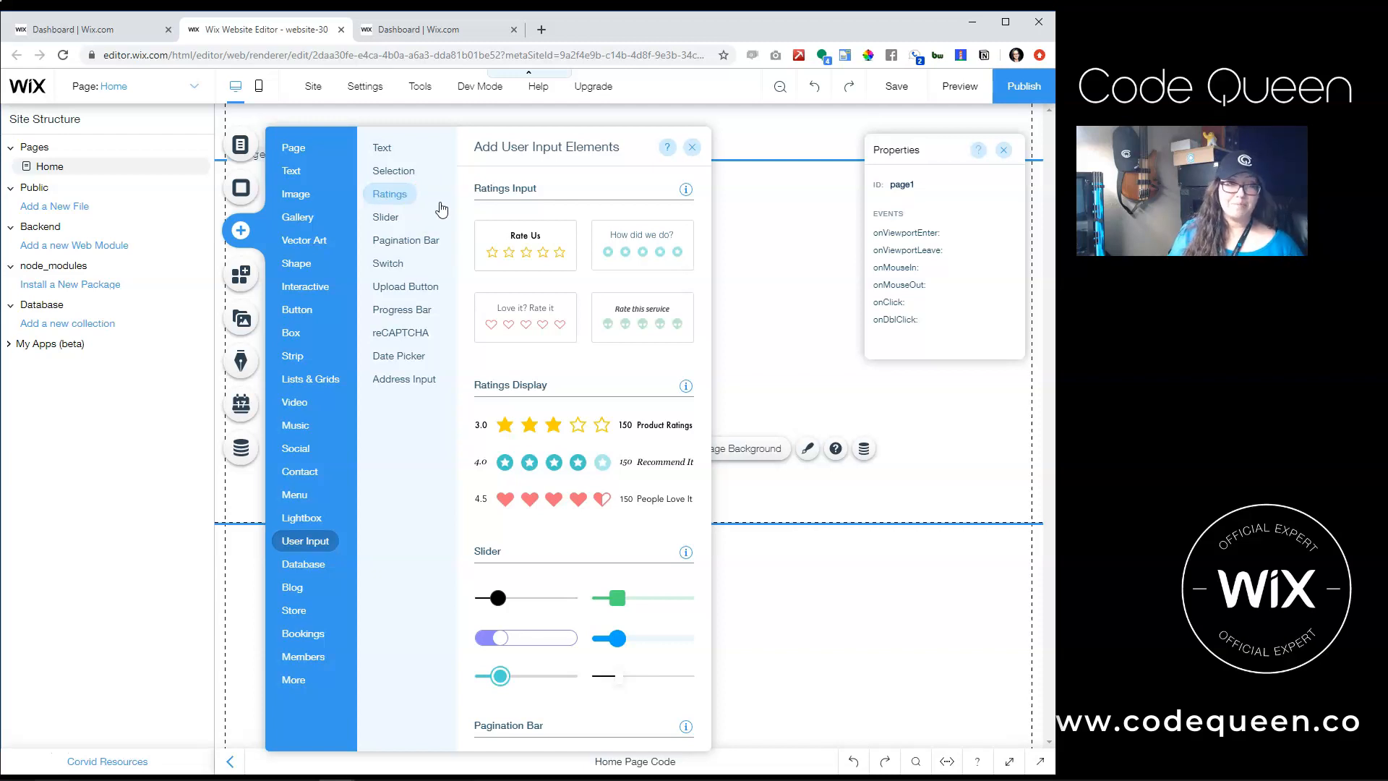
pyautogui.click(386, 152)
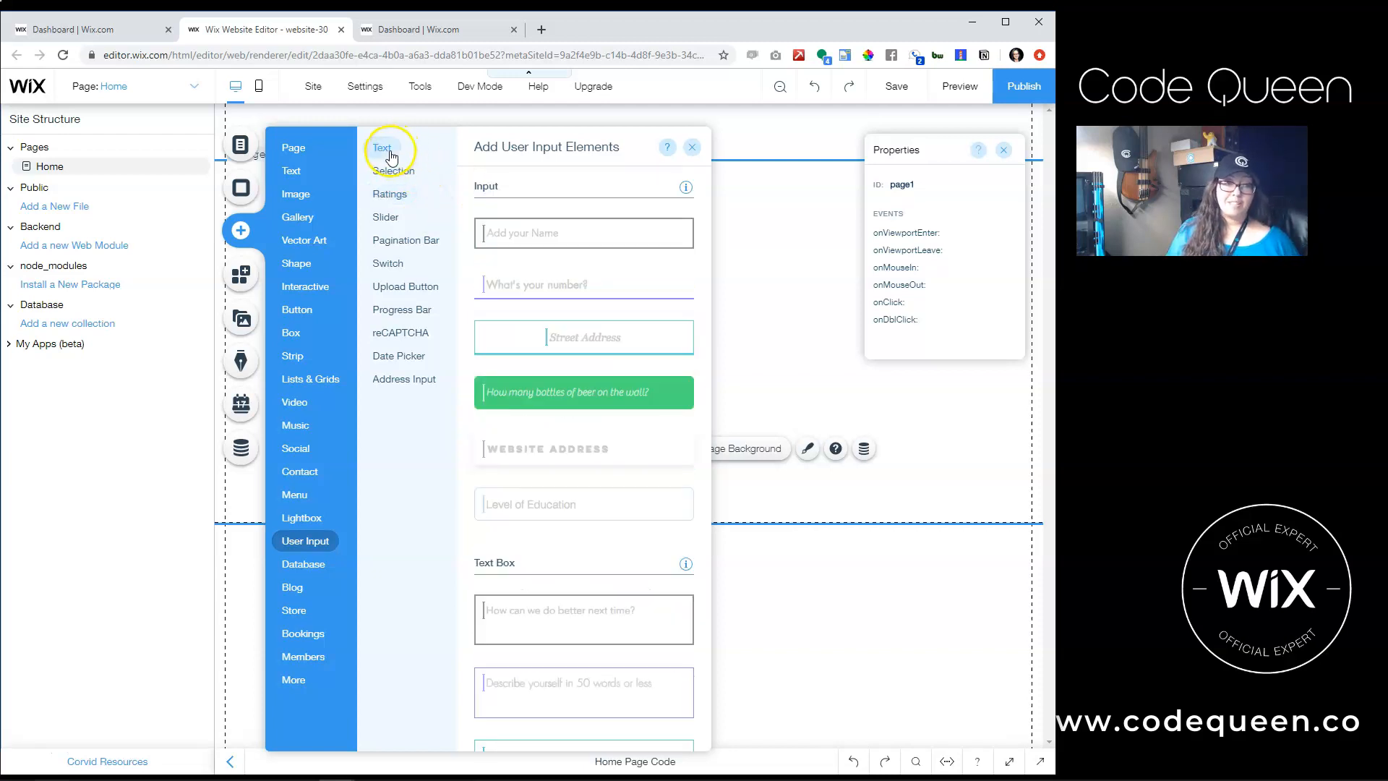
pyautogui.moveTo(674, 275); pyautogui.dragTo(770, 346)
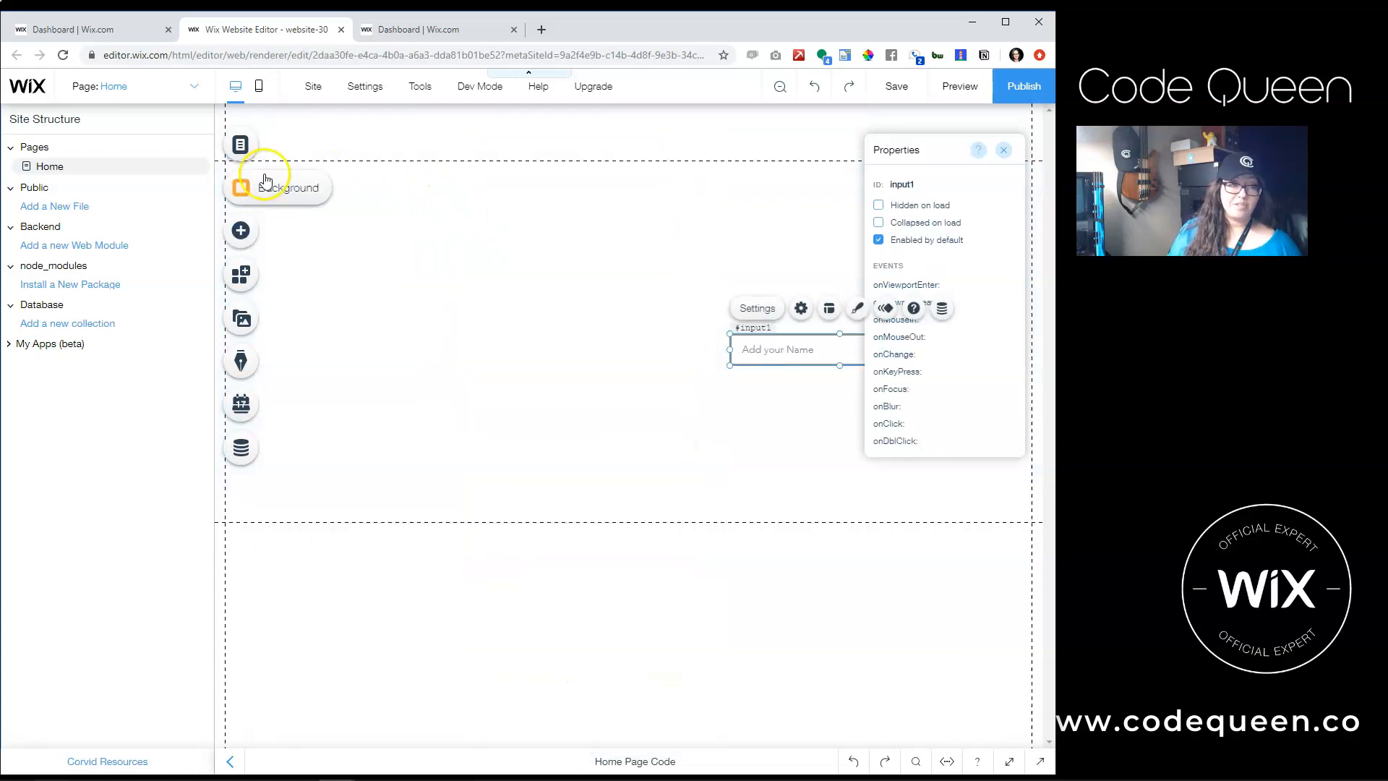
# Place the "How can we do better next time?" text box on the page and move the name input beside it.
pyautogui.click(240, 230)
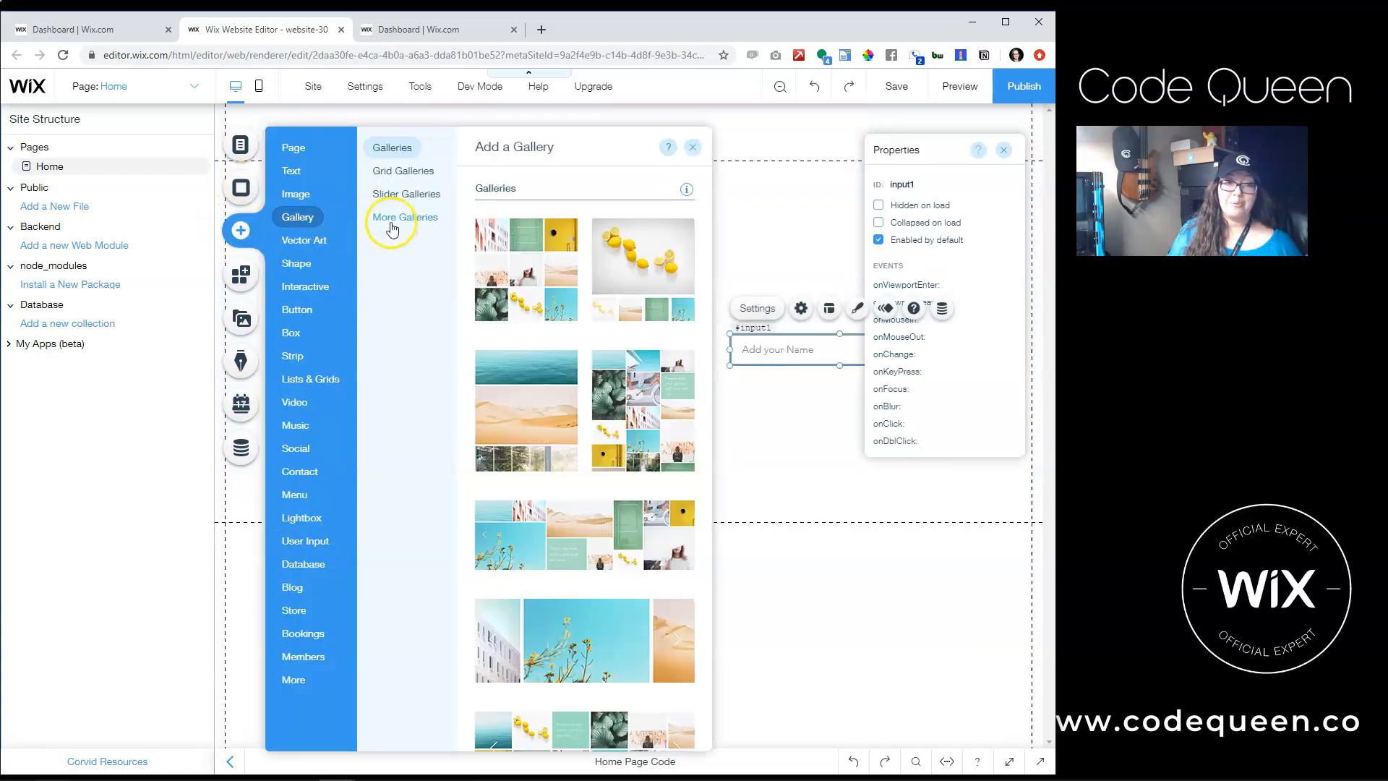
pyautogui.moveTo(319, 550)
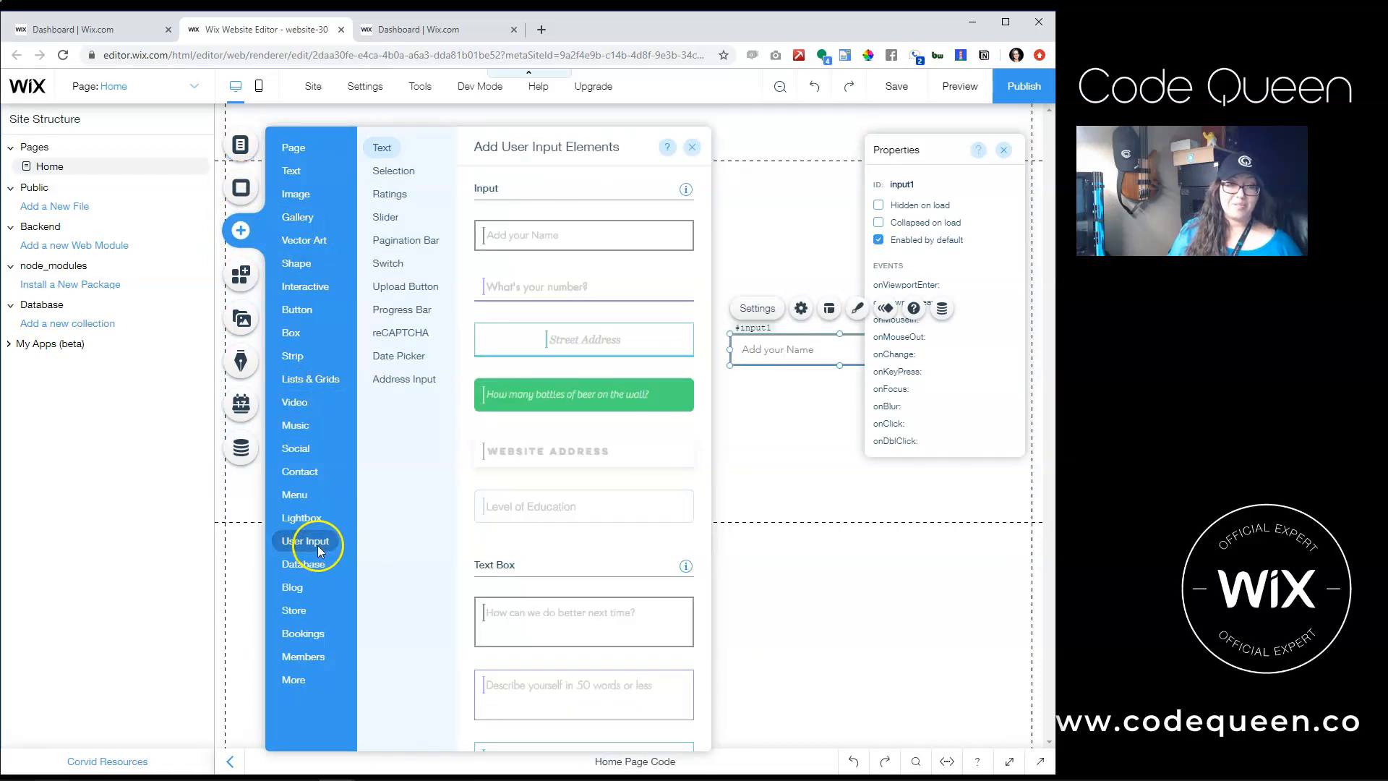
pyautogui.moveTo(541, 619); pyautogui.dragTo(516, 324)
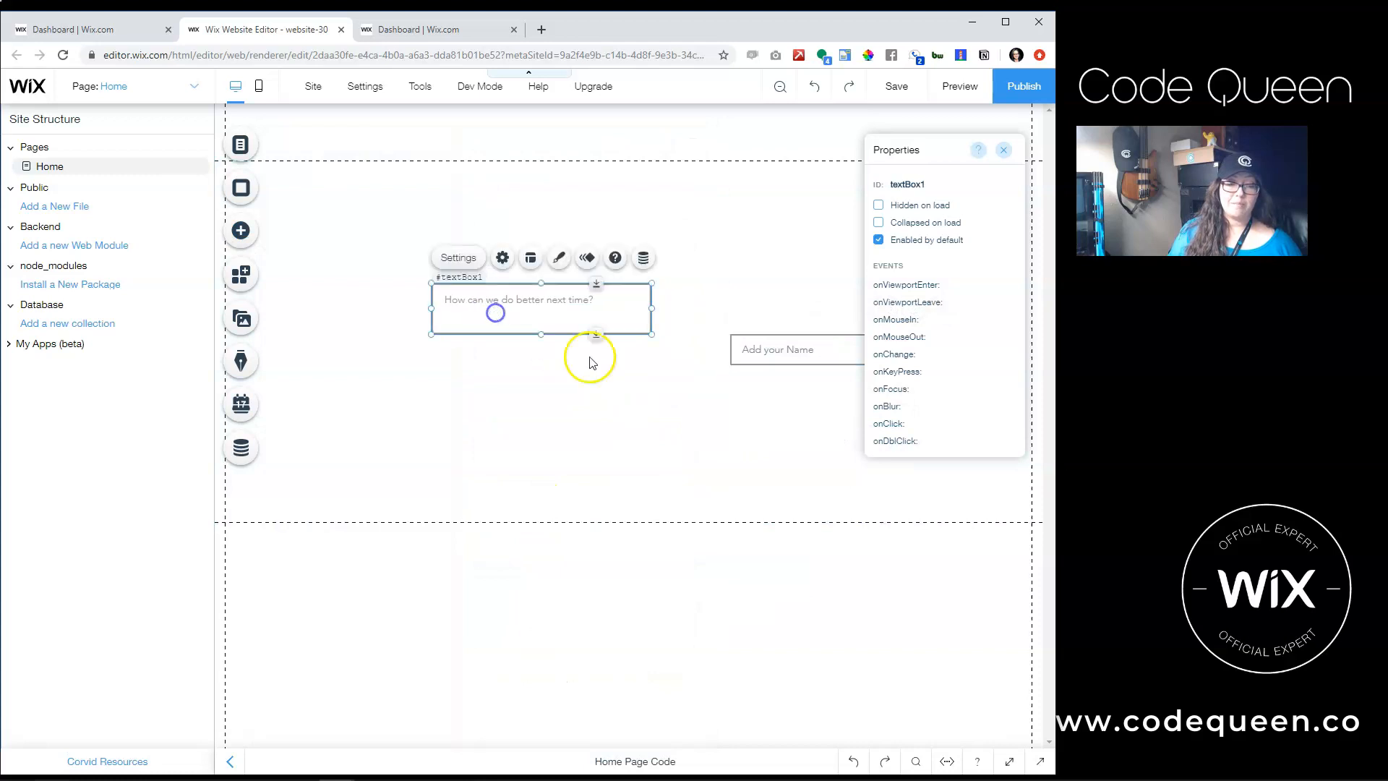
pyautogui.moveTo(757, 349); pyautogui.dragTo(699, 313)
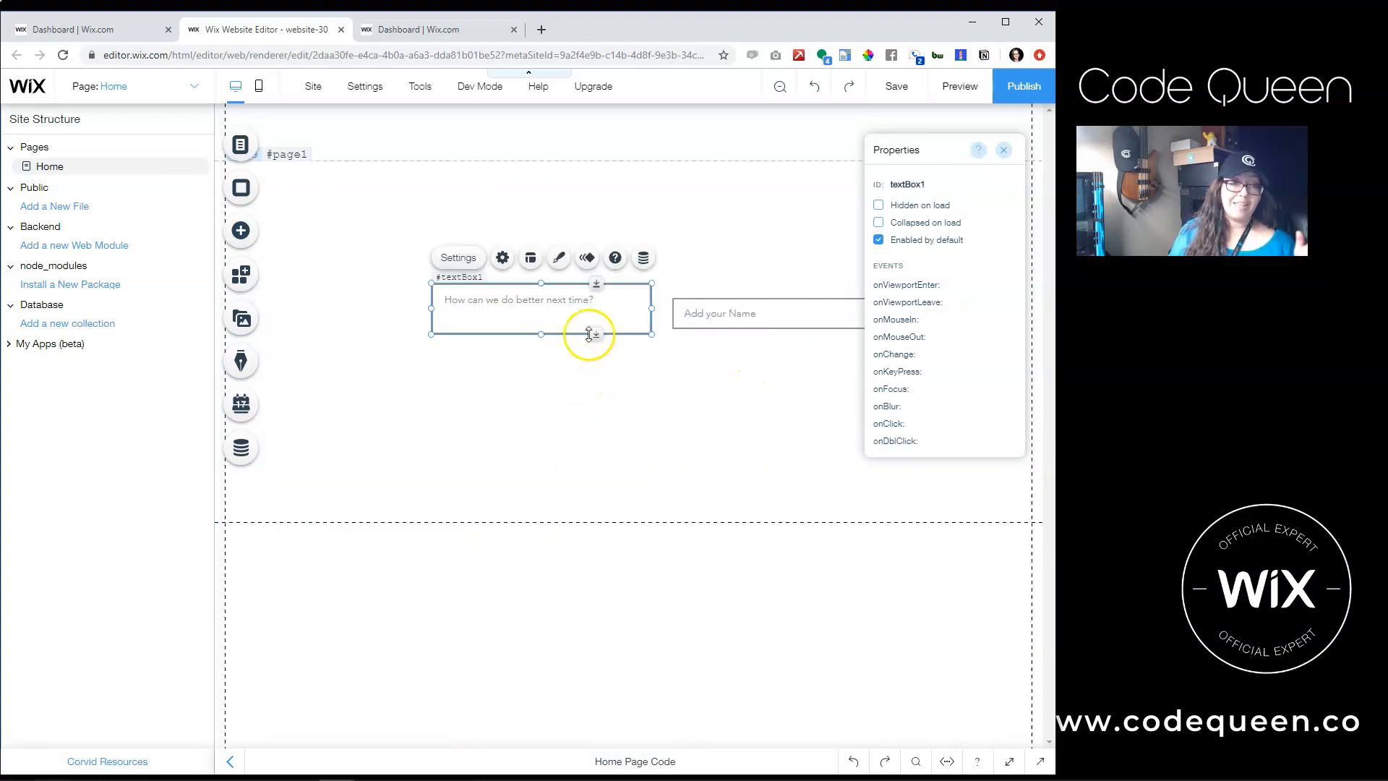
# Browse further elements to add and place an HTML iframe below the "How can we do better next time?" text box.
pyautogui.click(394, 294)
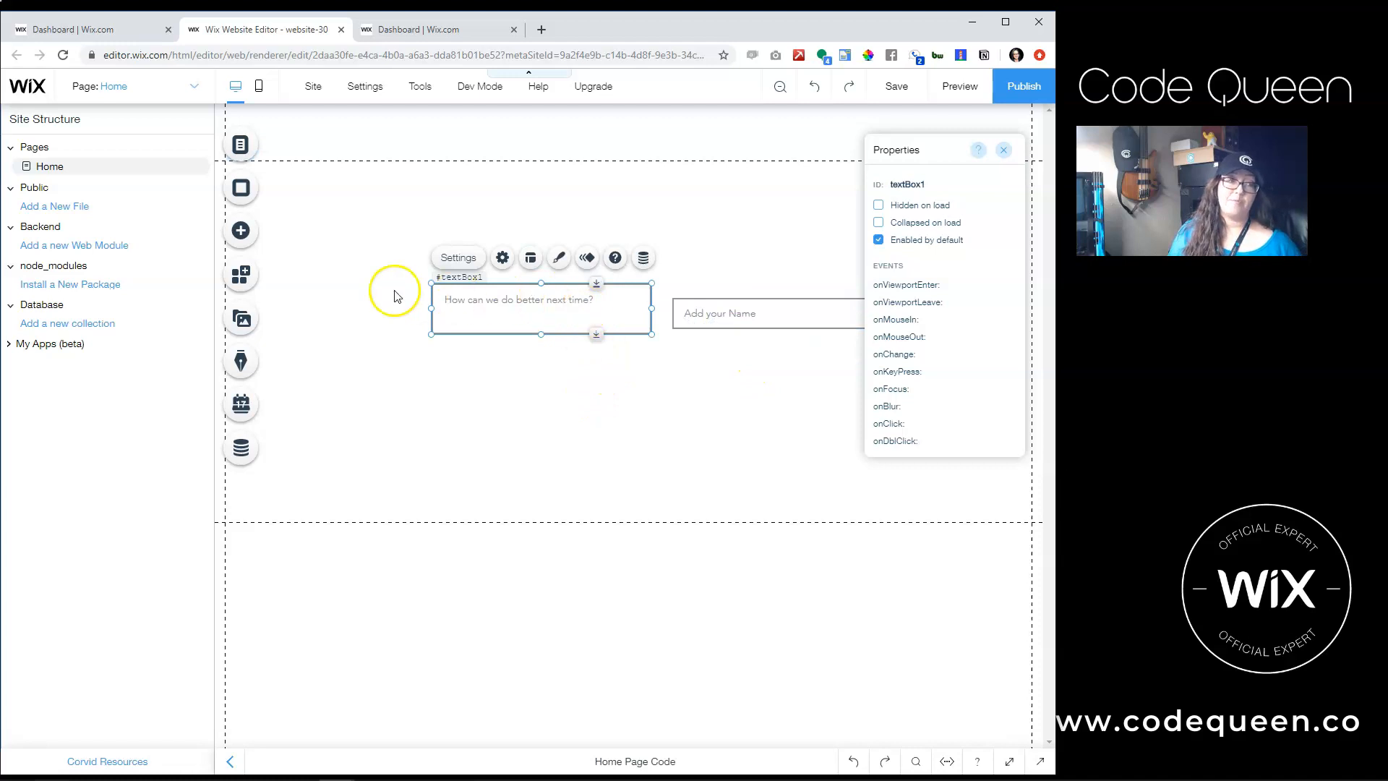
pyautogui.click(241, 232)
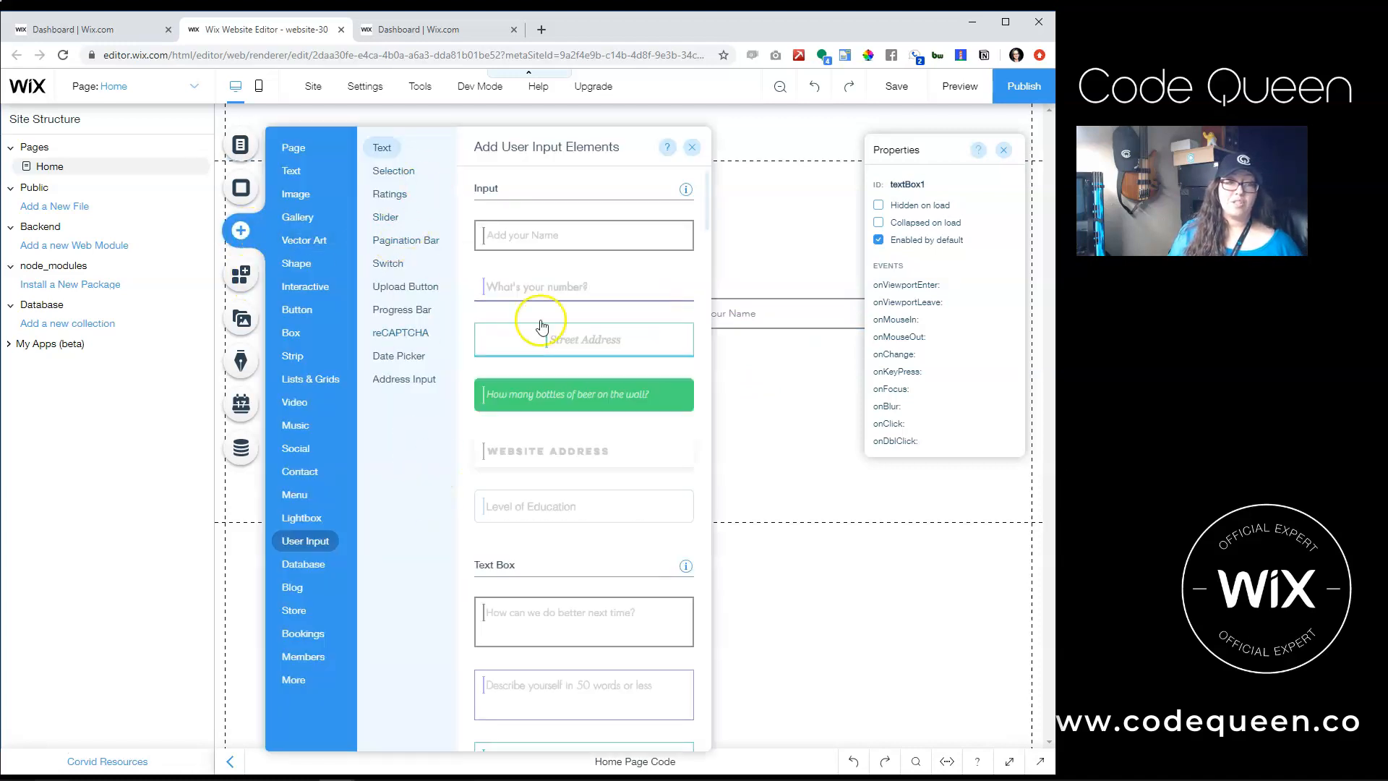
pyautogui.moveTo(705, 214); pyautogui.dragTo(680, 441)
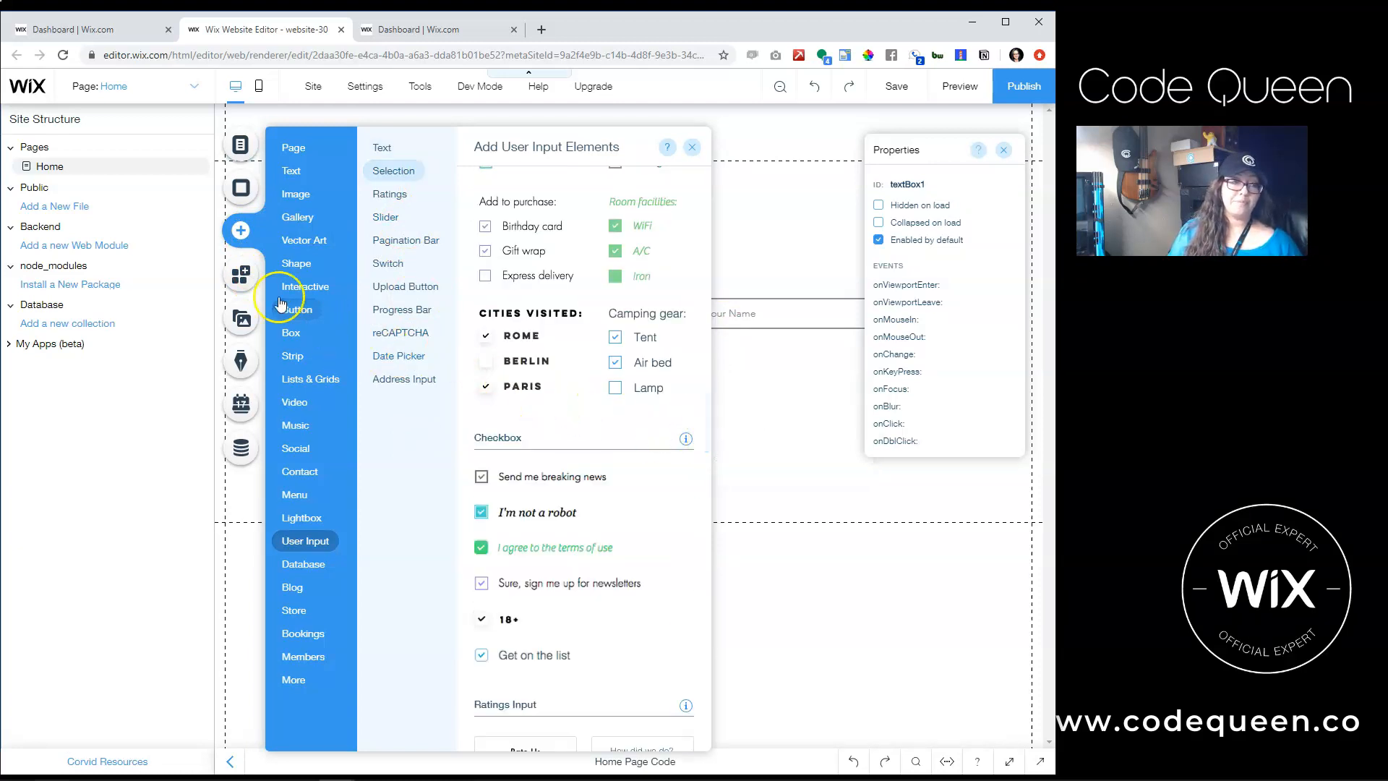
pyautogui.click(304, 288)
pyautogui.click(299, 685)
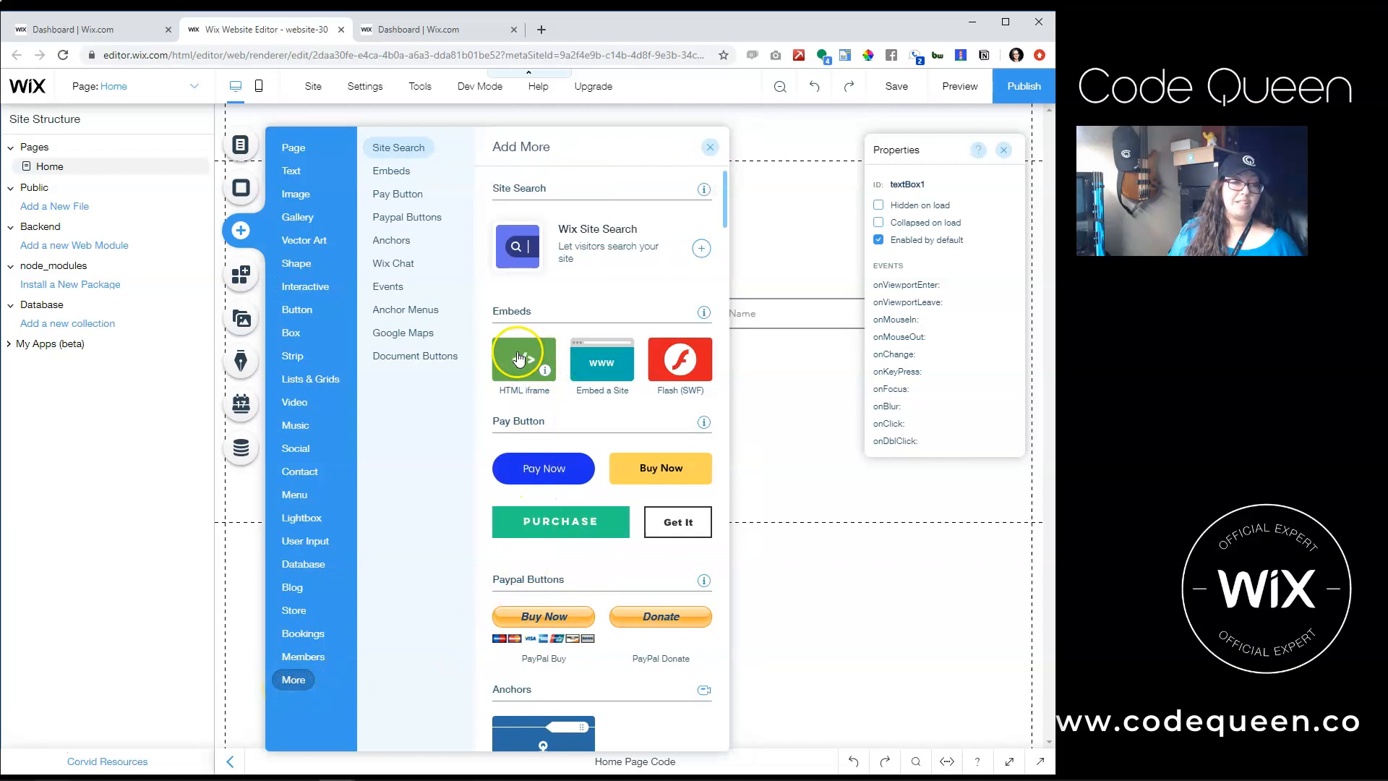
pyautogui.moveTo(518, 357); pyautogui.dragTo(791, 434)
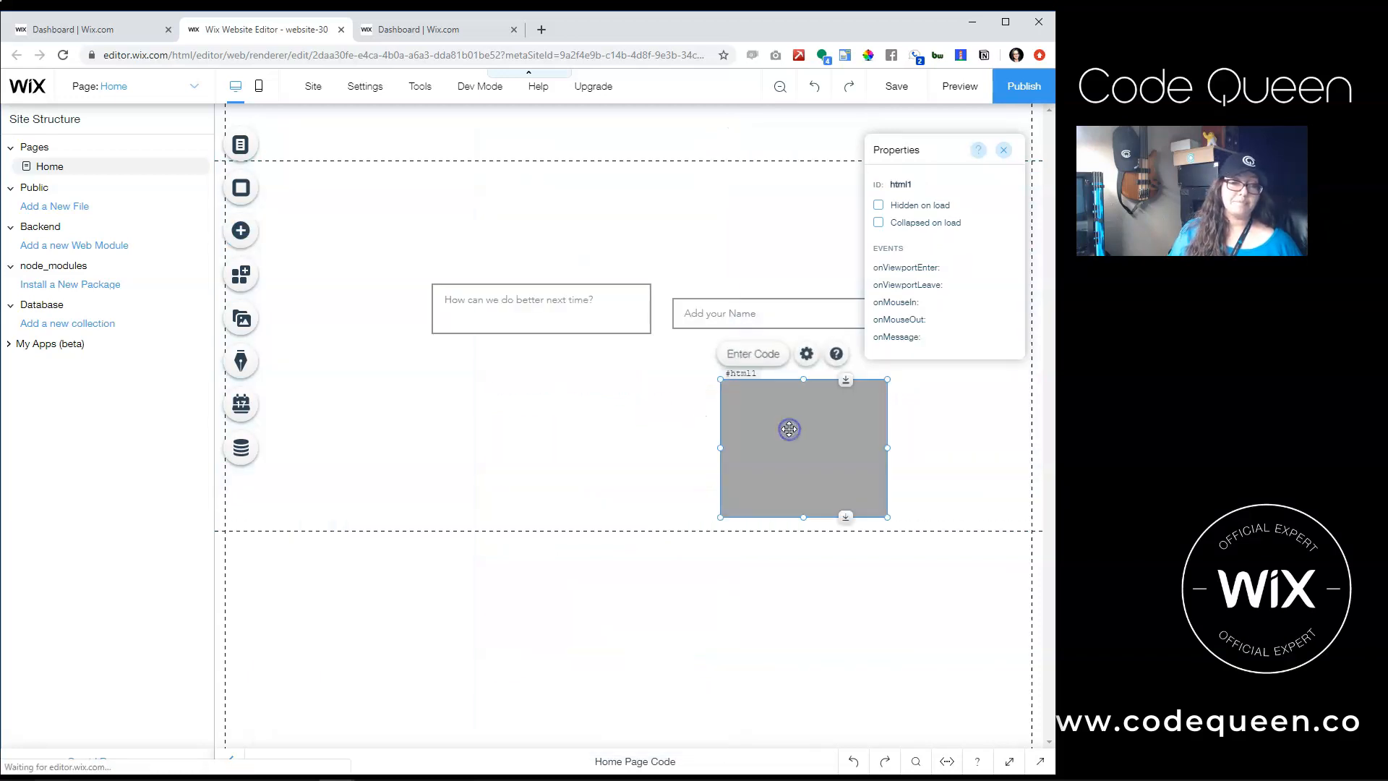
pyautogui.moveTo(596, 420); pyautogui.dragTo(520, 421)
# Examine the HTML iframe's settings, including the code entry field, and close them without adding any code.
pyautogui.click(539, 348)
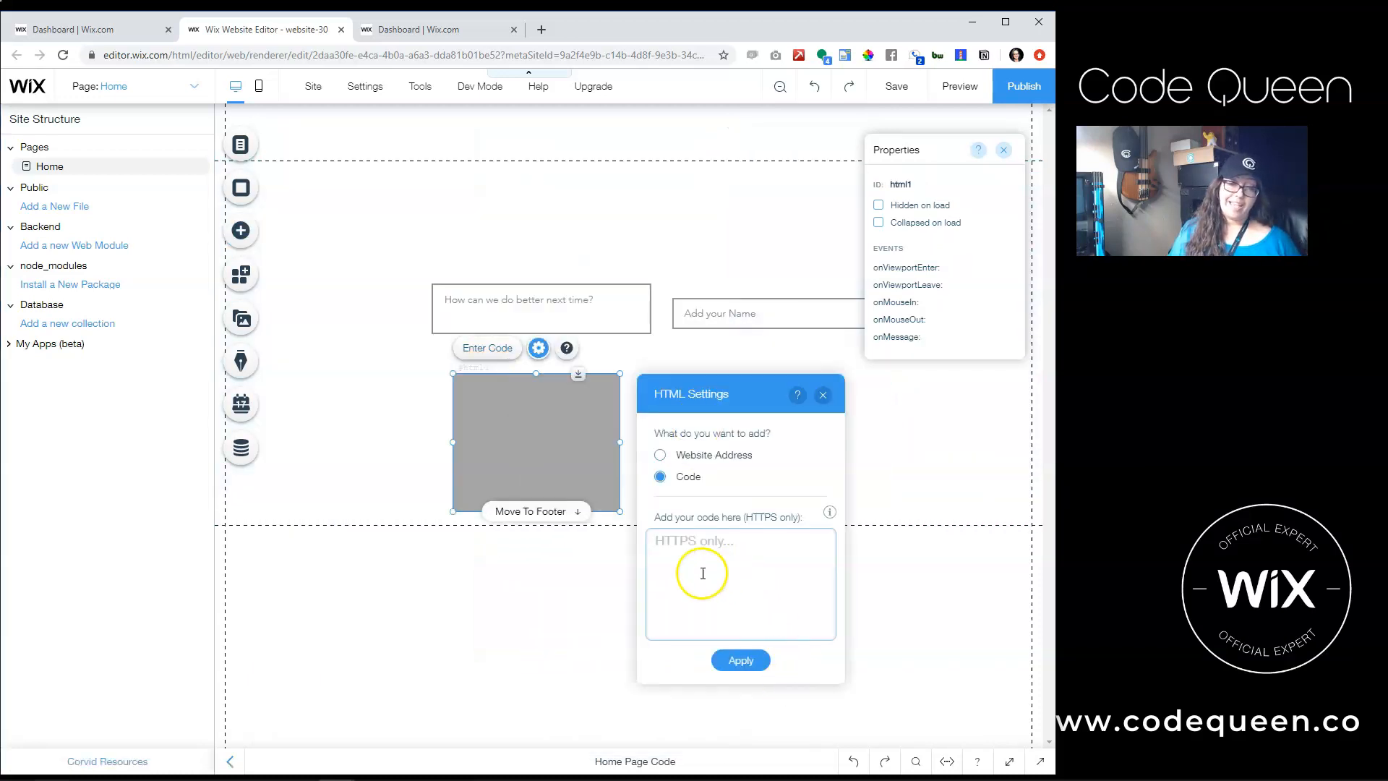
pyautogui.click(725, 594)
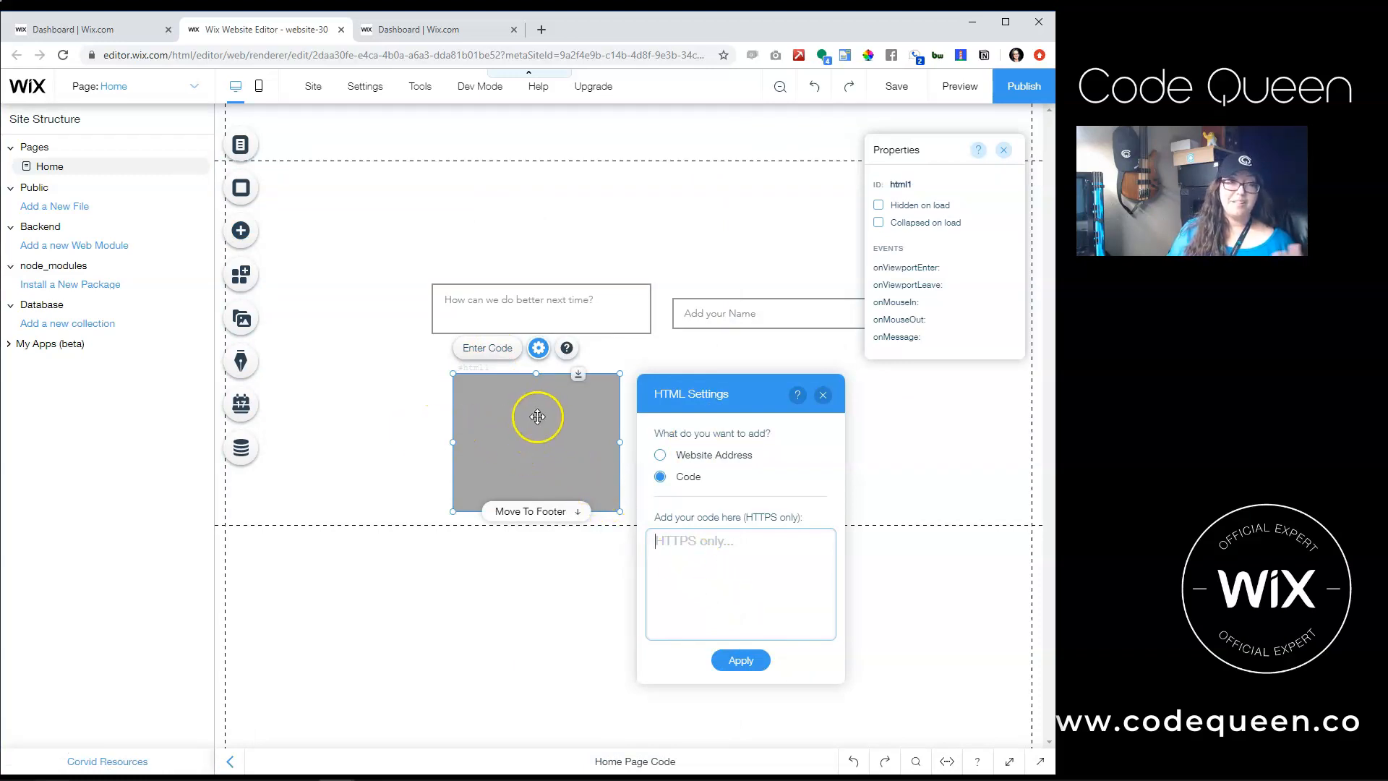
pyautogui.click(380, 419)
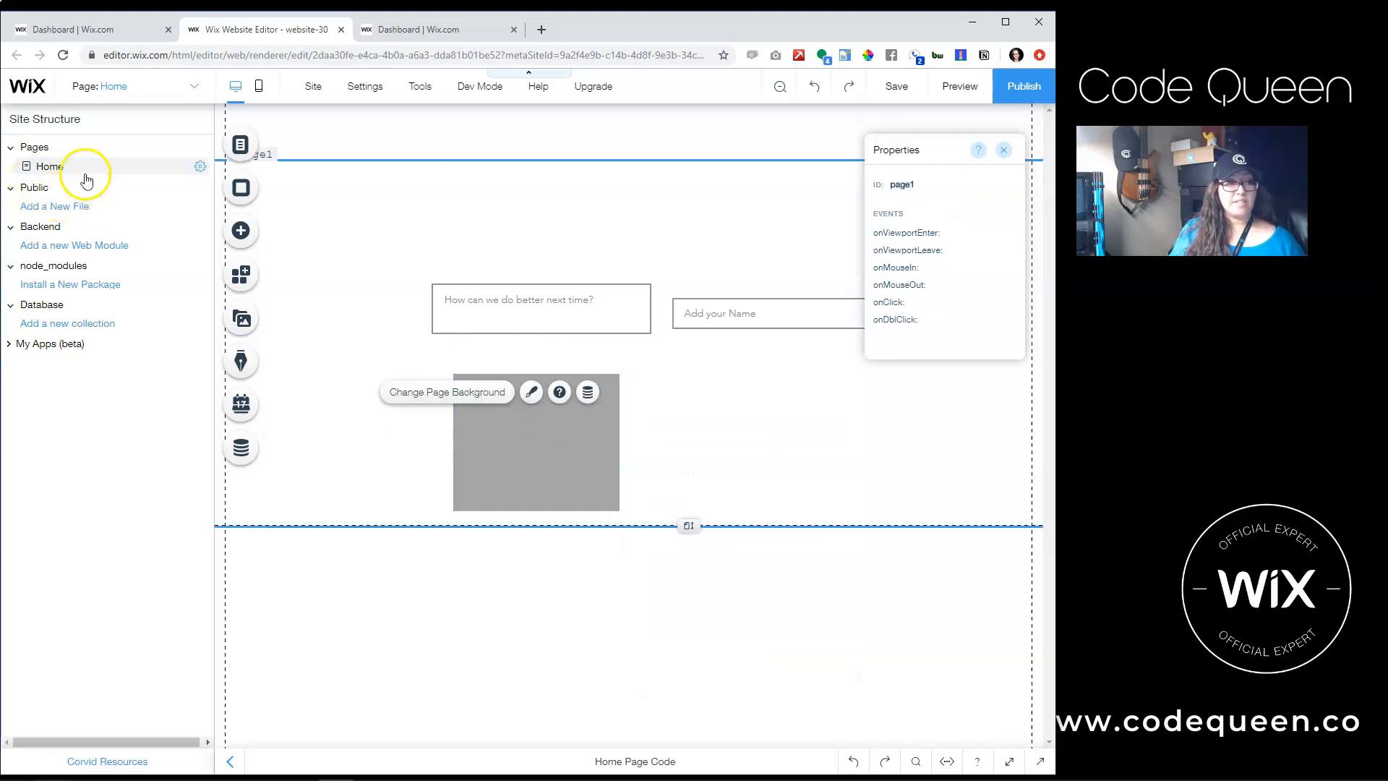
# Collapse the Public, Backend, node_modules and Database sections of the site structure.
pyautogui.click(33, 188)
pyautogui.click(32, 208)
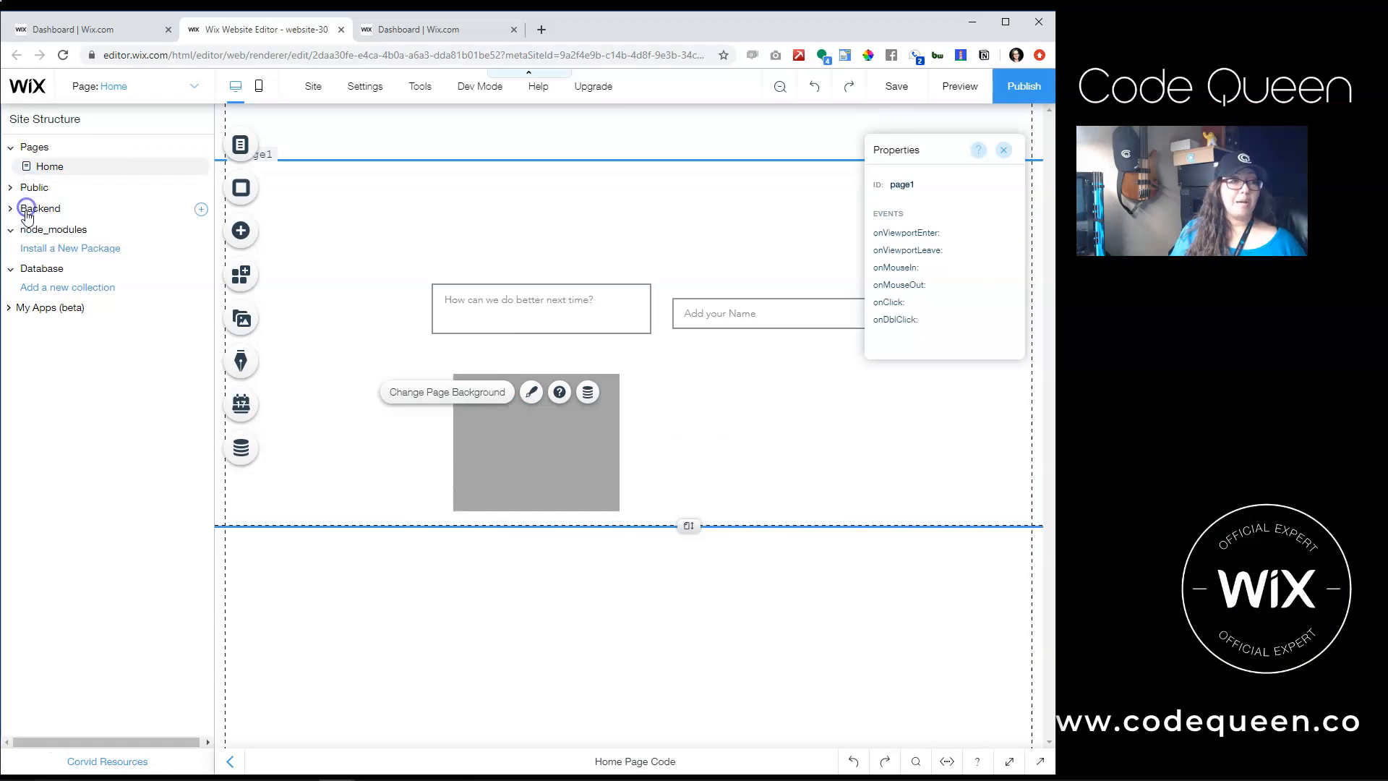
pyautogui.click(31, 229)
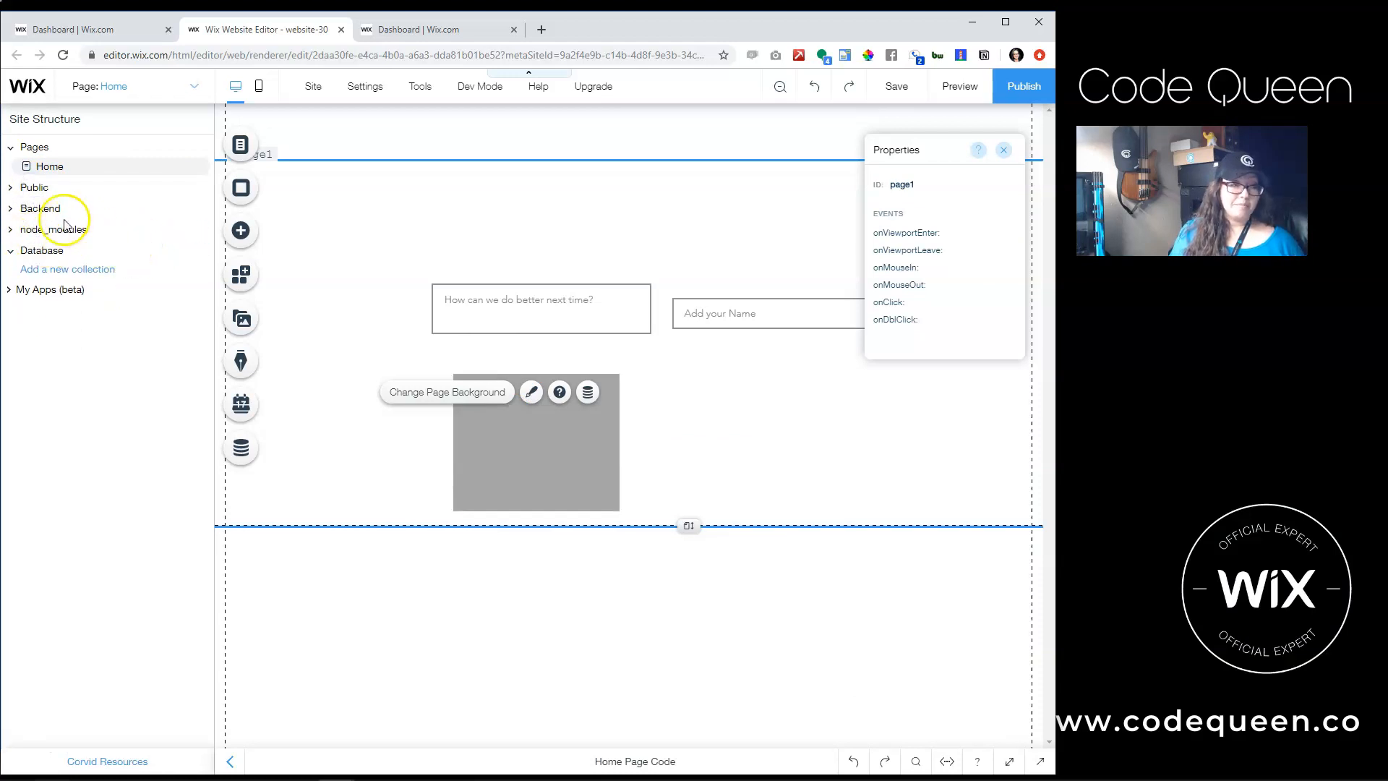
pyautogui.click(40, 250)
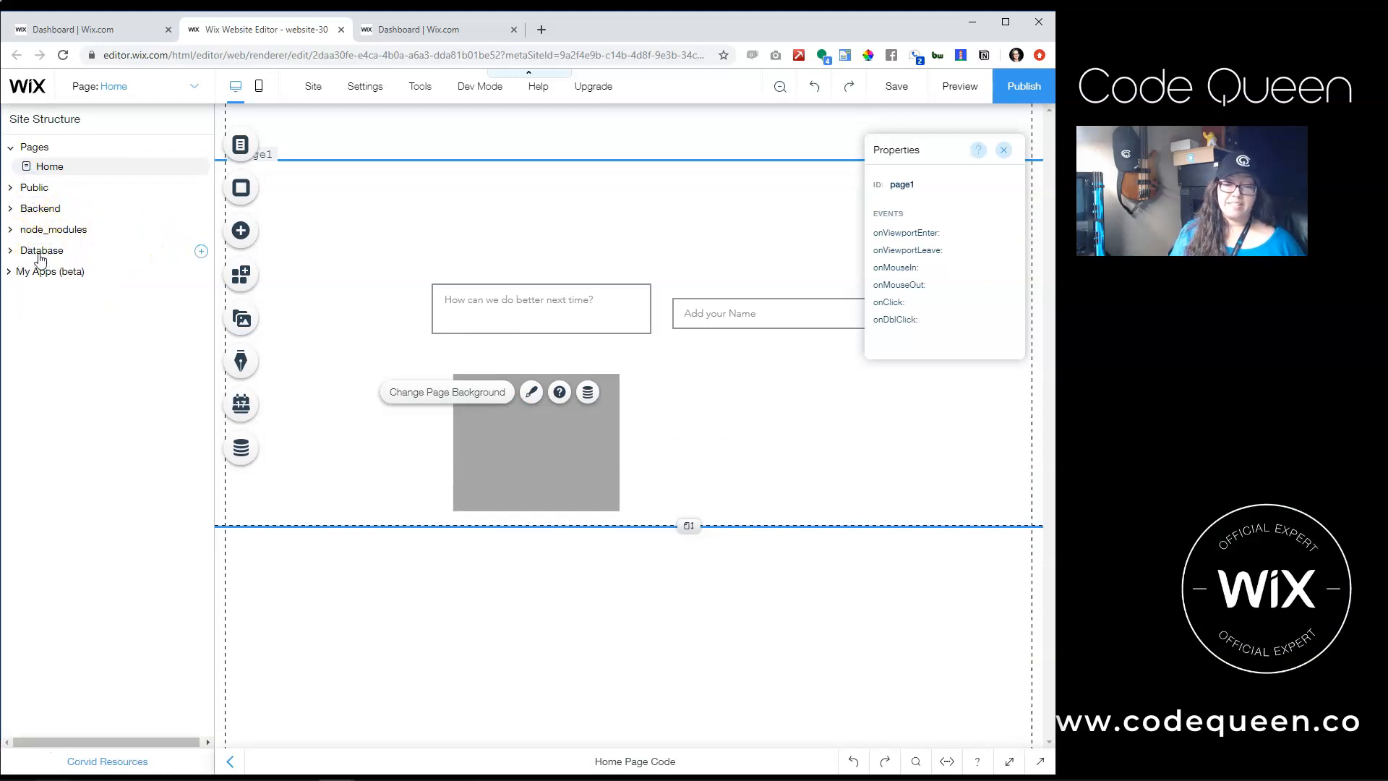
# Search the available node packages for lodash and install it on the site.
pyautogui.click(38, 229)
pyautogui.click(83, 250)
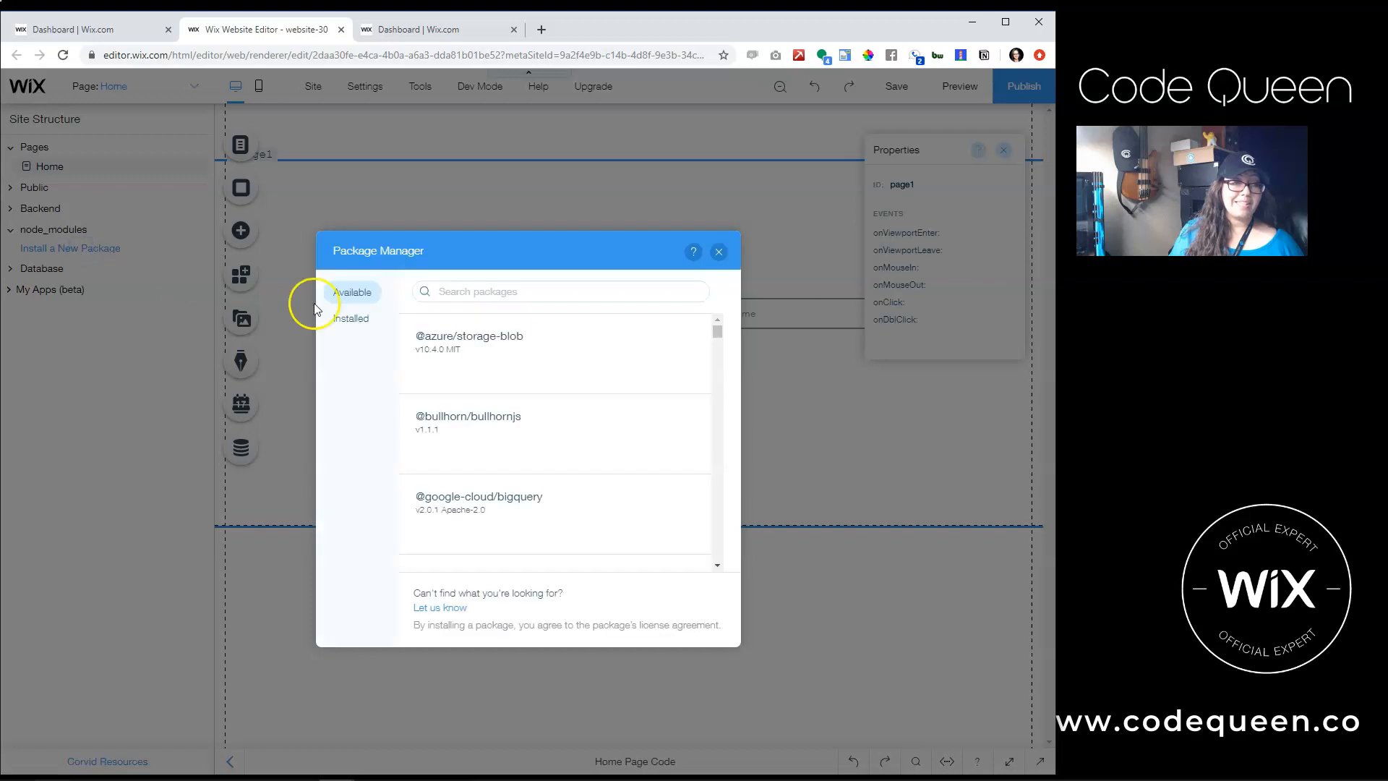
pyautogui.click(485, 299)
pyautogui.moveTo(528, 480)
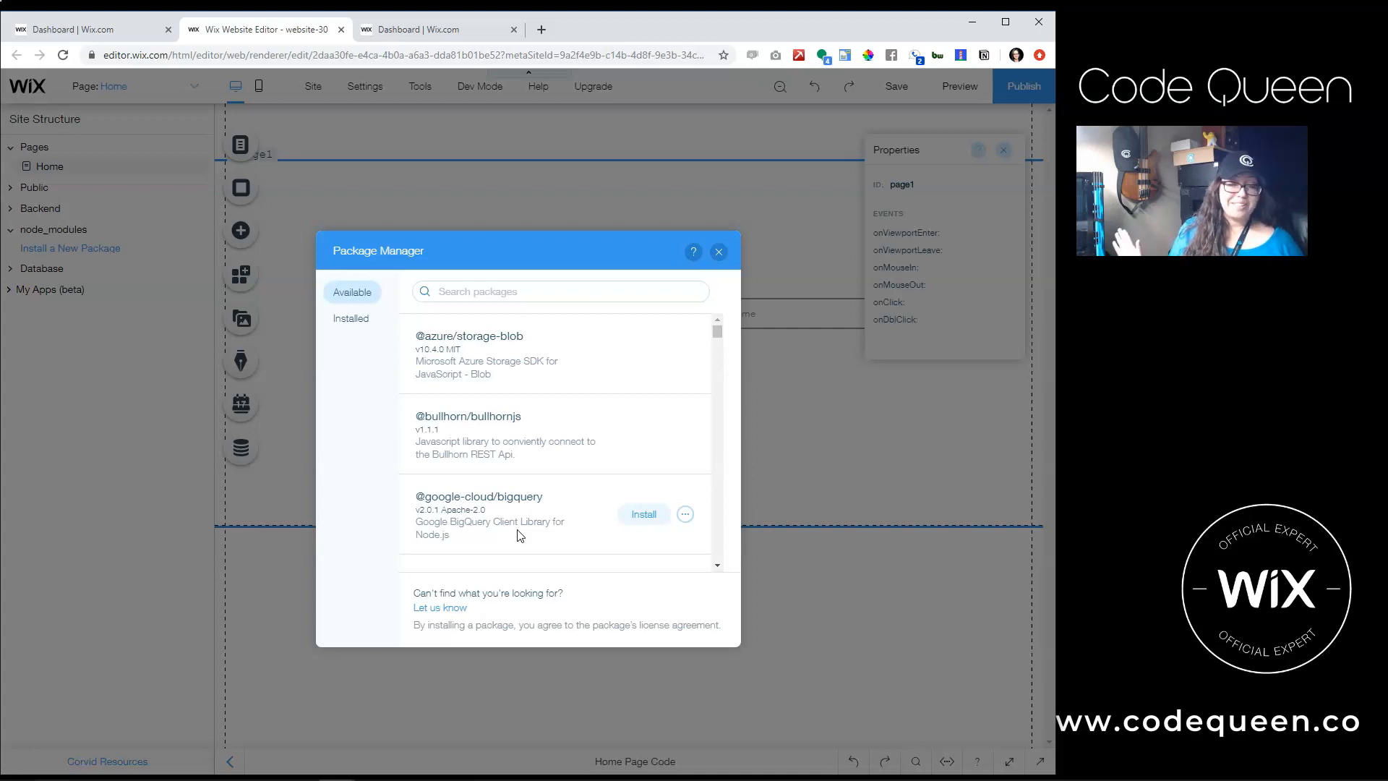
pyautogui.click(471, 294)
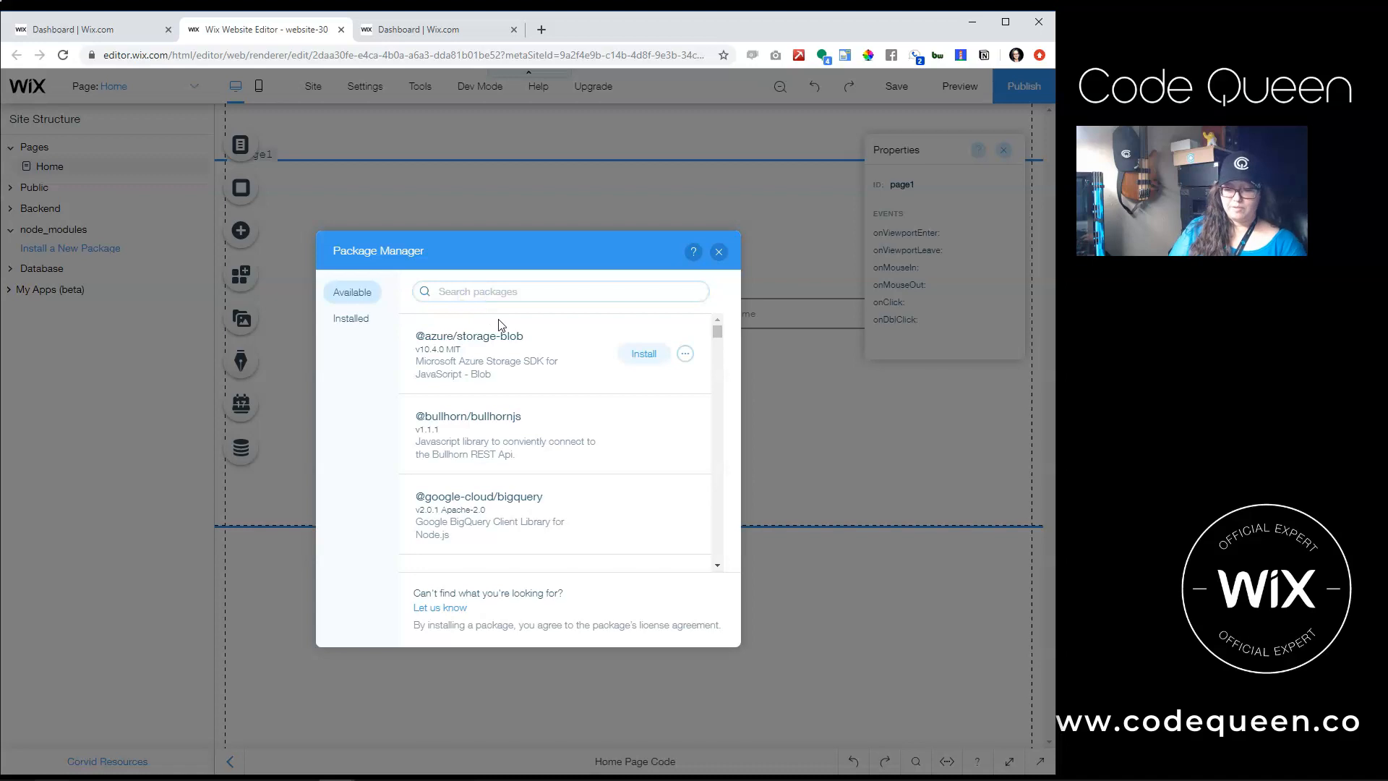
pyautogui.write('lodash')
pyautogui.click(660, 348)
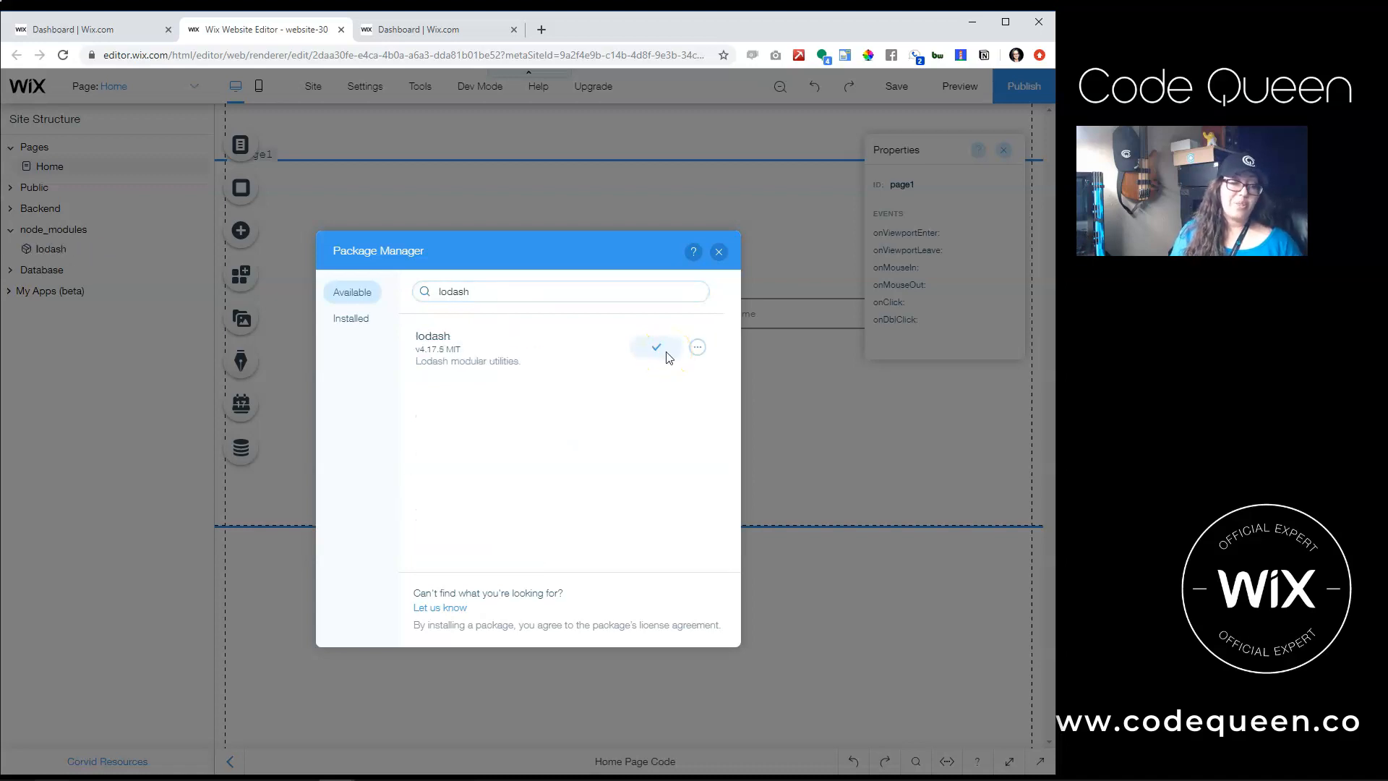
# Uninstall the lodash package from the site.
pyautogui.click(710, 307)
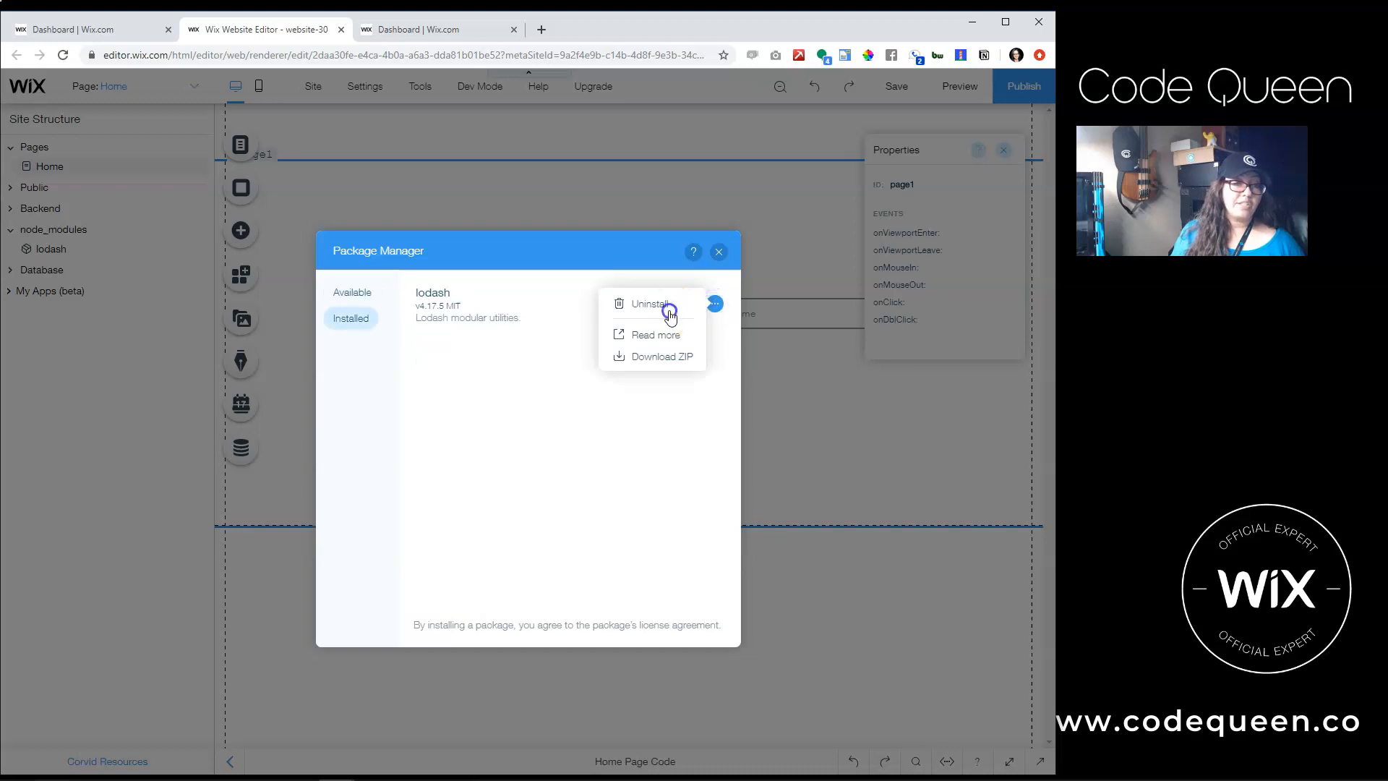
pyautogui.click(670, 310)
pyautogui.click(665, 520)
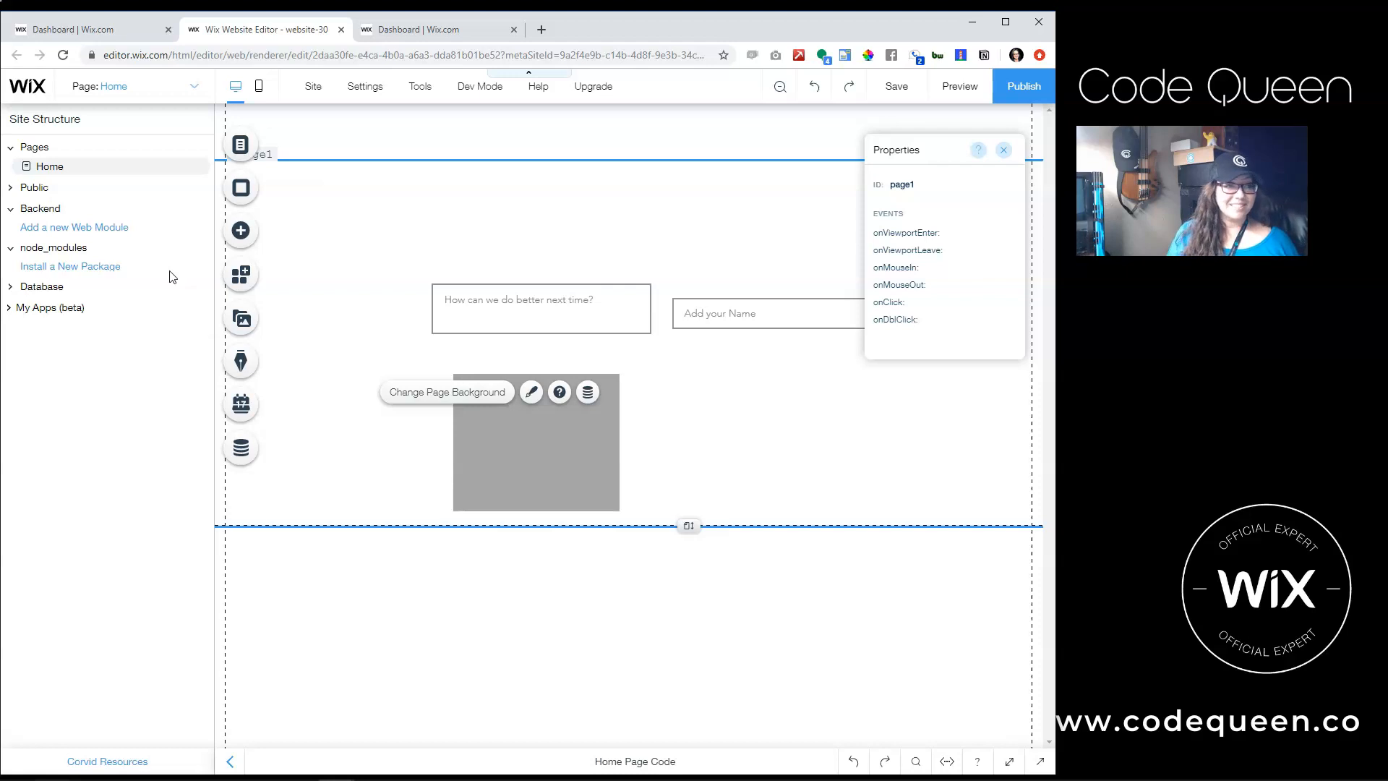
# Examine the options for adding items under Backend and Public, and expand the Public and Database sections of the site structure.
pyautogui.click(201, 209)
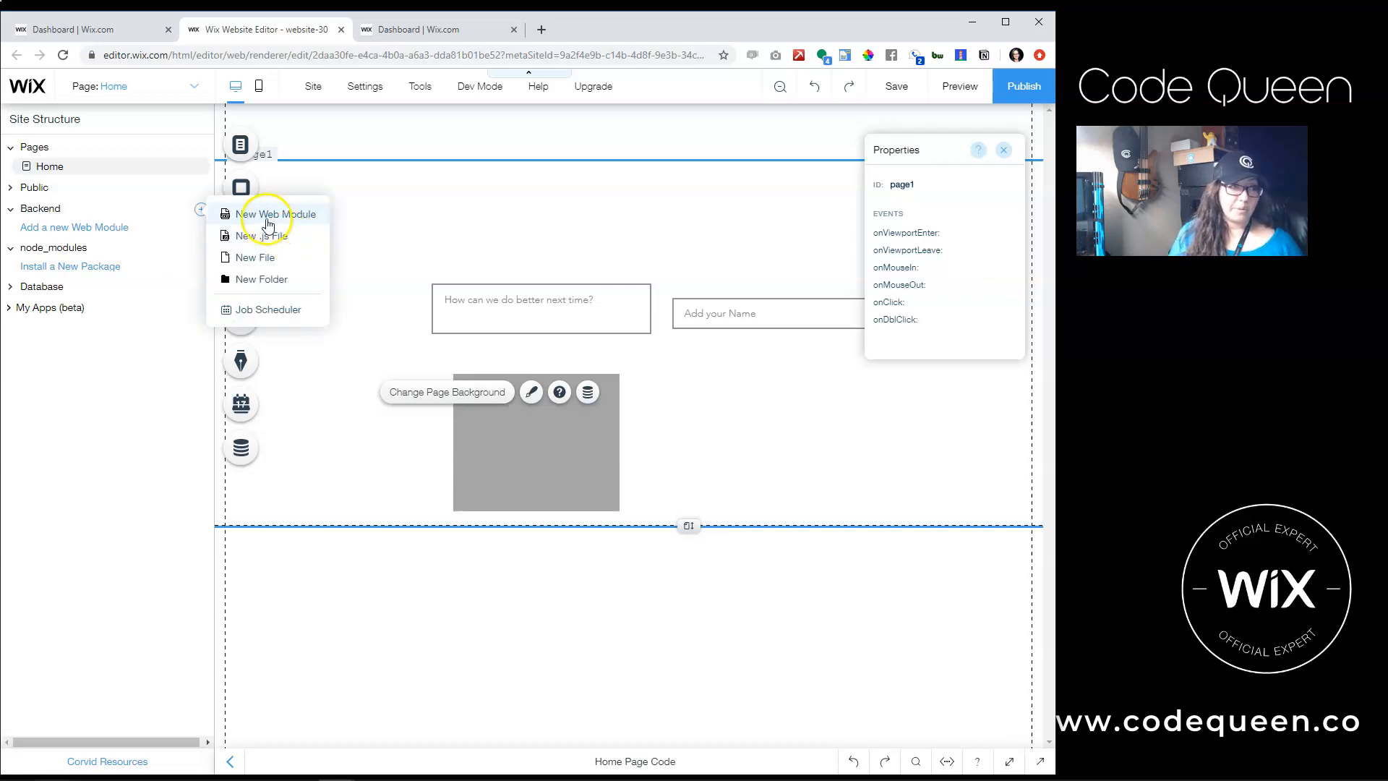
pyautogui.click(101, 190)
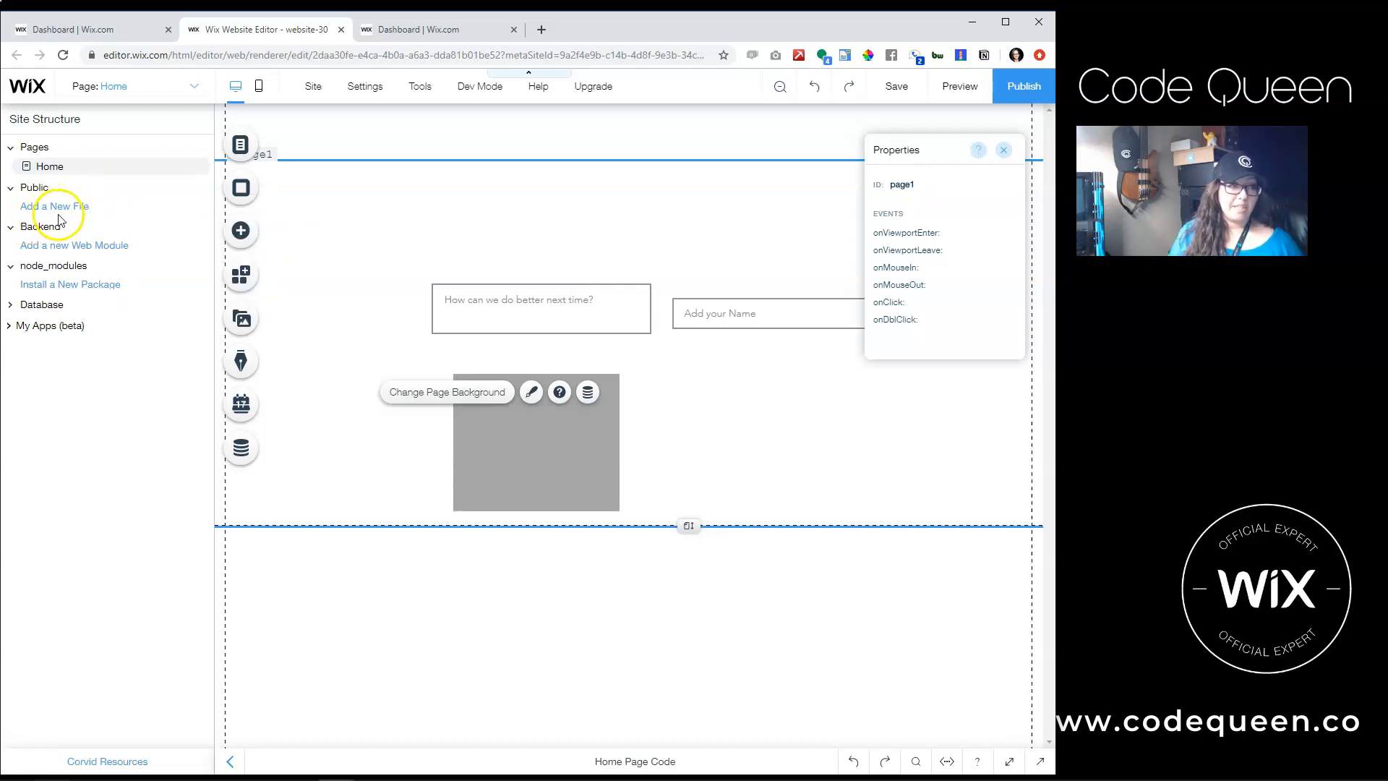
pyautogui.click(201, 190)
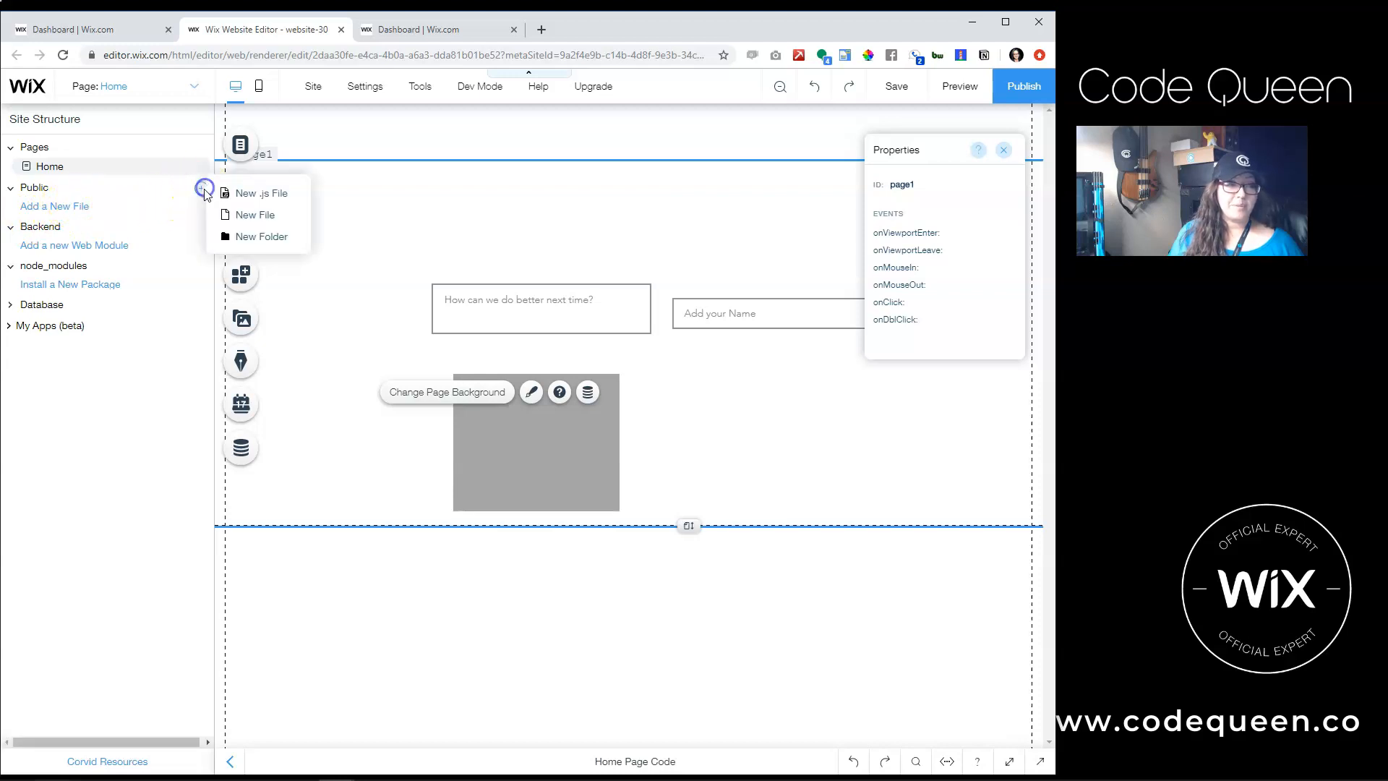
pyautogui.click(41, 304)
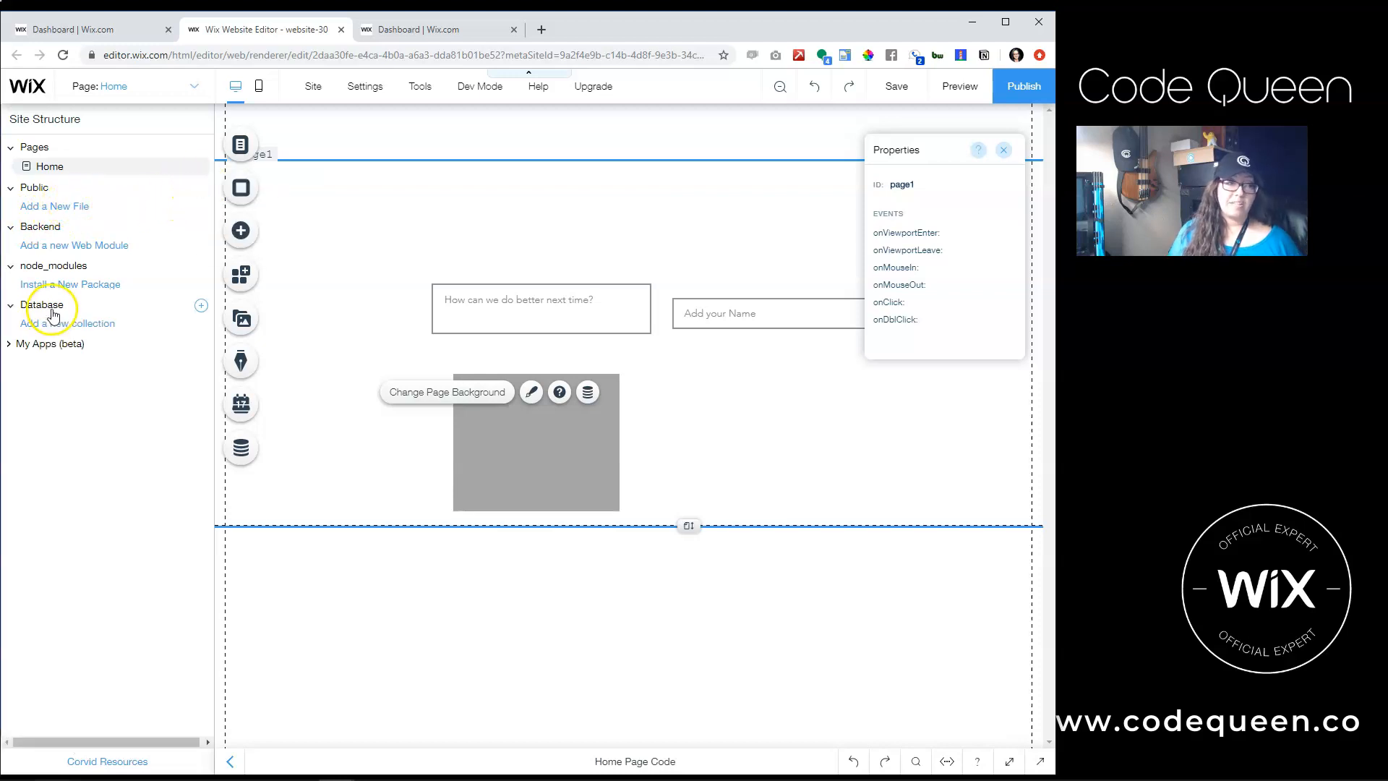
# Start a new database collection from a preset and add the List preset to the site.
pyautogui.click(44, 326)
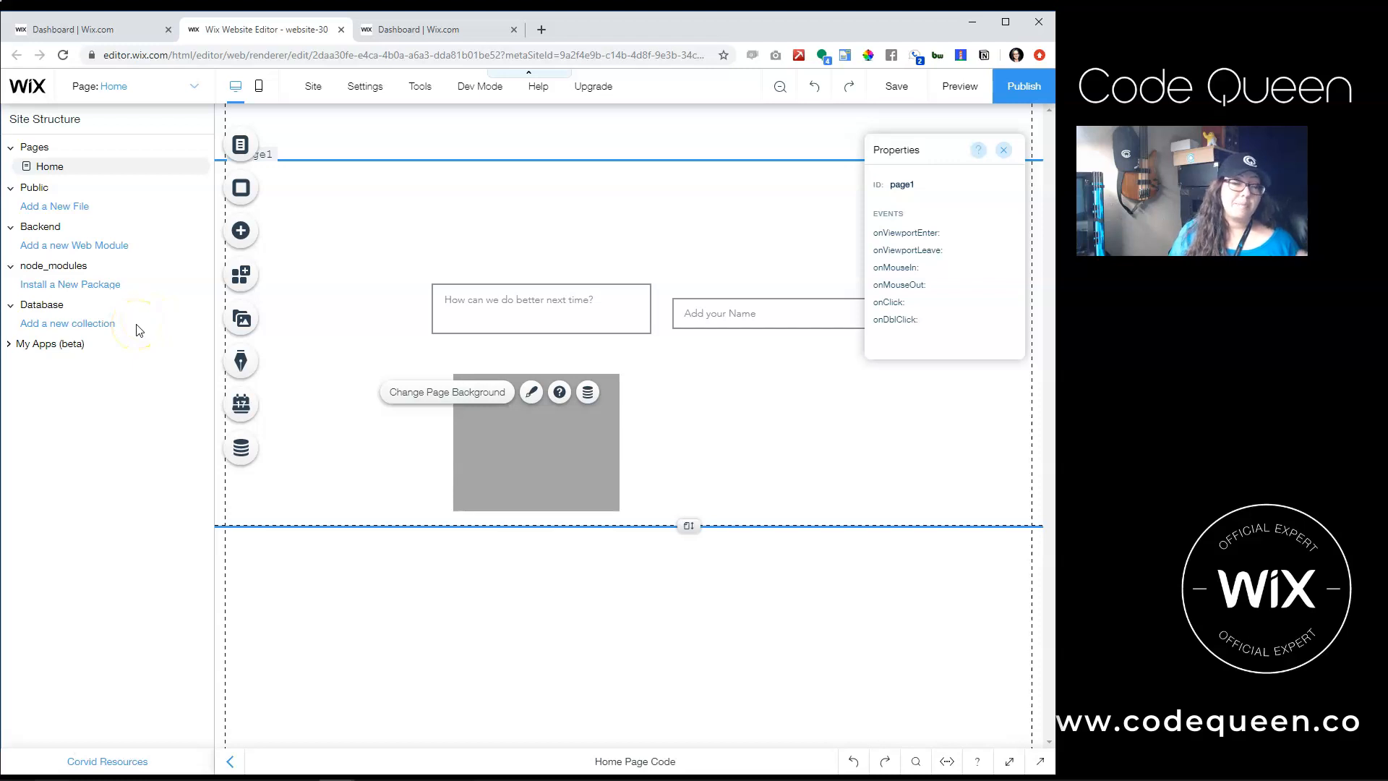
pyautogui.click(81, 327)
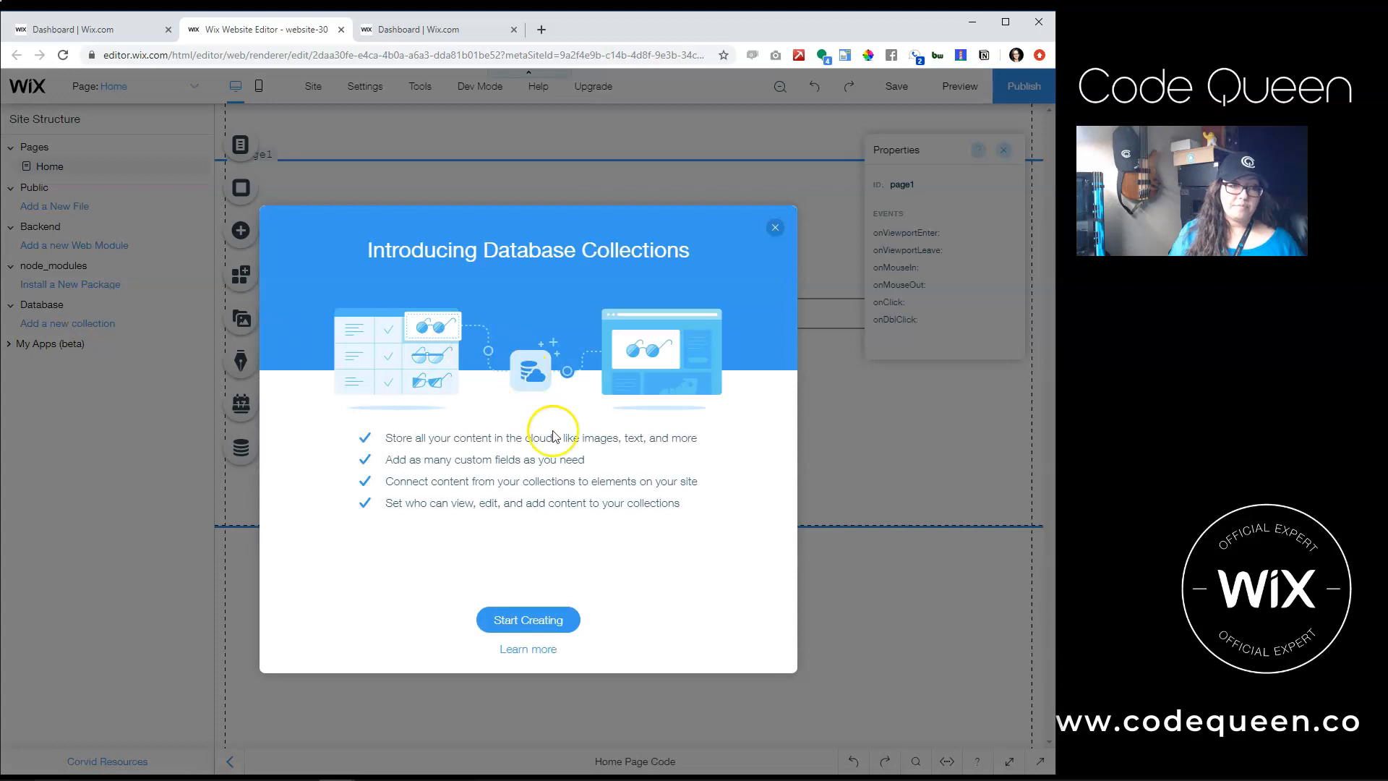
pyautogui.click(531, 620)
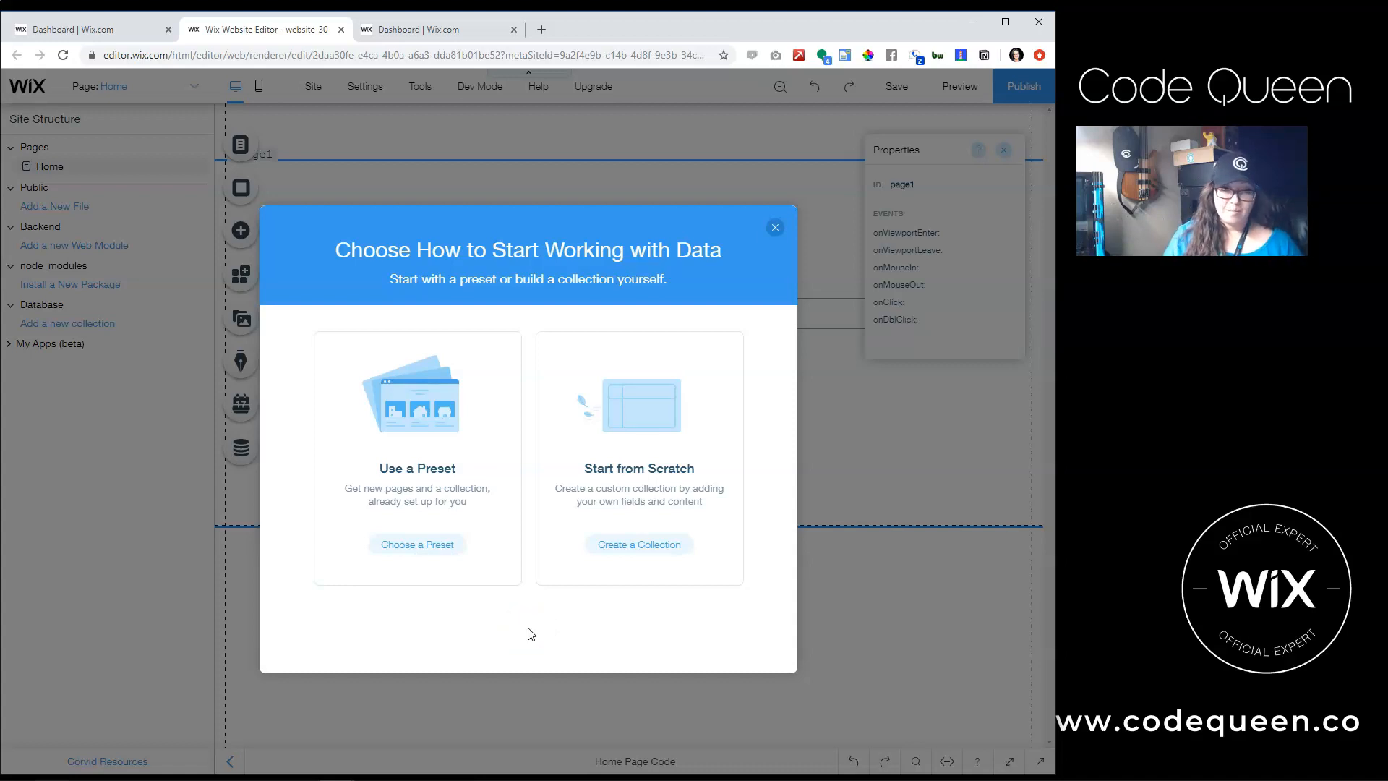
pyautogui.click(429, 546)
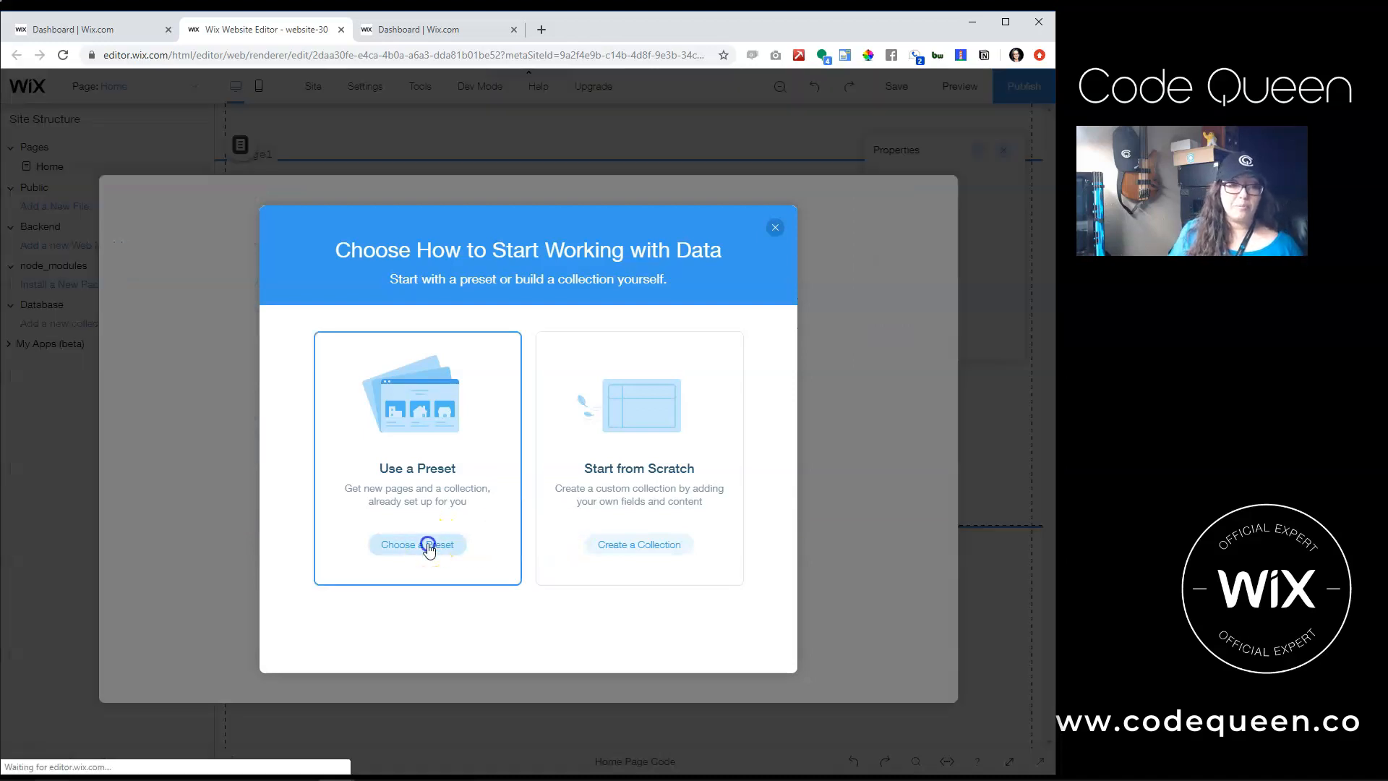
pyautogui.scroll(-3, 389, 373)
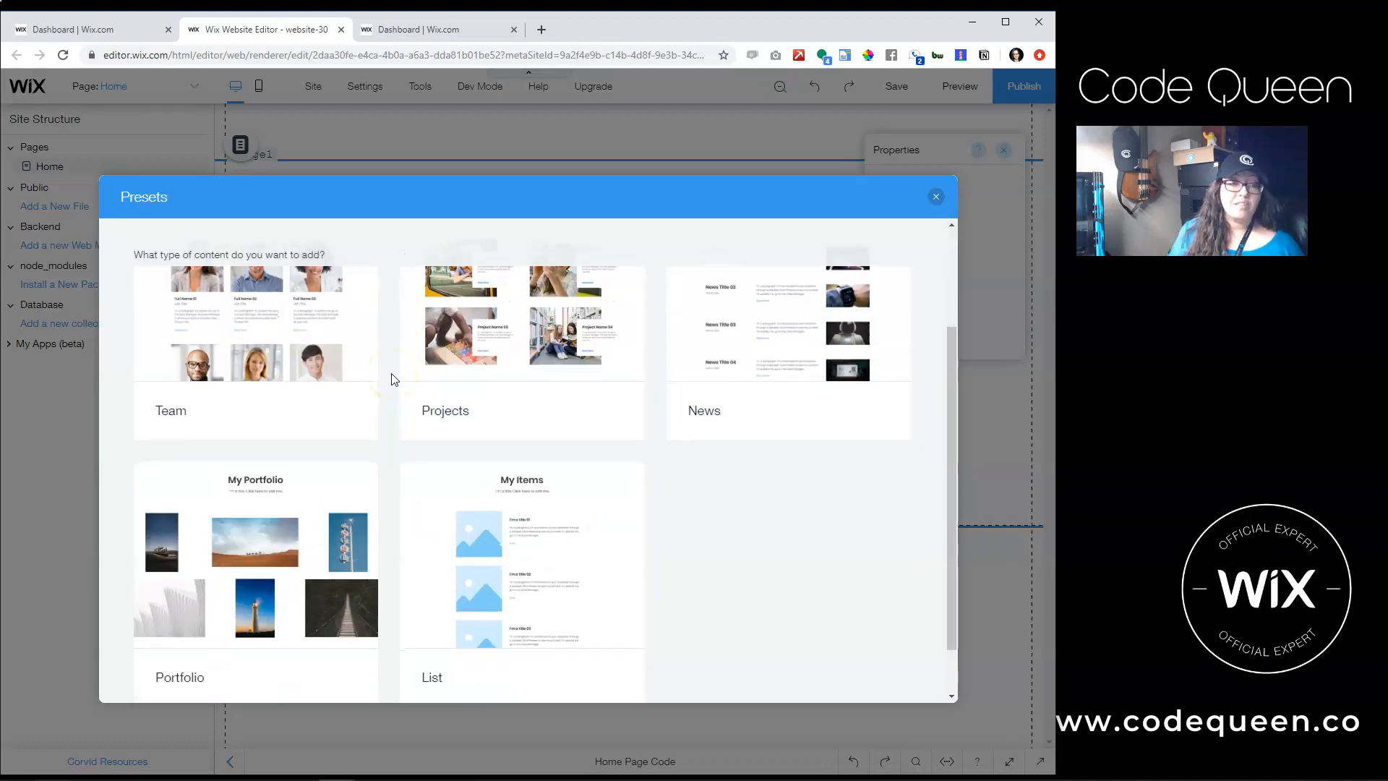
pyautogui.scroll(2, 394, 379)
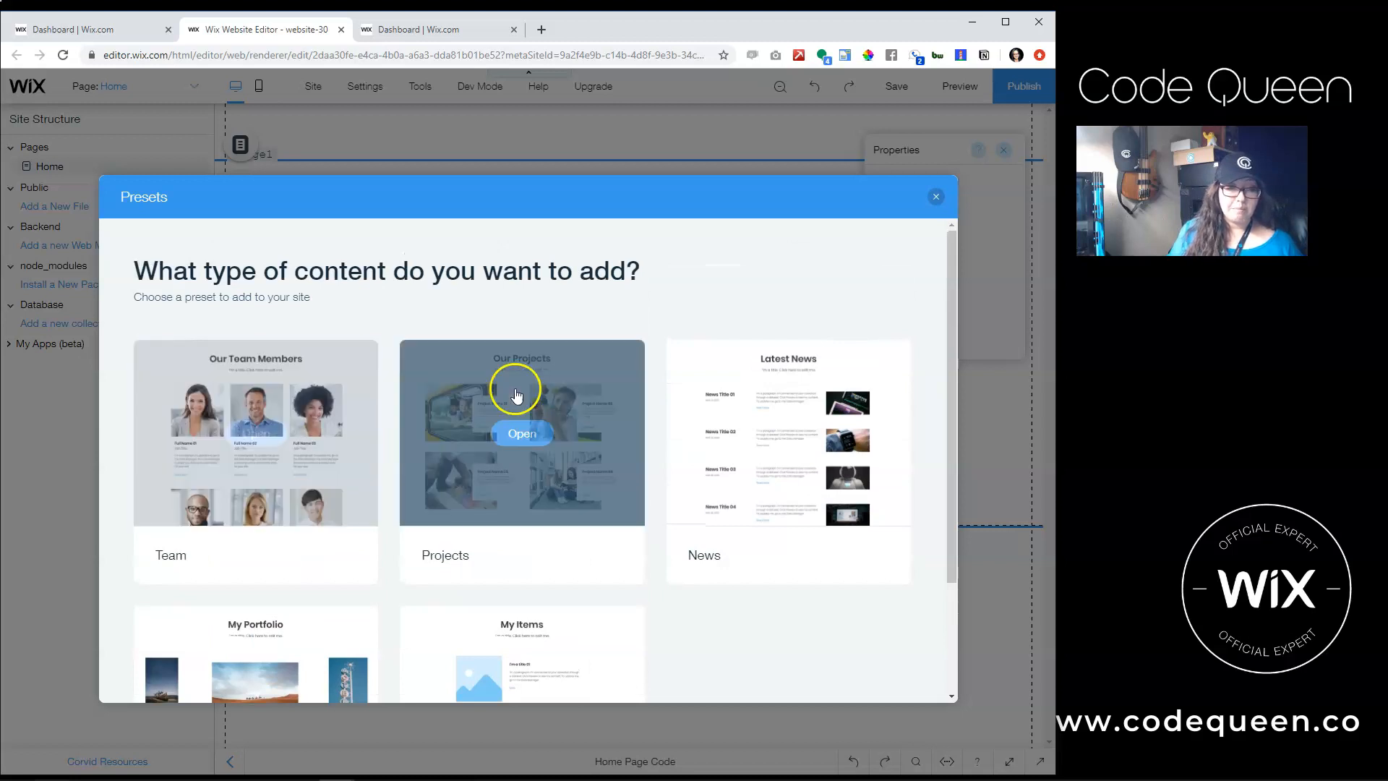
pyautogui.scroll(-2, 696, 437)
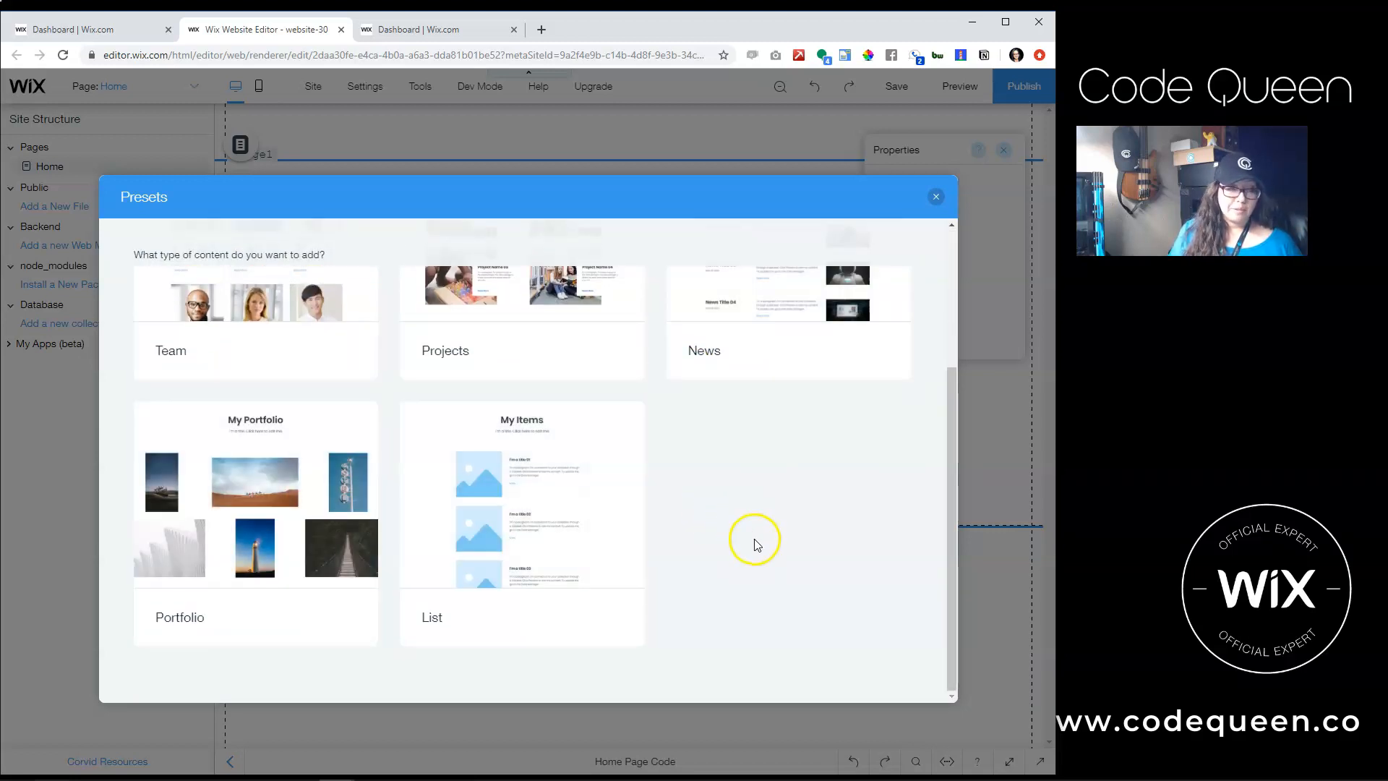
pyautogui.click(526, 499)
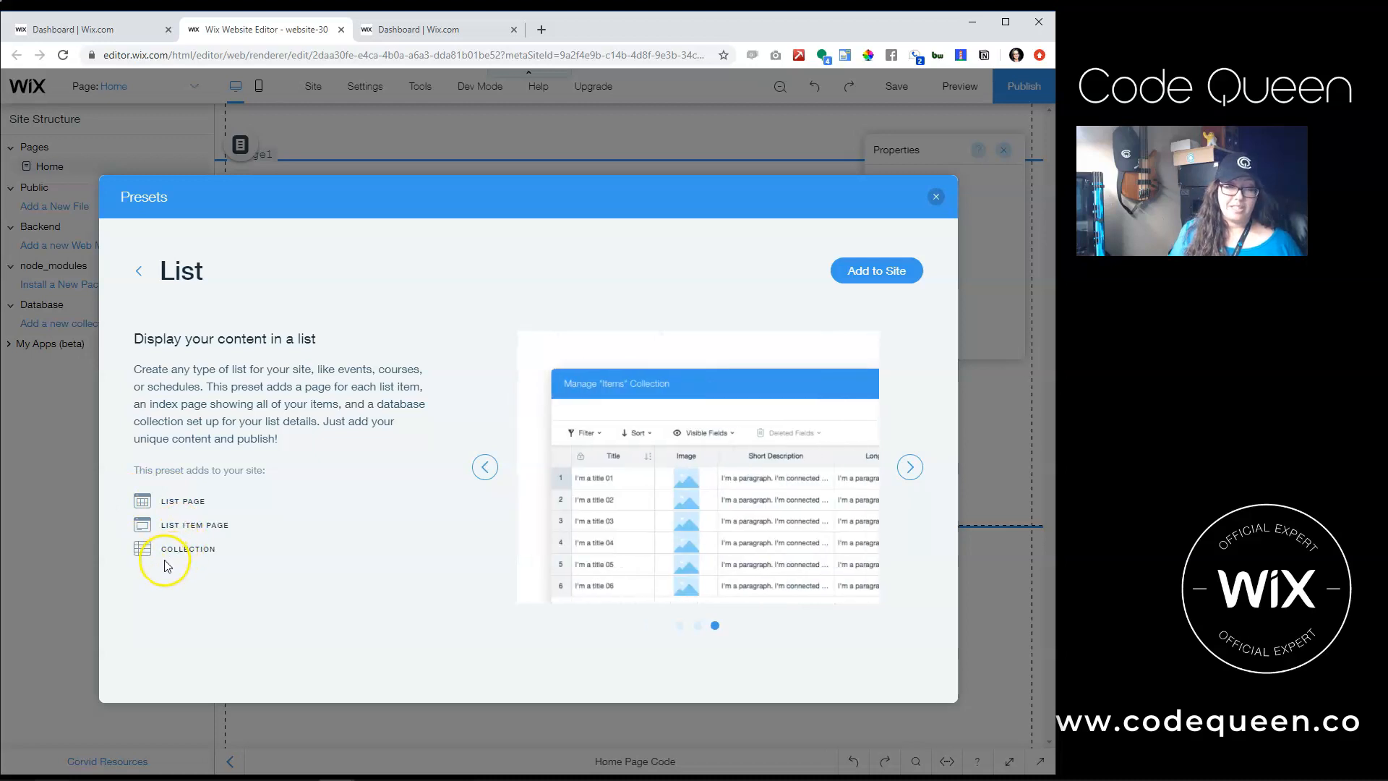
pyautogui.click(882, 274)
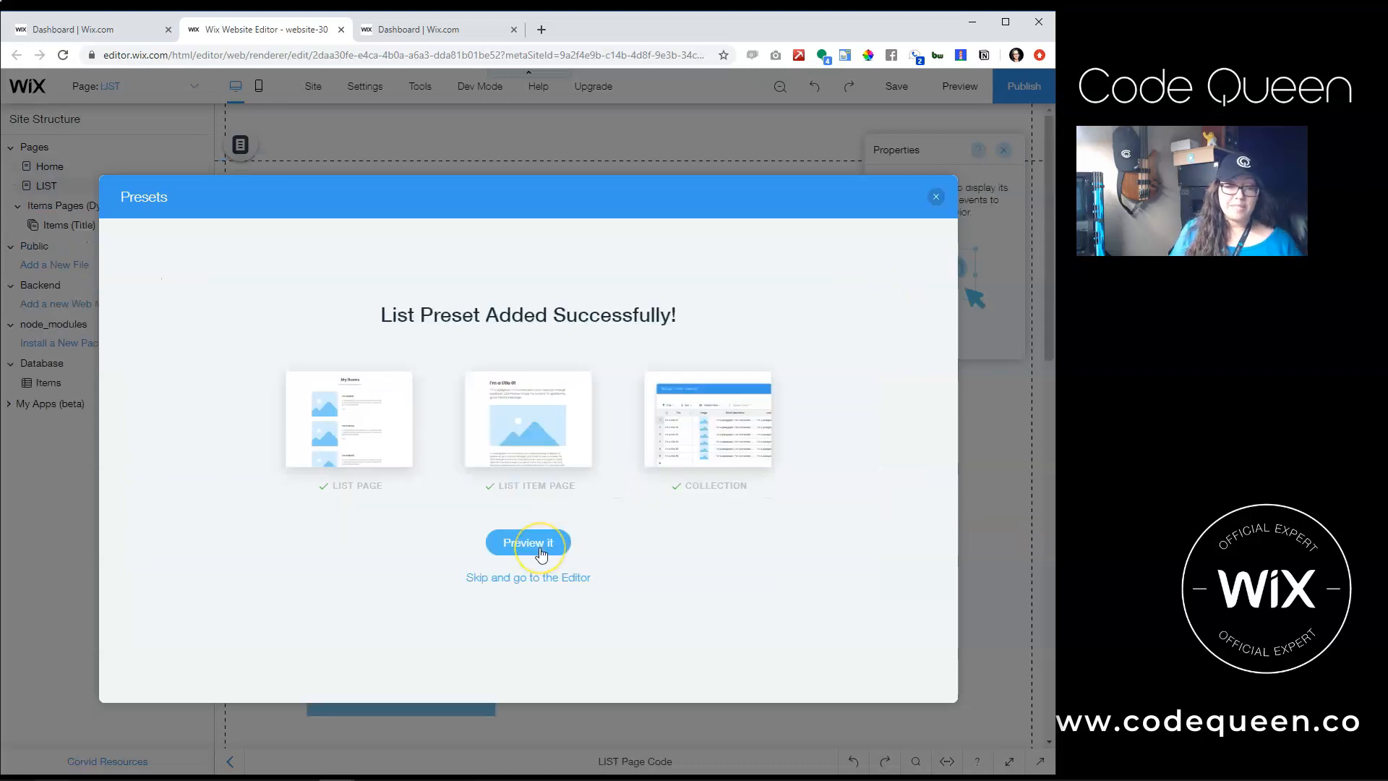
# Preview the added List preset, and inspect the strip and repeater on the LIST page in the editor.
pyautogui.click(540, 554)
pyautogui.click(468, 190)
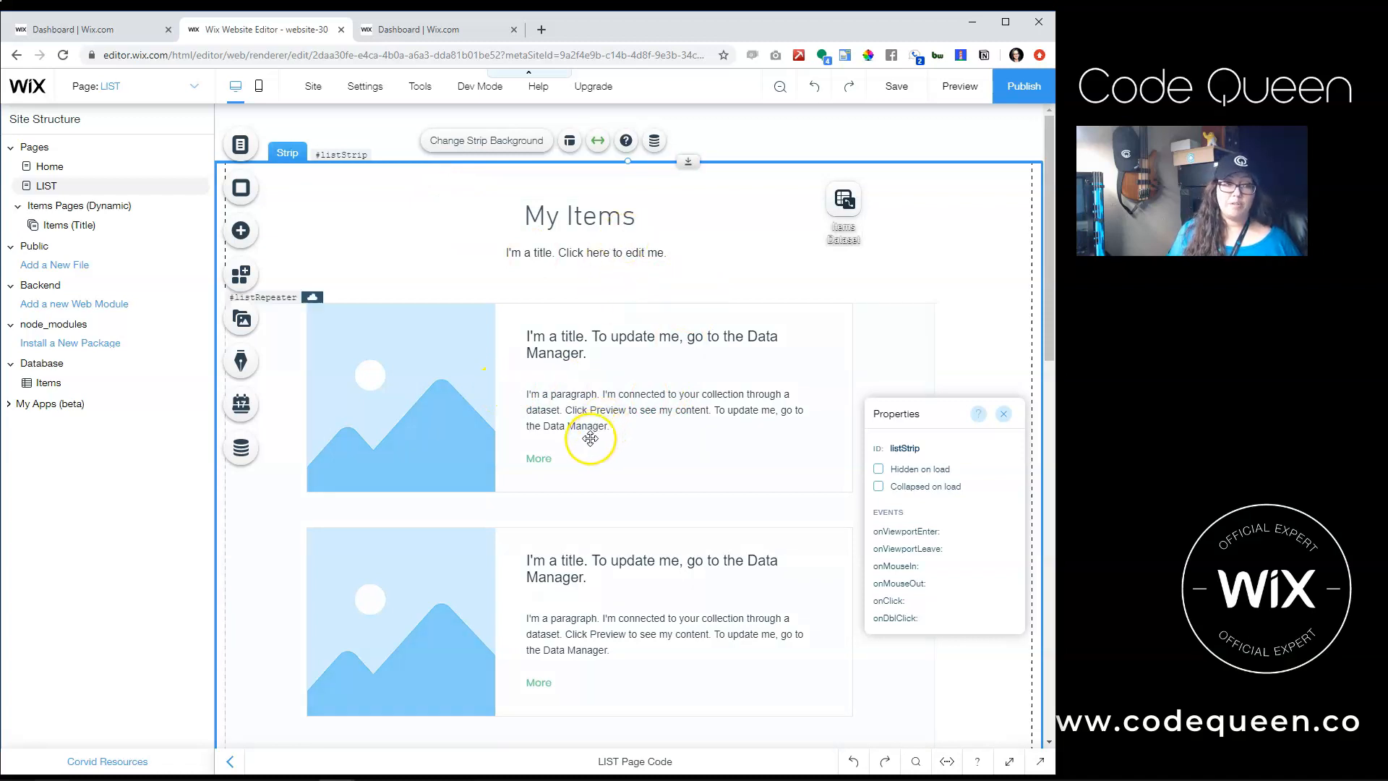
pyautogui.click(542, 537)
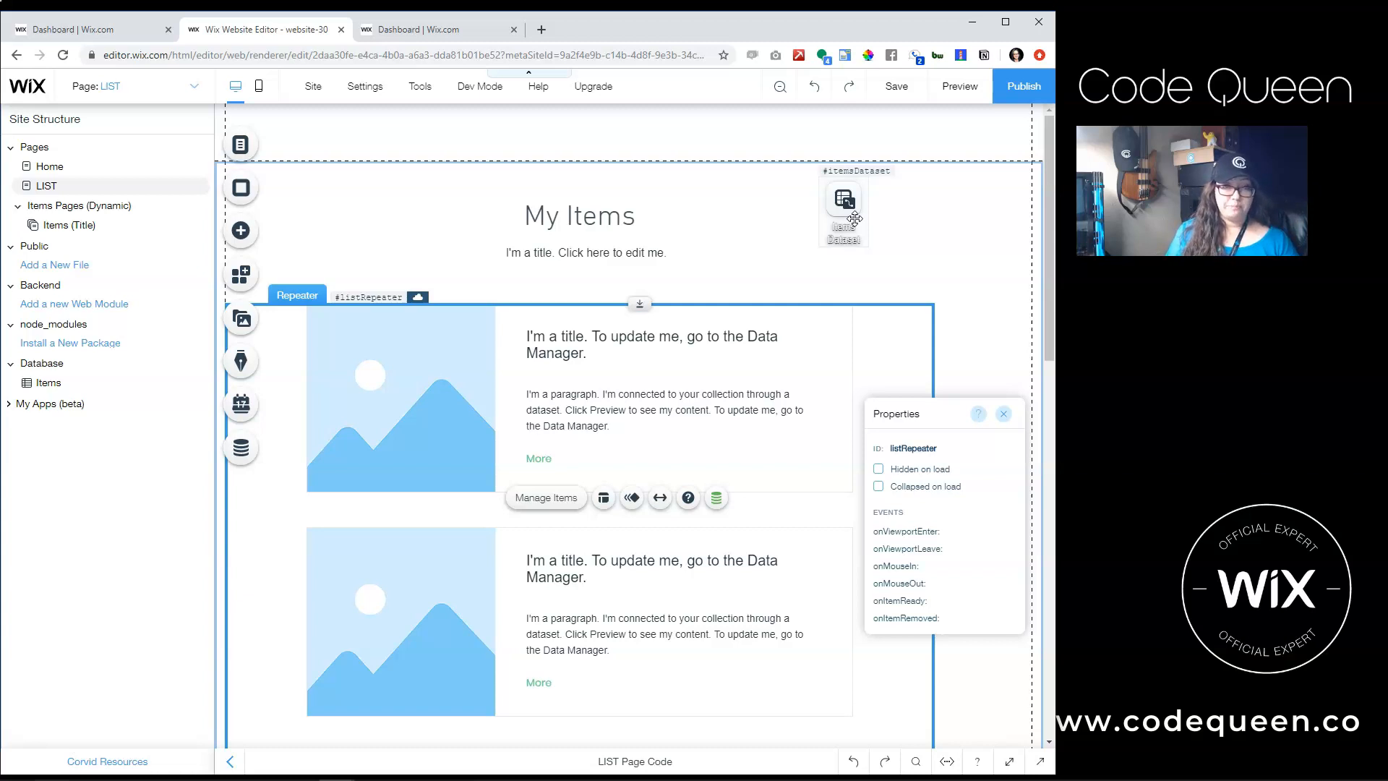
# Open the Items (Title) dynamic page and switch its displayed item to "I am a title 02".
pyautogui.click(107, 227)
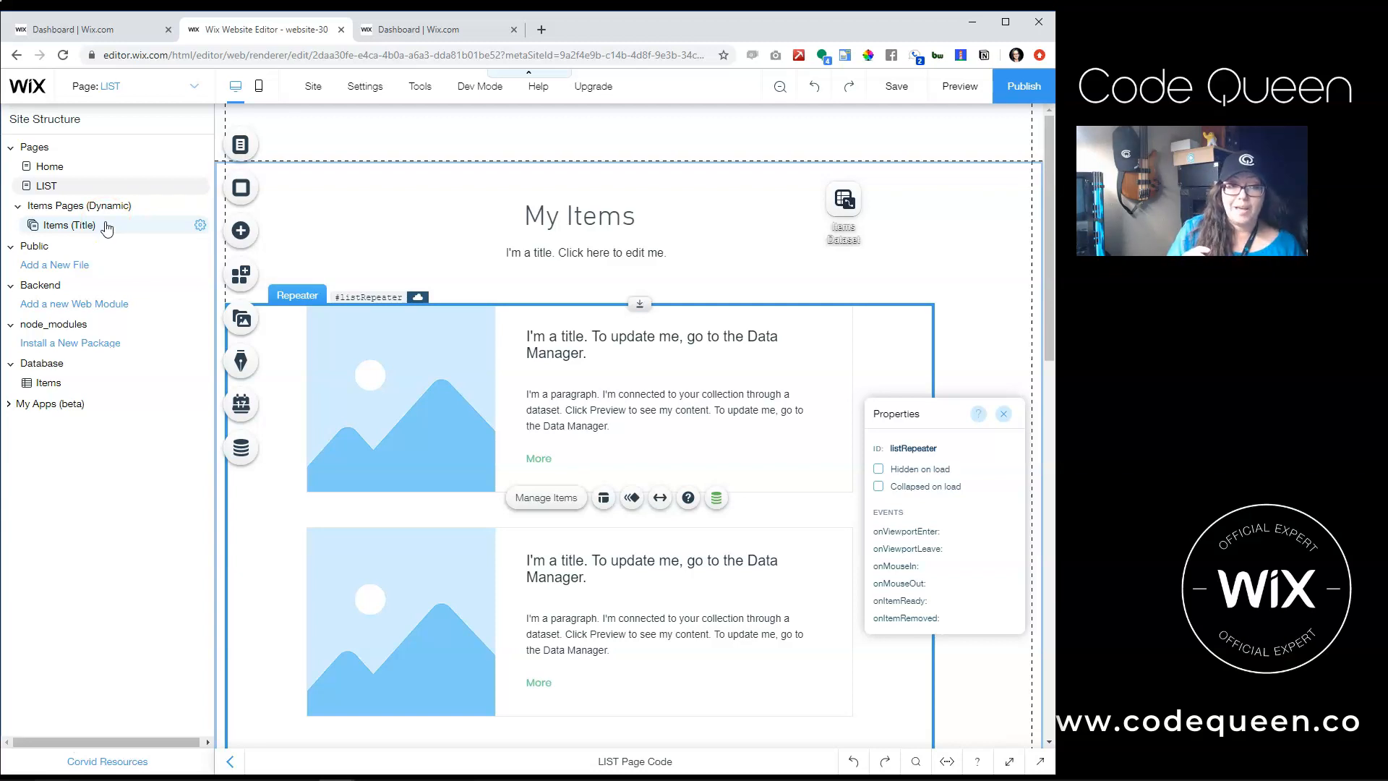
pyautogui.click(108, 229)
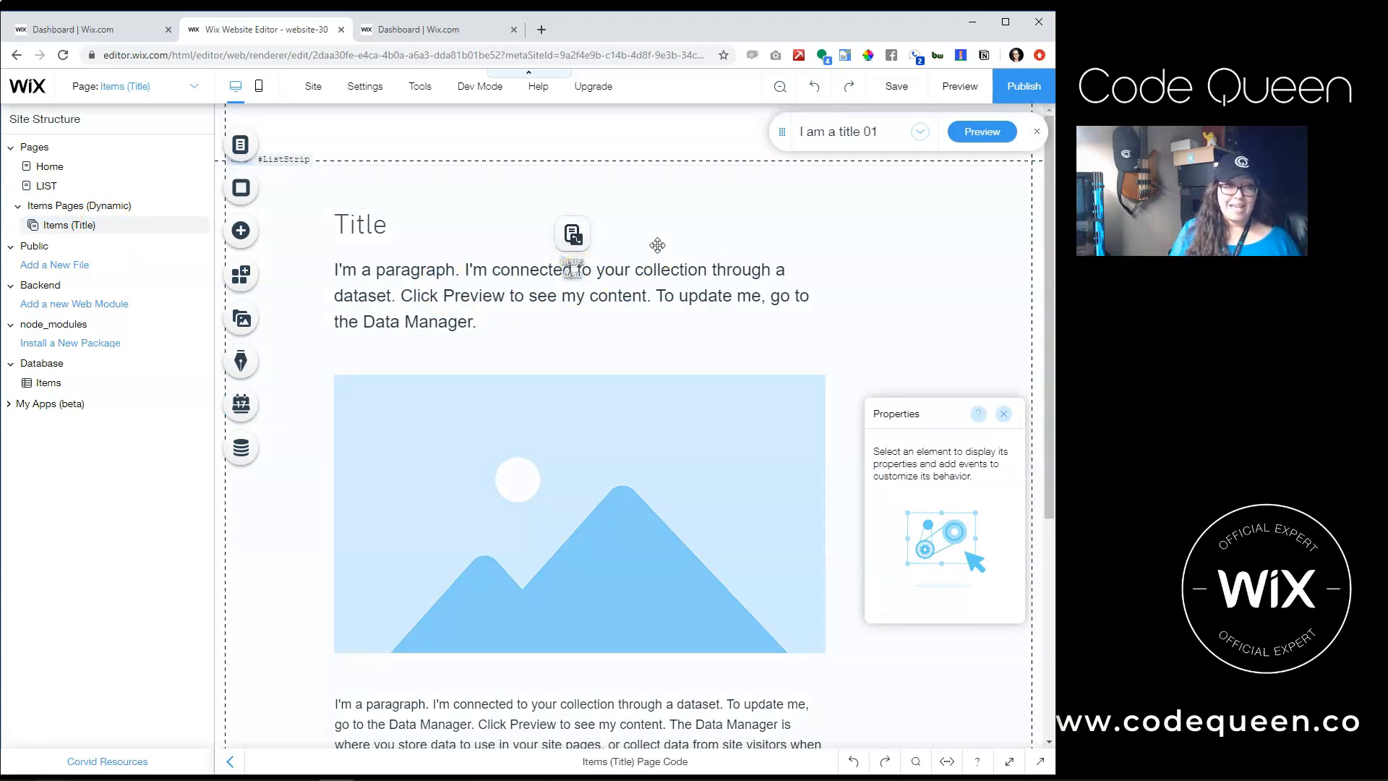
pyautogui.click(878, 130)
pyautogui.click(864, 188)
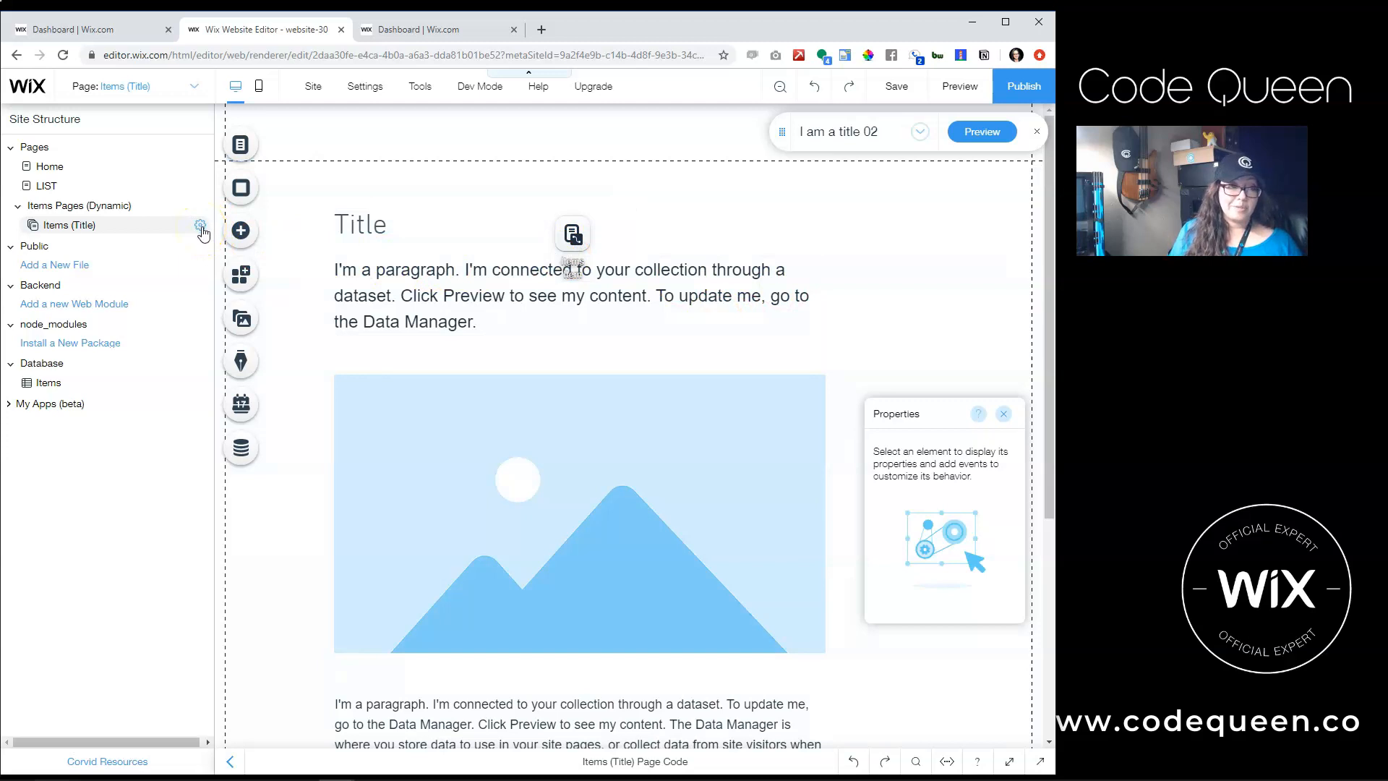
# In the Items dynamic page's settings, replace the Title field in the page URL with the ID field.
pyautogui.click(201, 226)
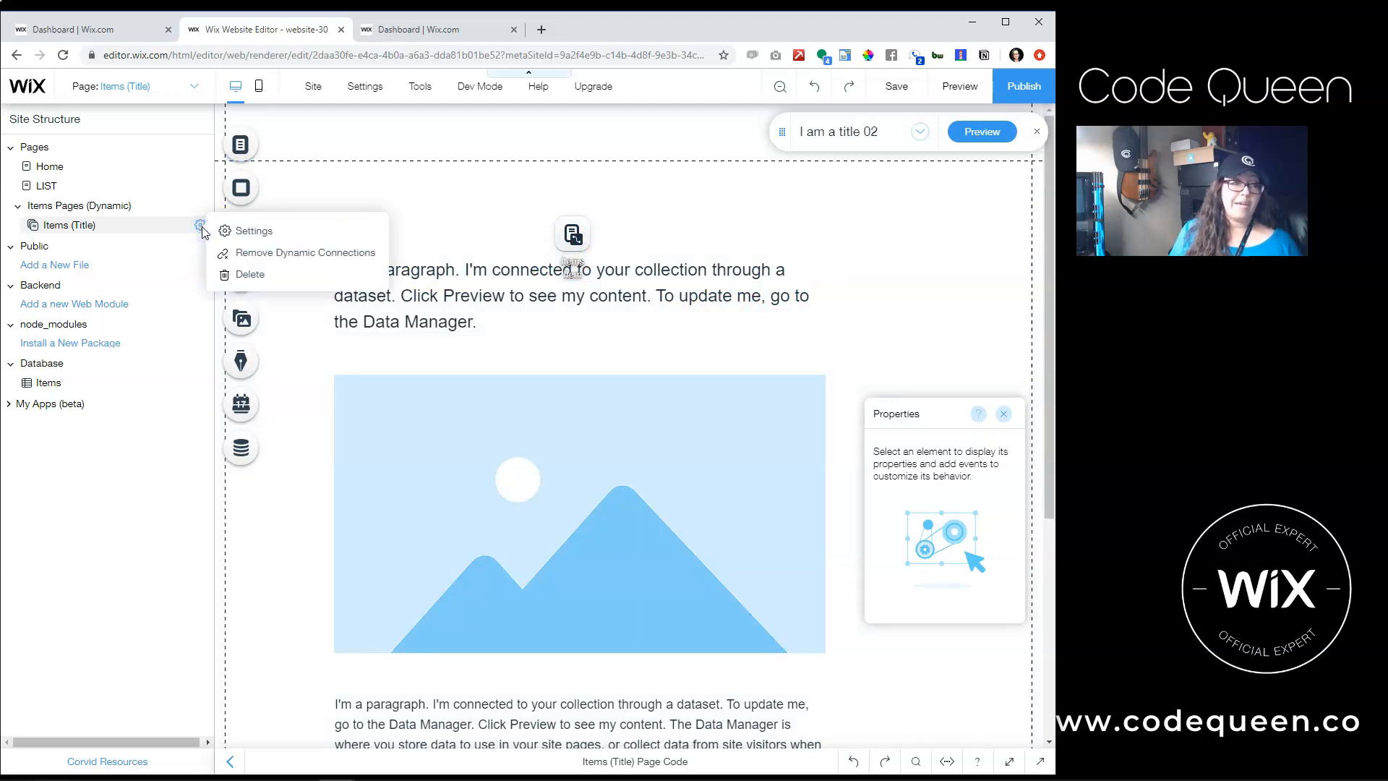
pyautogui.click(224, 230)
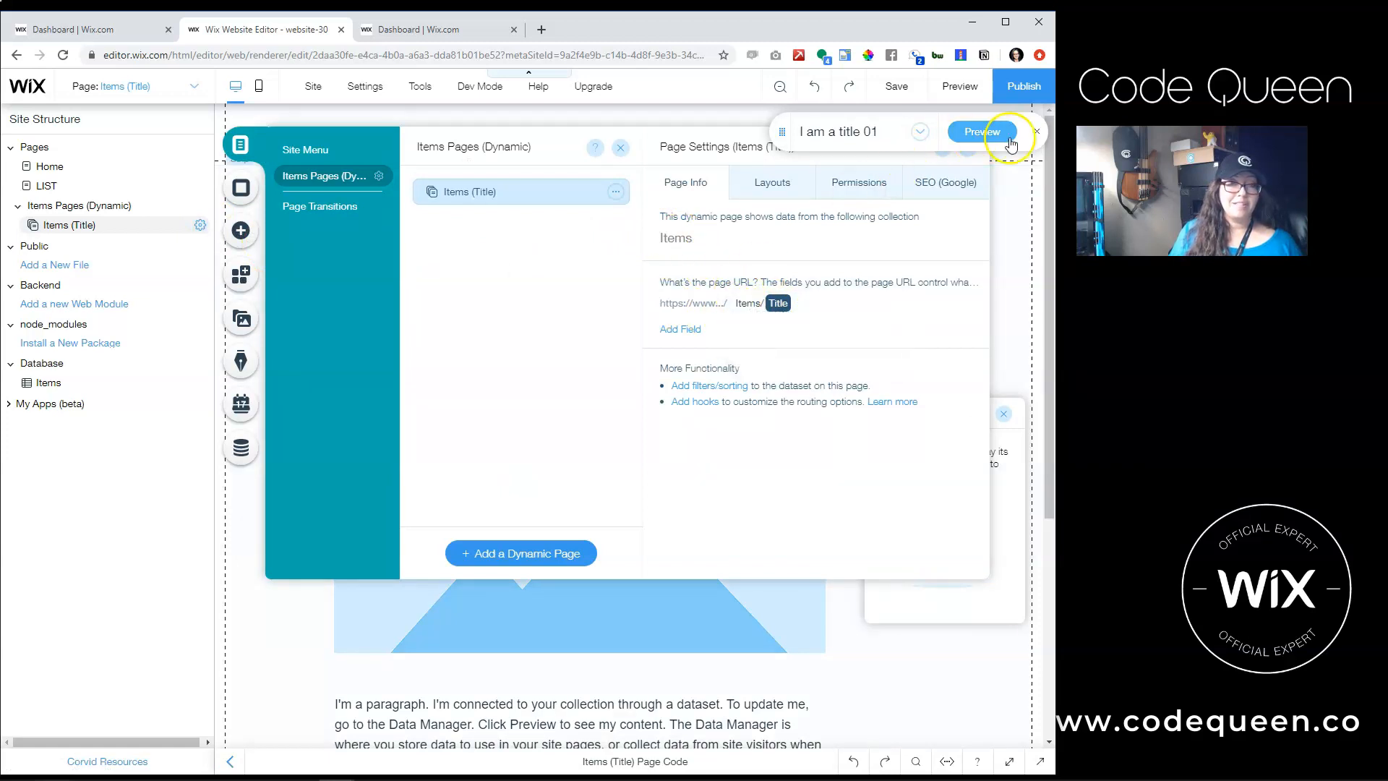
pyautogui.click(1037, 131)
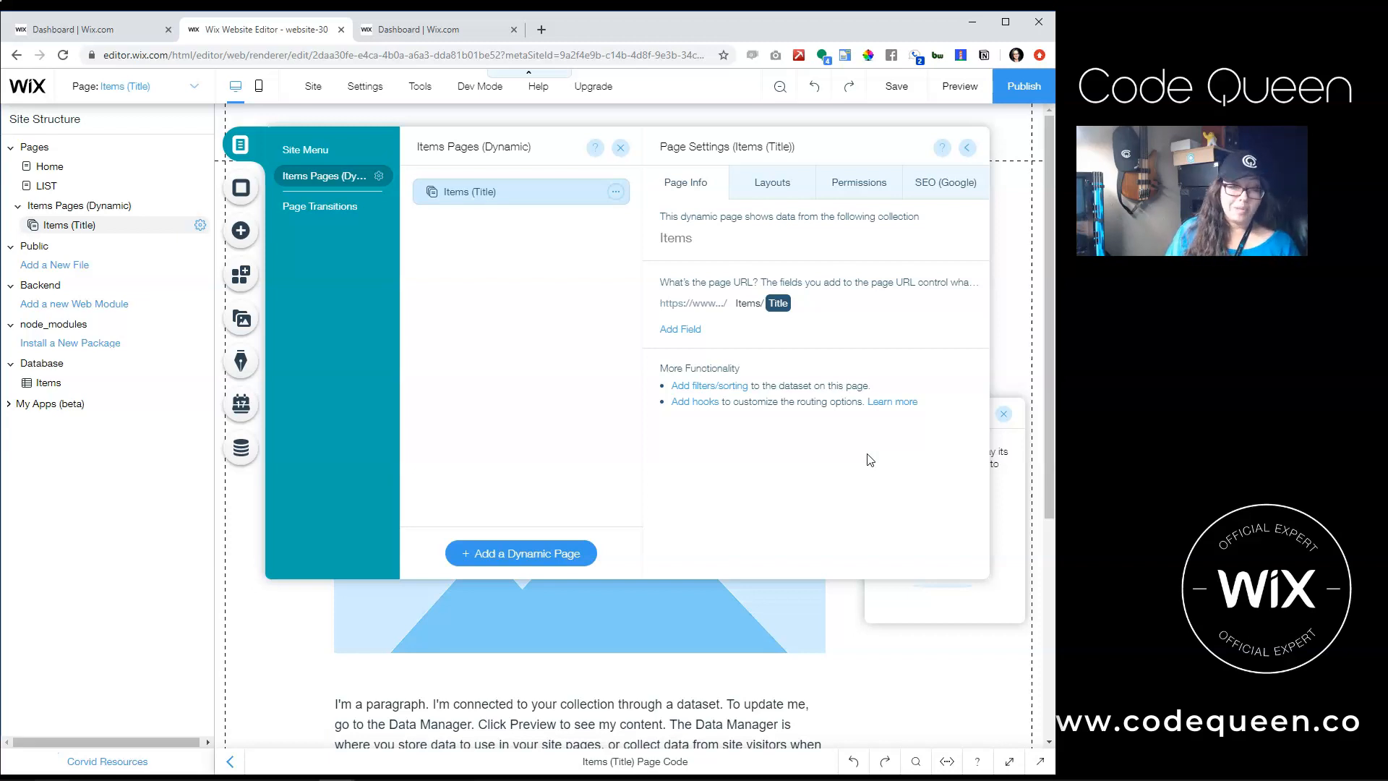
pyautogui.click(831, 316)
pyautogui.press('BackSpace')
pyautogui.press('BackSpace')
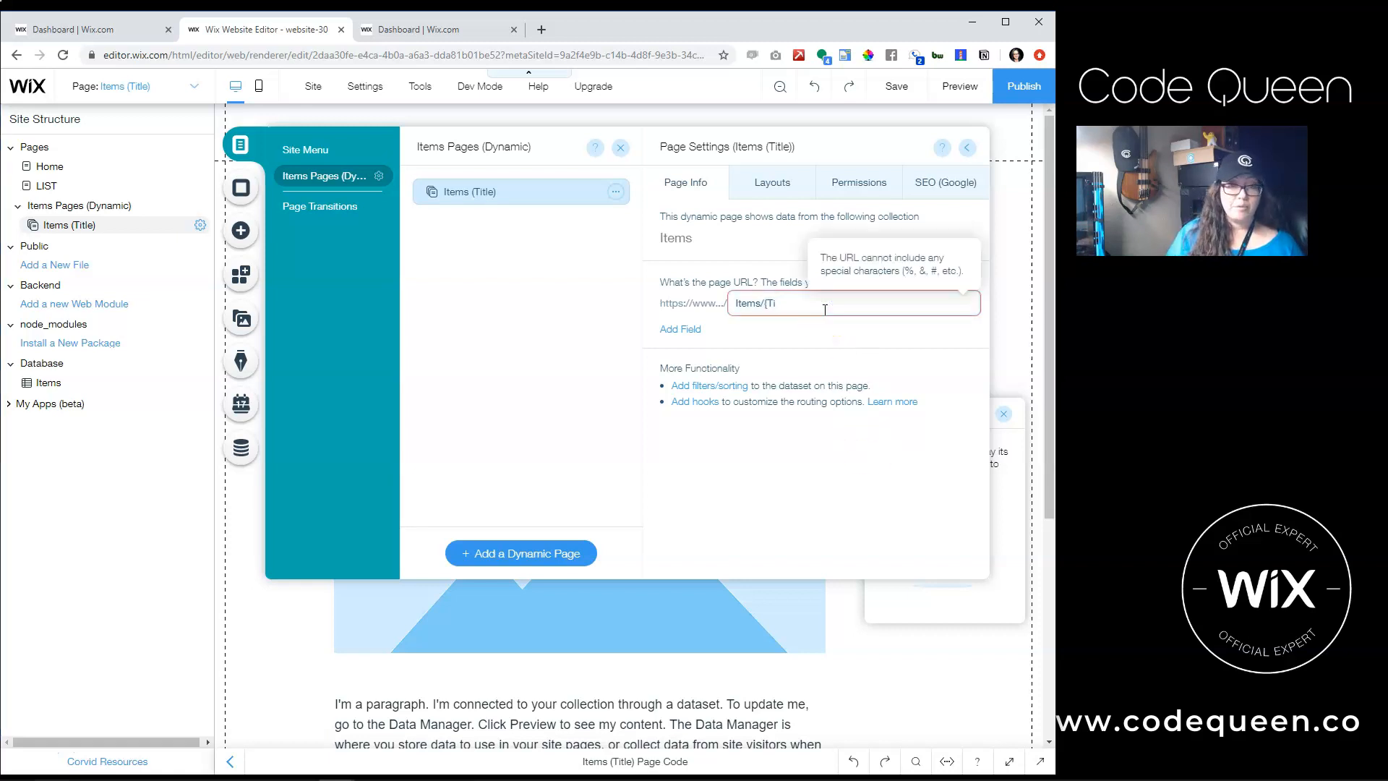
pyautogui.press('BackSpace')
pyautogui.press('BackSpace')
pyautogui.press('BackSpace')
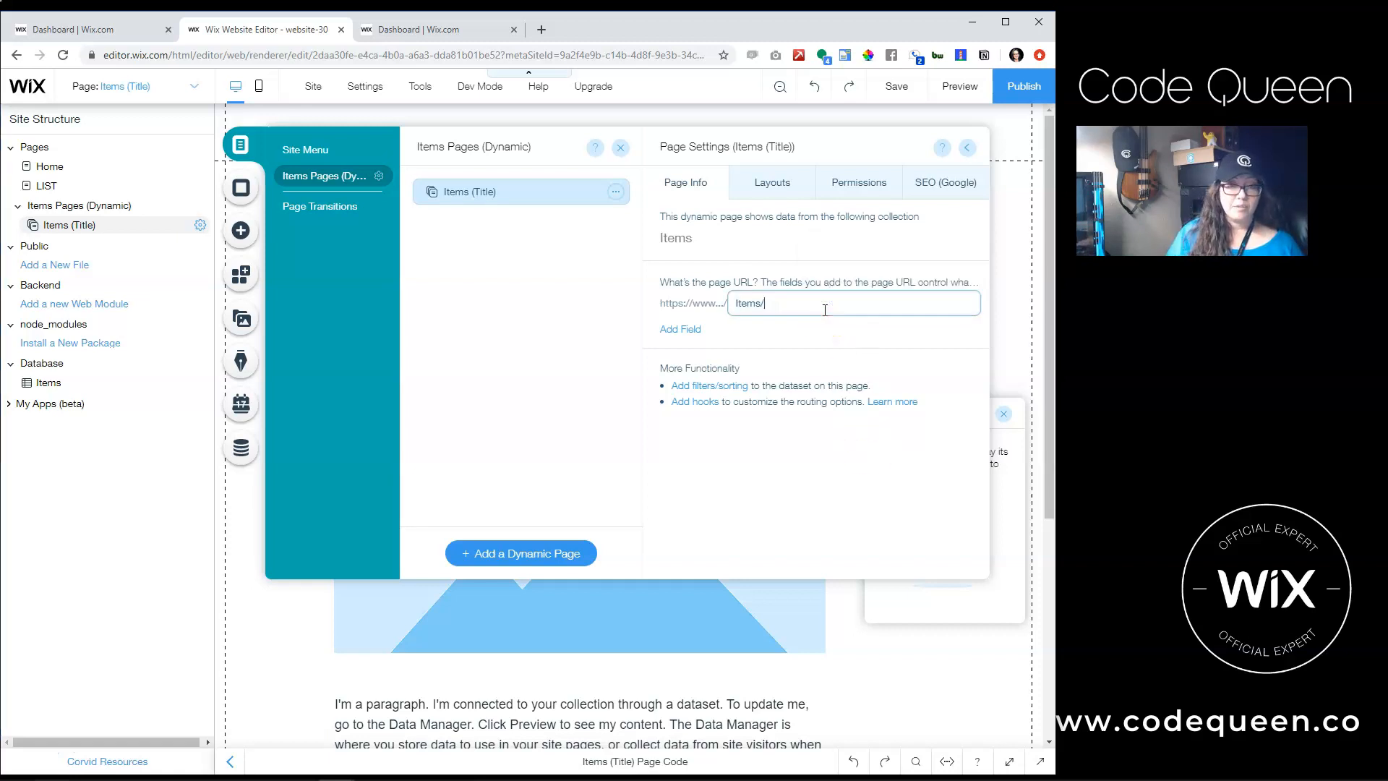
pyautogui.click(680, 331)
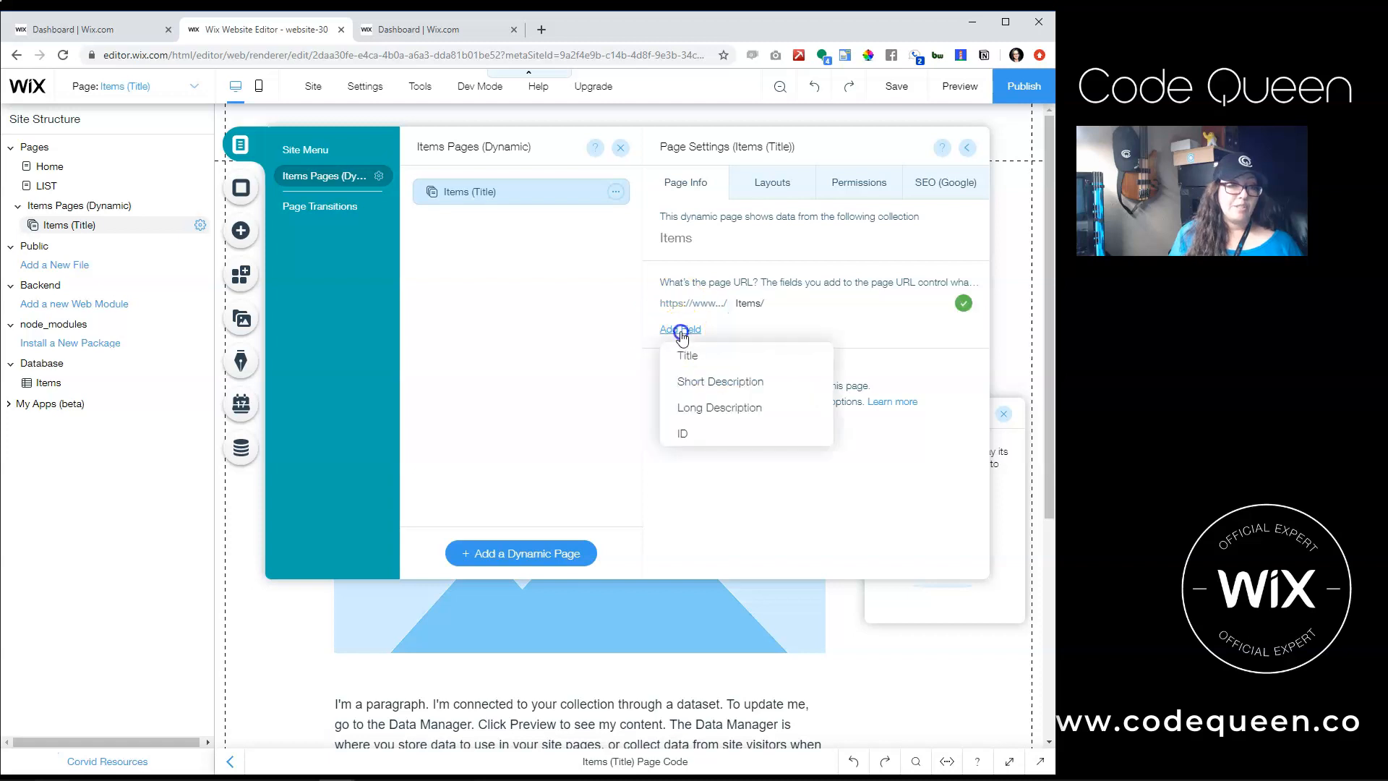
pyautogui.click(699, 441)
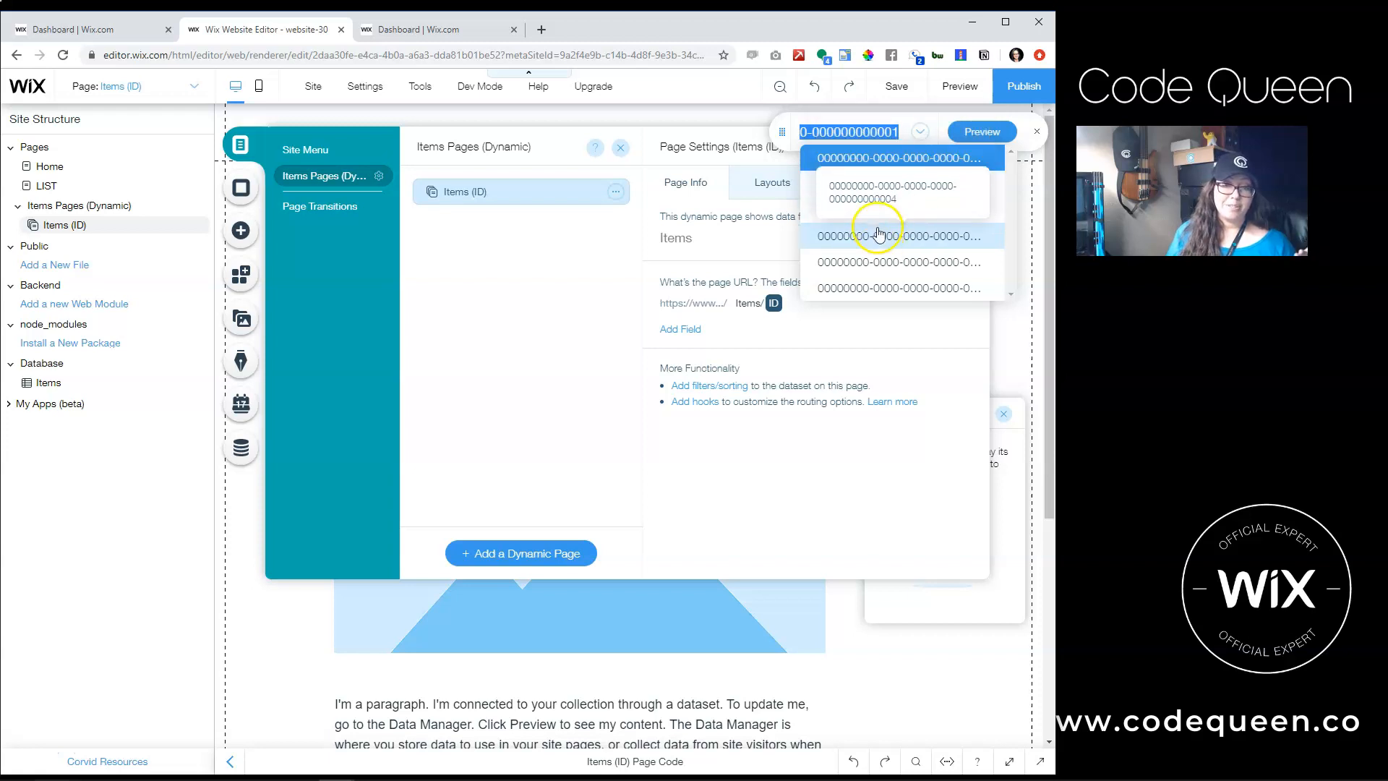
pyautogui.click(541, 401)
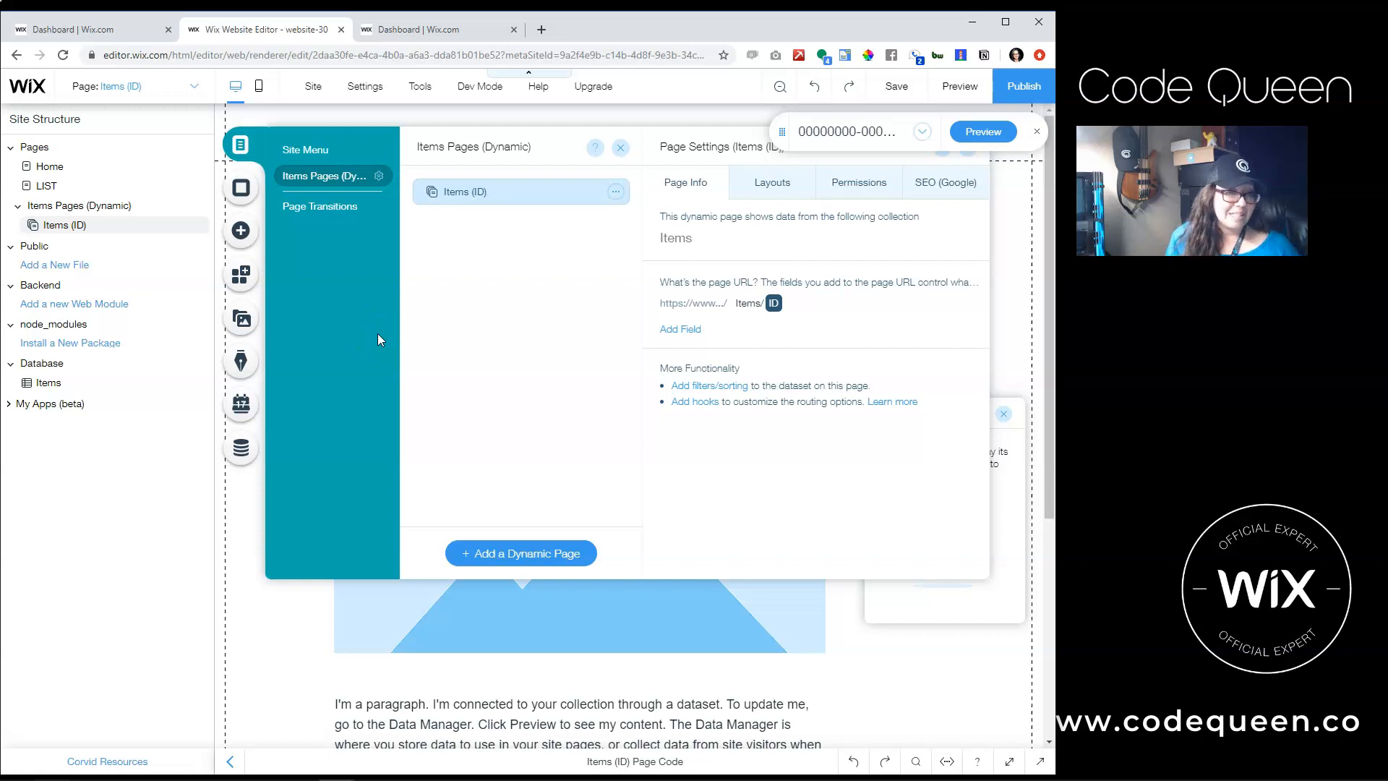
# Remove the Items collection from the site's database.
pyautogui.click(199, 382)
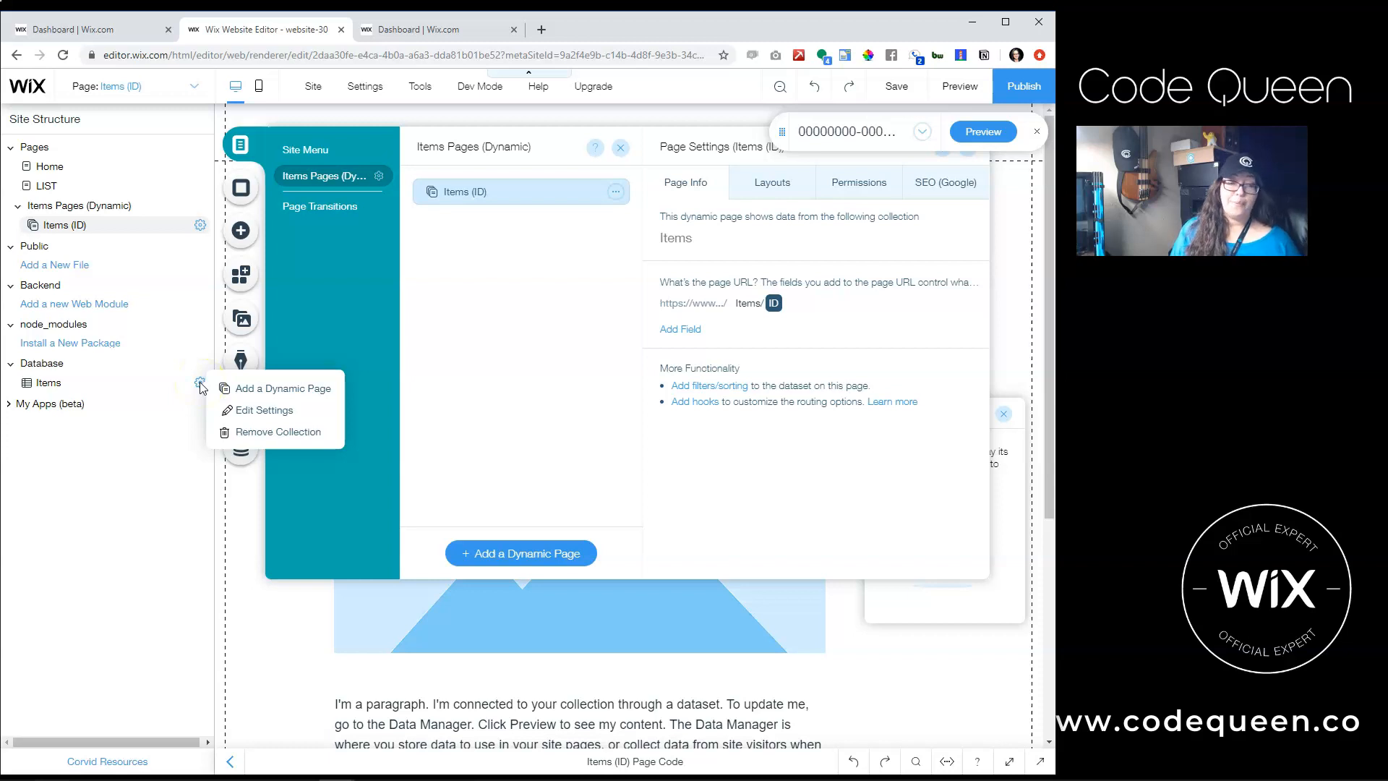
pyautogui.click(284, 443)
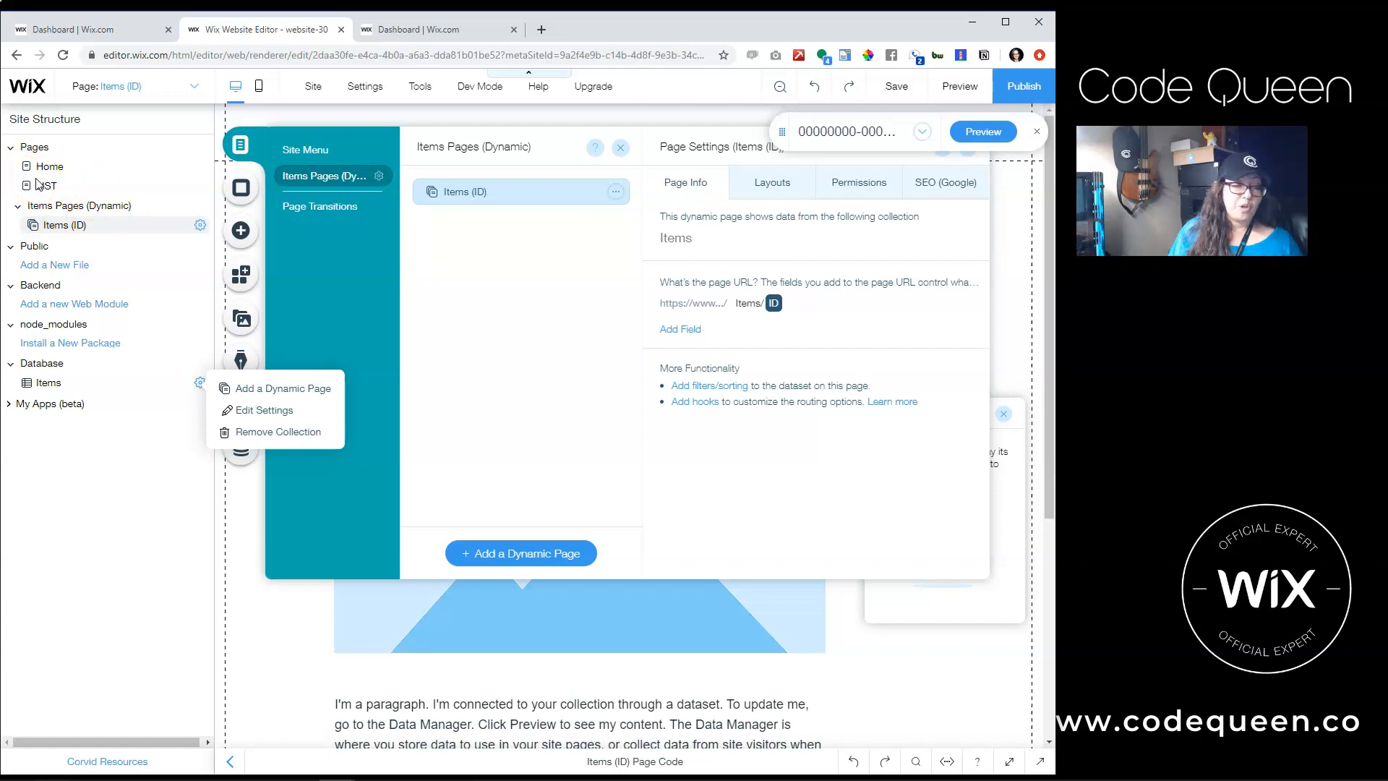
pyautogui.click(248, 434)
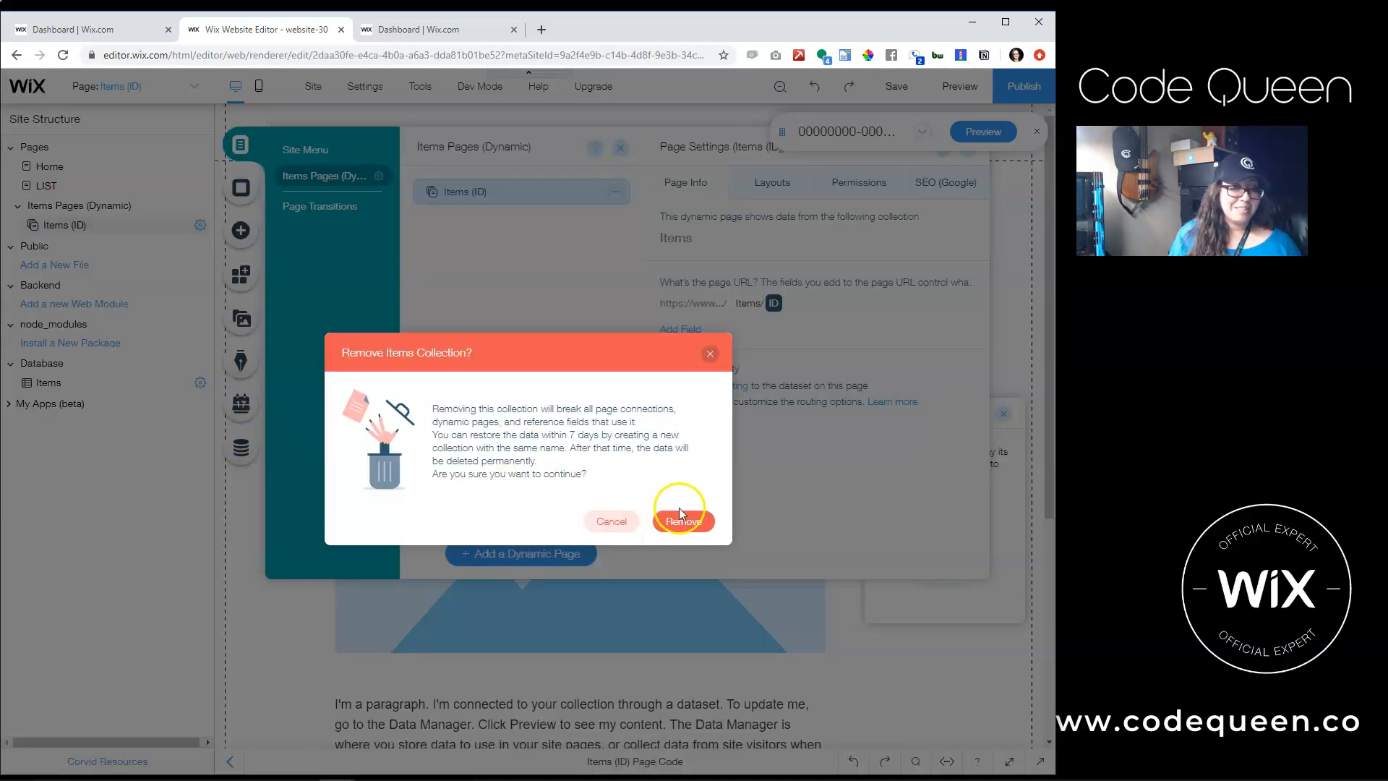
pyautogui.click(676, 522)
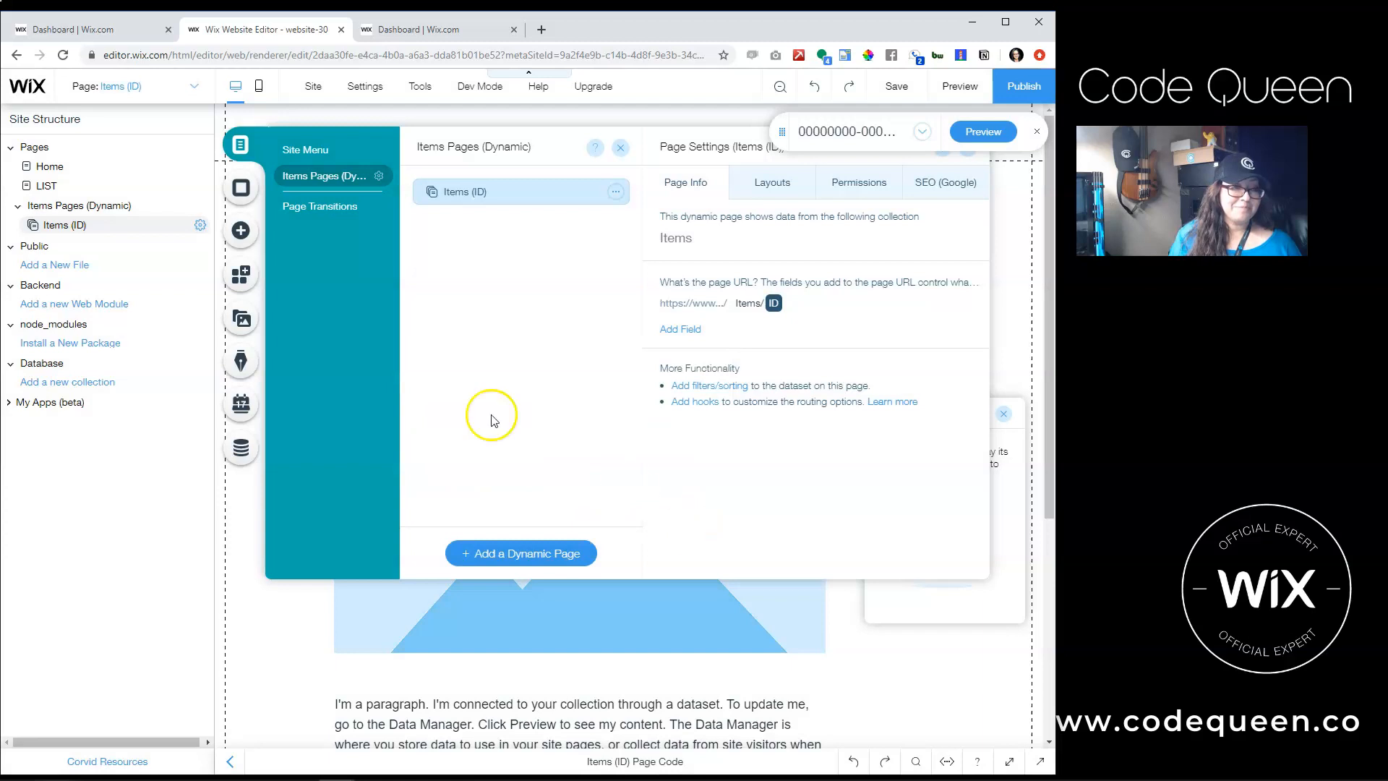
# Delete the Items (ID) dynamic page from the site.
pyautogui.click(200, 225)
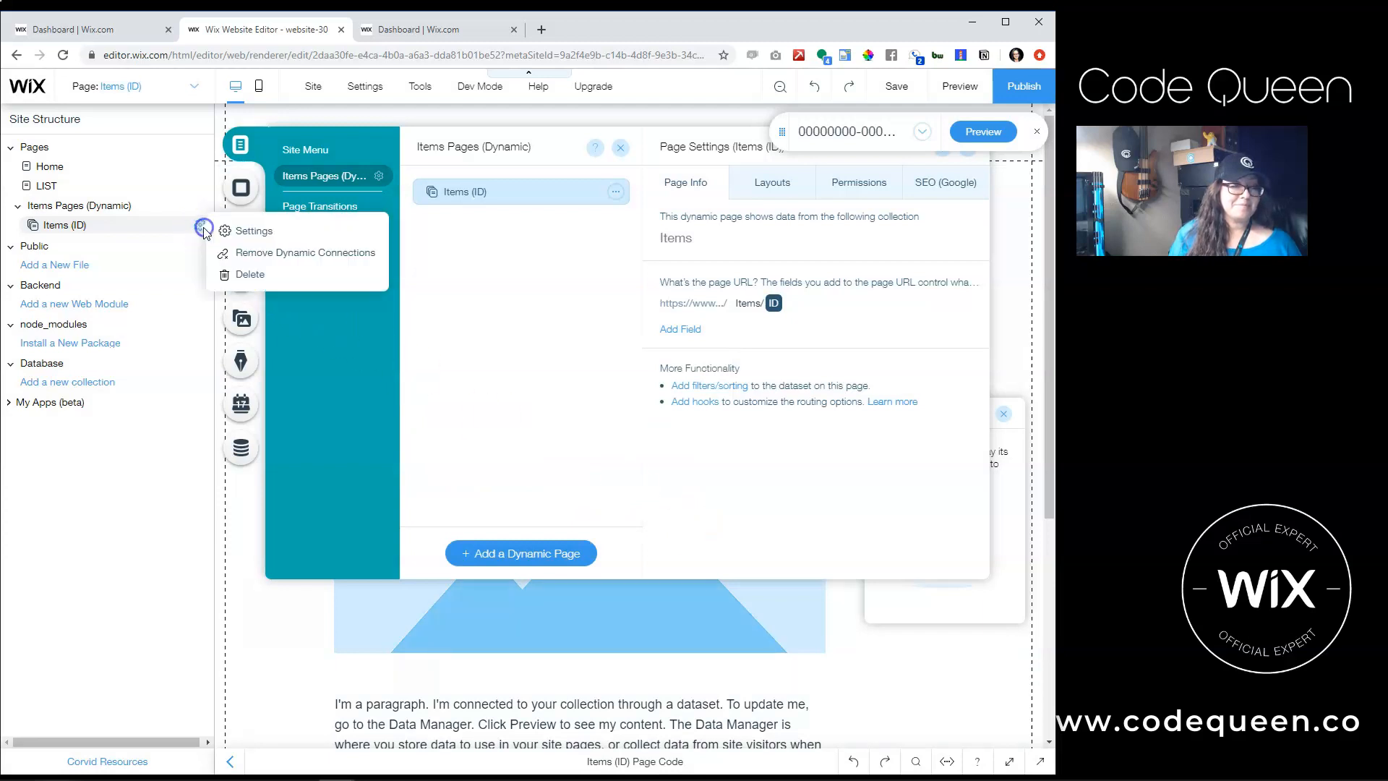
pyautogui.click(251, 275)
pyautogui.click(685, 529)
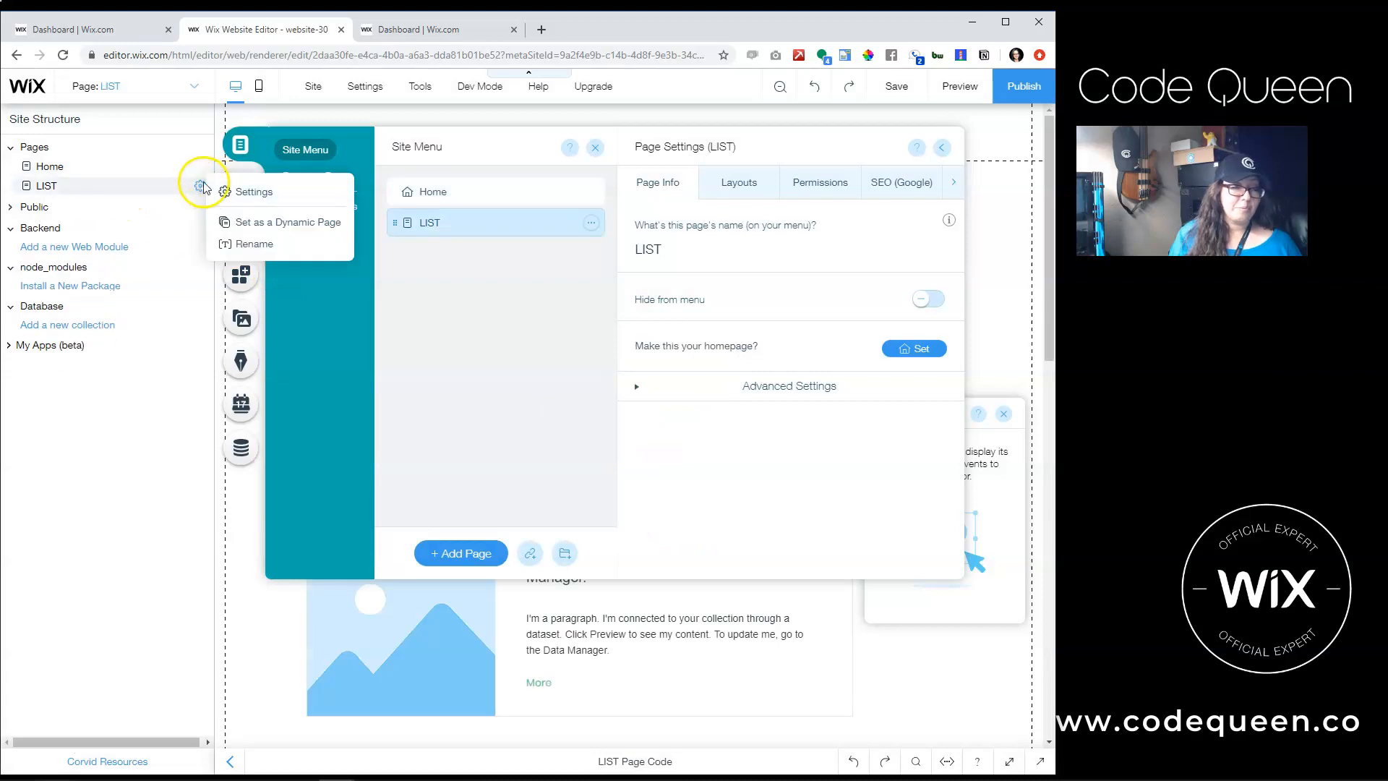
# Delete the LIST page from the site and close the site menu.
pyautogui.click(178, 123)
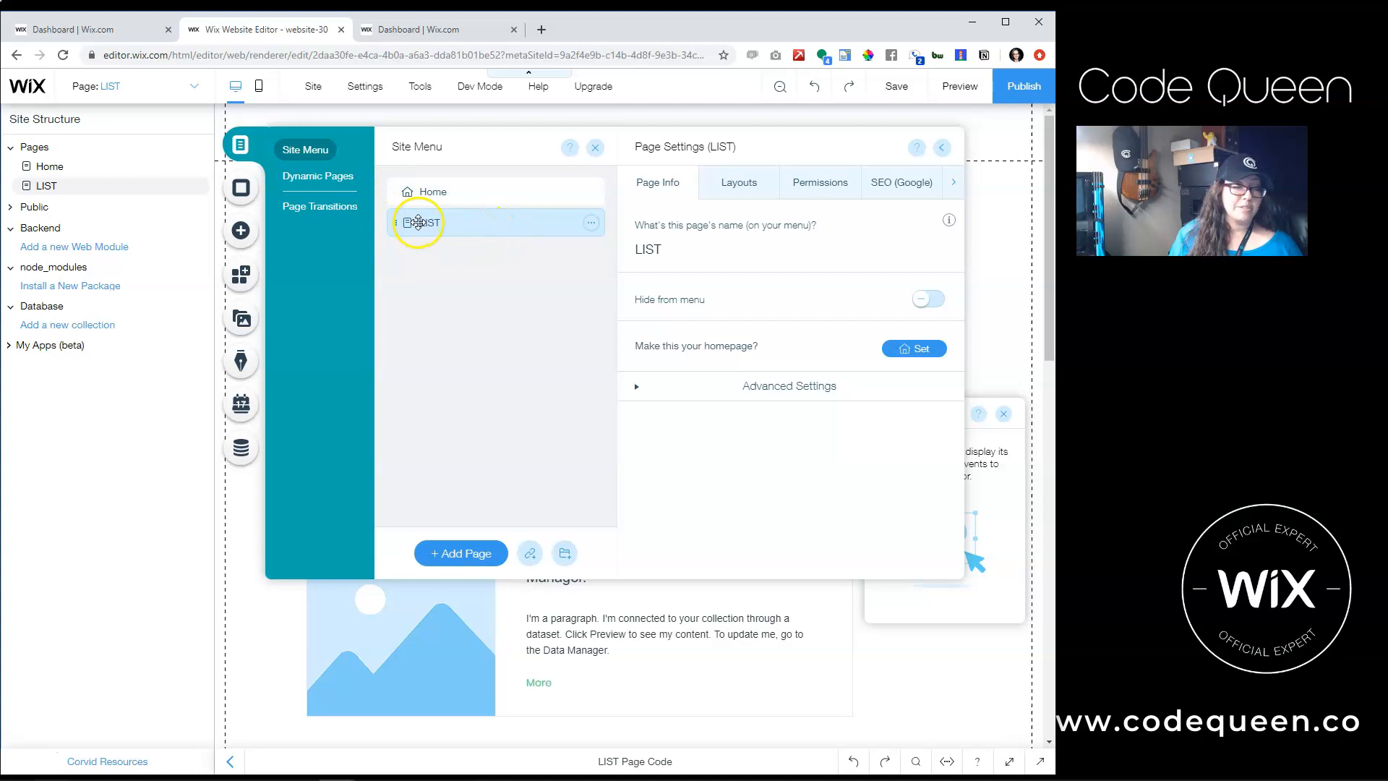
pyautogui.click(592, 223)
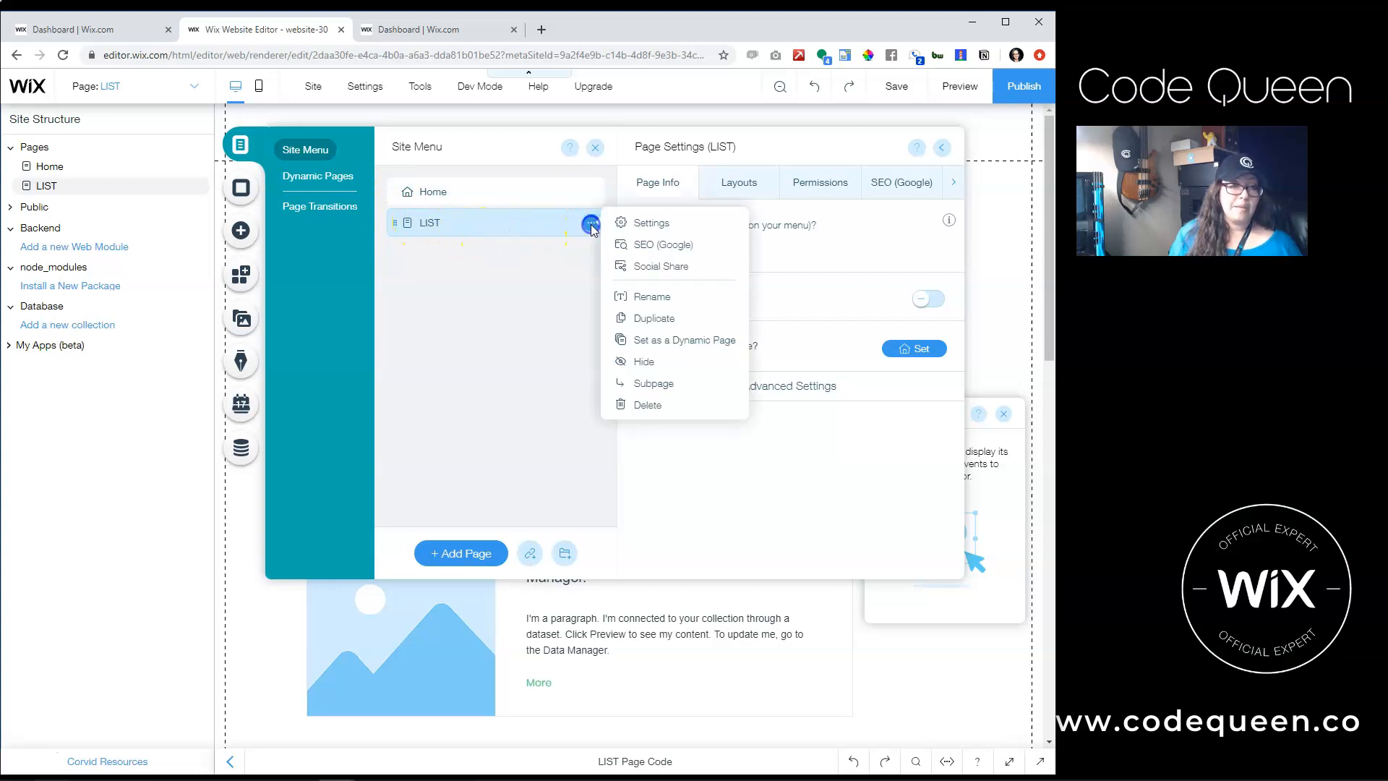
pyautogui.click(659, 404)
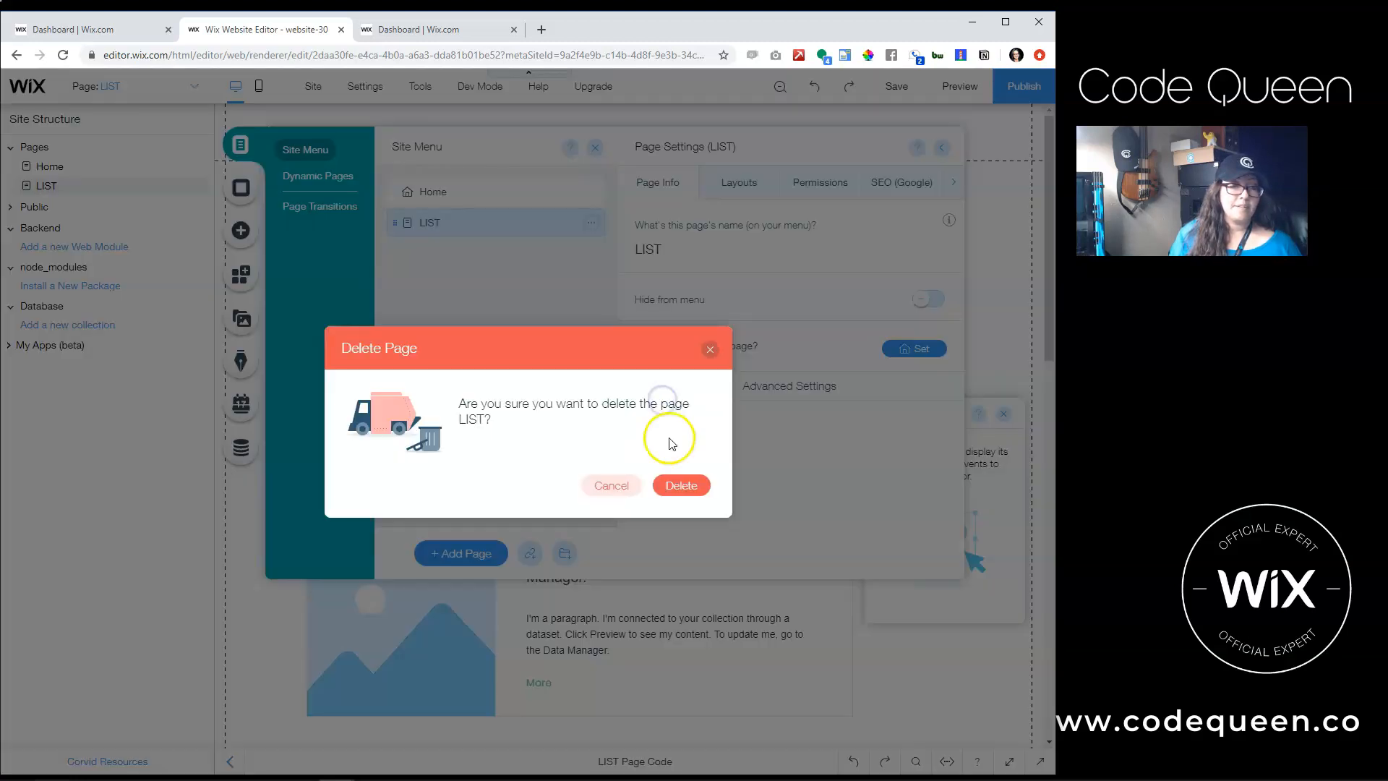
pyautogui.click(676, 491)
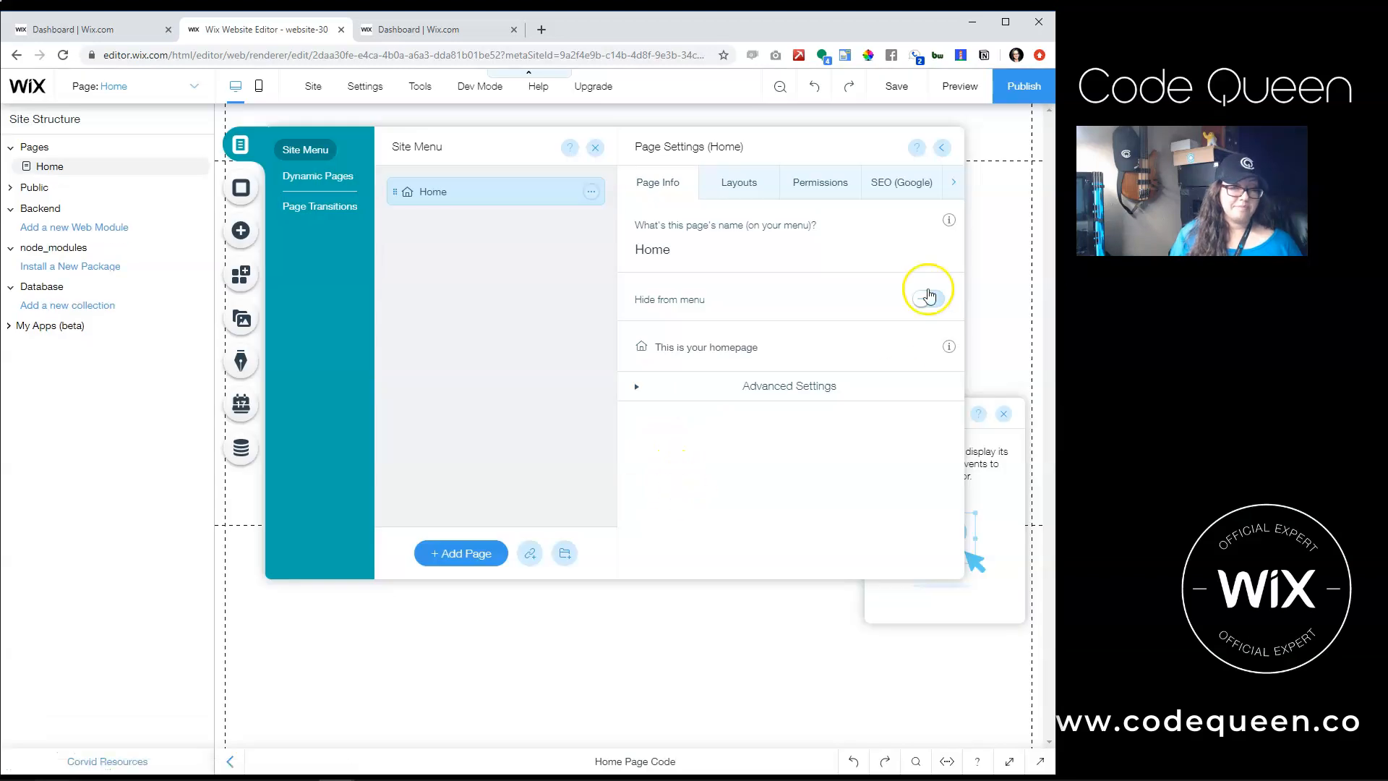
pyautogui.click(941, 148)
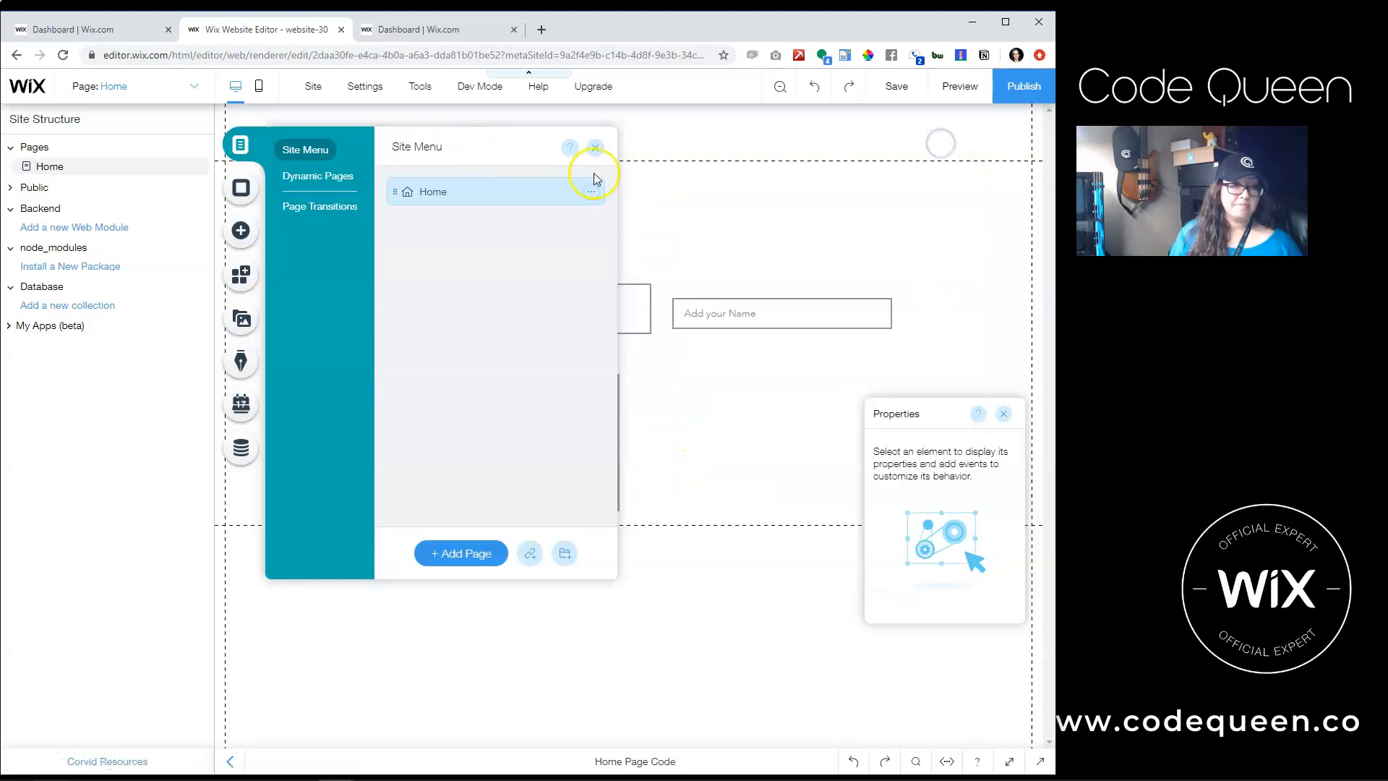
pyautogui.click(598, 149)
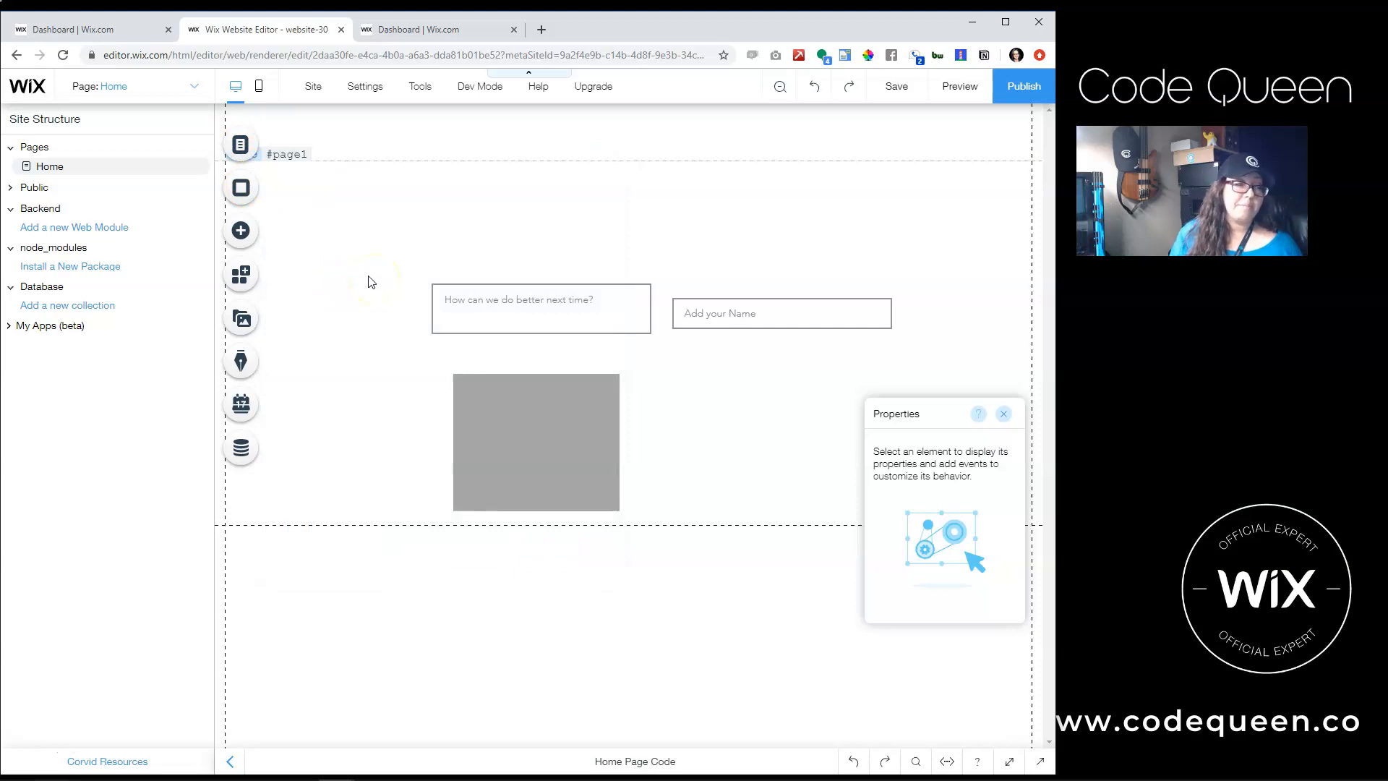
# Start a new database collection from scratch and name it "product".
pyautogui.click(83, 307)
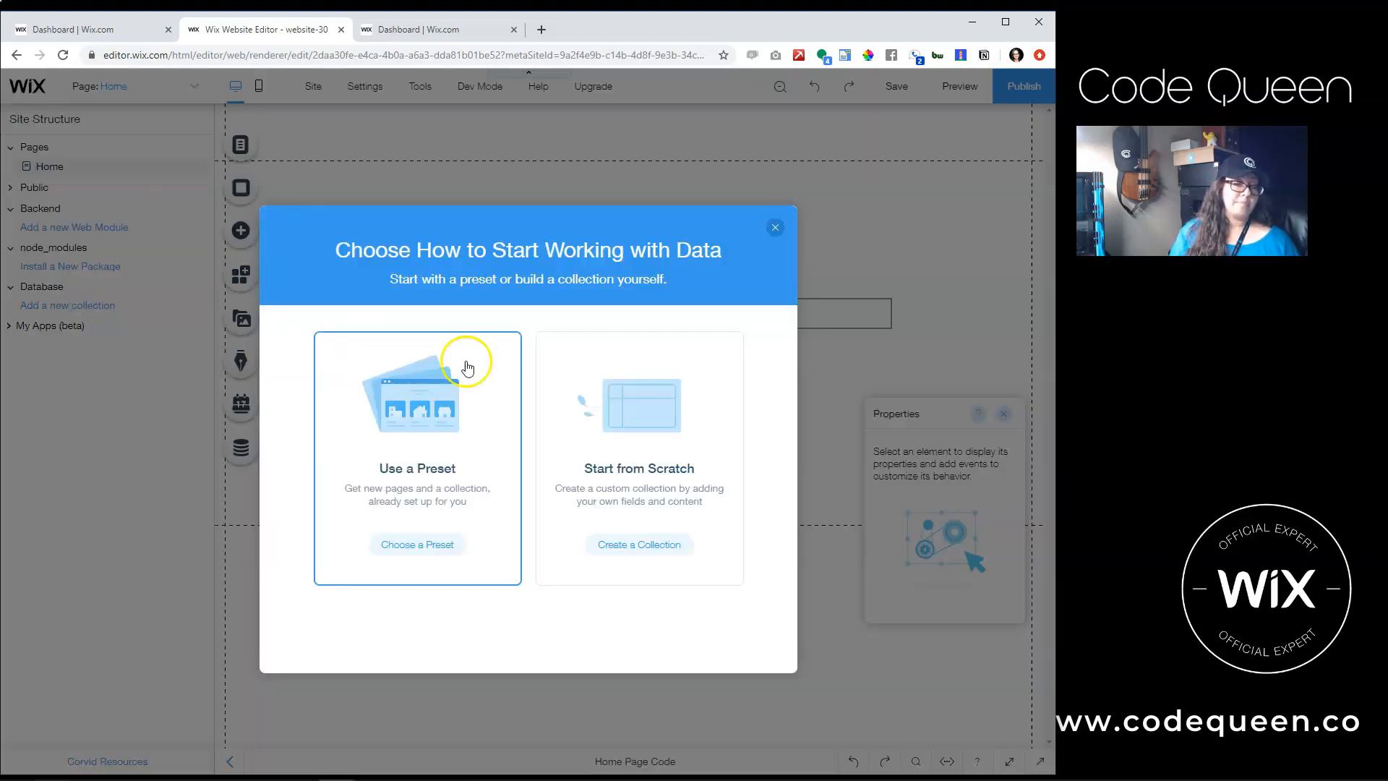
pyautogui.click(643, 548)
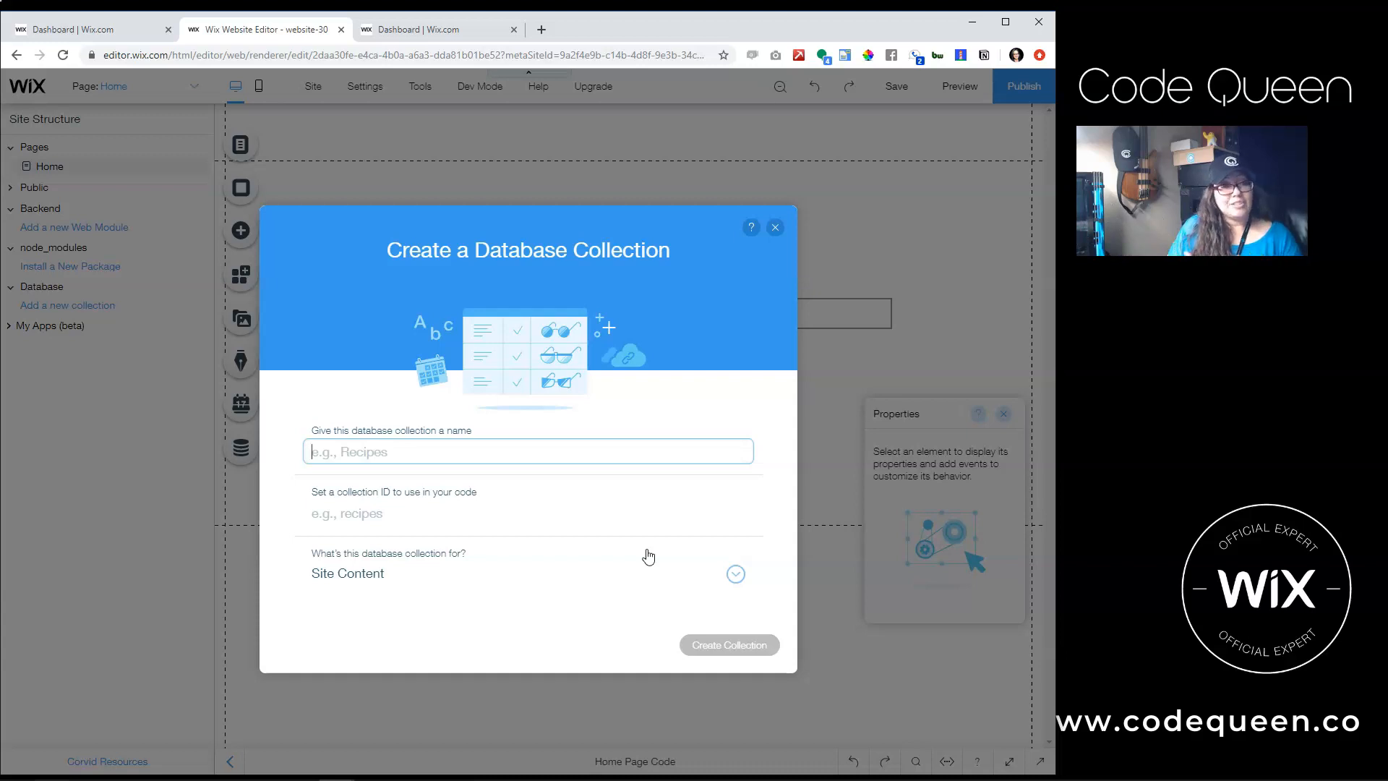
pyautogui.click(643, 554)
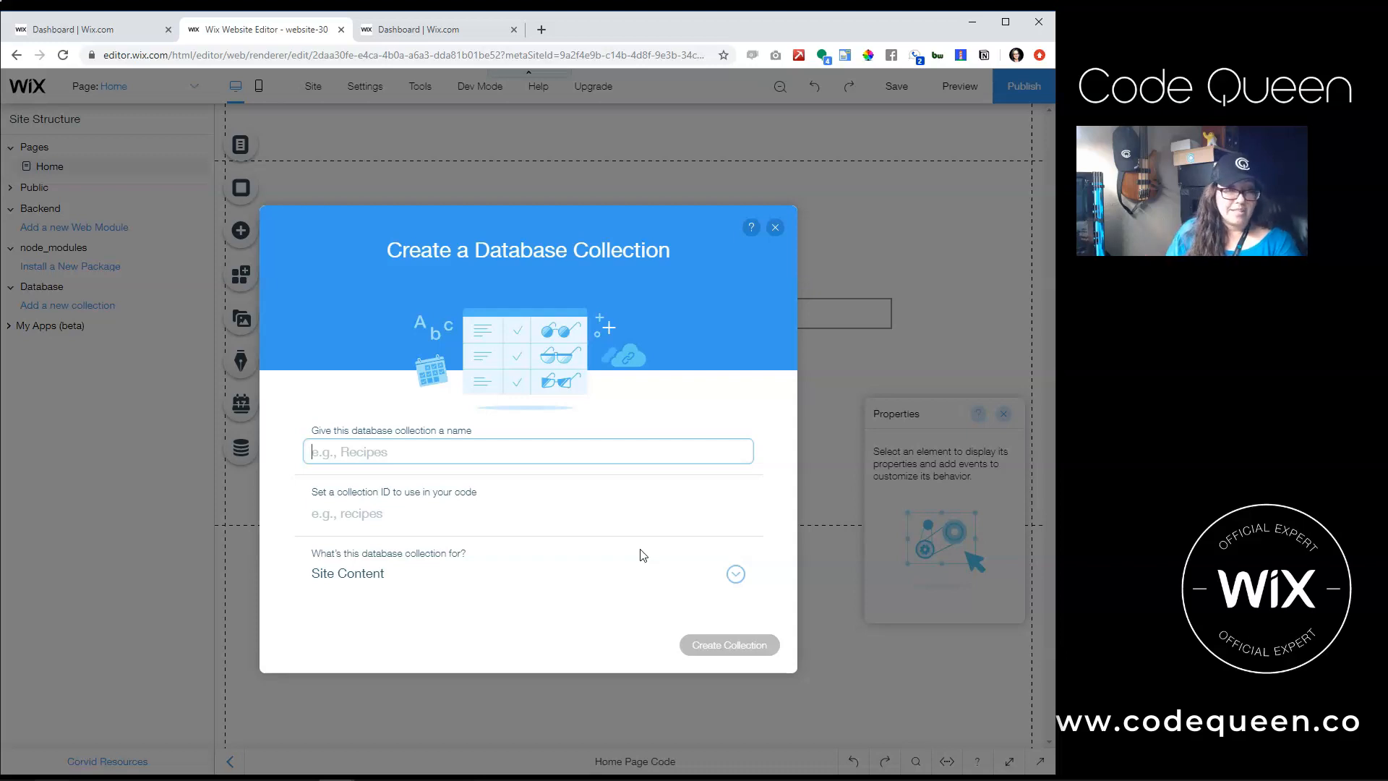
pyautogui.write('product')
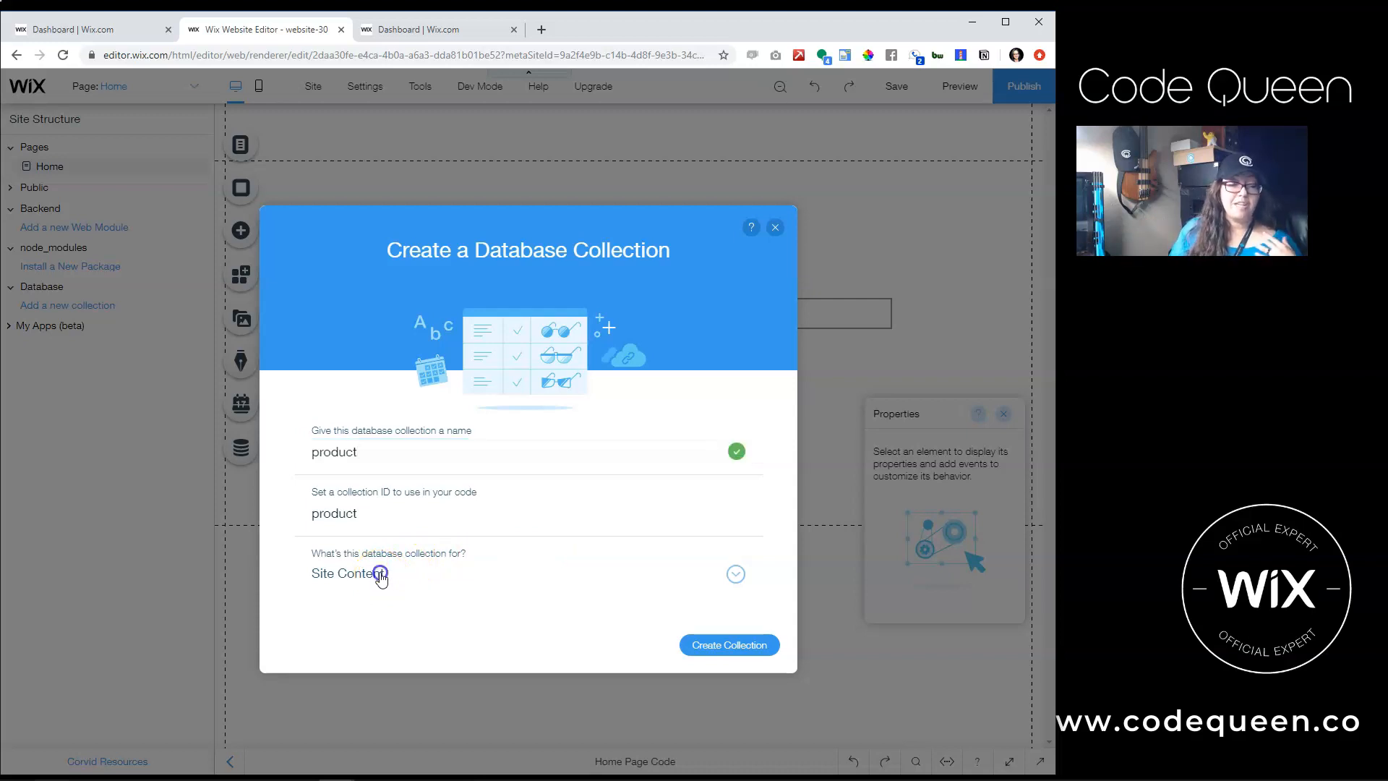
# Review the collection's purpose options, choose Custom Use, and continue to its custom permissions.
pyautogui.click(380, 575)
pyautogui.scroll(-3, 402, 593)
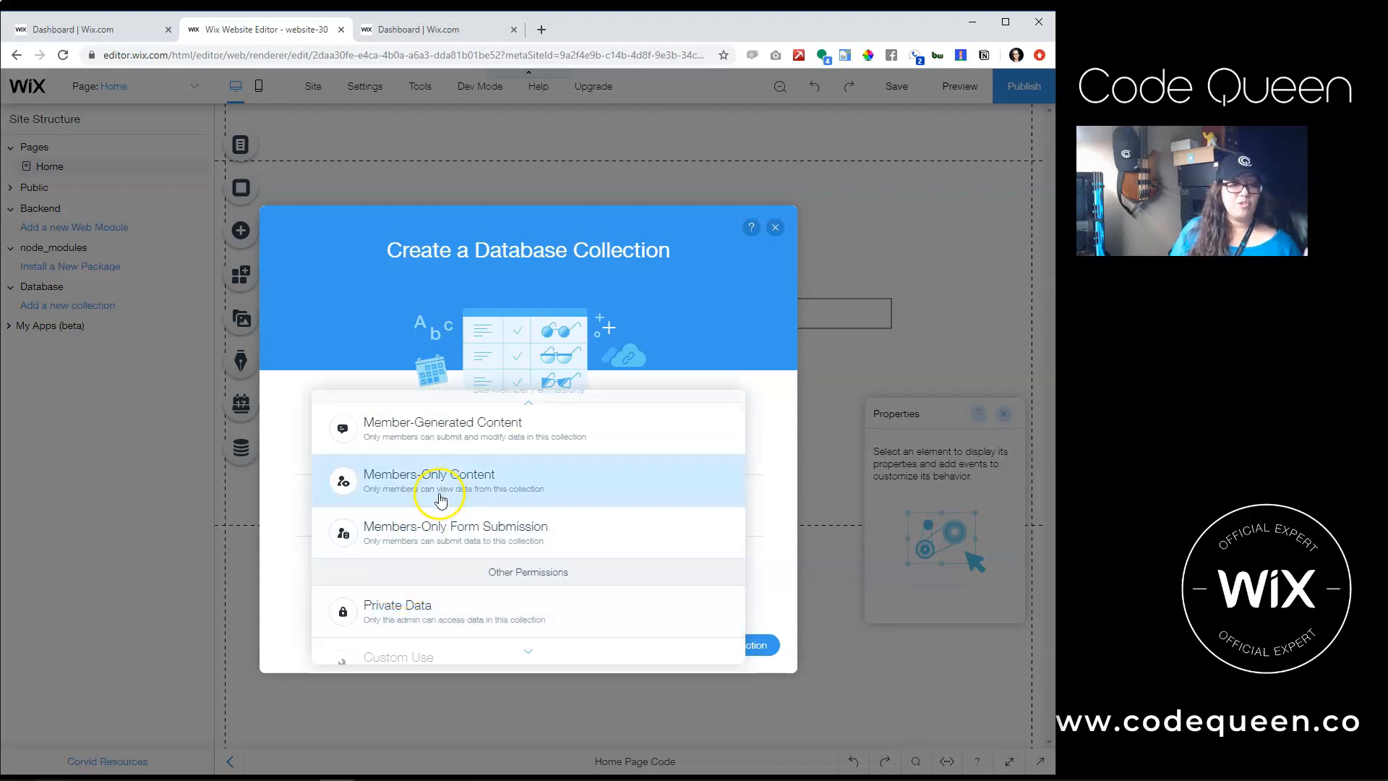
pyautogui.scroll(-1, 452, 469)
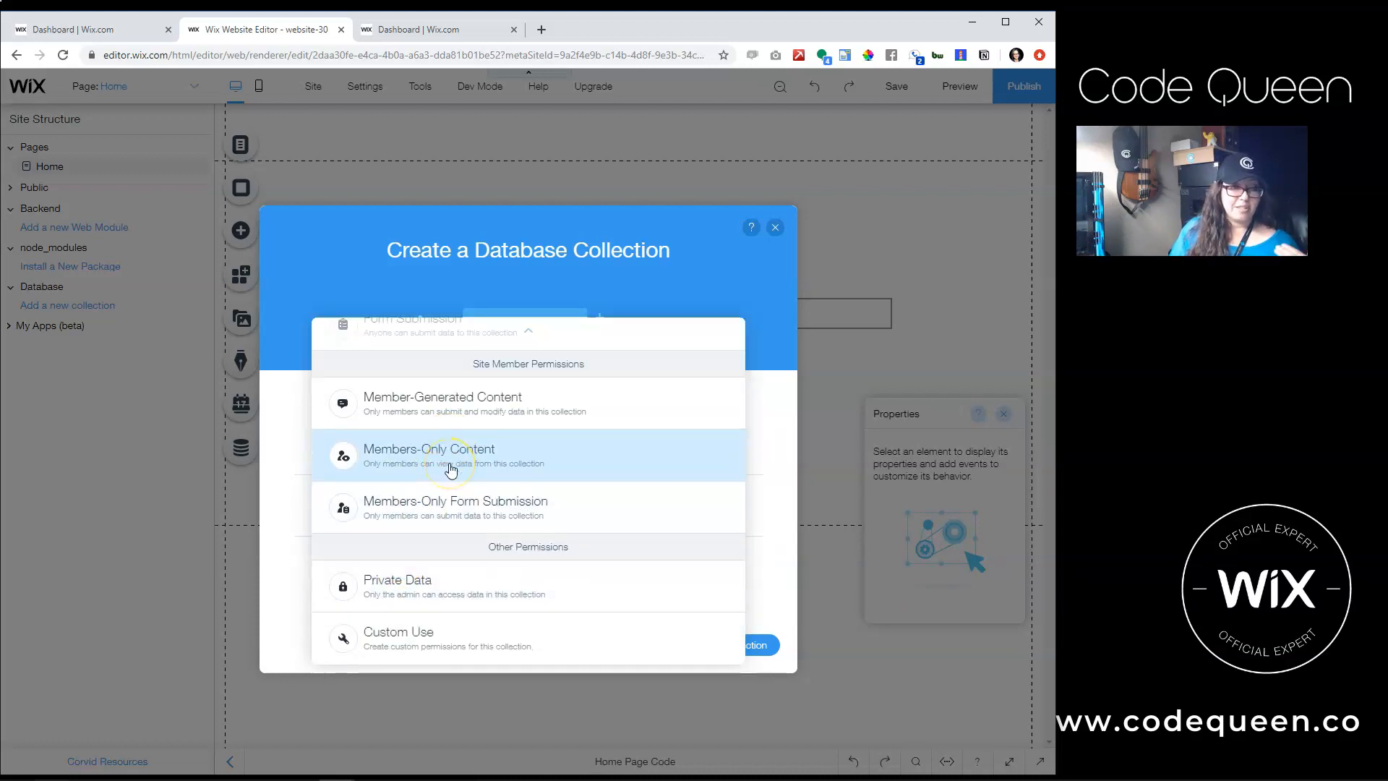
pyautogui.scroll(1, 459, 492)
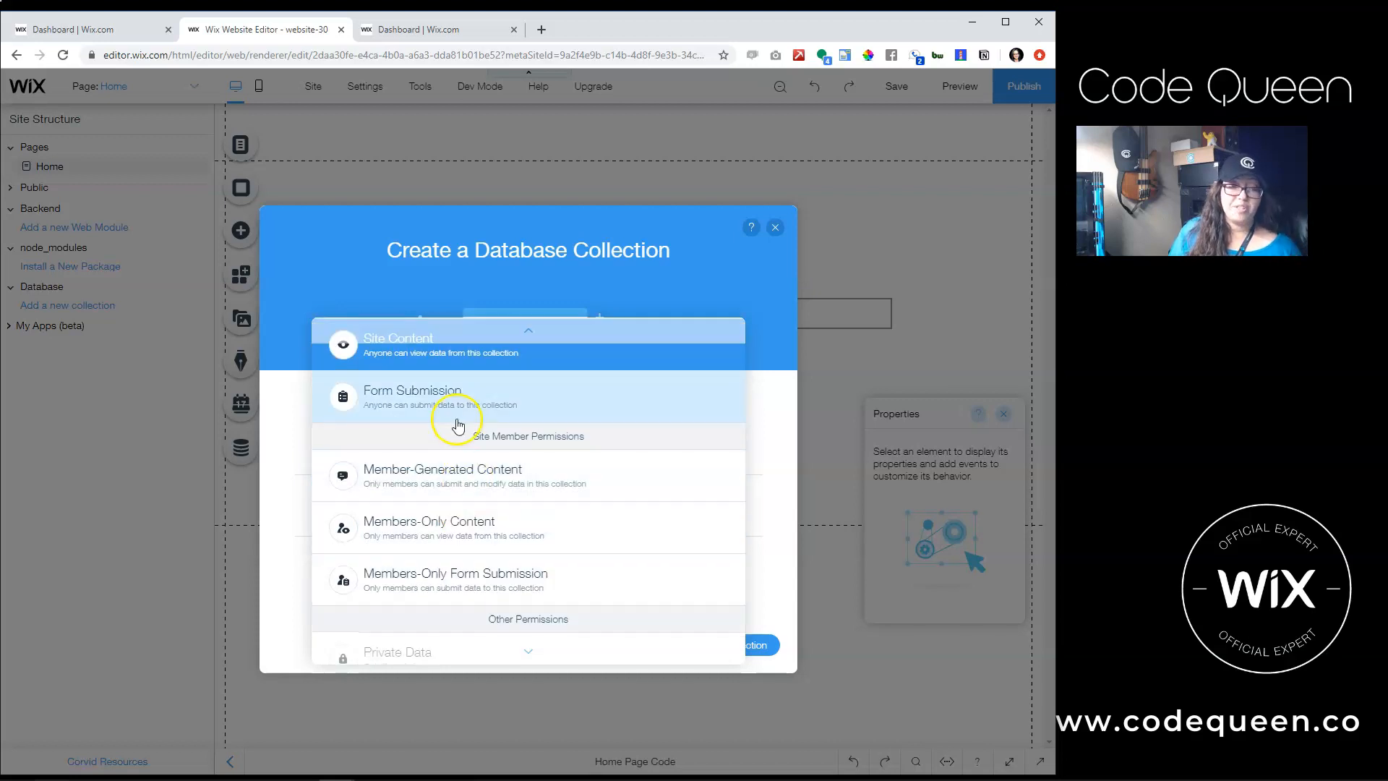
pyautogui.scroll(-1, 459, 425)
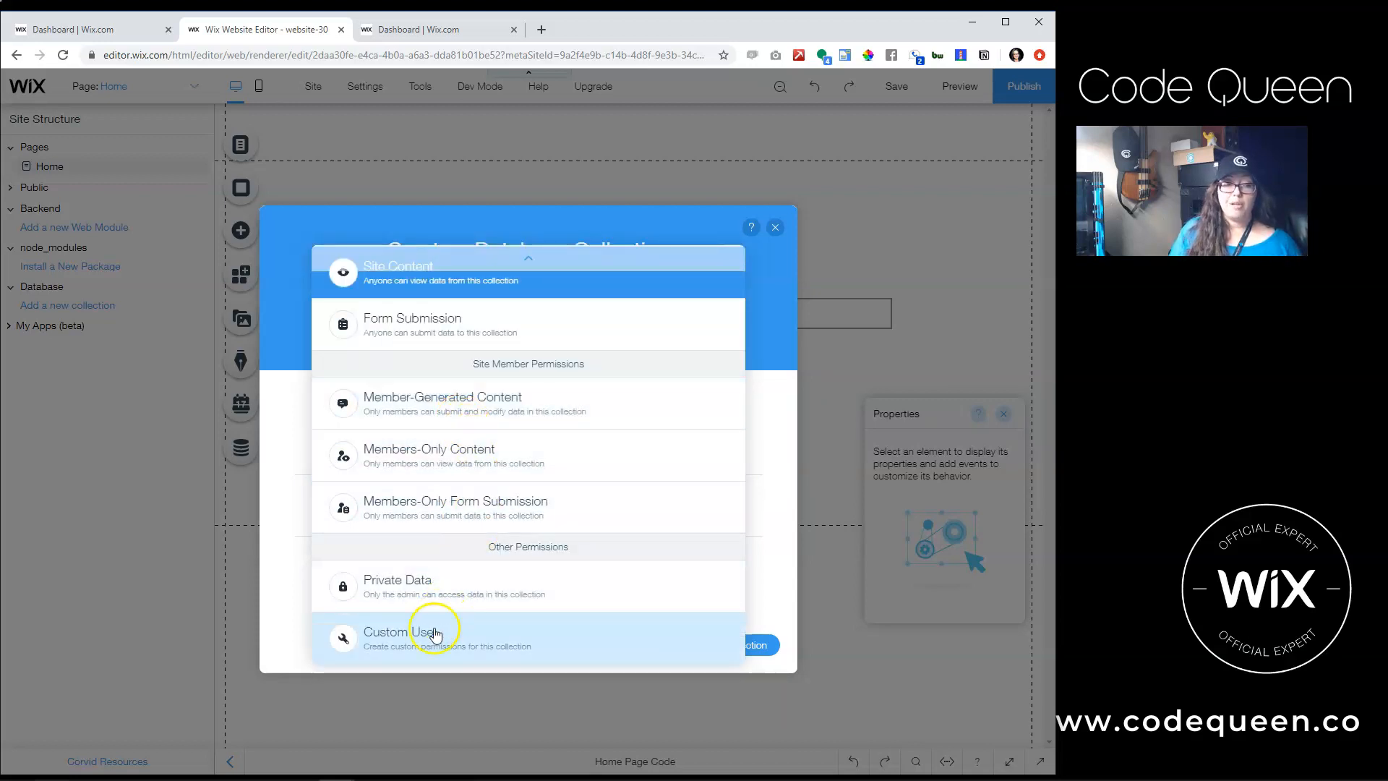
pyautogui.click(419, 649)
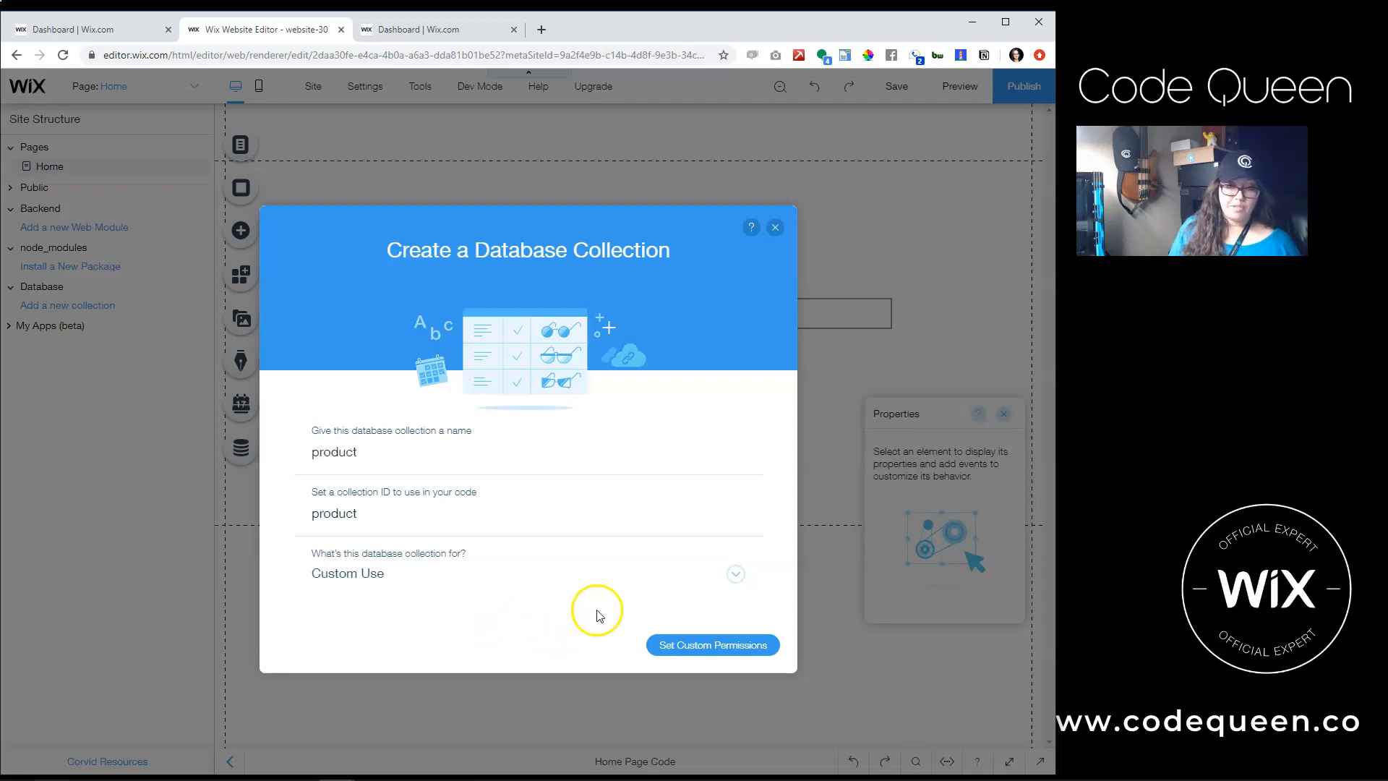
pyautogui.click(680, 647)
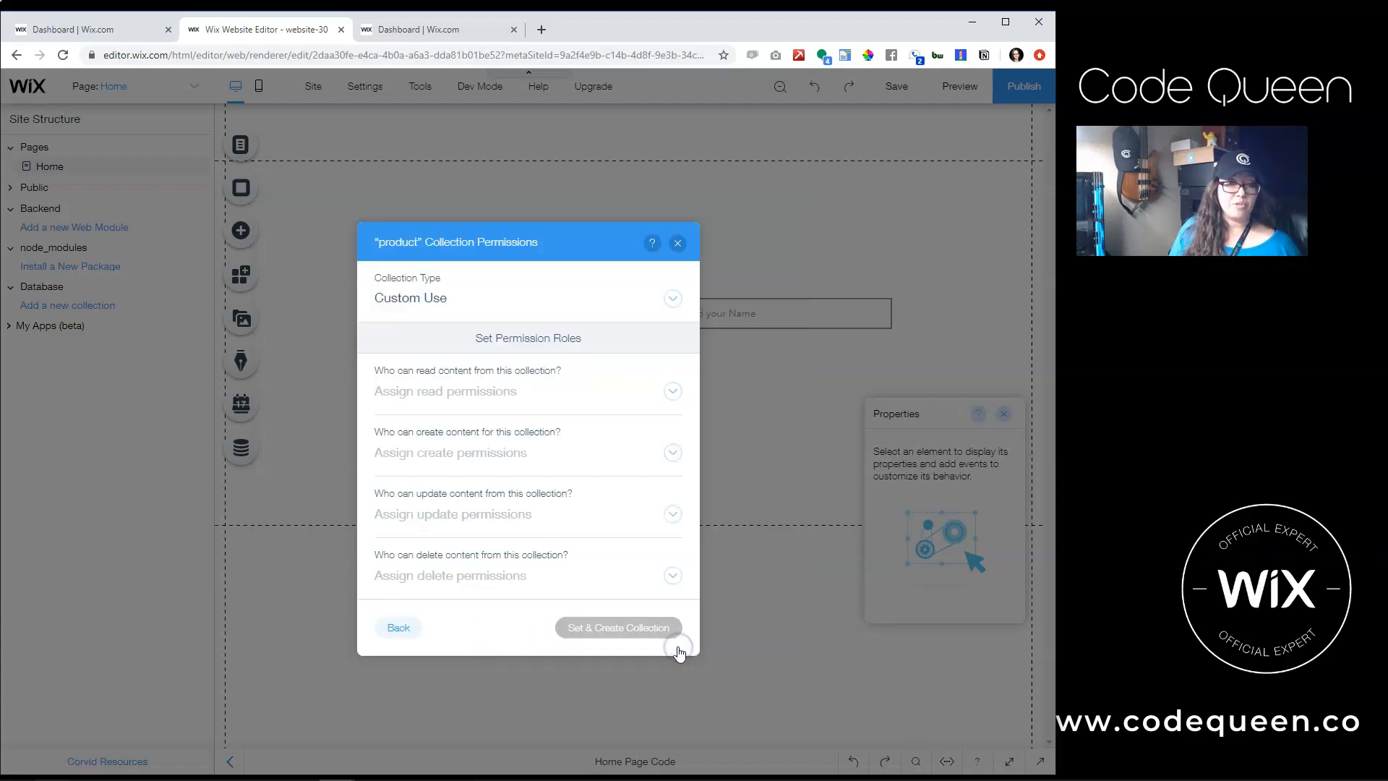
# Set permissions to read Anyone, create Site member, update Site member author and delete Admin, and create the product collection.
pyautogui.click(399, 404)
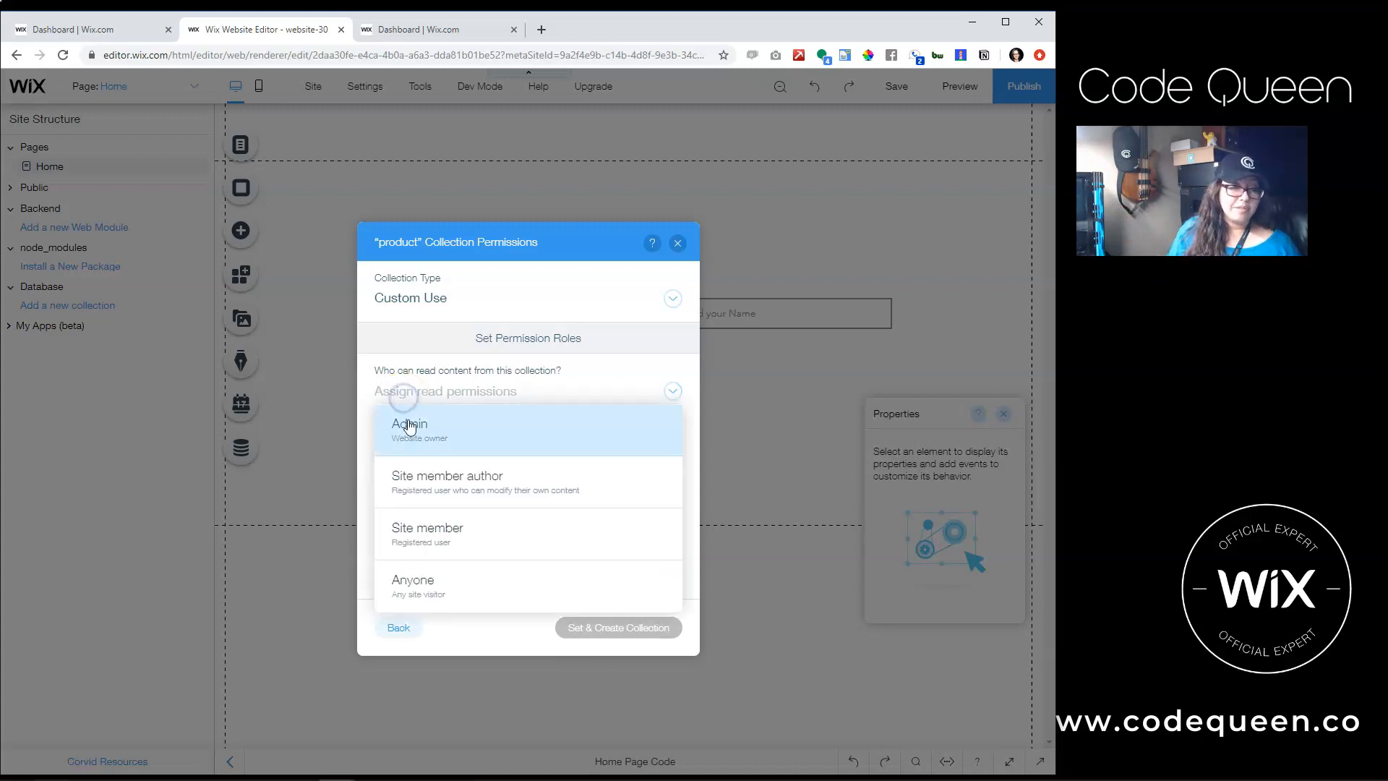
pyautogui.click(430, 583)
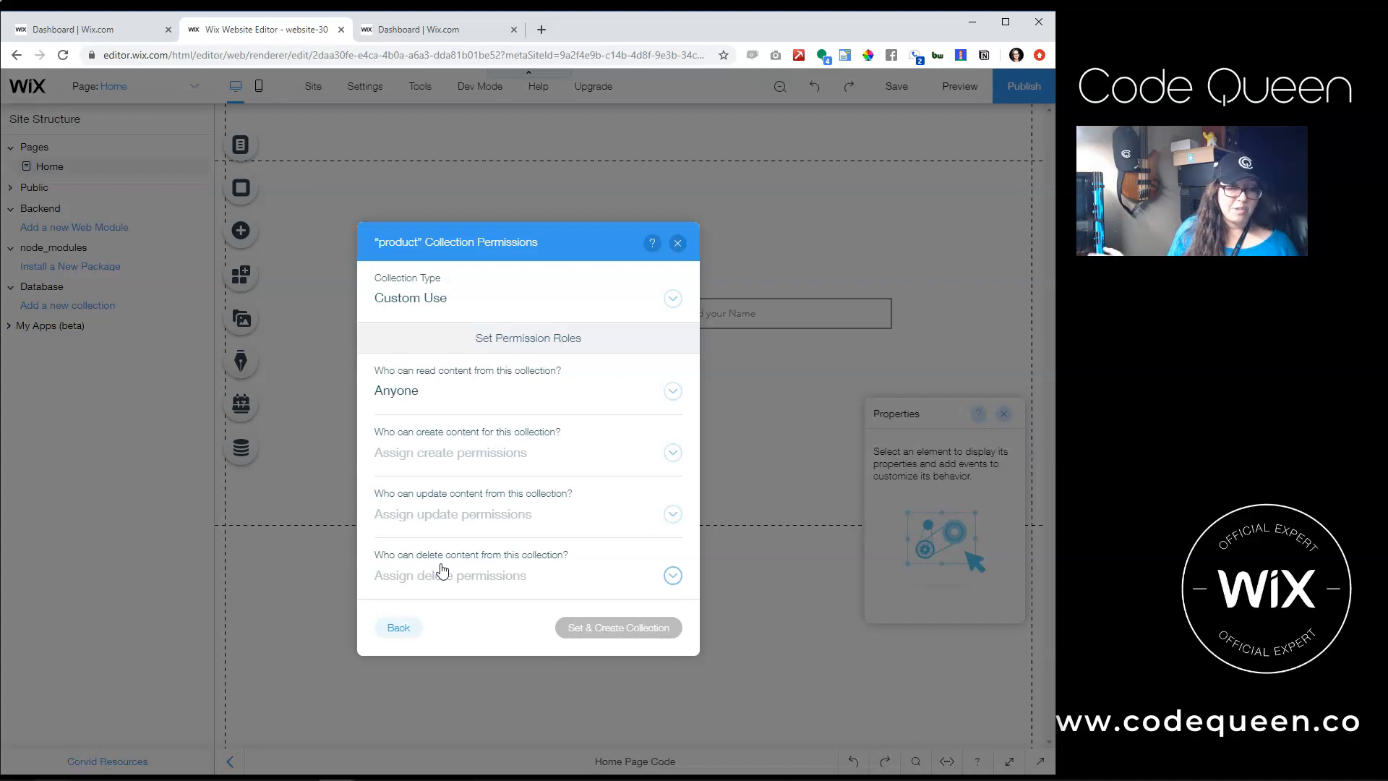
pyautogui.click(465, 464)
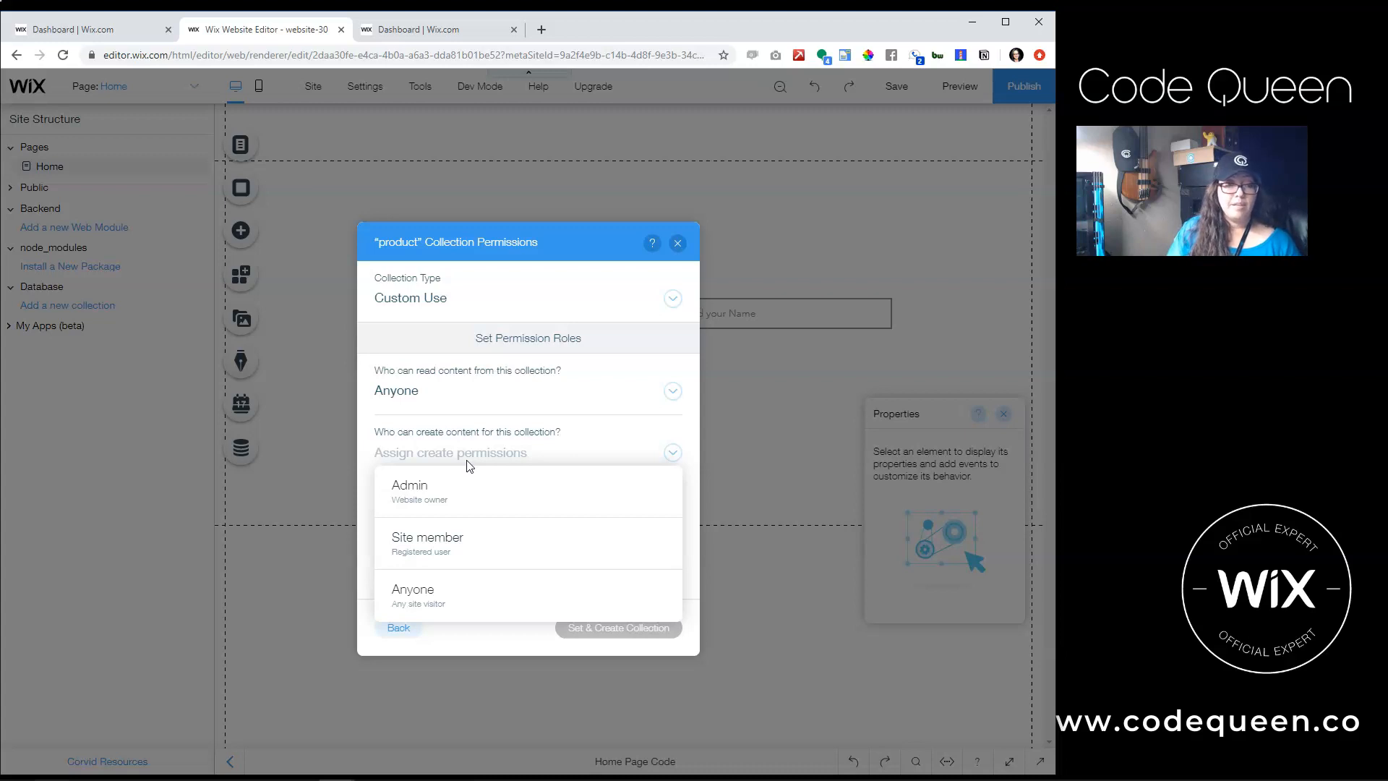
pyautogui.click(440, 555)
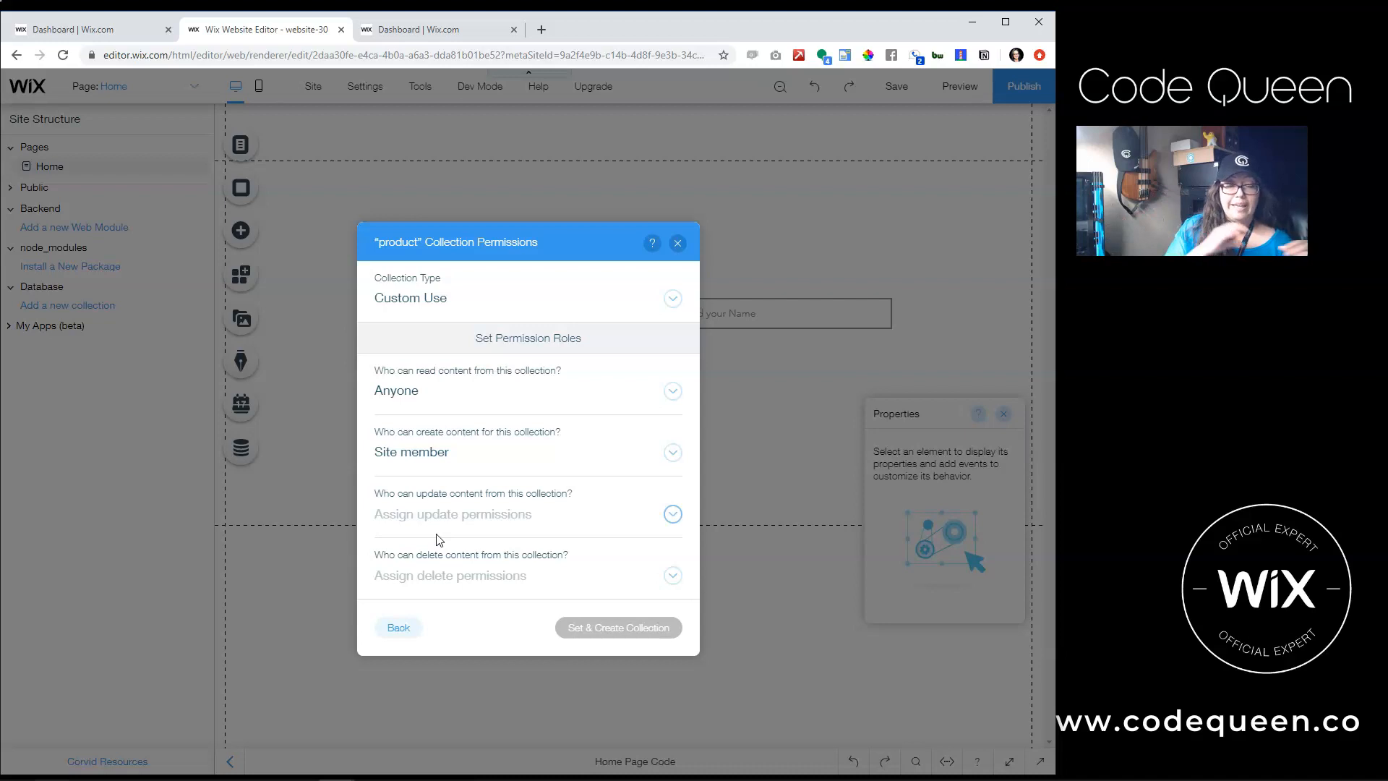
pyautogui.click(460, 511)
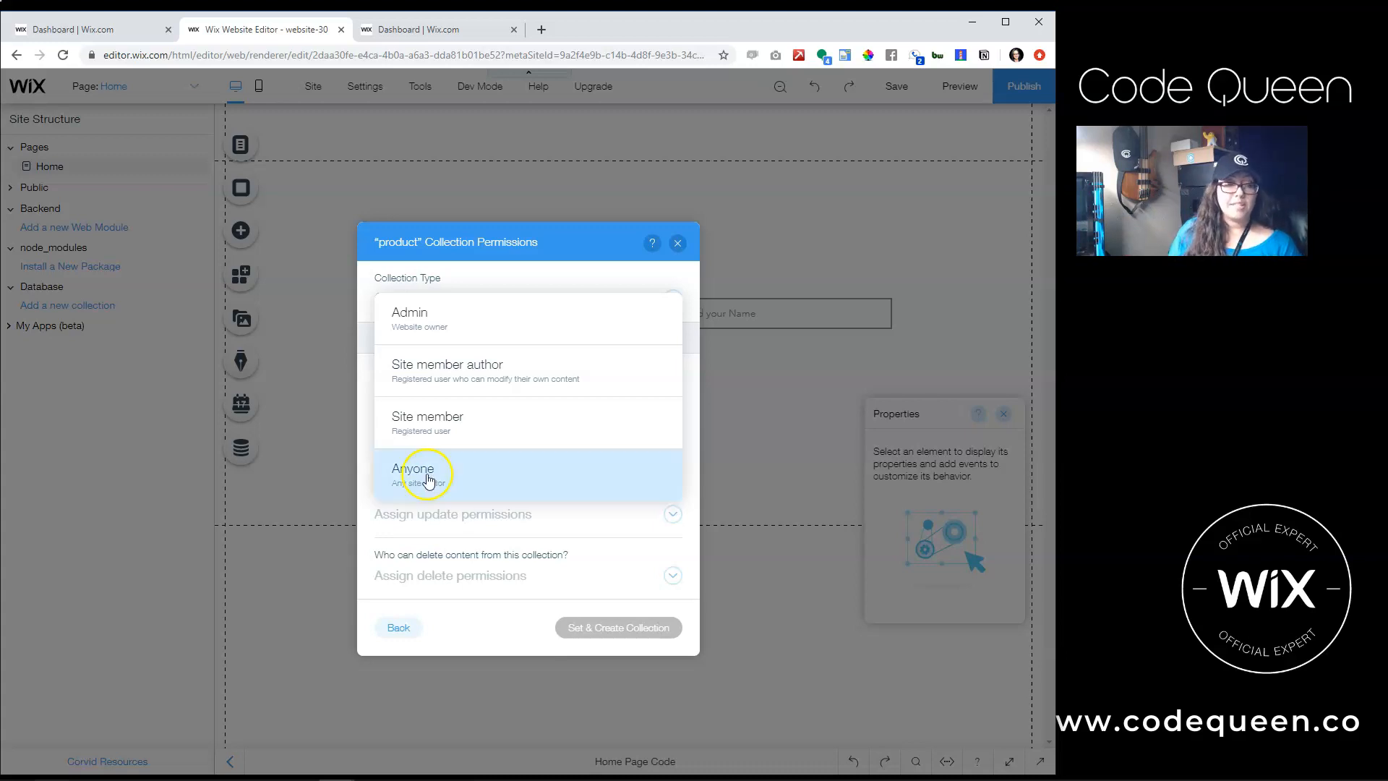
pyautogui.click(473, 381)
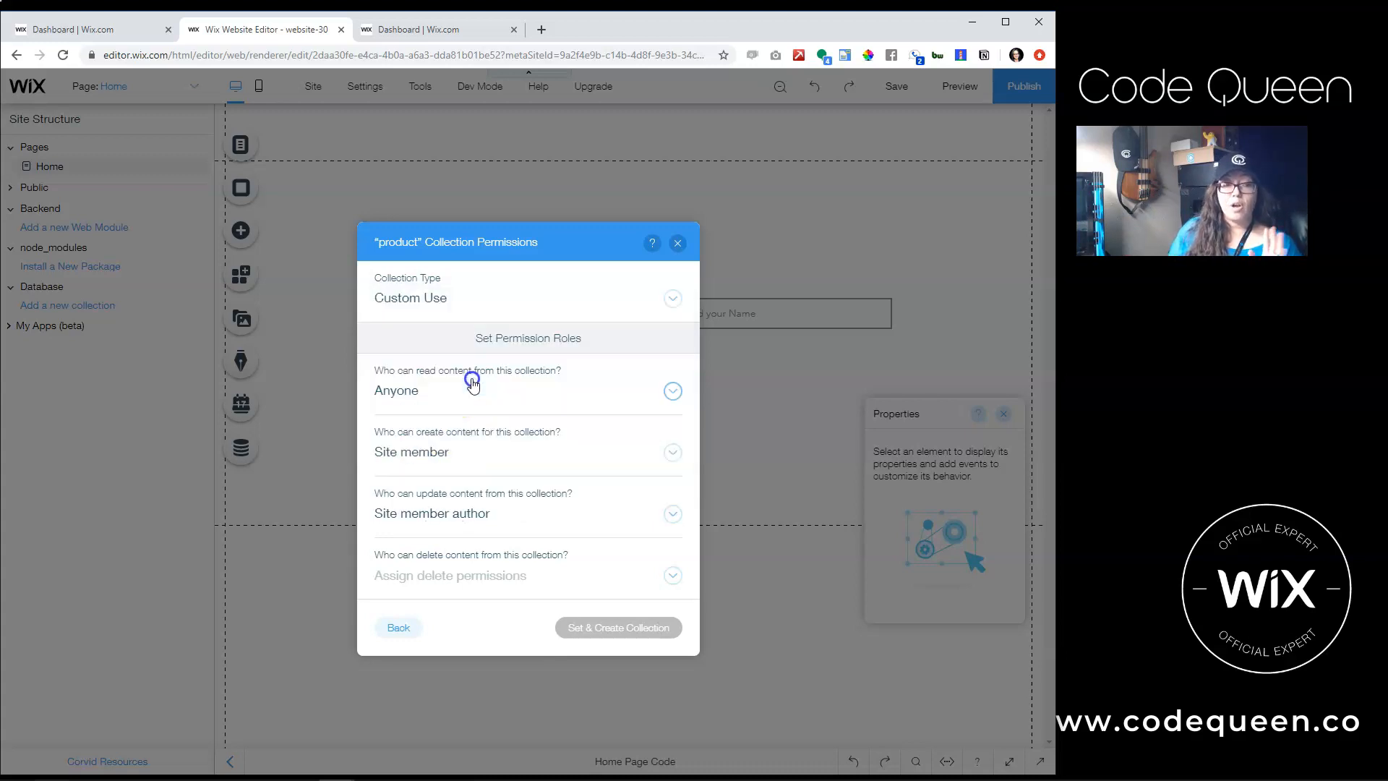
pyautogui.click(478, 583)
pyautogui.click(464, 378)
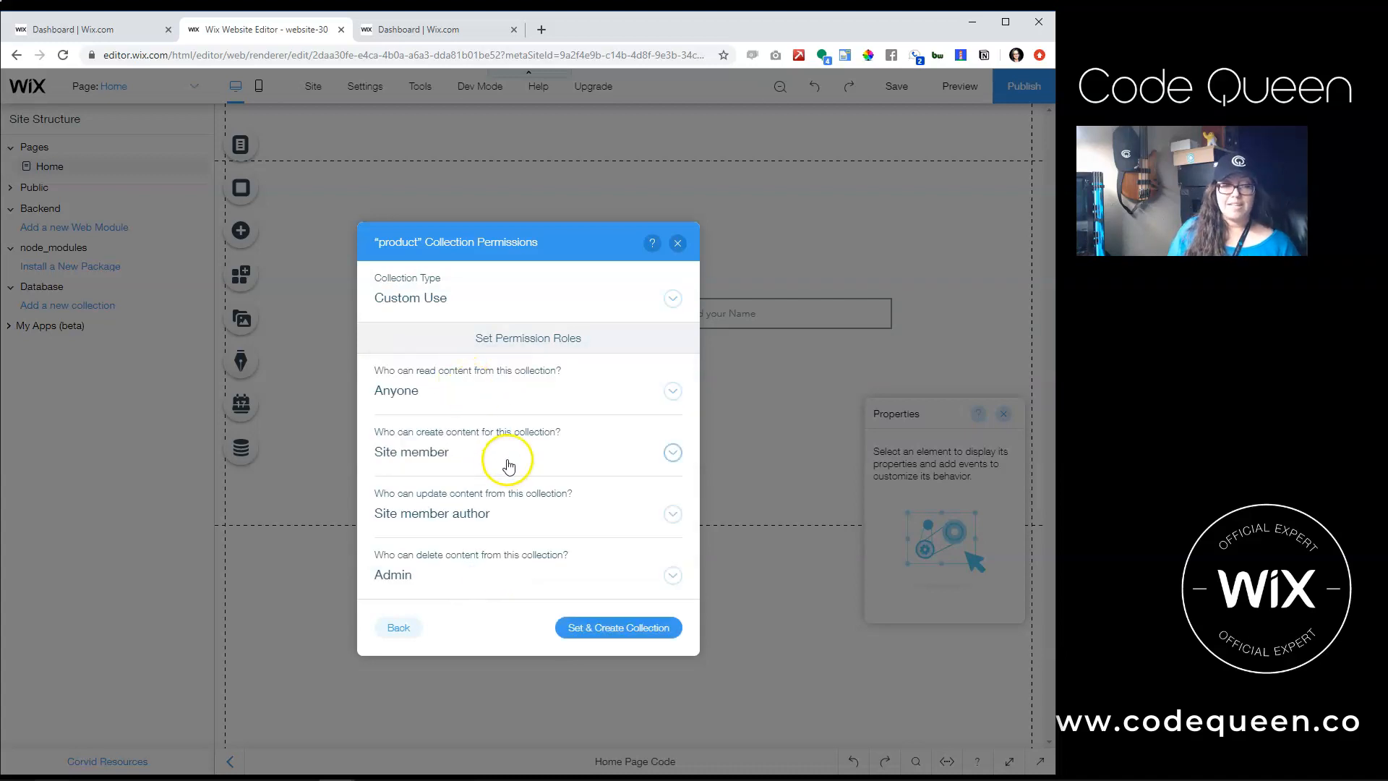
pyautogui.click(608, 636)
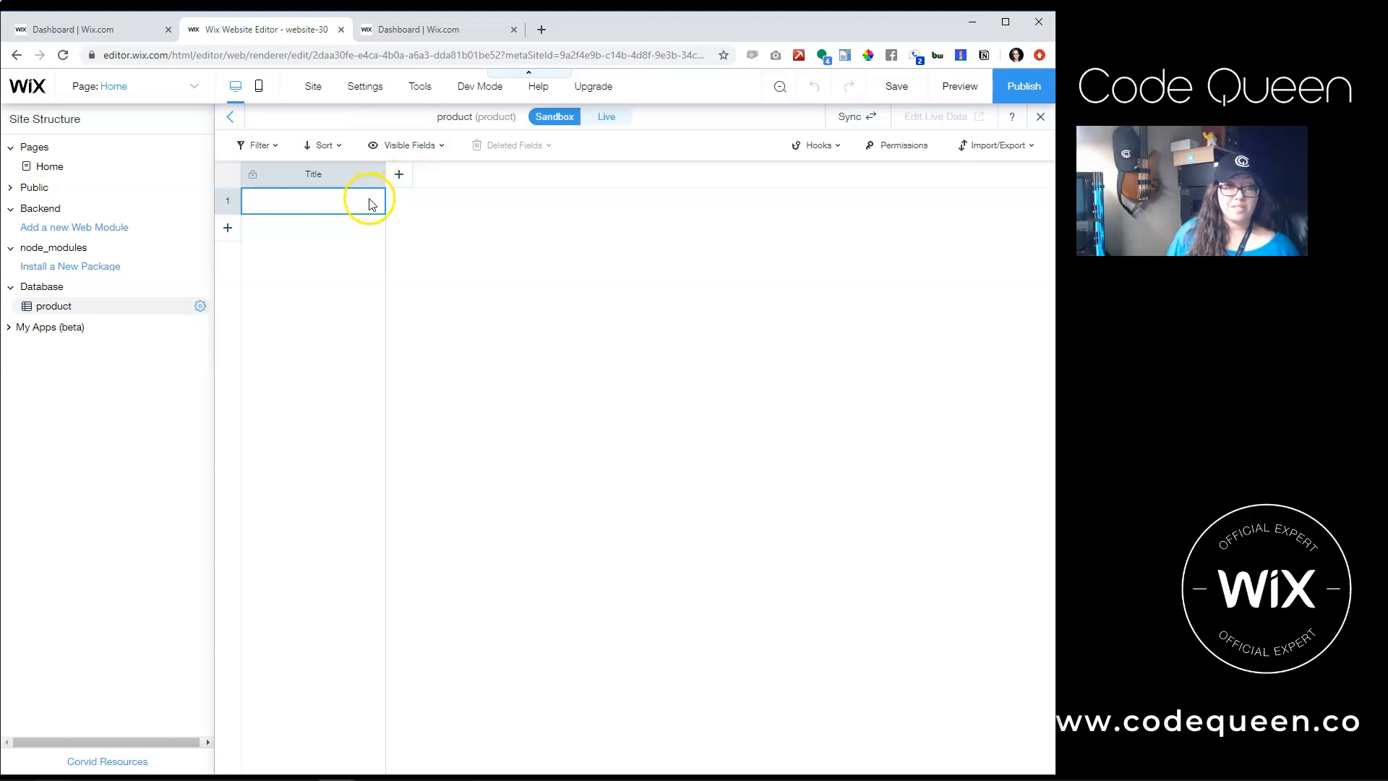
# Add a field named "First Name" to the product collection.
pyautogui.click(397, 175)
pyautogui.write('First Name')
pyautogui.press('Return')
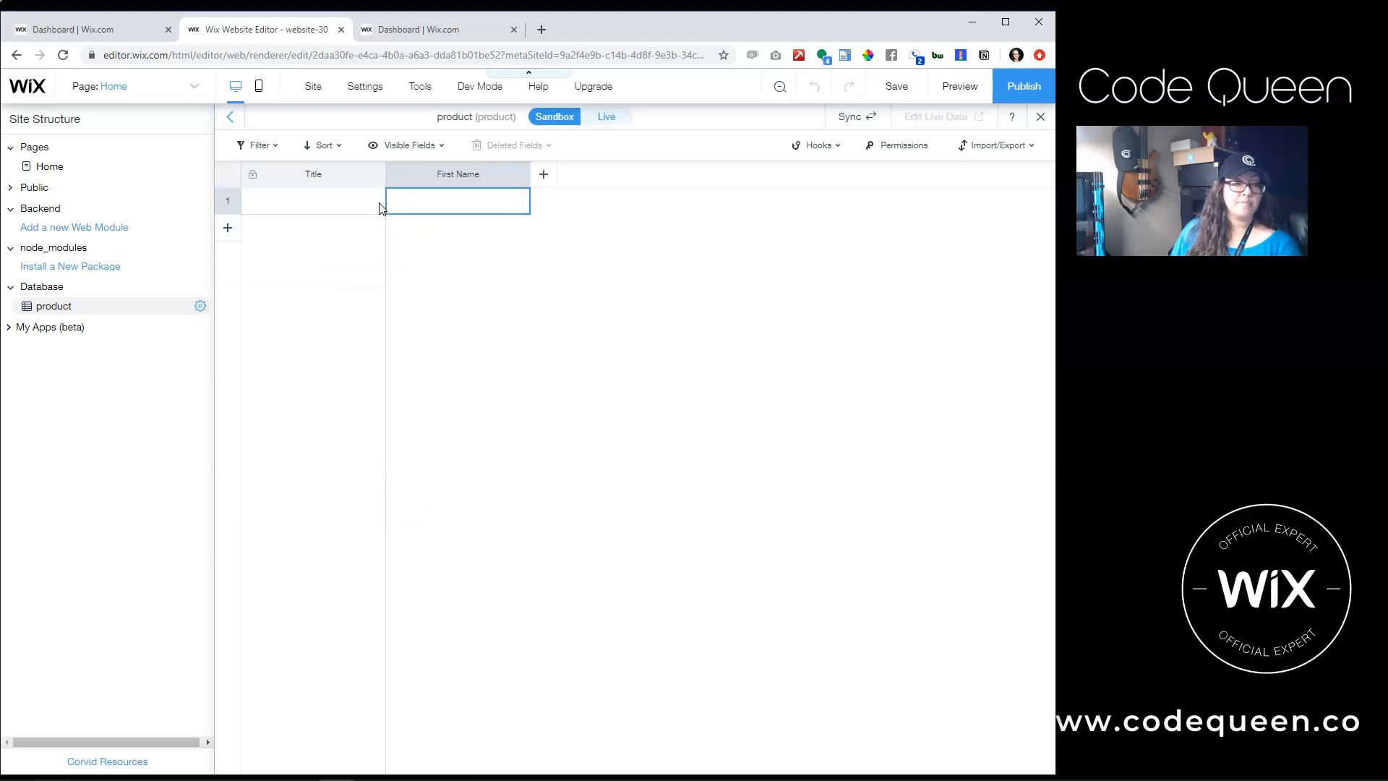
# Add a field named "Last Name3" after First Name in the product collection.
pyautogui.click(544, 175)
pyautogui.write('Last')
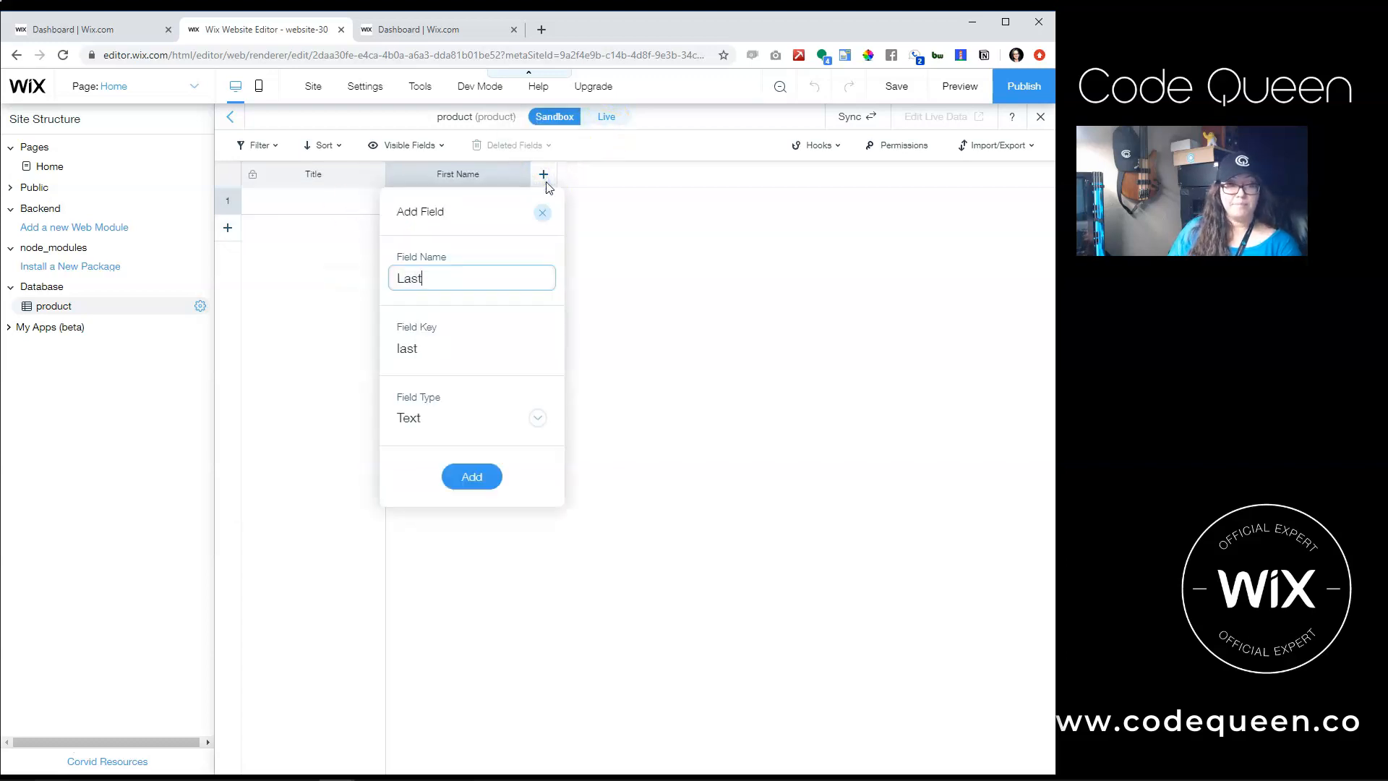
pyautogui.write(' Name3')
pyautogui.press('Return')
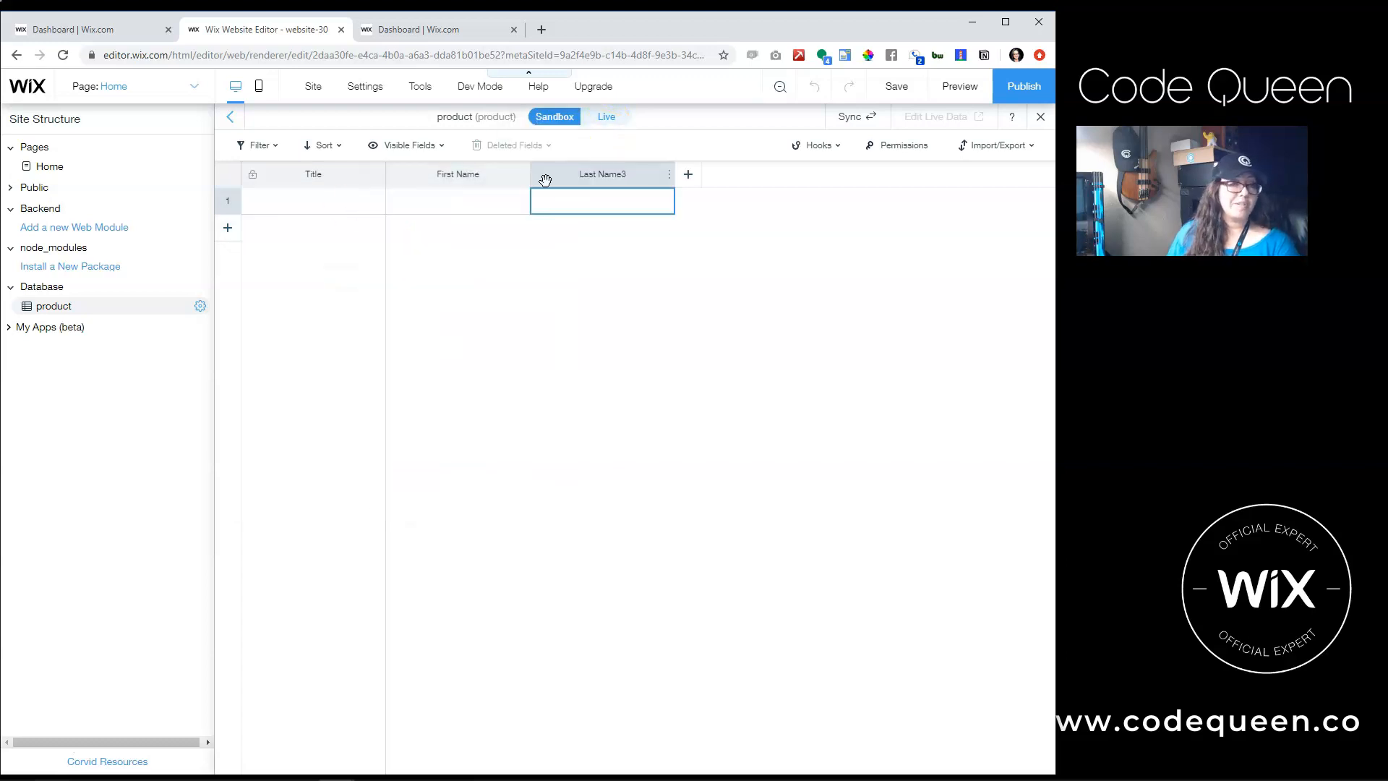
# Move the Last Name3 field of the product collection to the trash.
pyautogui.click(666, 174)
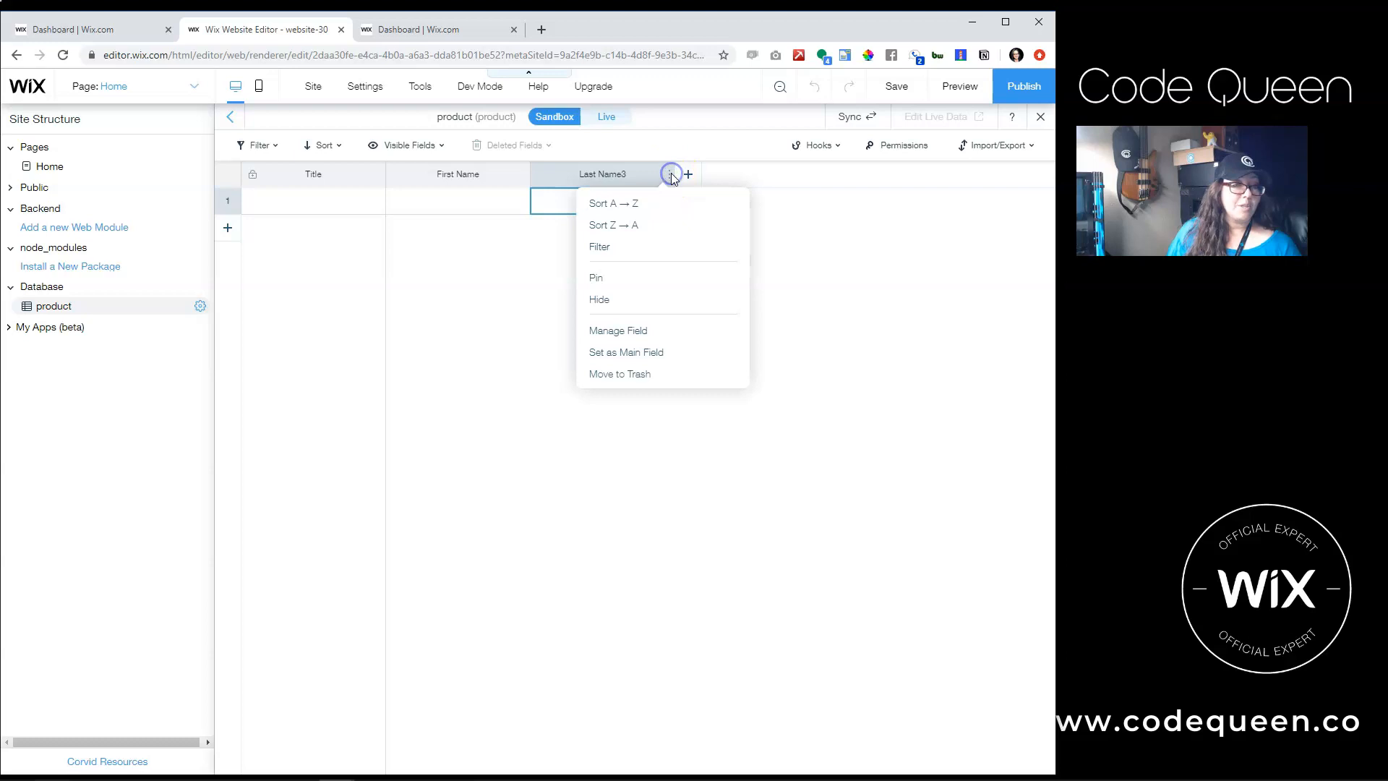
pyautogui.click(636, 376)
pyautogui.click(674, 509)
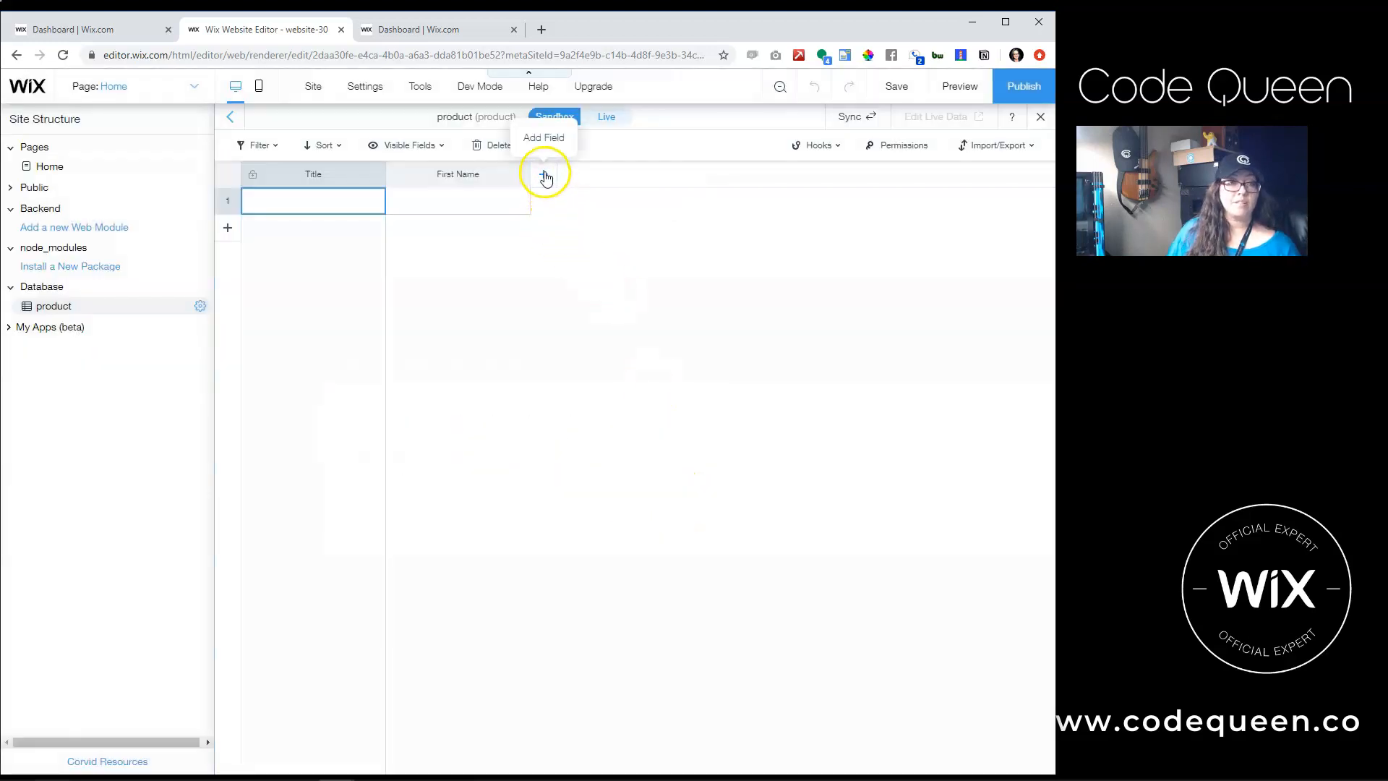
# Start another new field in the product collection and name it "Last Name".
pyautogui.click(544, 175)
pyautogui.write('Last Name')
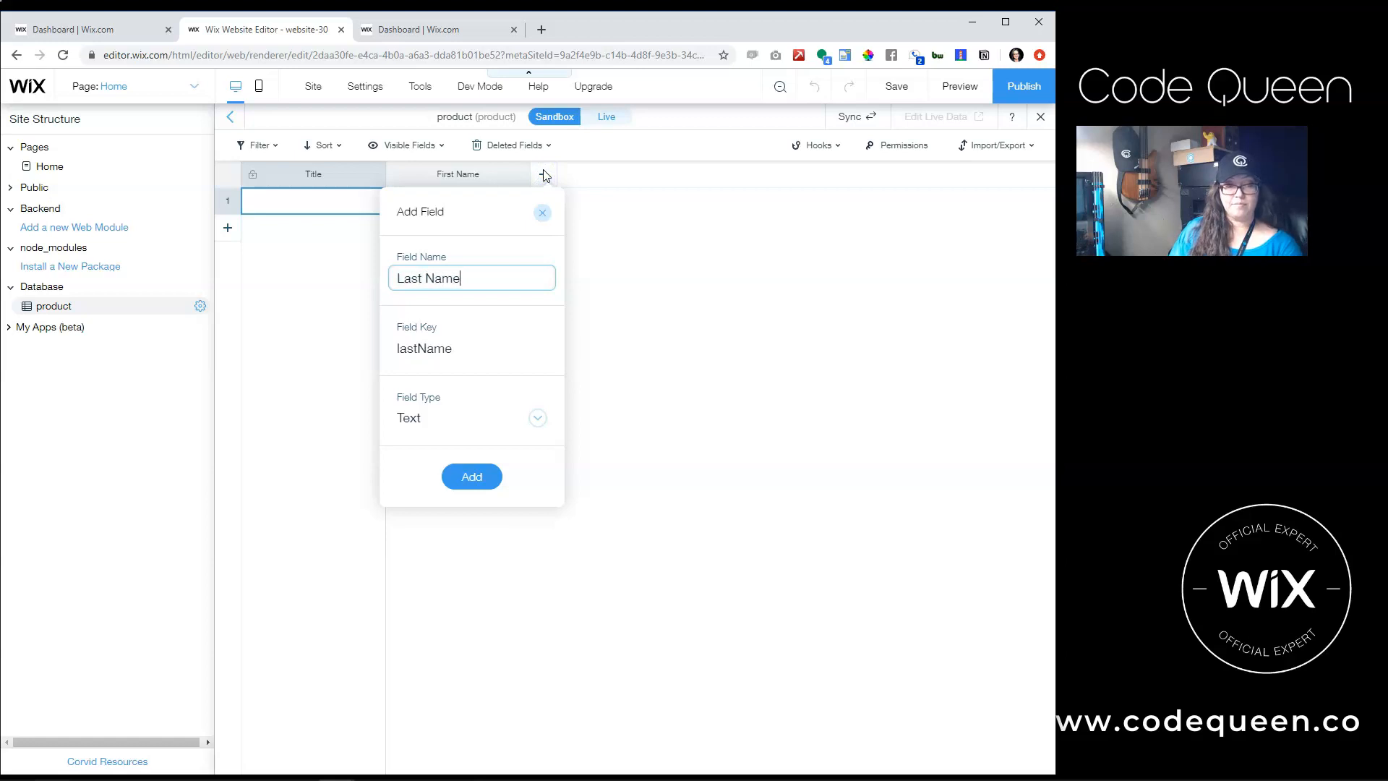
pyautogui.click(416, 274)
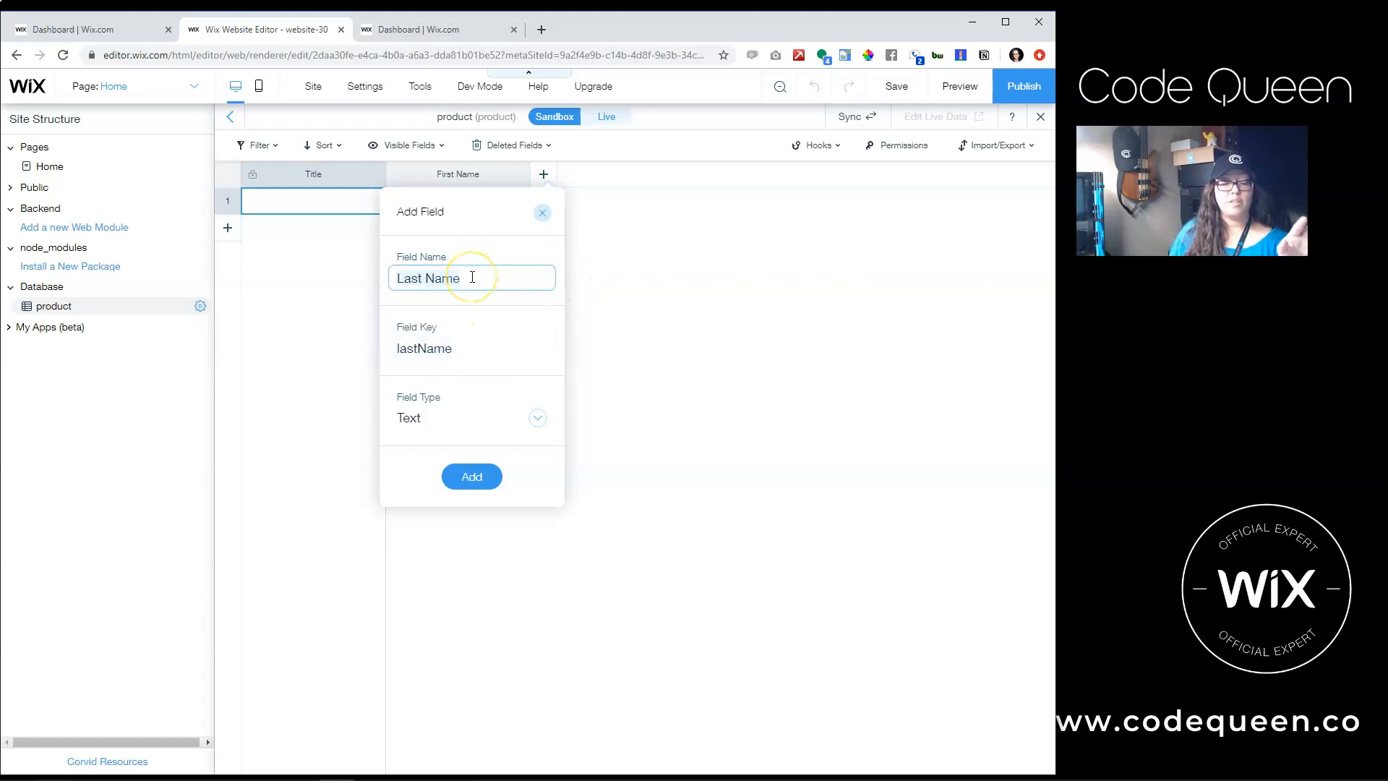
pyautogui.moveTo(474, 348)
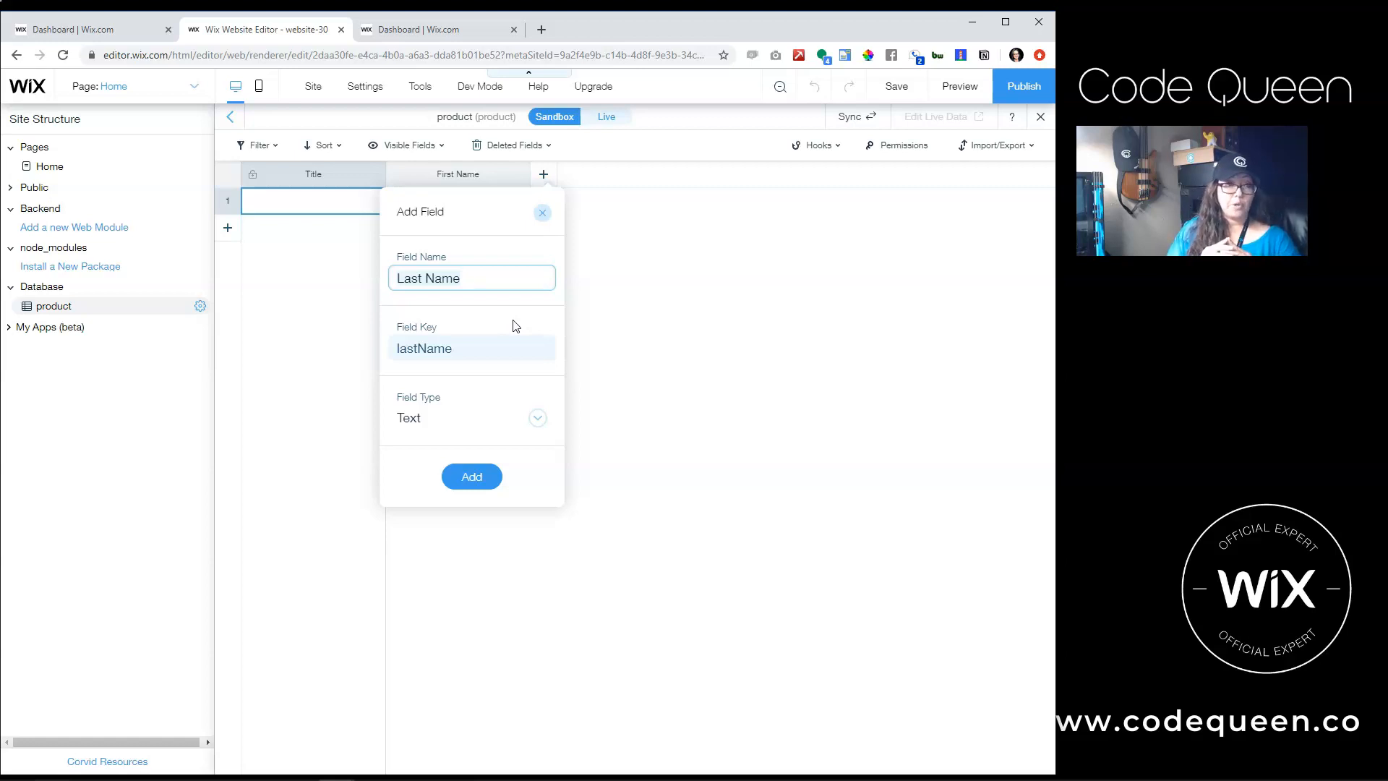
pyautogui.click(507, 328)
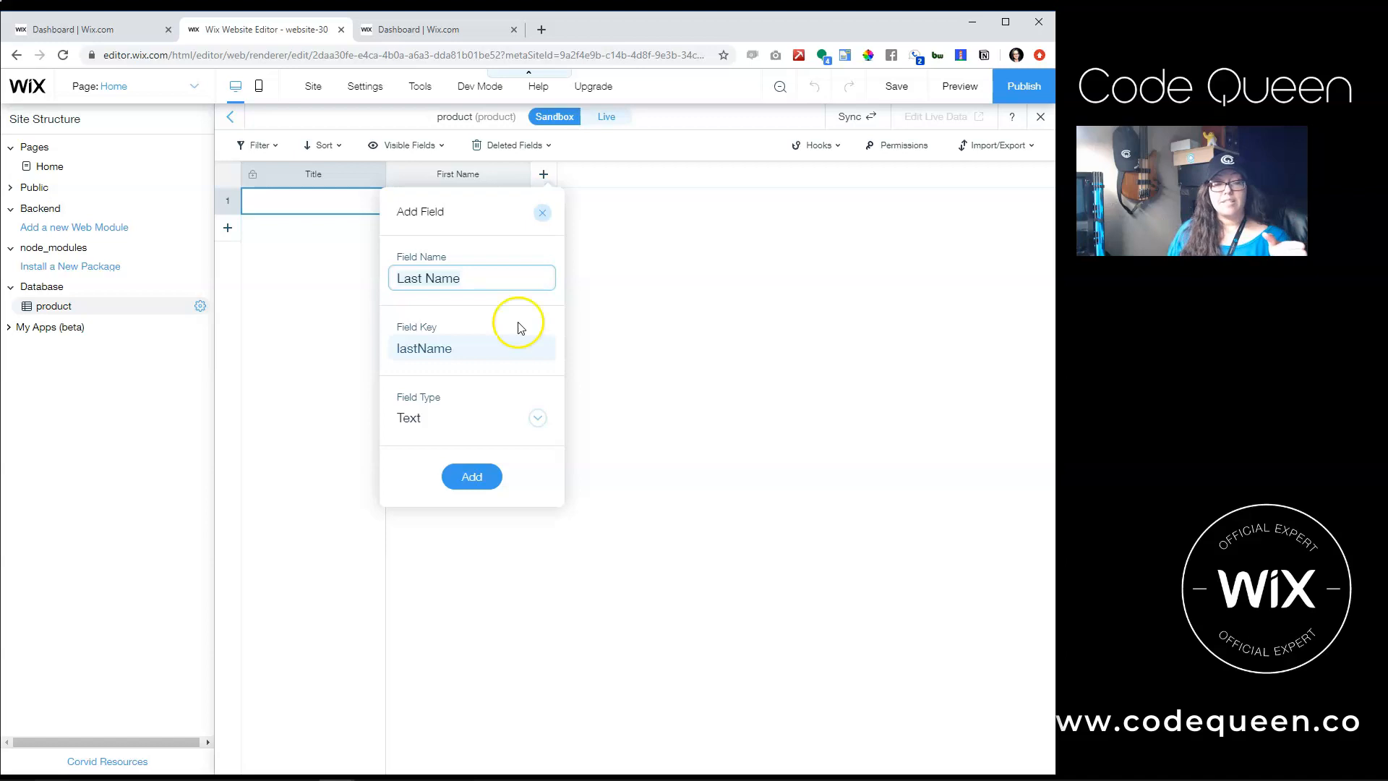
# Set the field key of the new Last Name field to "last".
pyautogui.click(487, 356)
pyautogui.press('BackSpace')
pyautogui.press('BackSpace')
pyautogui.press('BackSpace')
pyautogui.press('BackSpace')
pyautogui.press('BackSpace')
pyautogui.write('t')
pyautogui.click(496, 218)
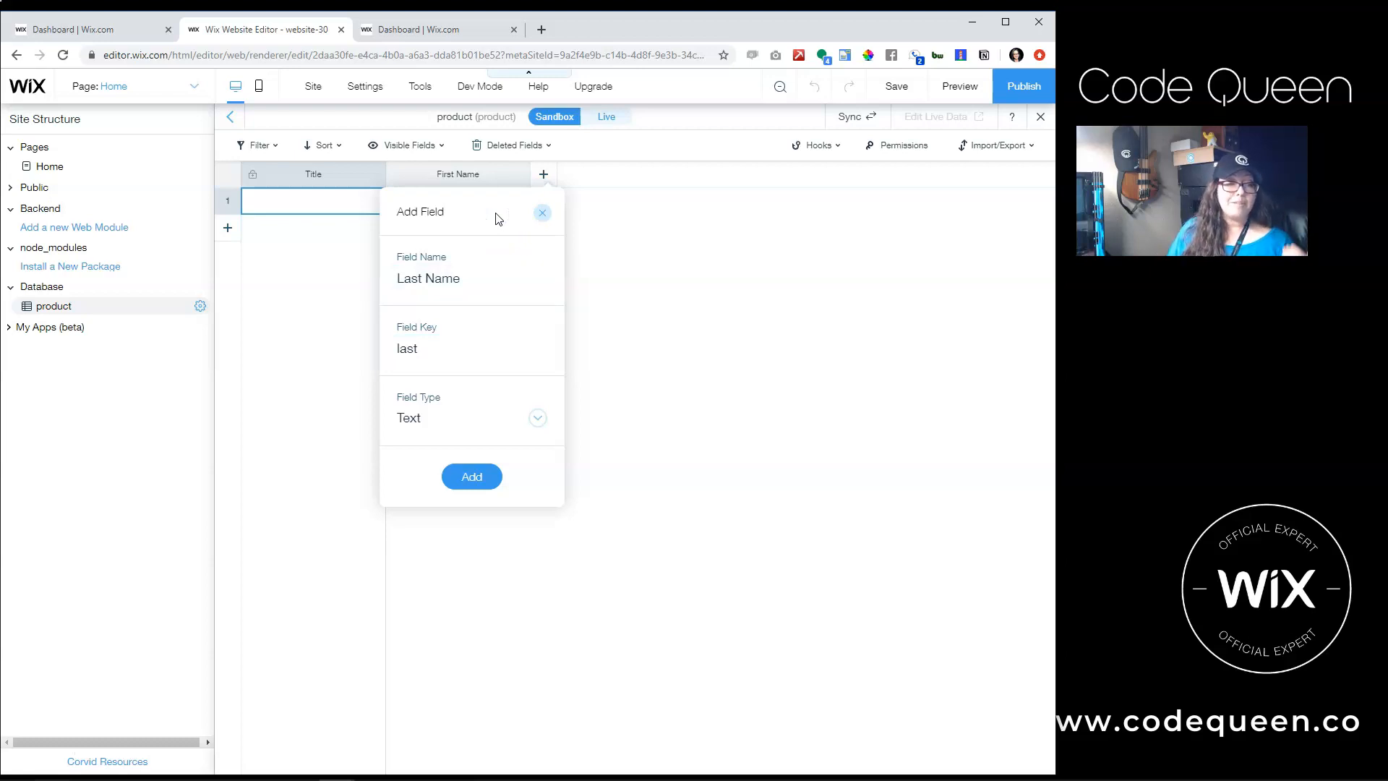
# Choose the Number field type for Last Name and add the field to the product collection.
pyautogui.click(443, 432)
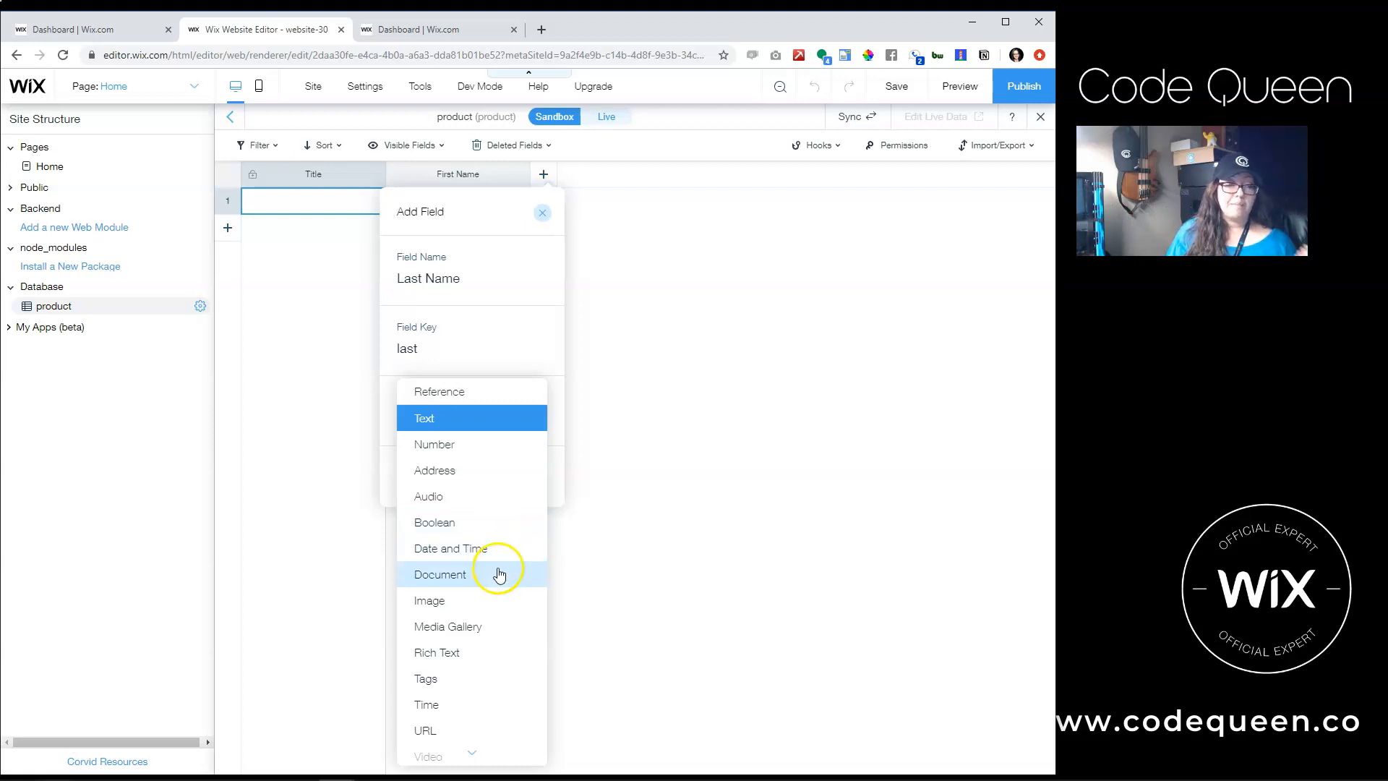
pyautogui.scroll(-1, 485, 627)
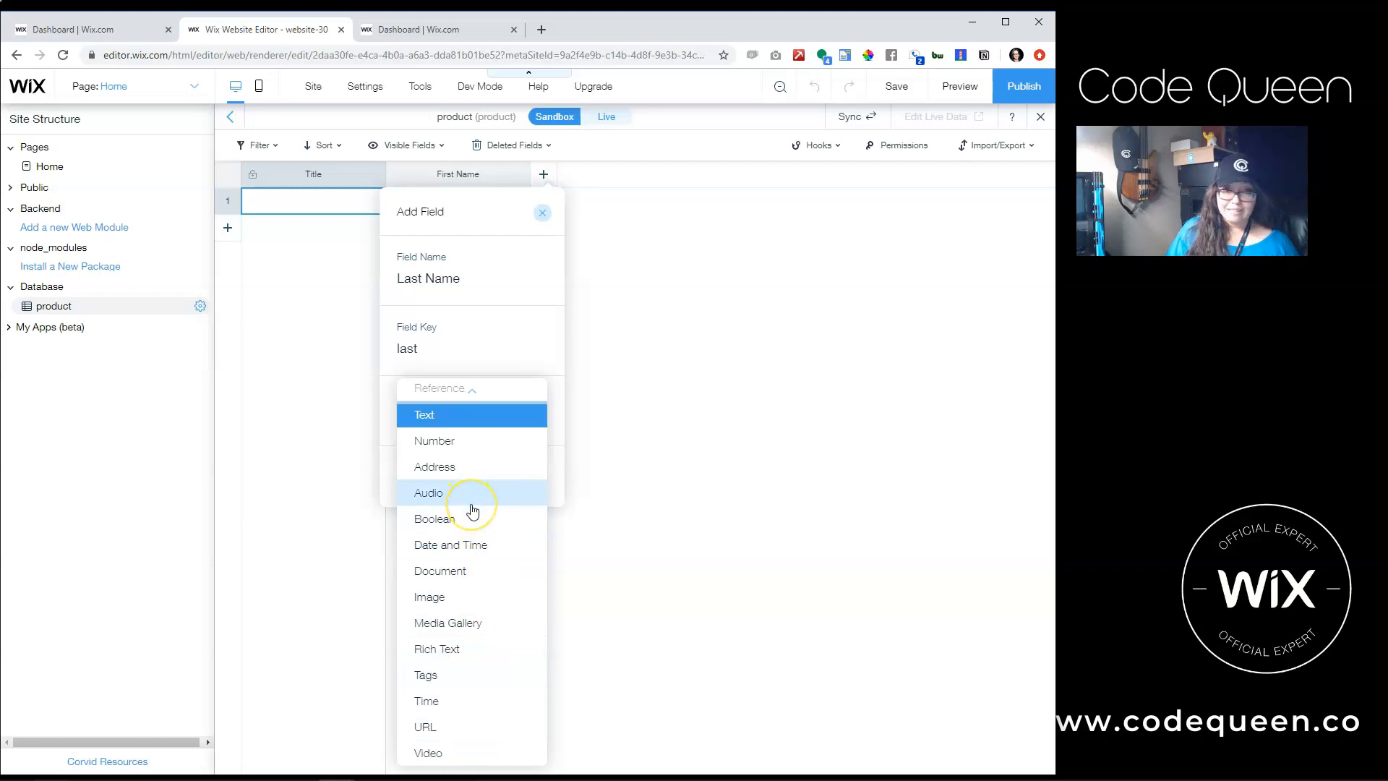
pyautogui.click(475, 626)
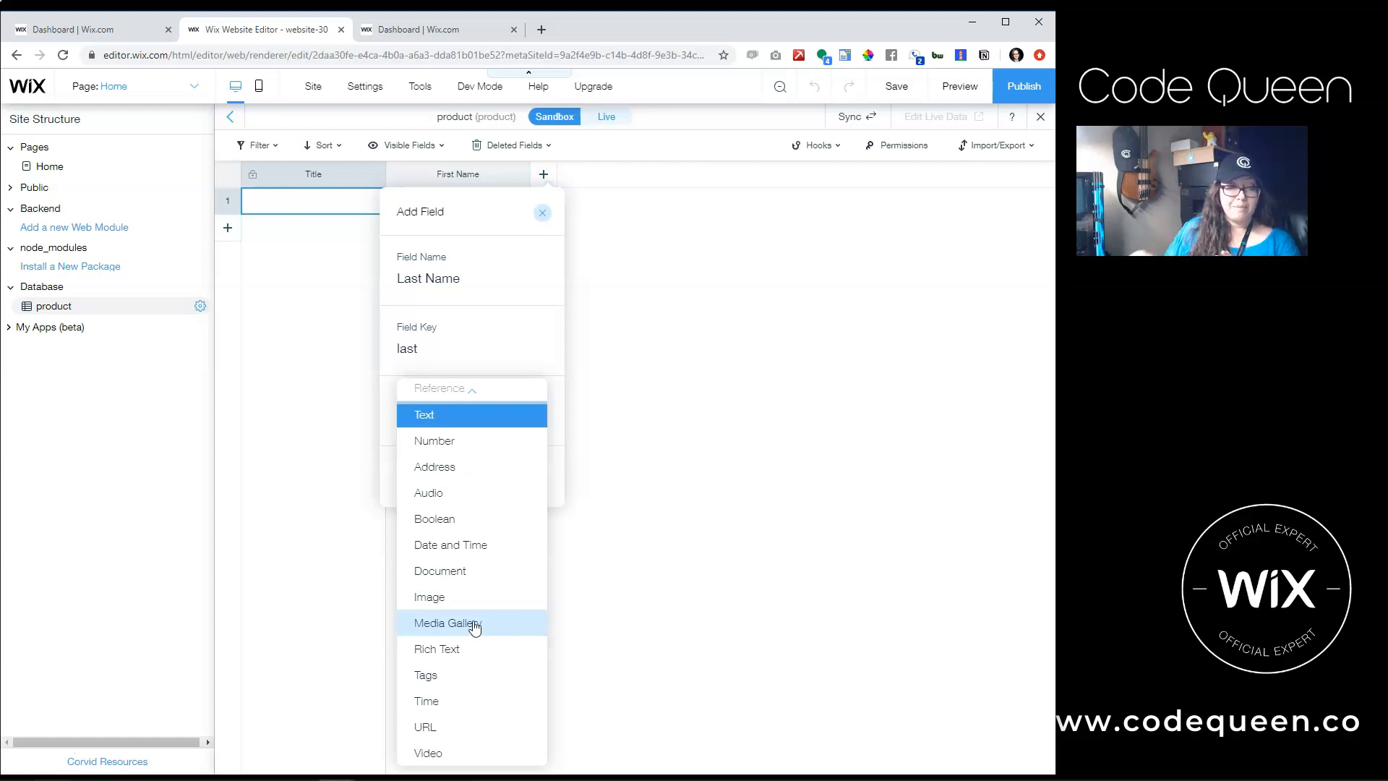
pyautogui.click(482, 606)
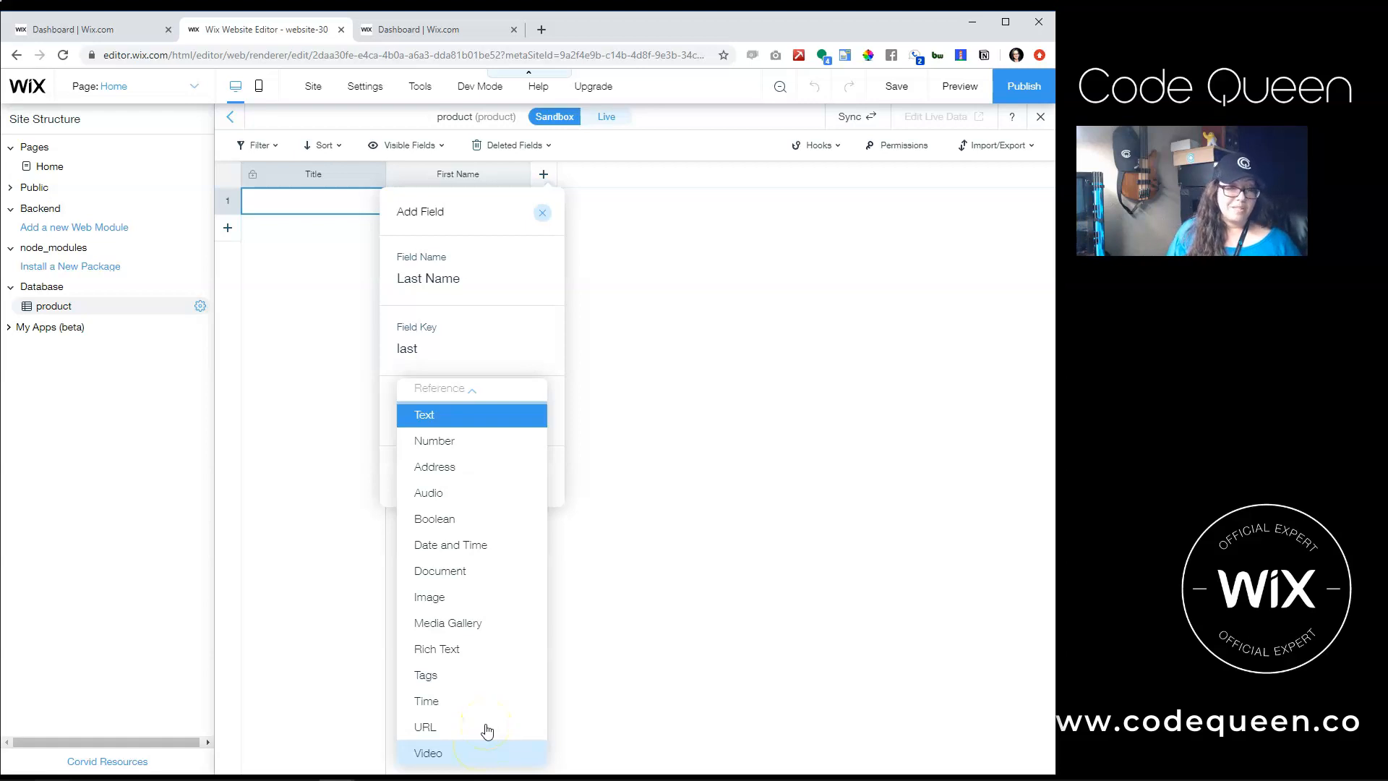
pyautogui.click(505, 447)
pyautogui.click(484, 479)
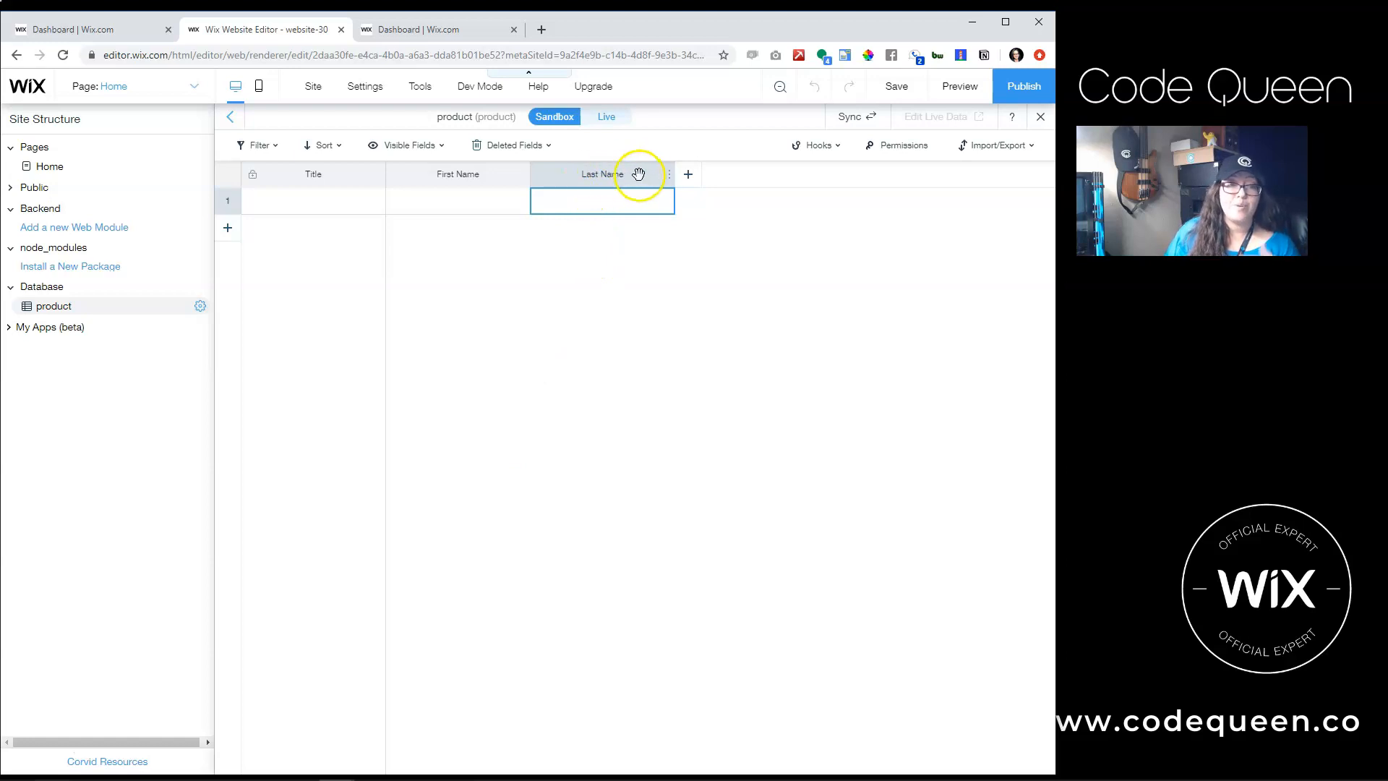
# Change the Last Name field's type to Text and confirm the field type change.
pyautogui.click(669, 175)
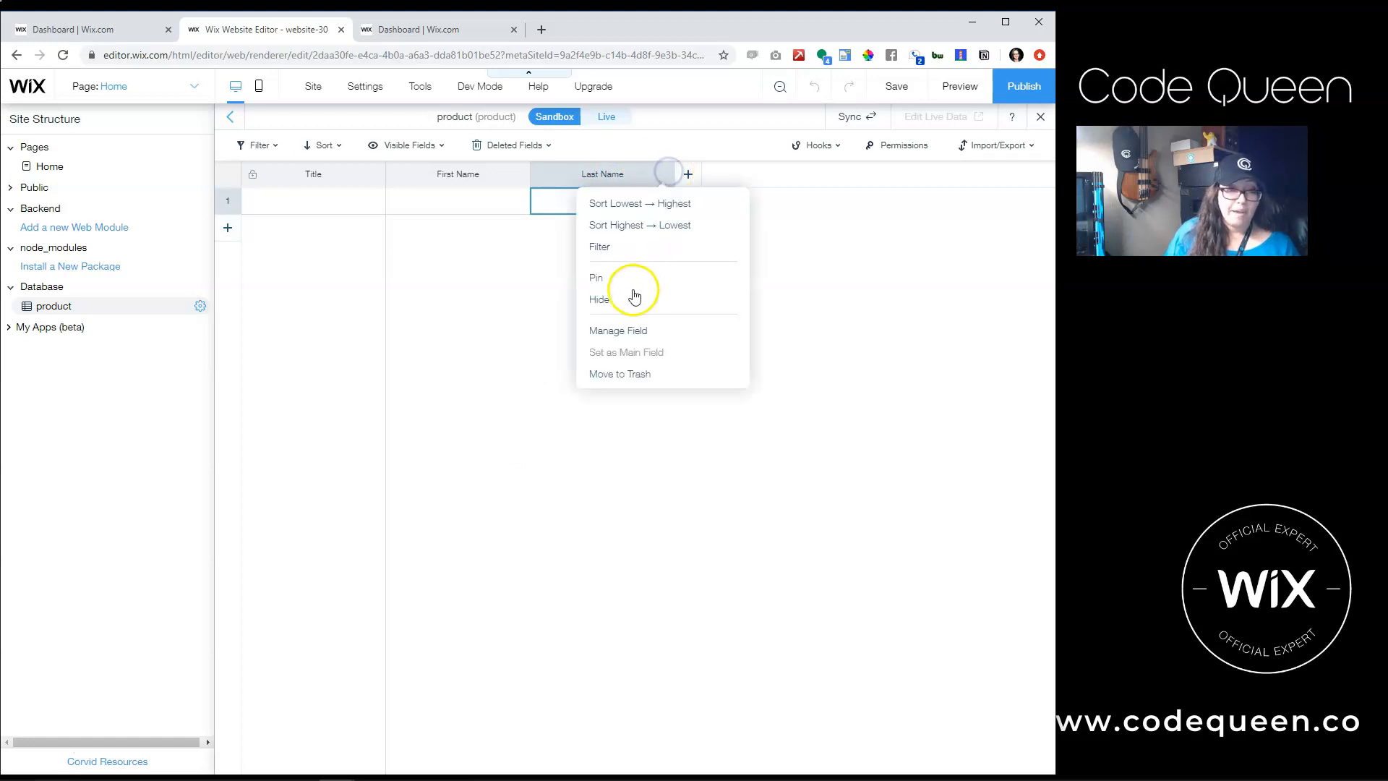
pyautogui.click(618, 331)
pyautogui.click(623, 418)
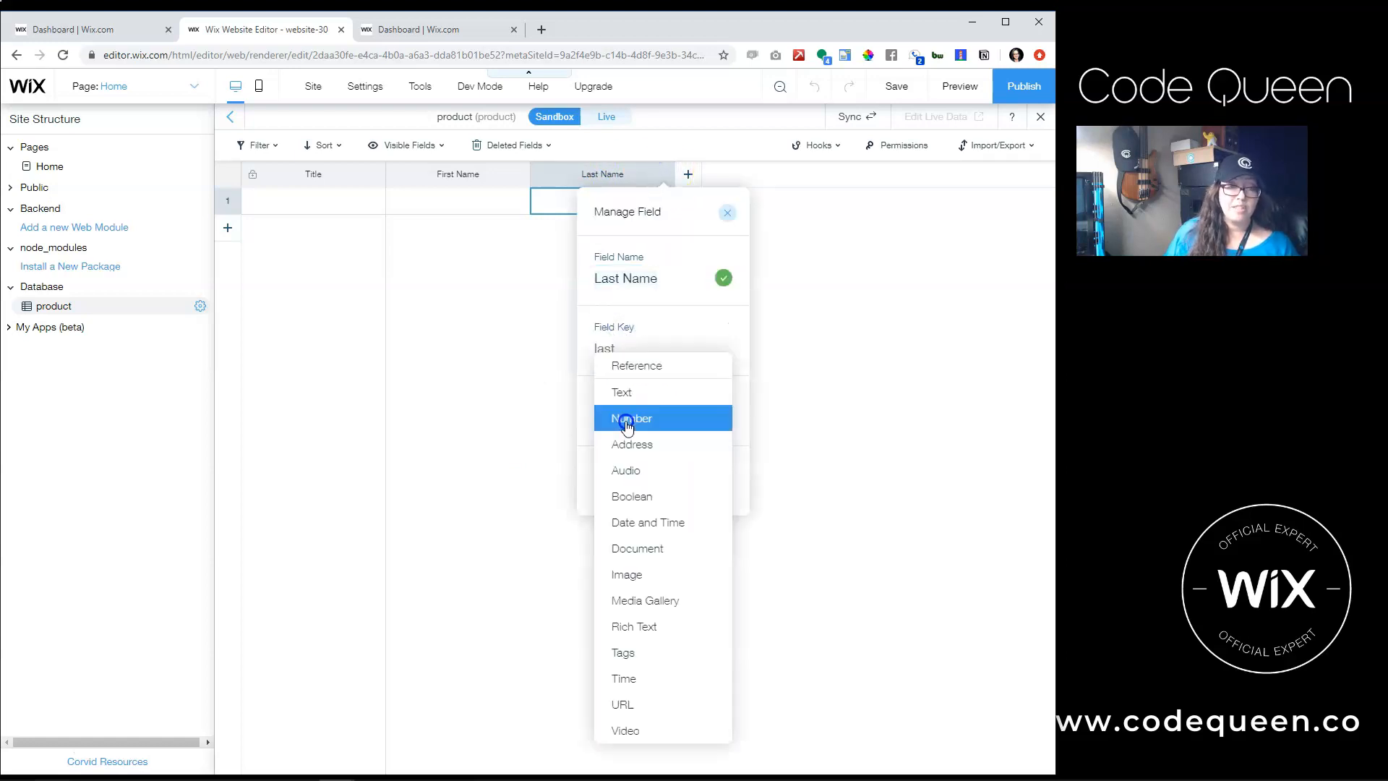
pyautogui.click(633, 394)
pyautogui.click(667, 483)
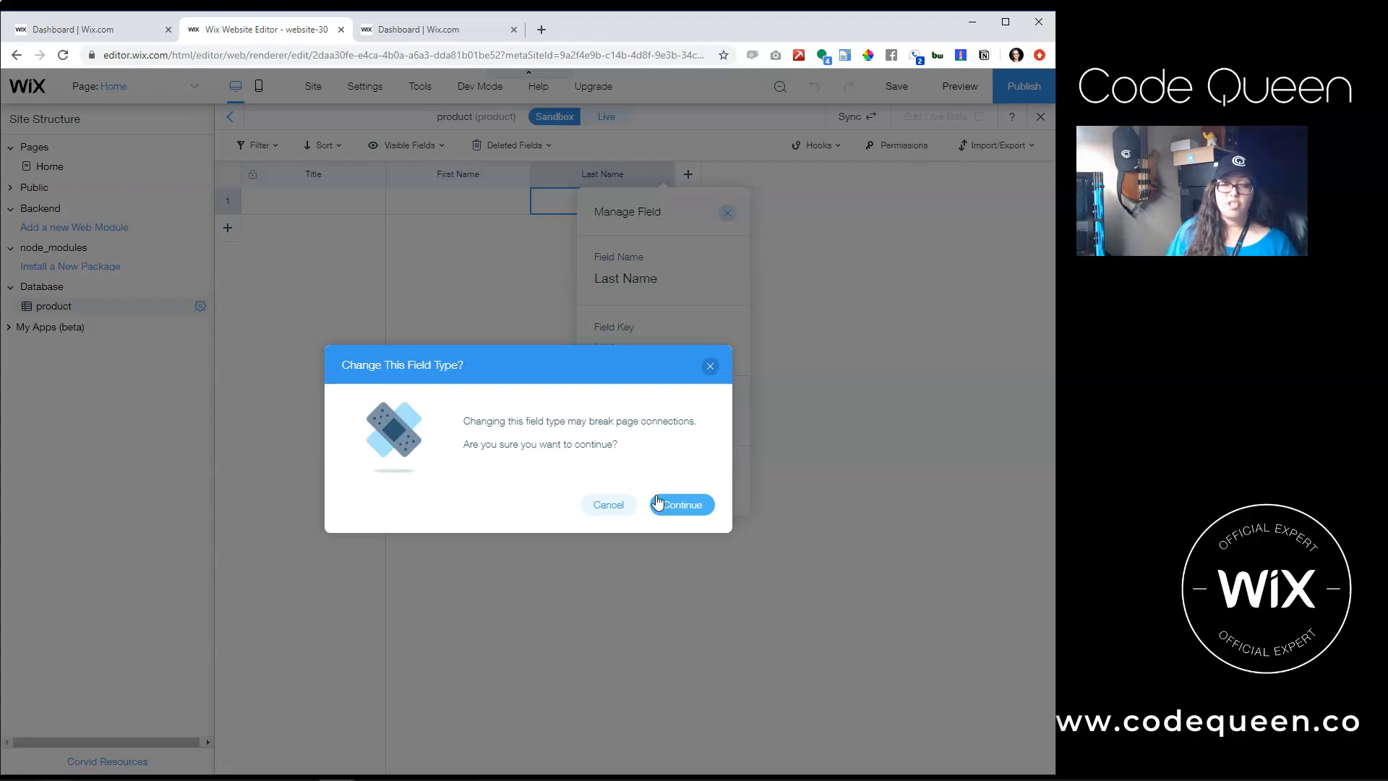
pyautogui.click(672, 503)
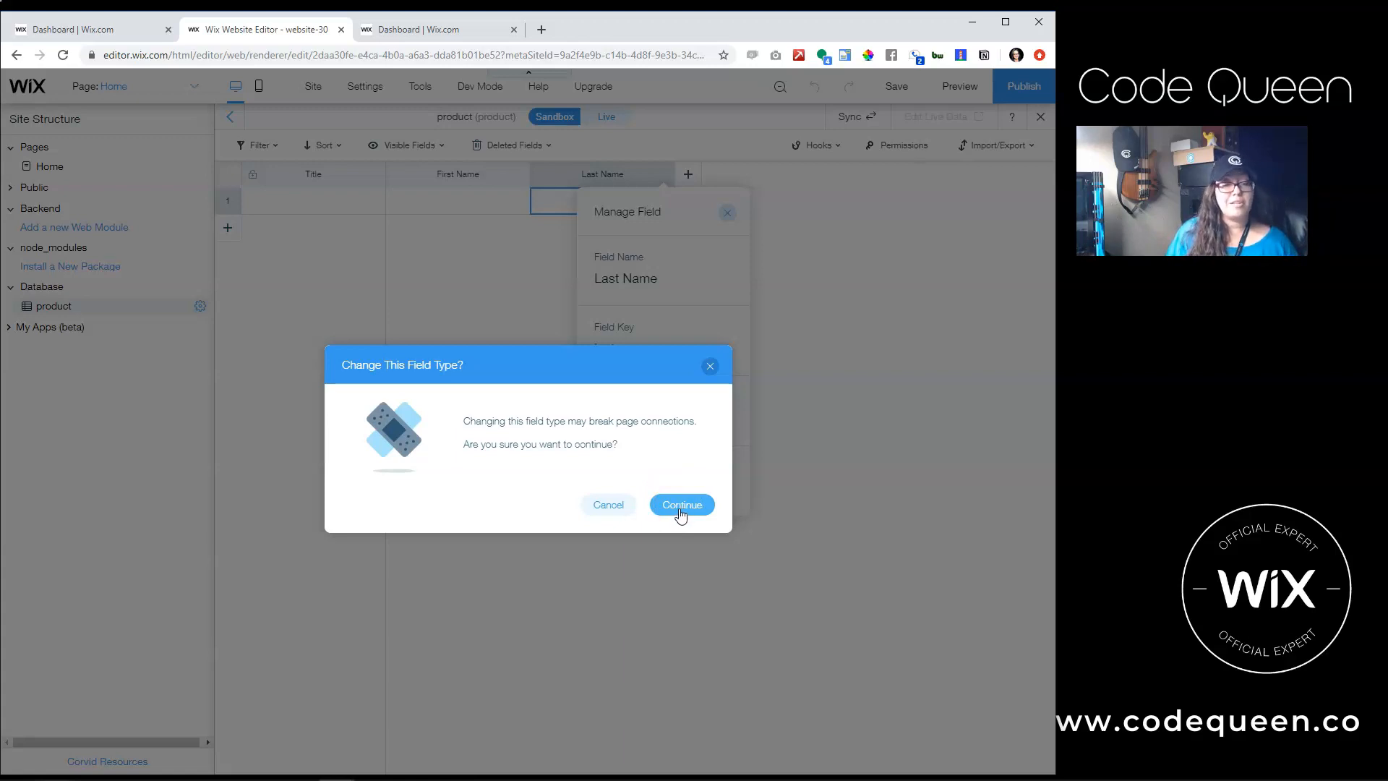
pyautogui.click(680, 506)
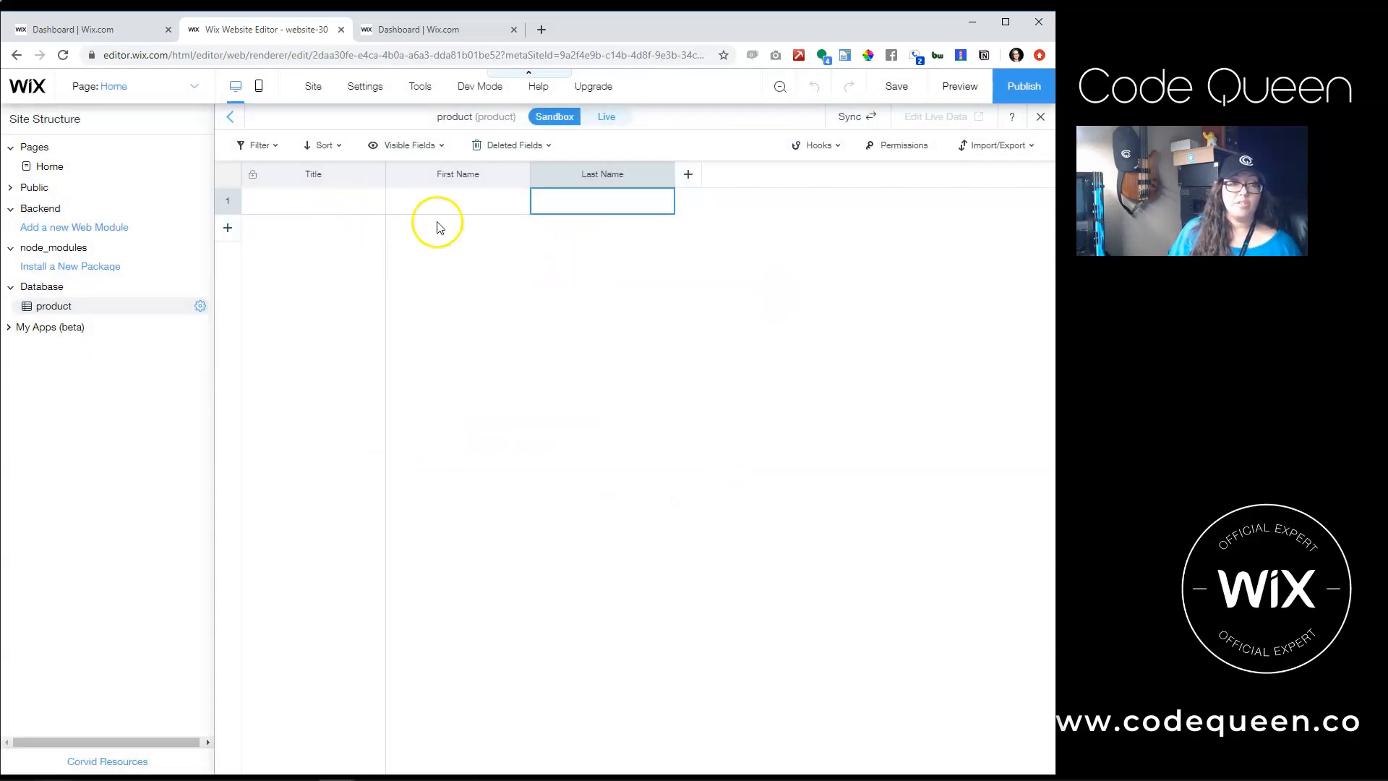
# Add four empty rows to the product collection below row 1.
pyautogui.click(228, 229)
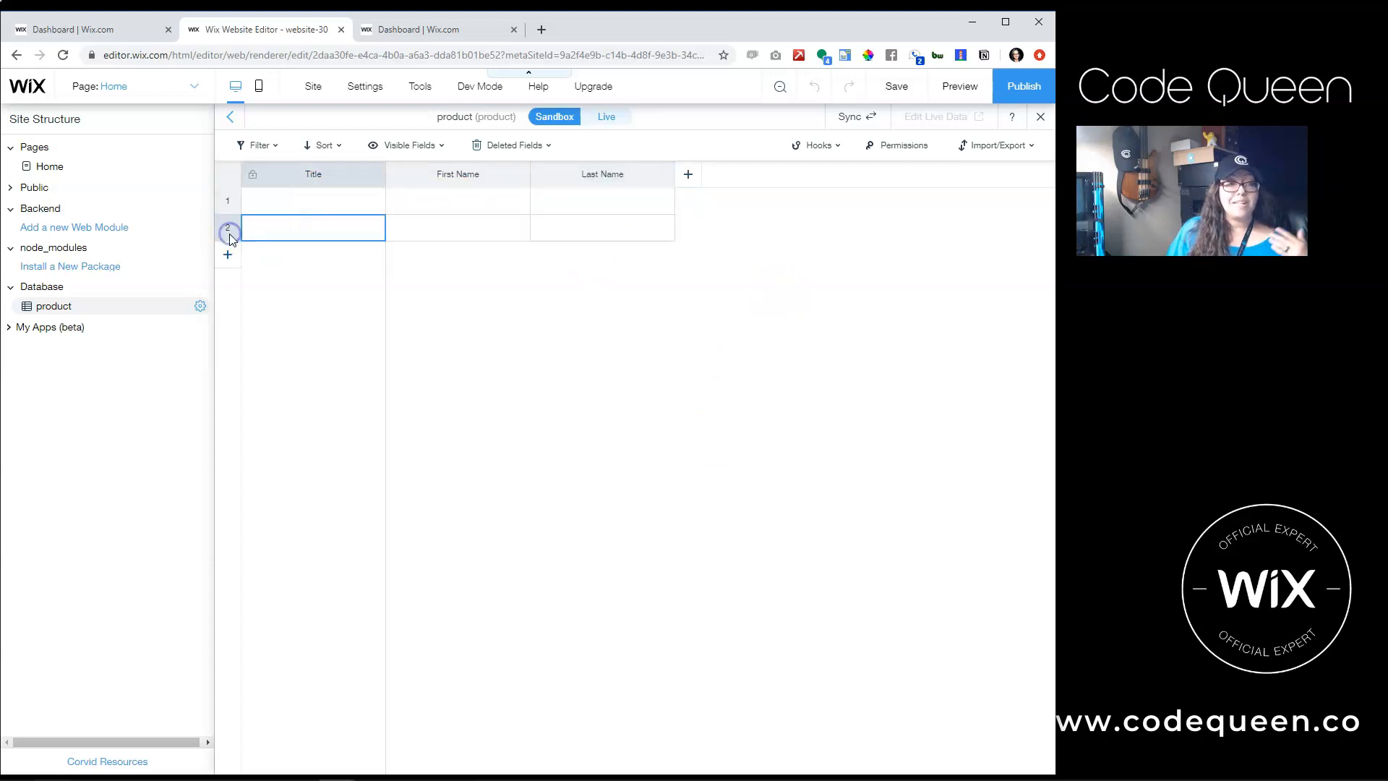
pyautogui.click(232, 260)
pyautogui.click(231, 284)
pyautogui.click(233, 313)
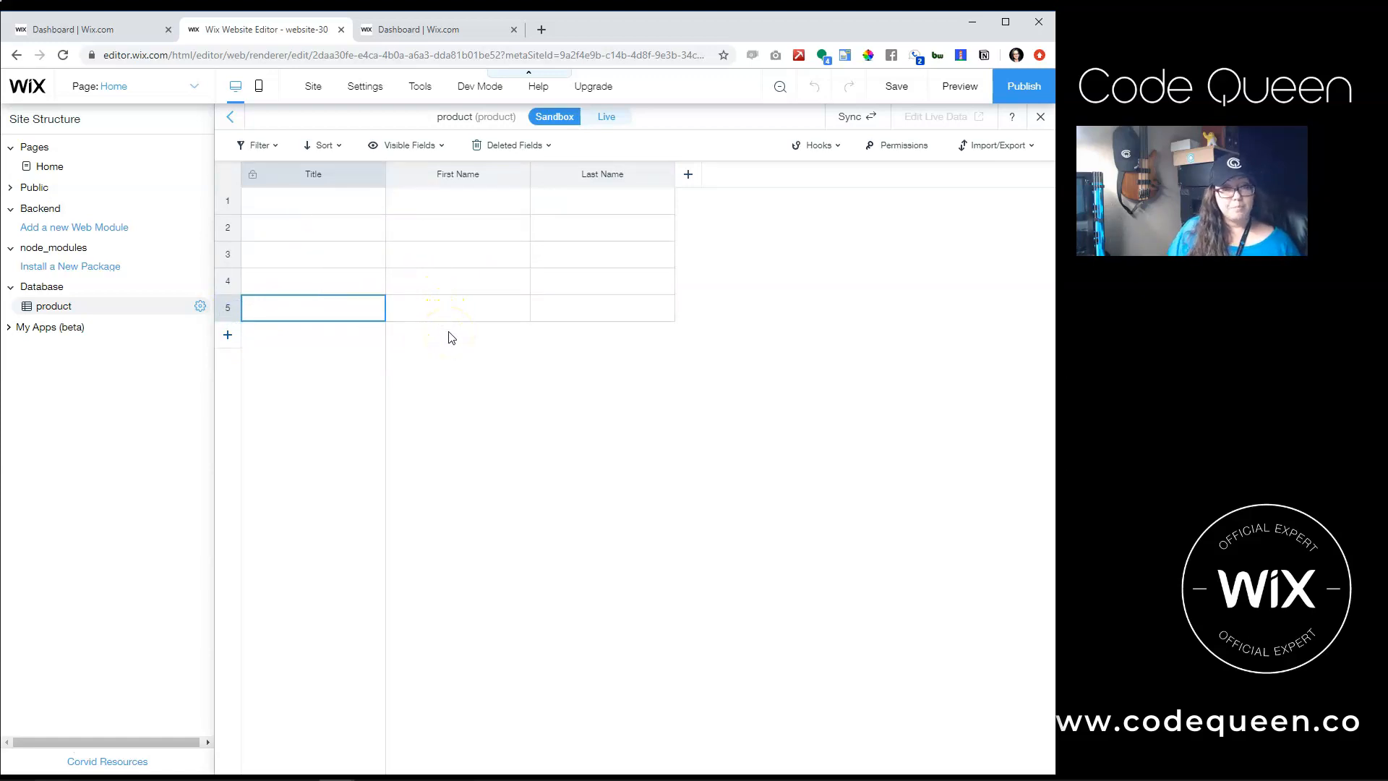
pyautogui.click(465, 302)
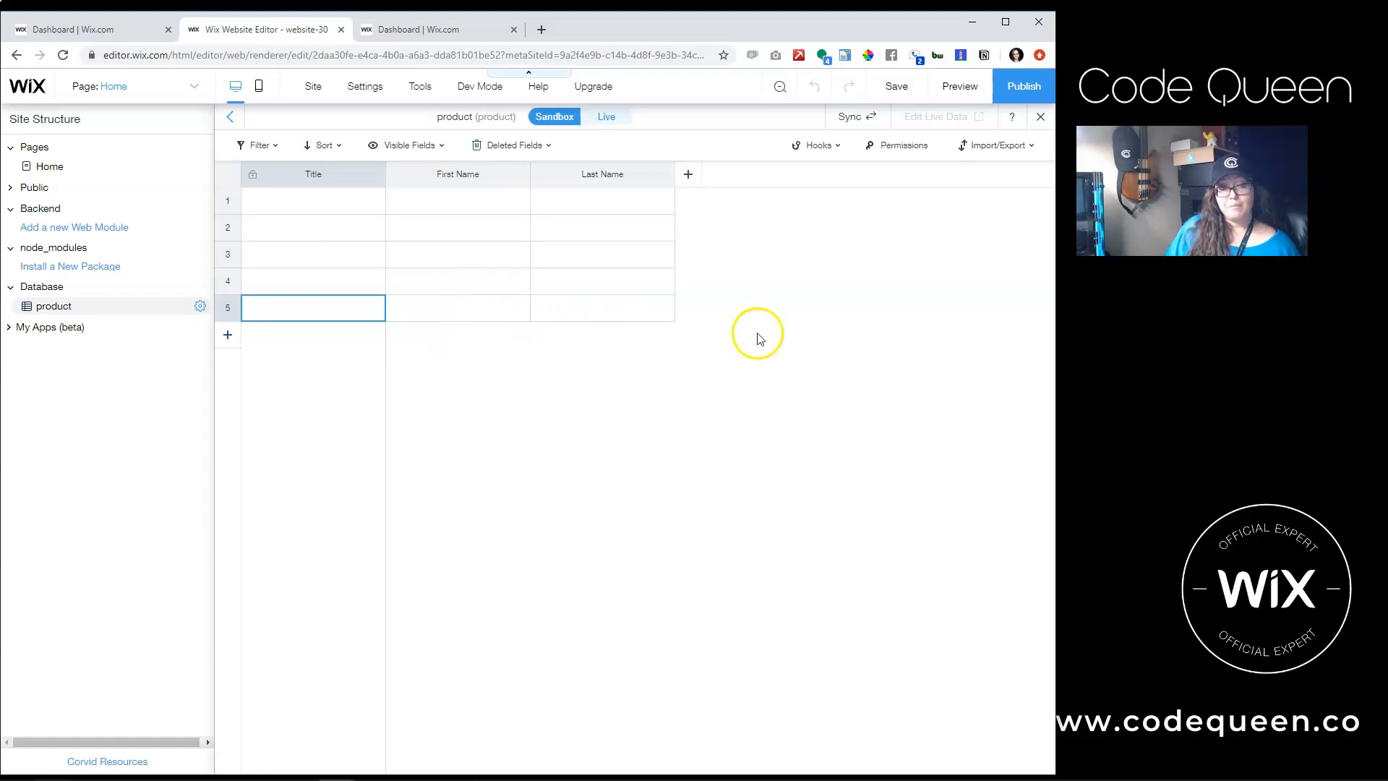
# Start a data import into the product collection and load the file Wix Contacts Sample.csv.
pyautogui.click(1013, 147)
pyautogui.click(1016, 148)
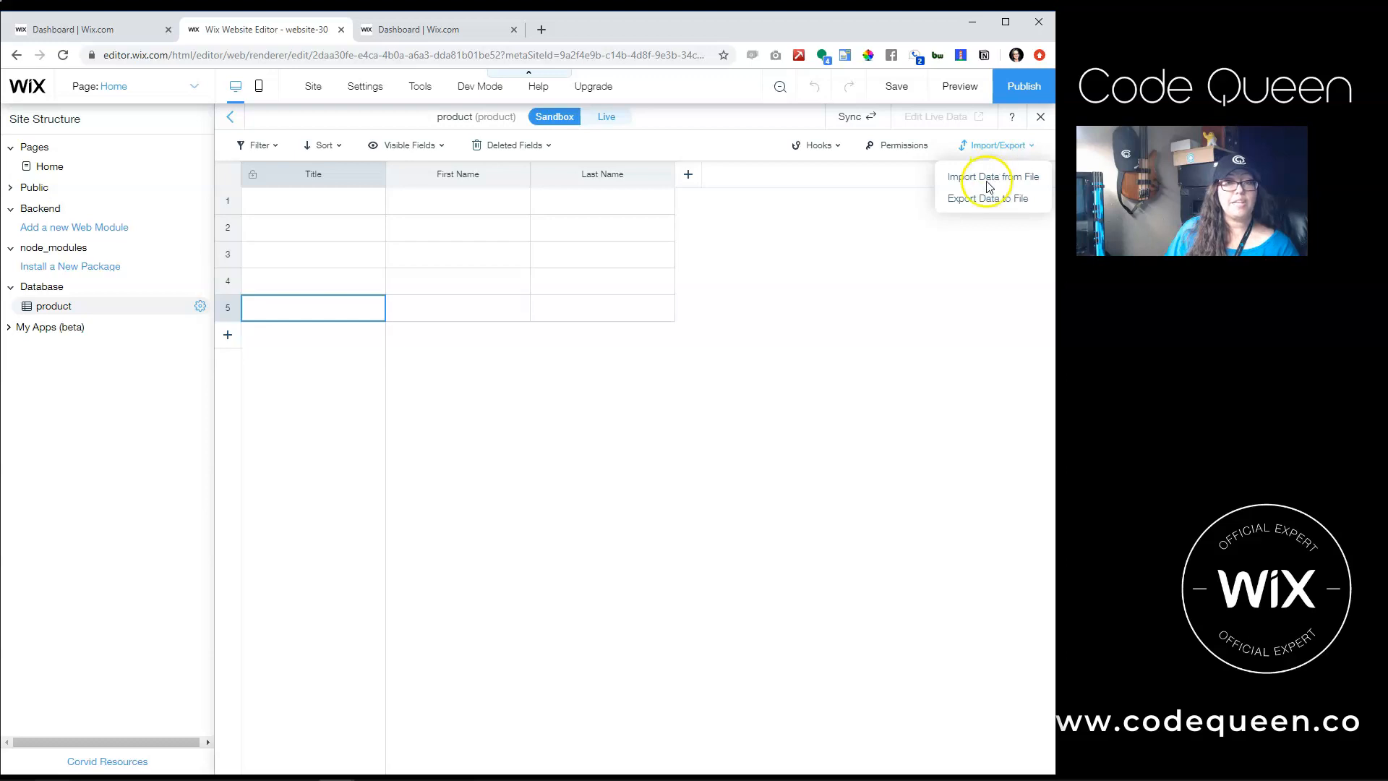
pyautogui.click(989, 182)
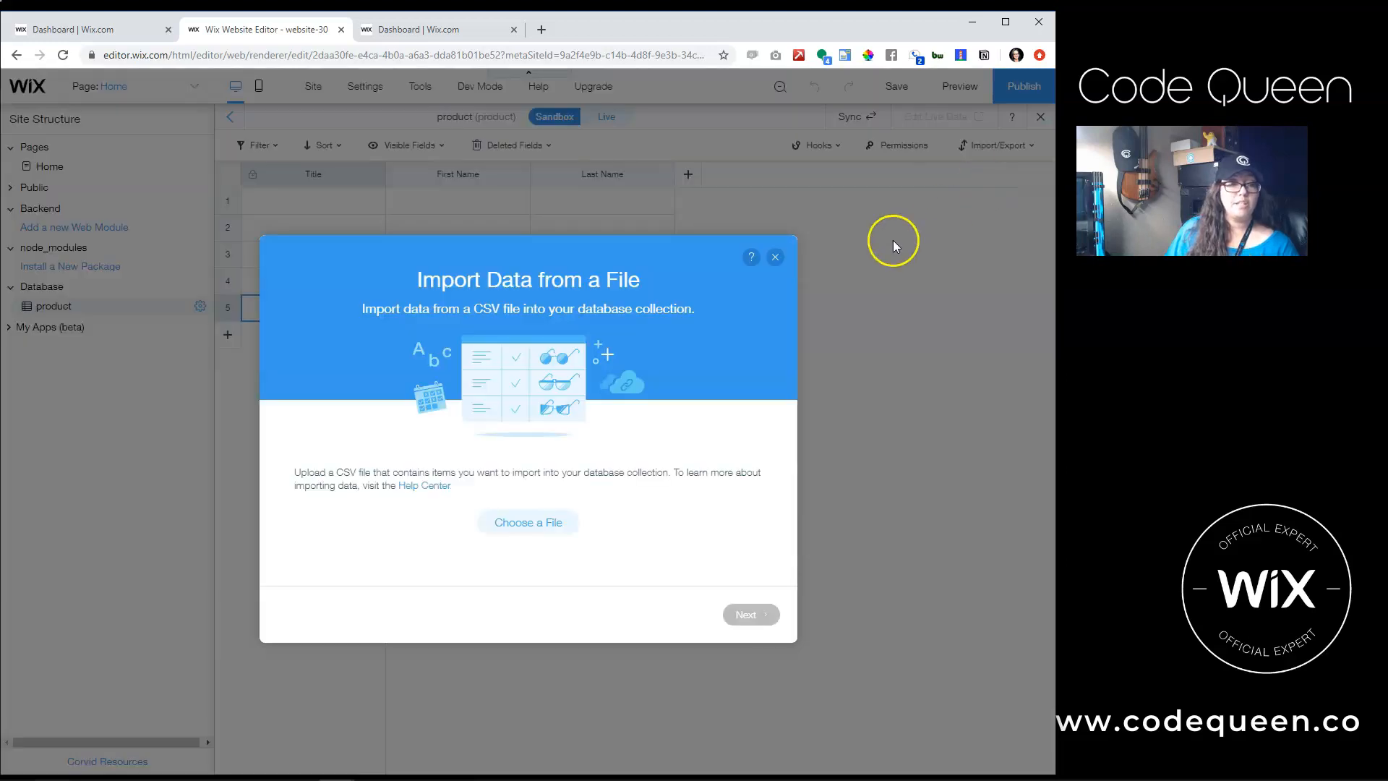
pyautogui.click(551, 529)
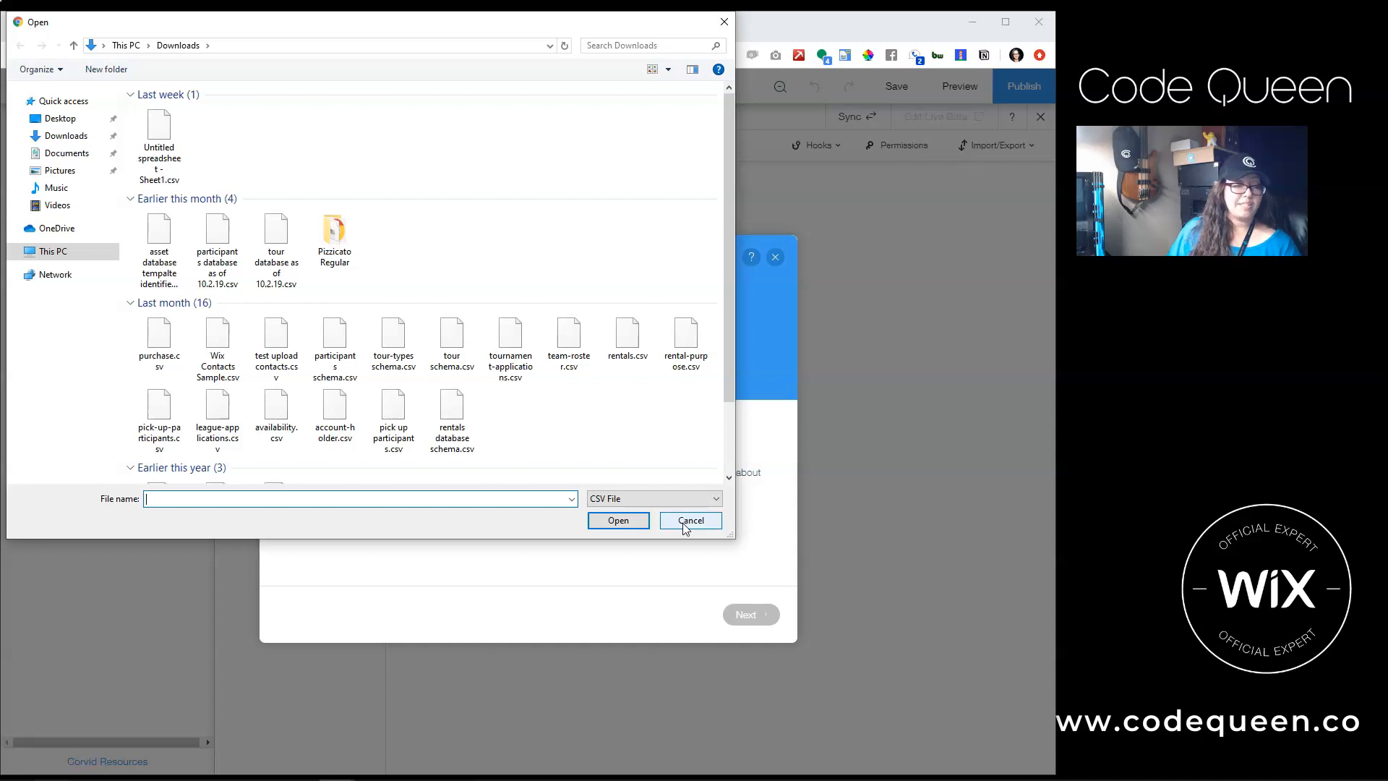
pyautogui.click(218, 340)
pyautogui.click(618, 520)
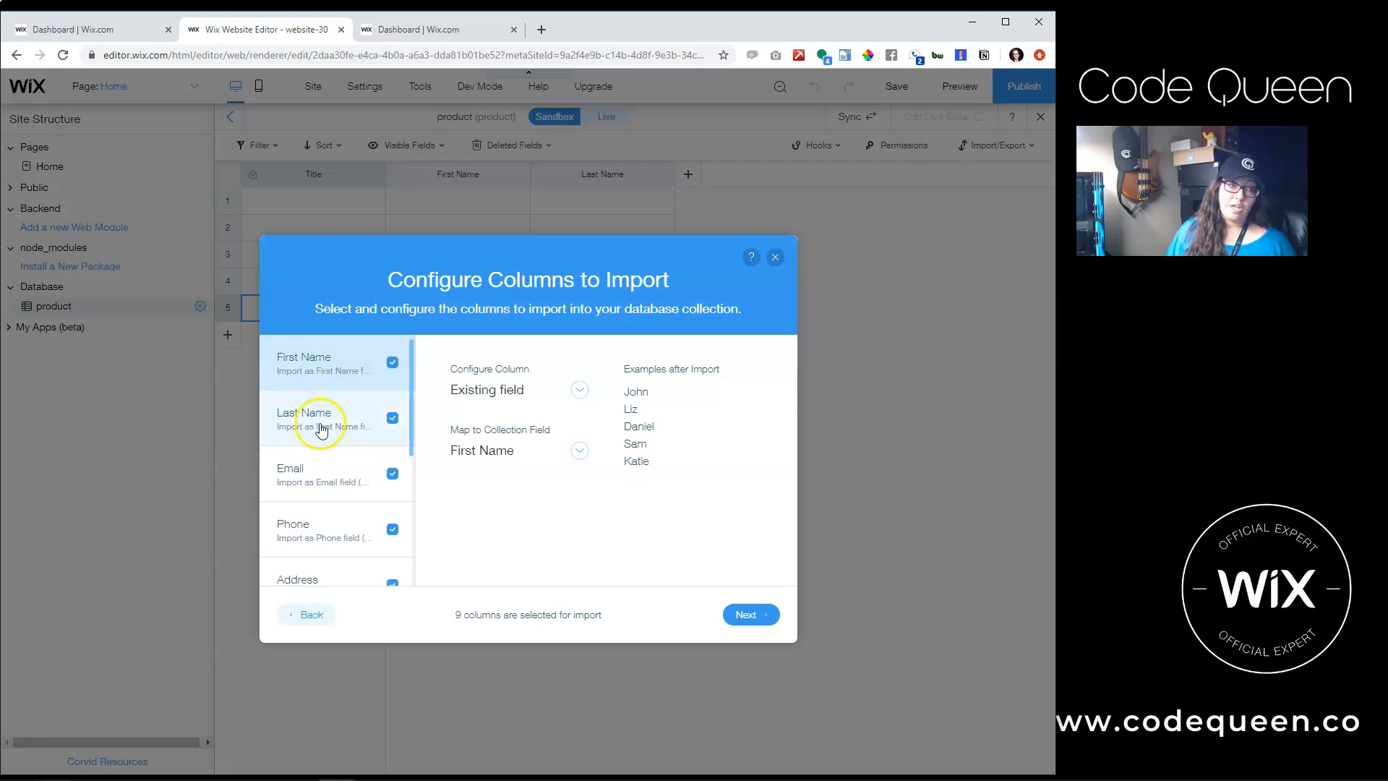
# Review how the First Name and Last Name file columns are mapped to collection fields.
pyautogui.click(282, 381)
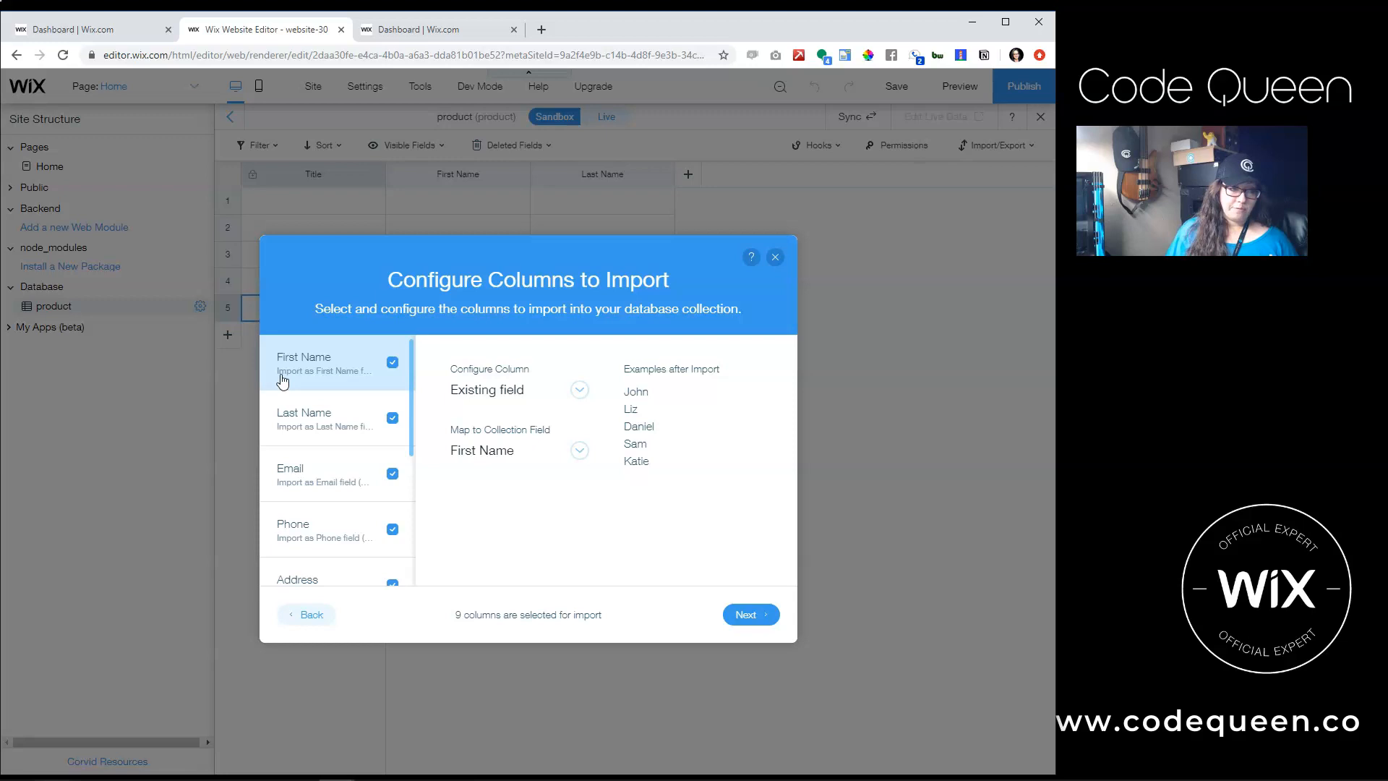
pyautogui.click(498, 391)
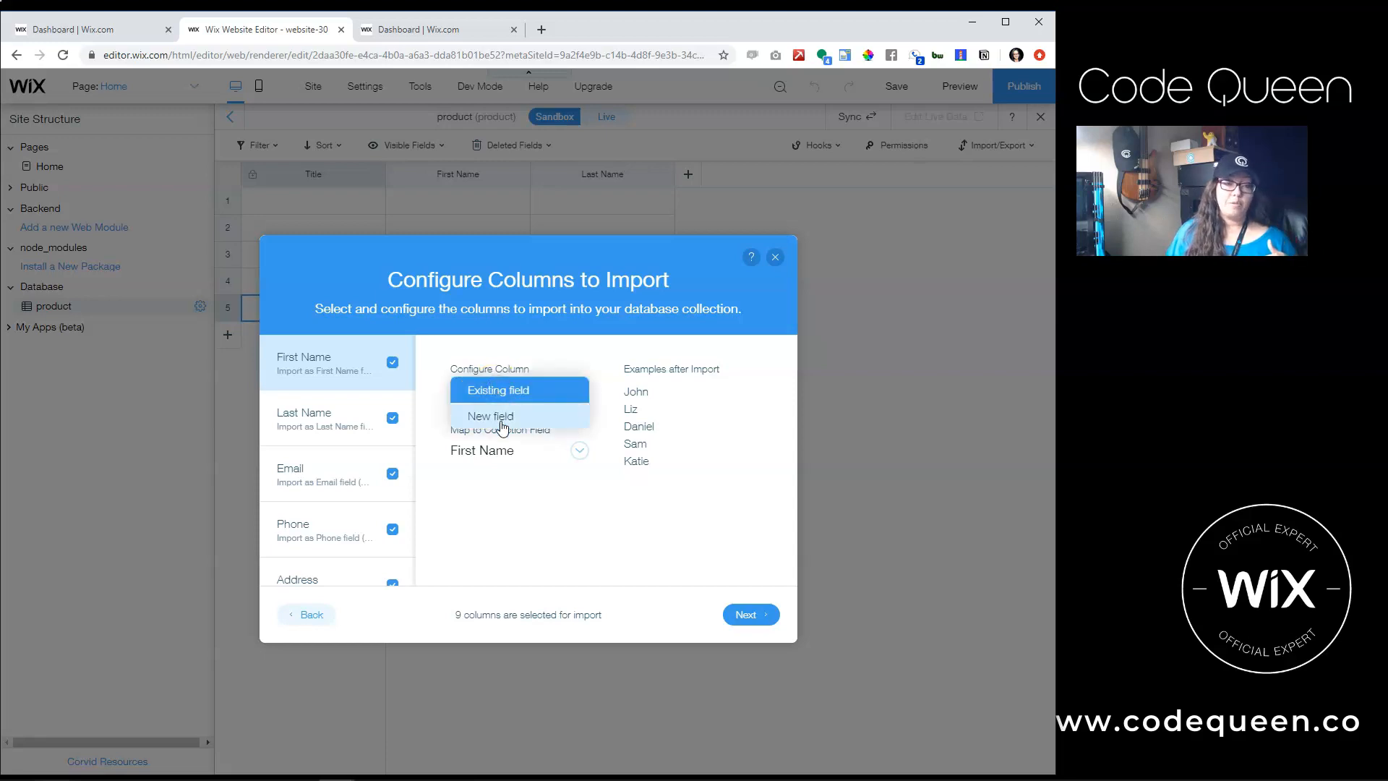
pyautogui.click(509, 390)
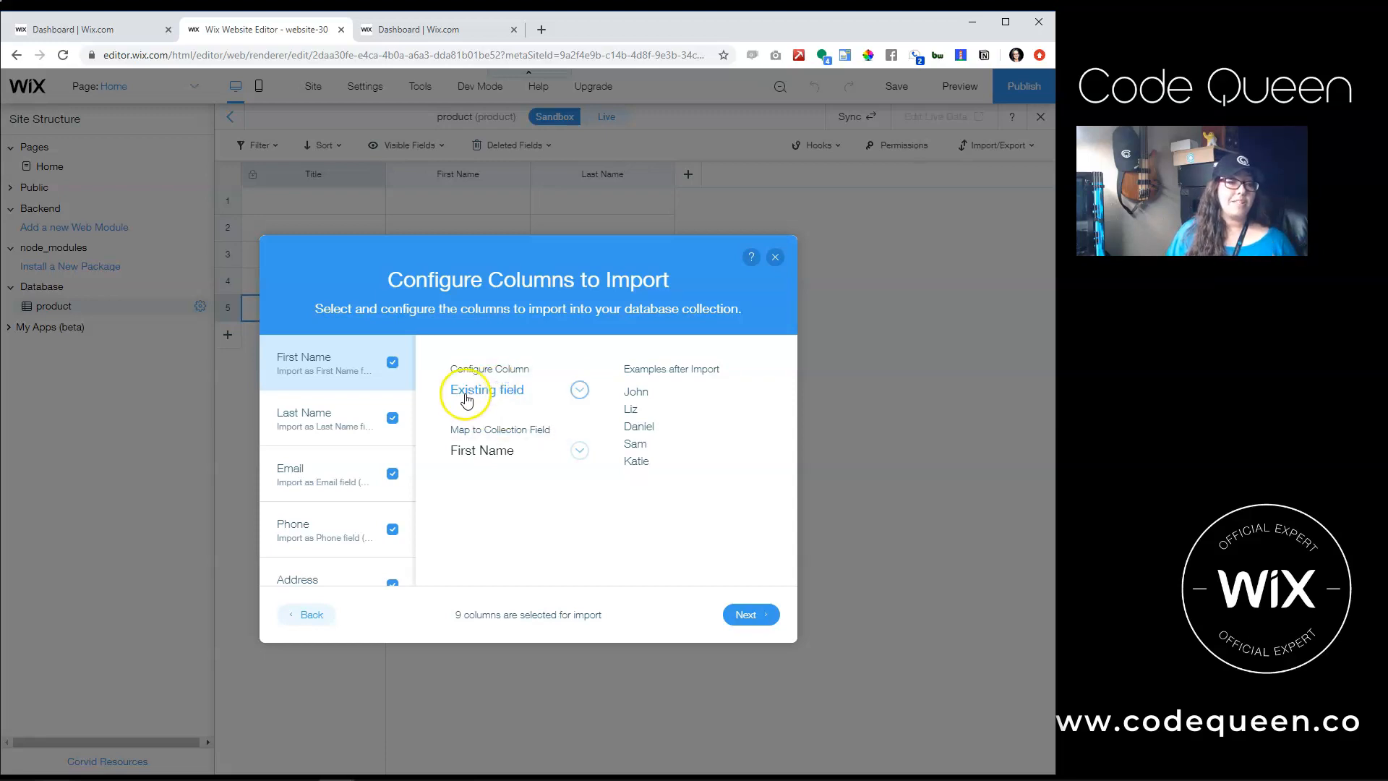
pyautogui.click(485, 454)
pyautogui.click(488, 452)
pyautogui.click(335, 414)
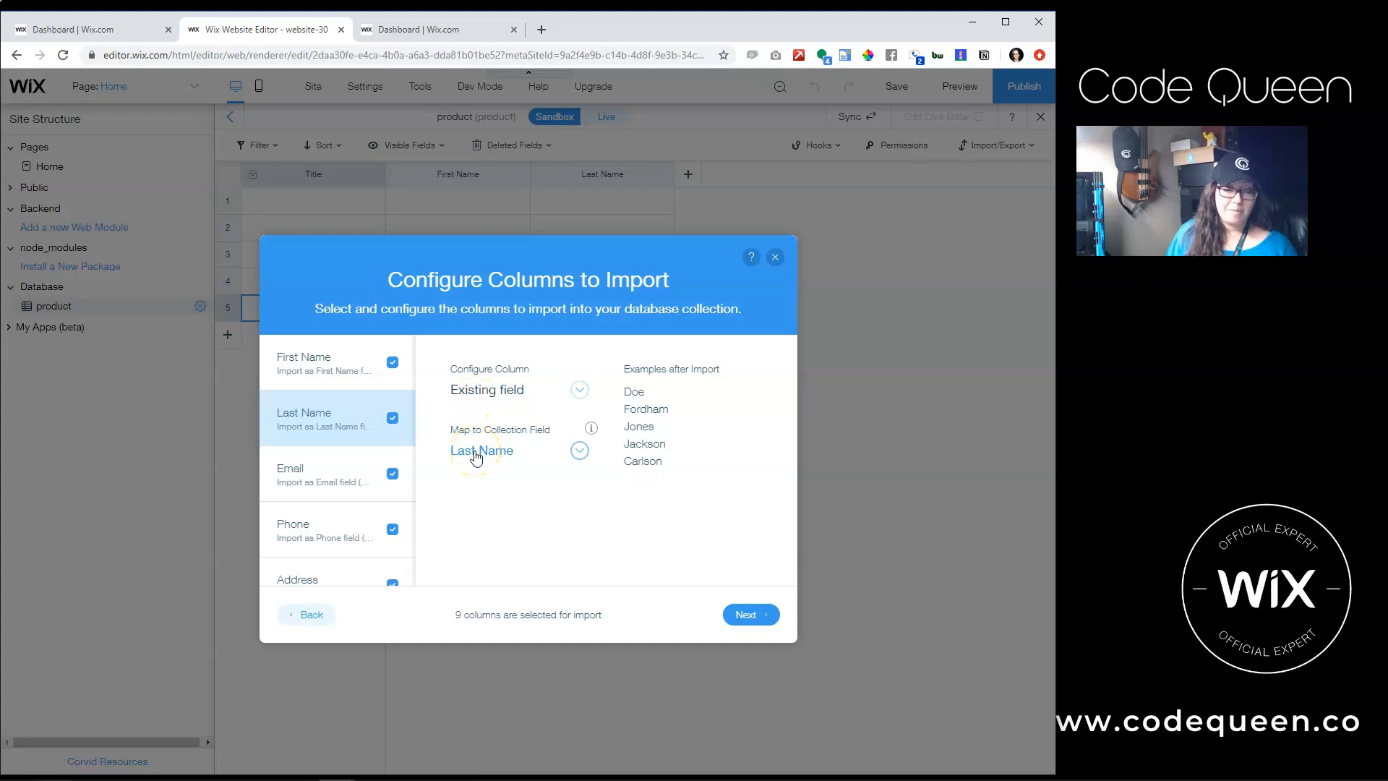
# Examine the Email column's field name, key and type settings and look through the remaining columns to import.
pyautogui.click(333, 479)
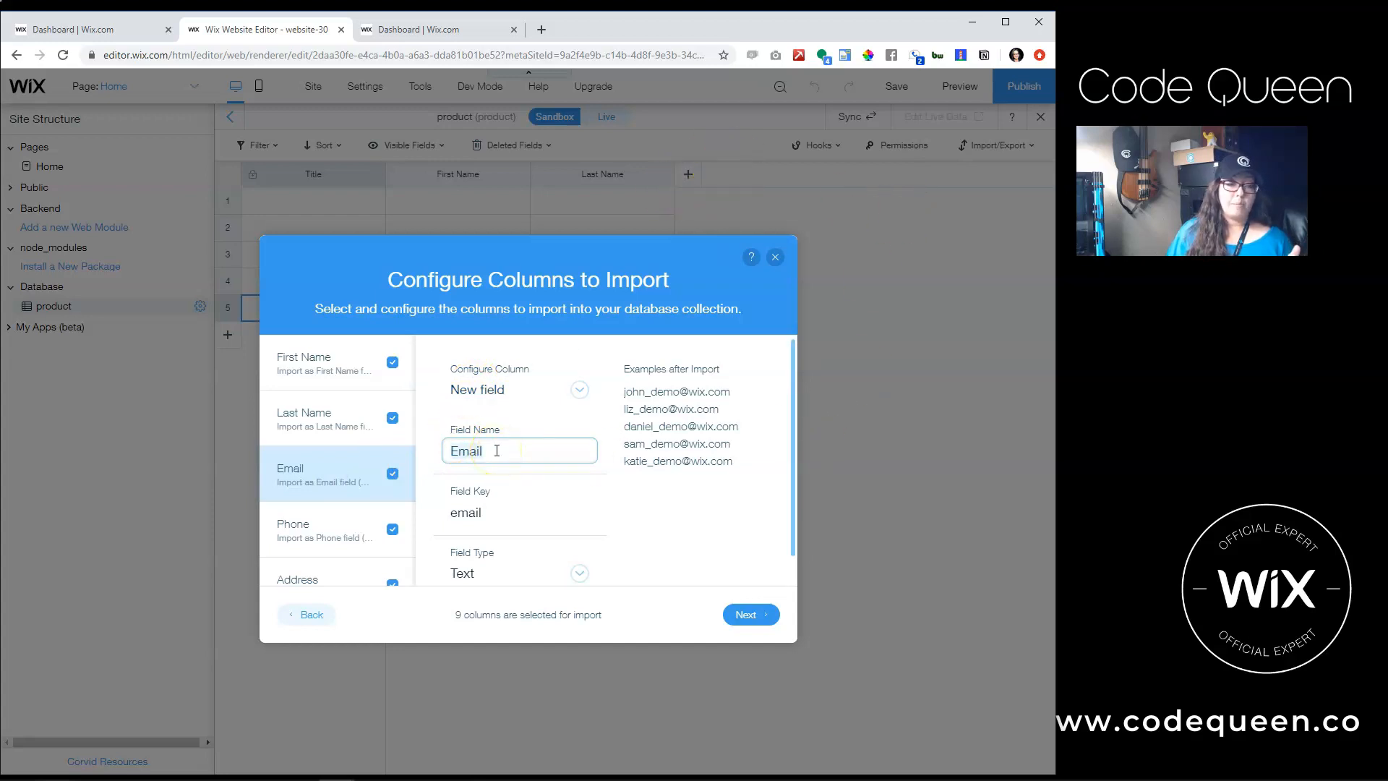
pyautogui.click(508, 513)
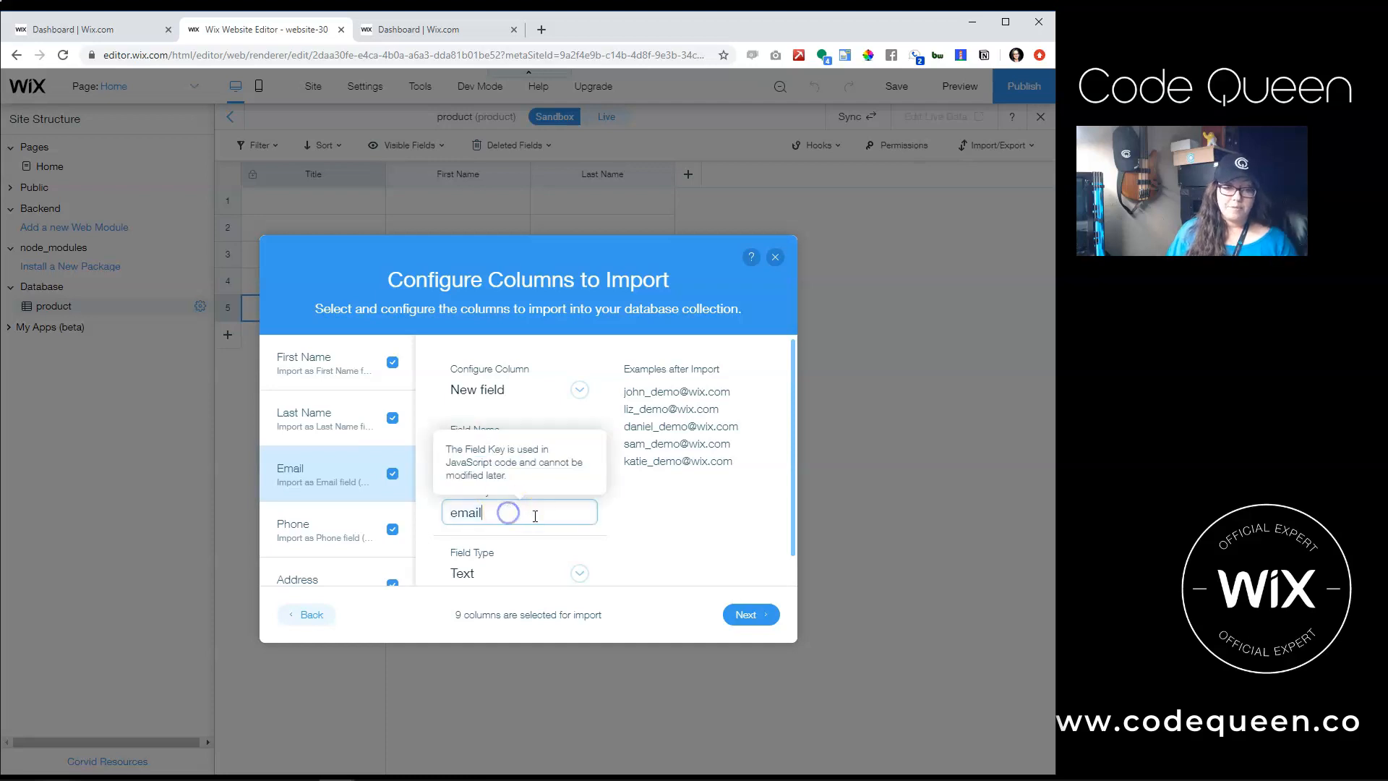
pyautogui.click(644, 518)
pyautogui.scroll(-1, 552, 558)
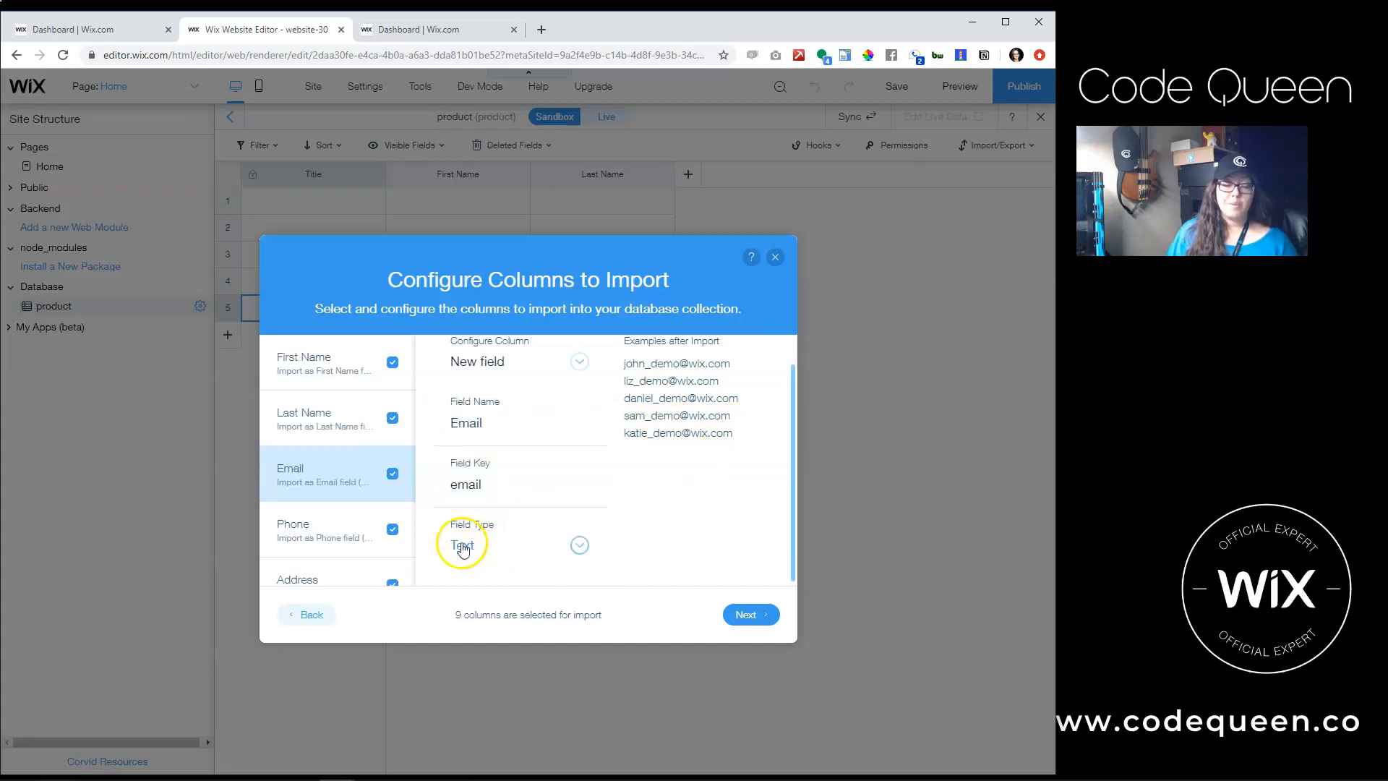
pyautogui.scroll(-3, 335, 470)
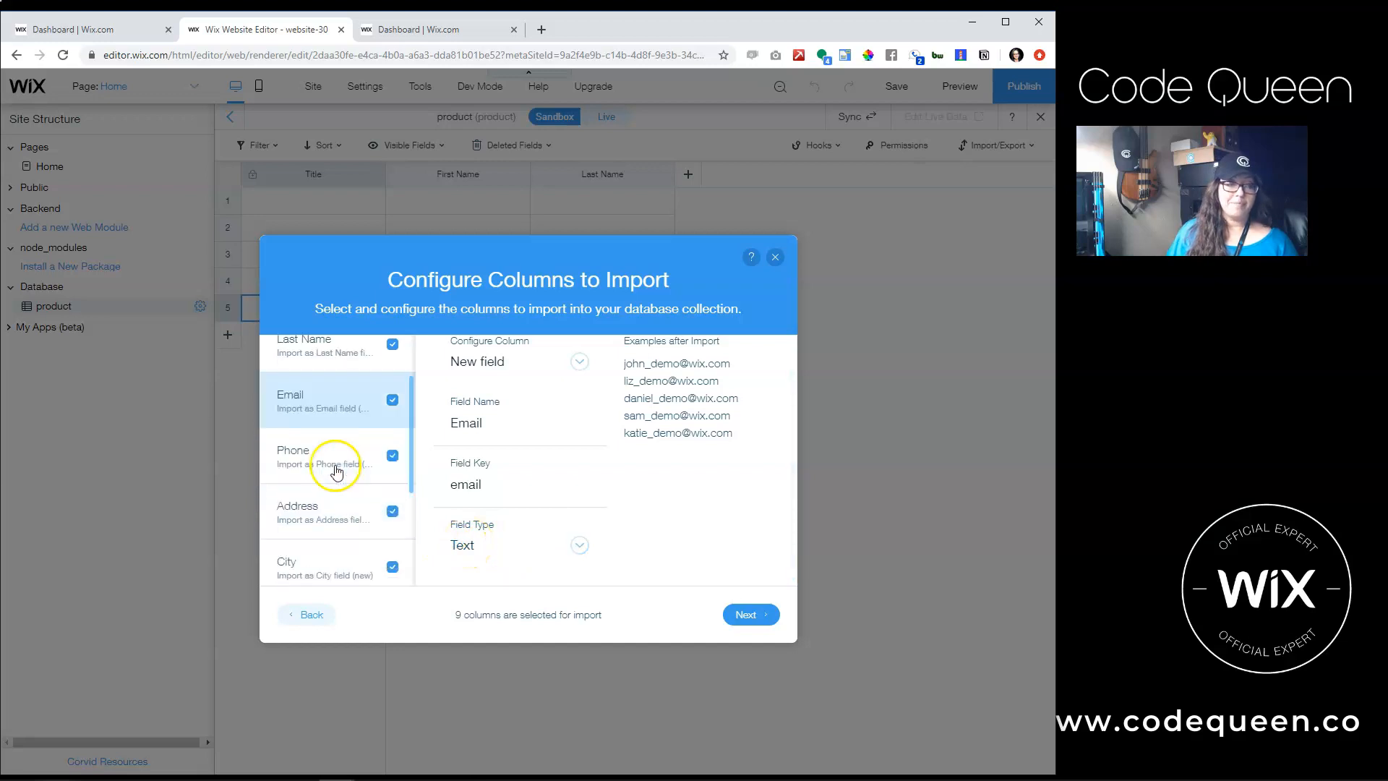
pyautogui.scroll(-2, 326, 477)
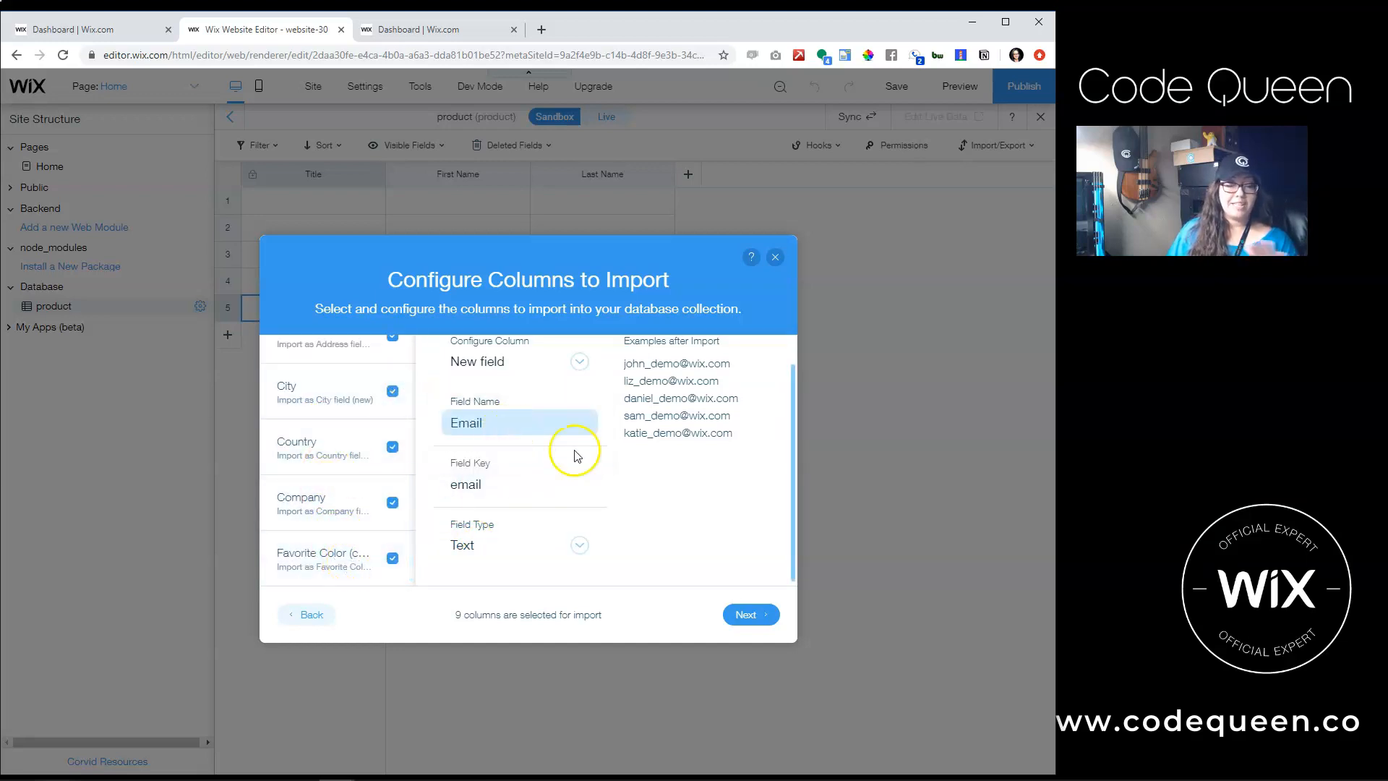
# Proceed to the import review, check the column-to-field mapping, and import the file's data into the product collection.
pyautogui.click(745, 616)
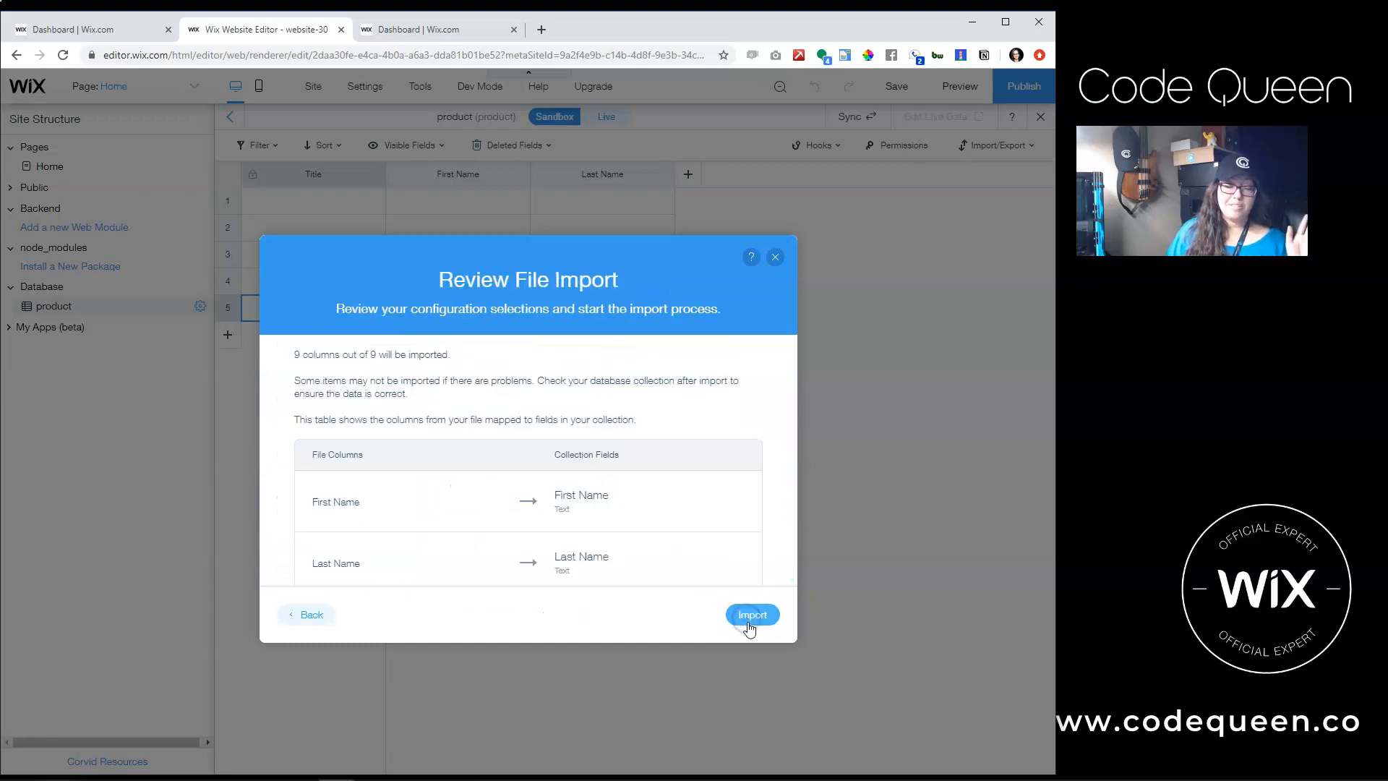
pyautogui.scroll(-2, 486, 492)
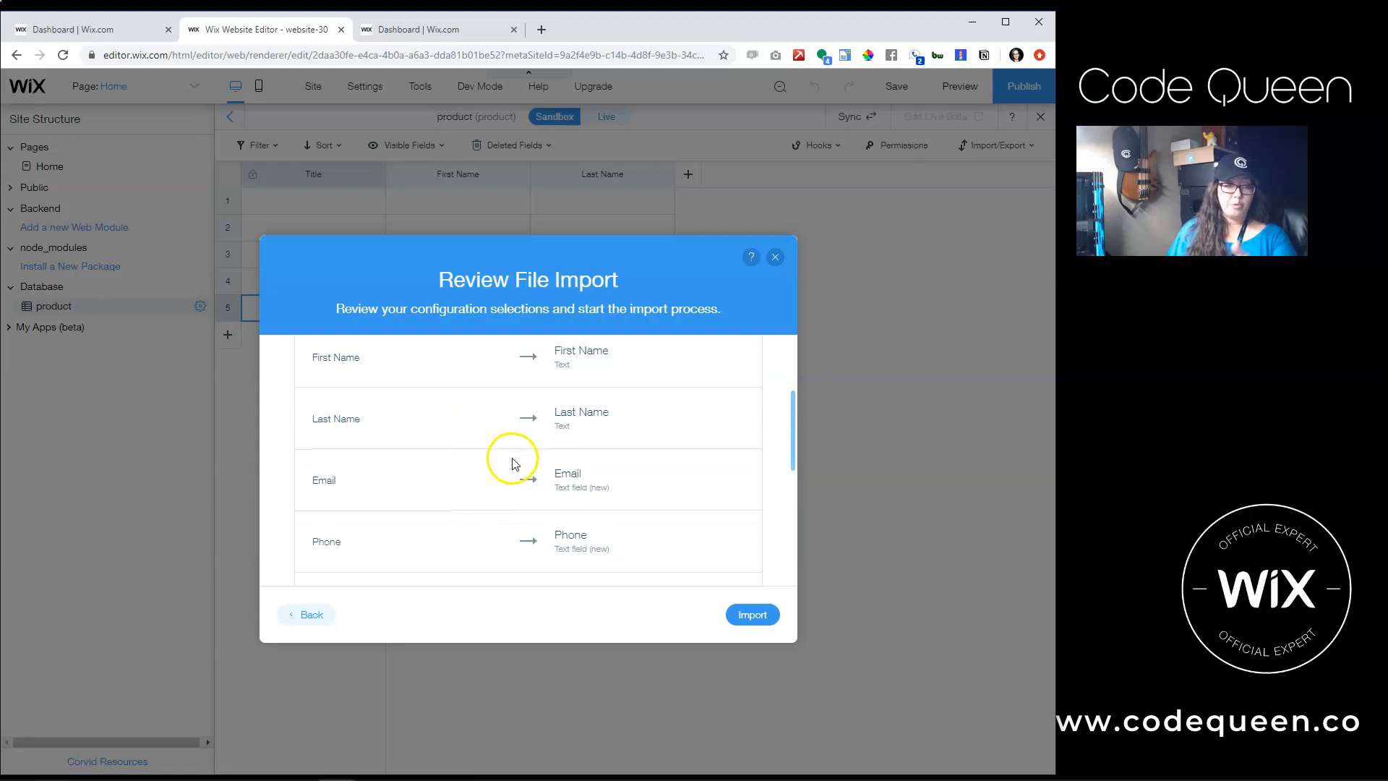
pyautogui.scroll(-2, 511, 470)
pyautogui.scroll(-3, 511, 473)
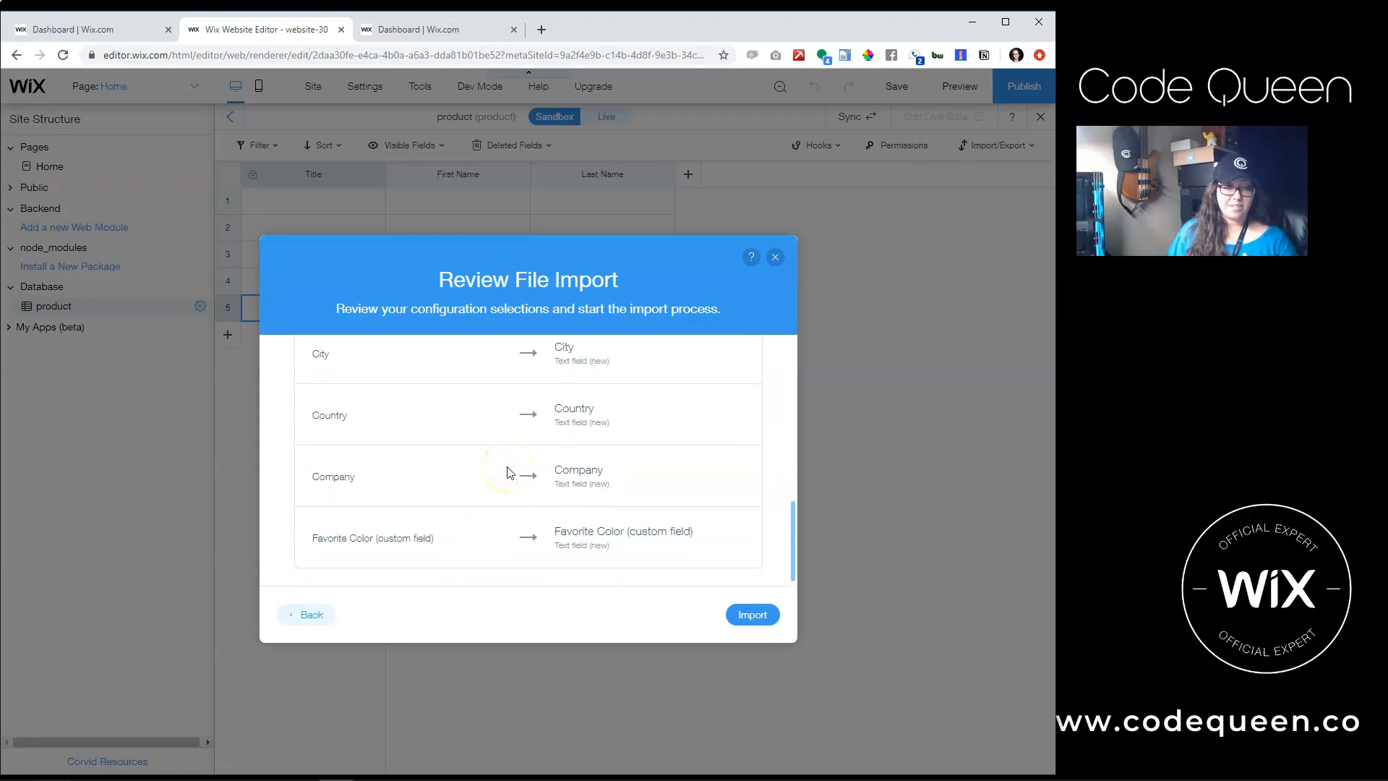
pyautogui.click(750, 613)
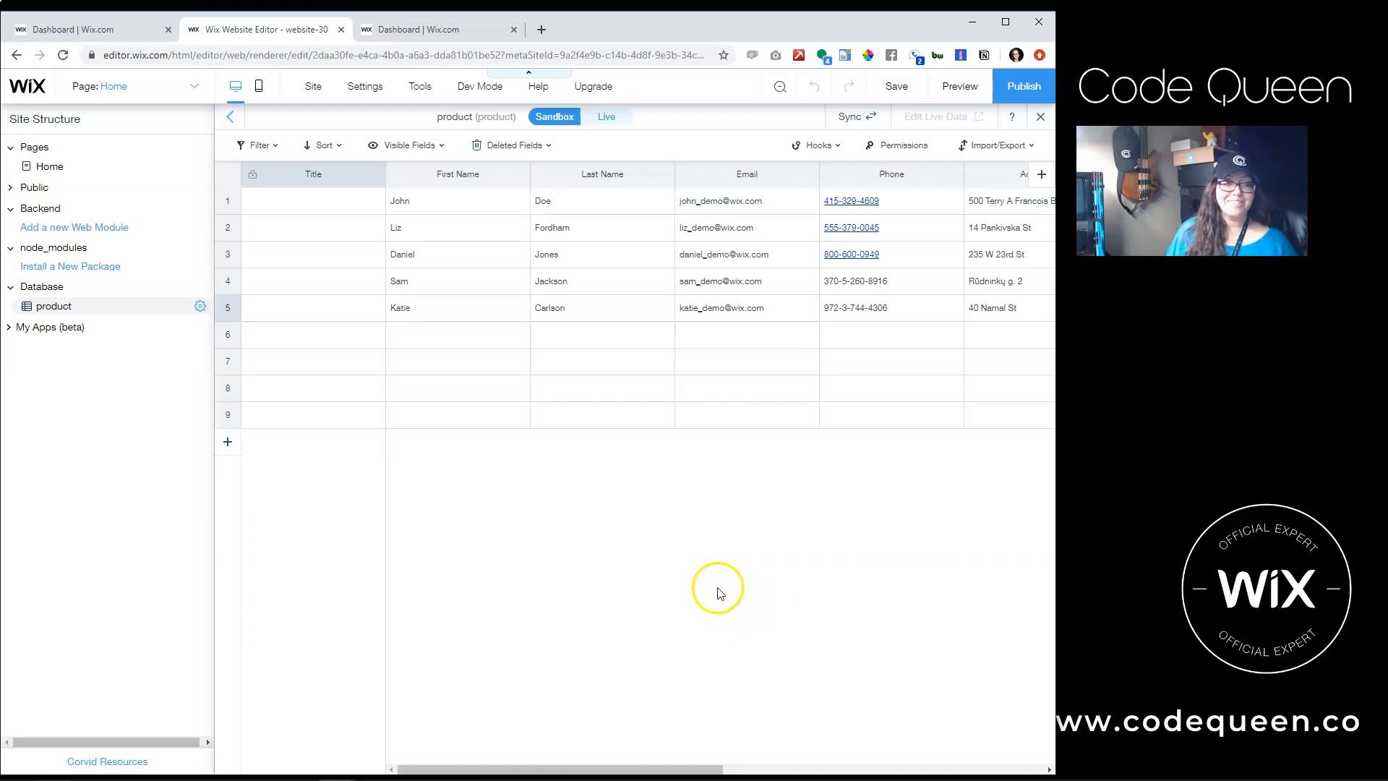
# Highlight imported rows 1 to 5 of the product collection to inspect their data.
pyautogui.click(301, 315)
pyautogui.click(230, 206)
pyautogui.keyDown('shift'); pyautogui.click(228, 308); pyautogui.keyUp('shift')
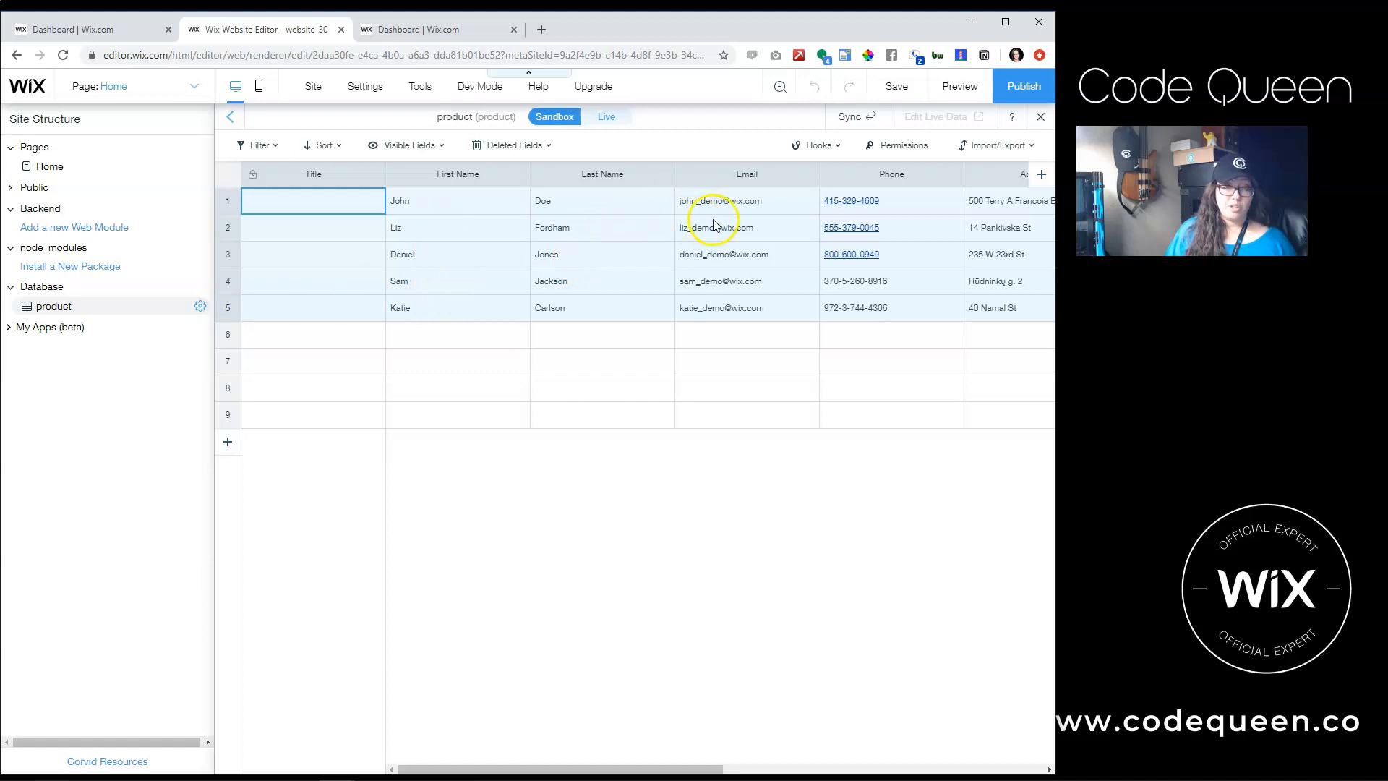
pyautogui.click(802, 284)
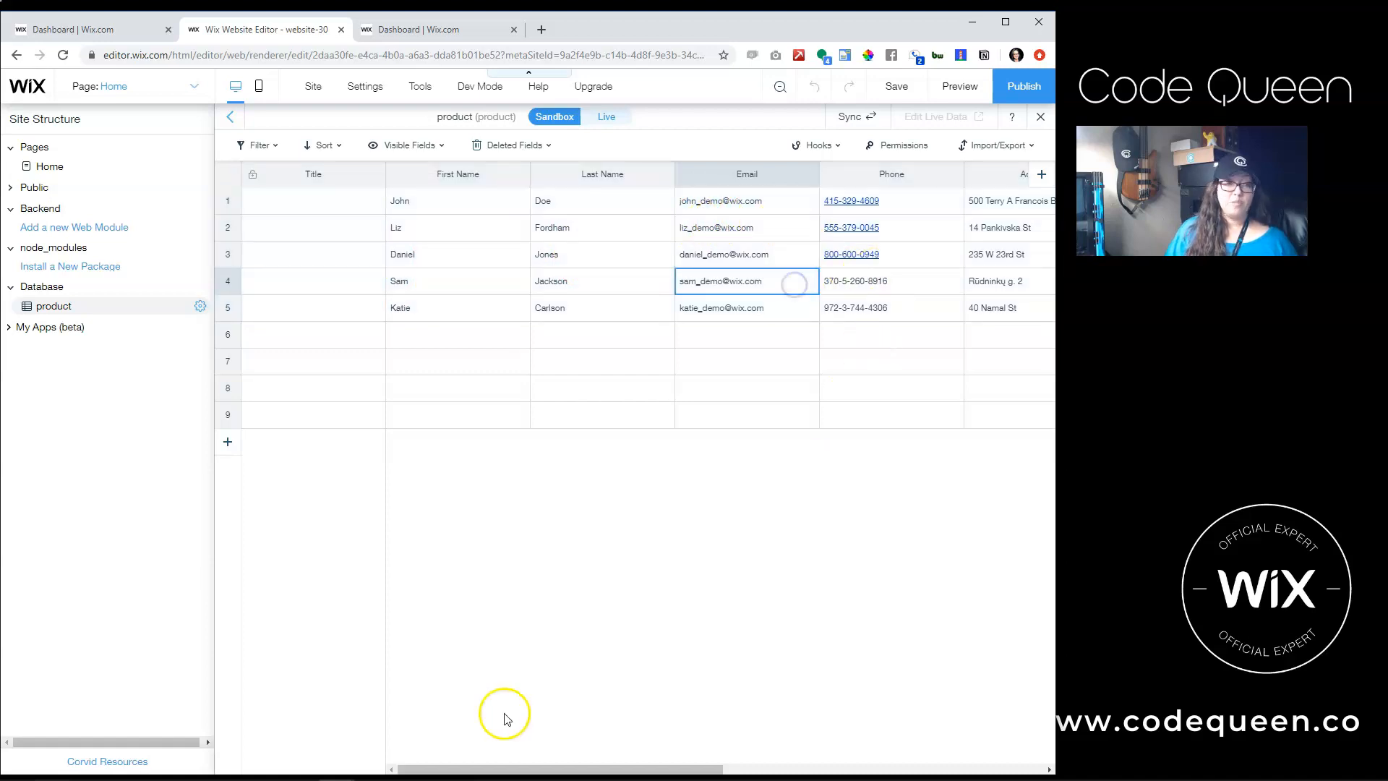
# Delete the empty rows 6 to 9 from the product collection.
pyautogui.click(229, 337)
pyautogui.moveTo(230, 339); pyautogui.dragTo(229, 421)
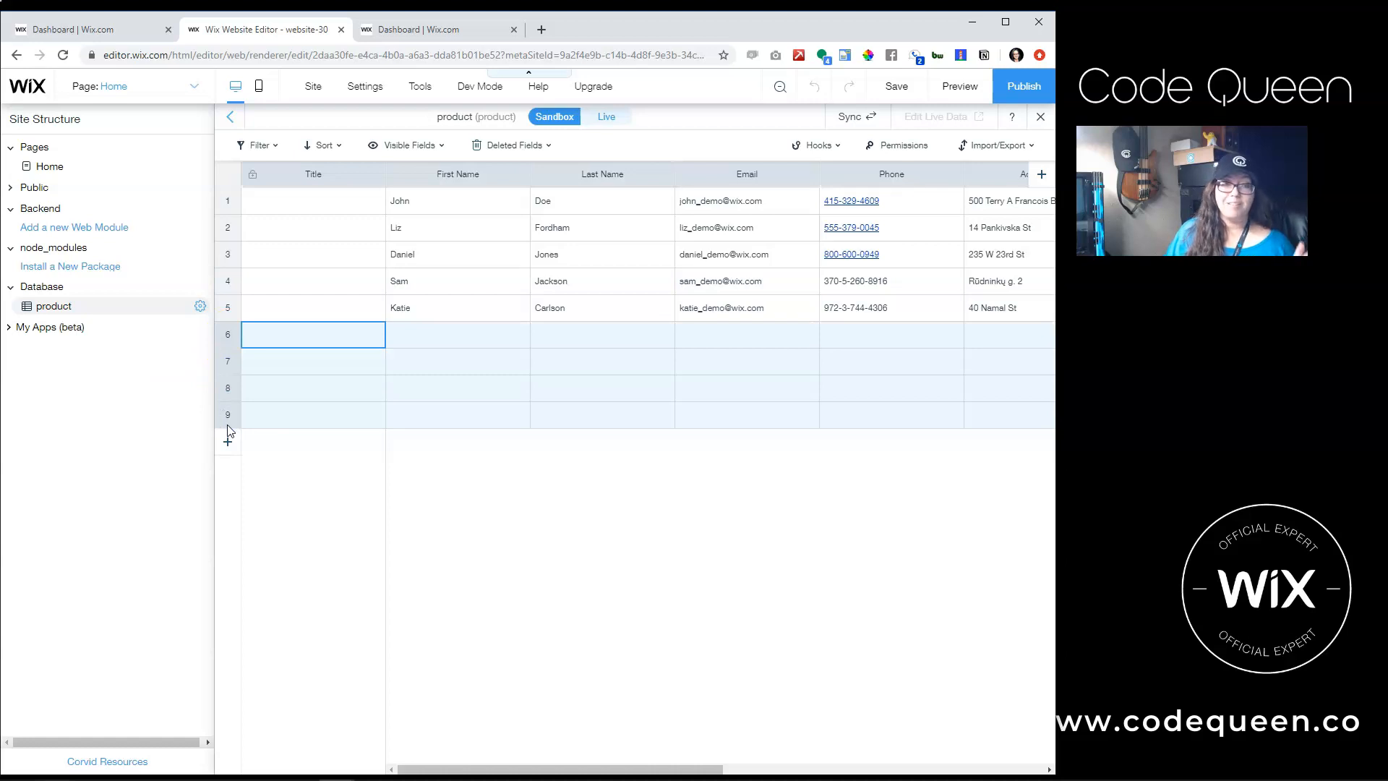
pyautogui.rightClick(225, 334)
pyautogui.click(250, 371)
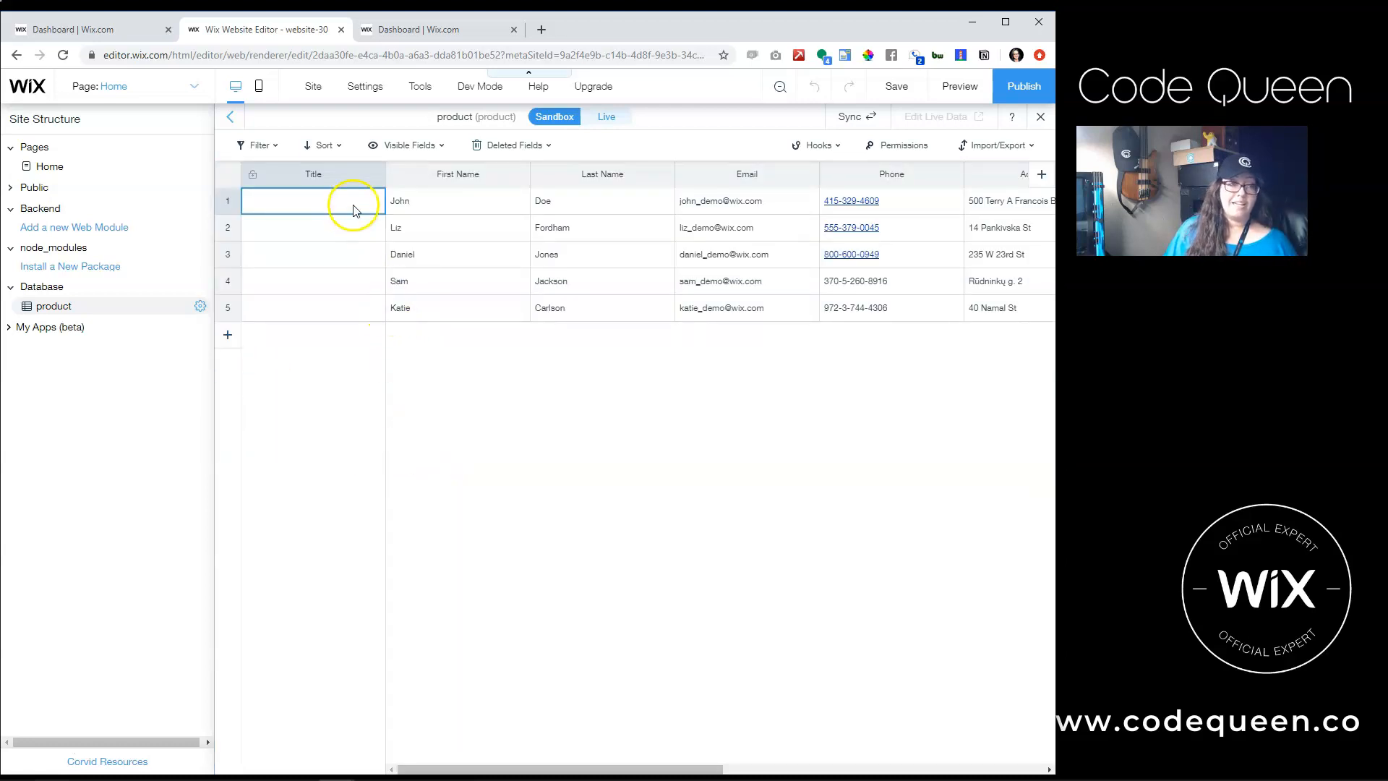
# Duplicate rows 1 to 5 of the product collection.
pyautogui.moveTo(227, 201); pyautogui.dragTo(230, 309)
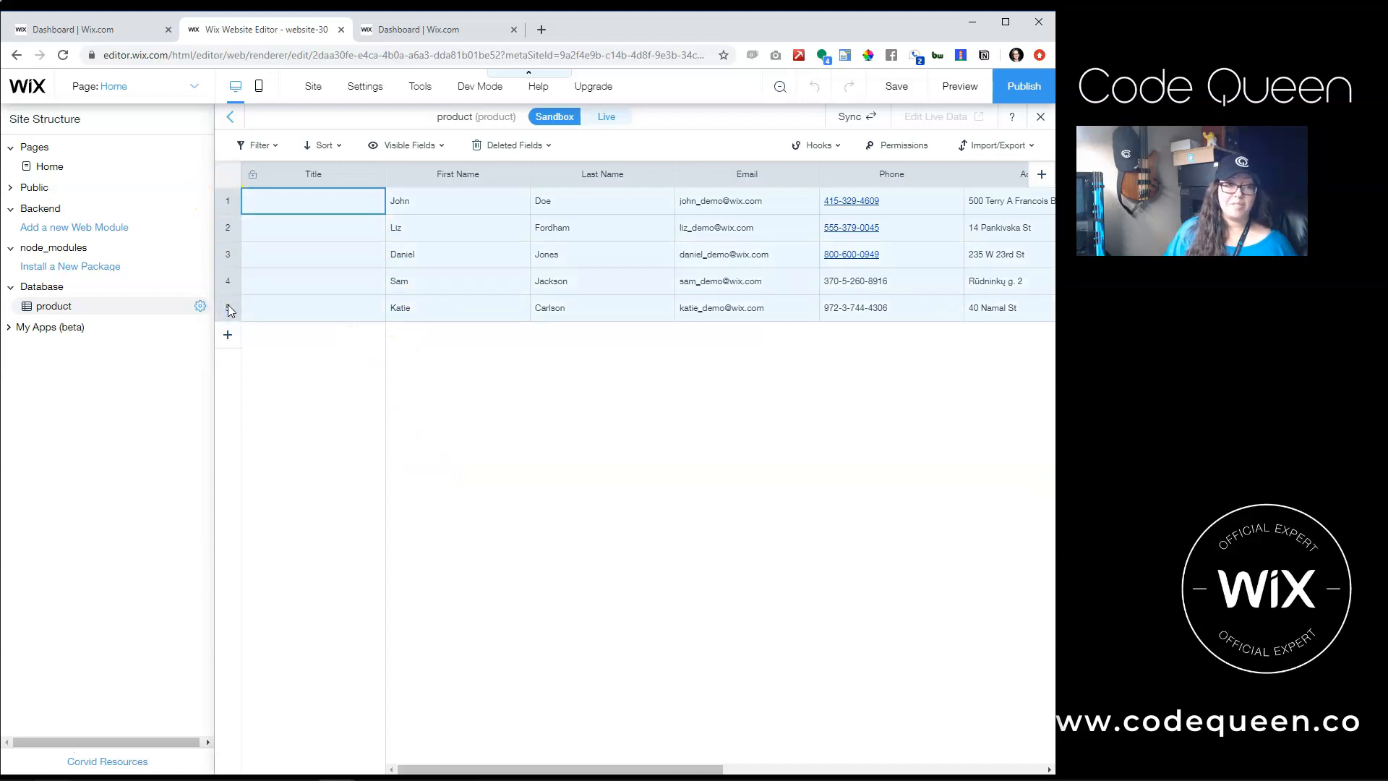
pyautogui.rightClick(228, 309)
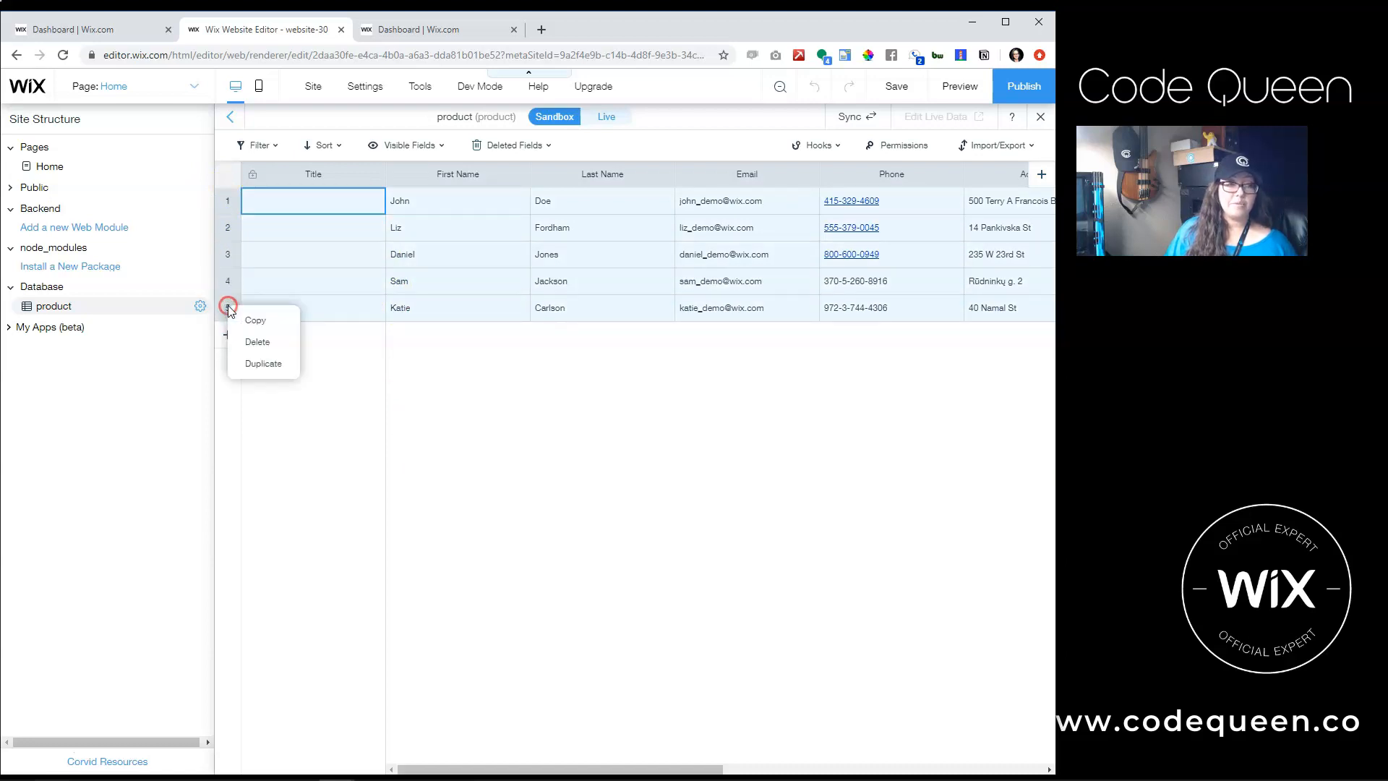
pyautogui.click(273, 365)
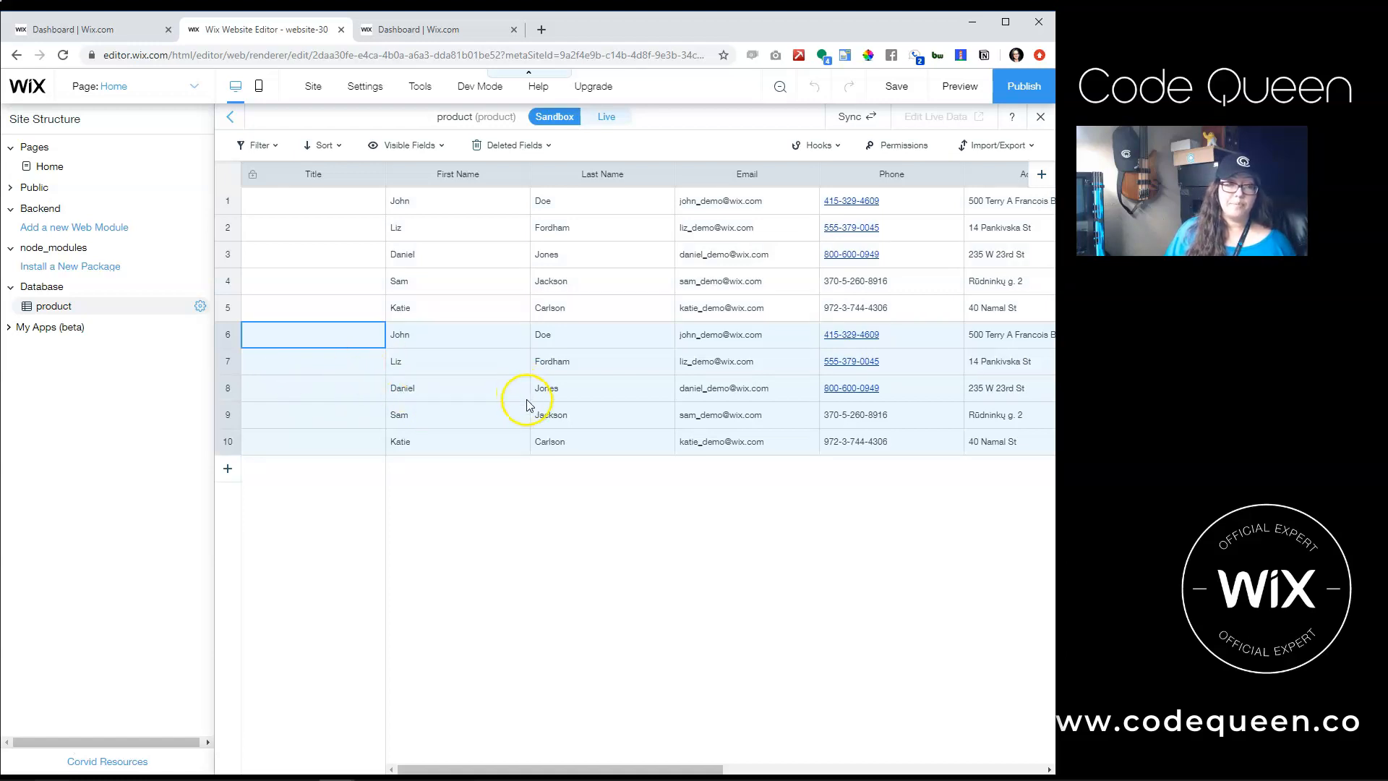
# Hide the First Name, Last Name, Phone, Address, Country and Company fields in the product collection.
pyautogui.click(426, 158)
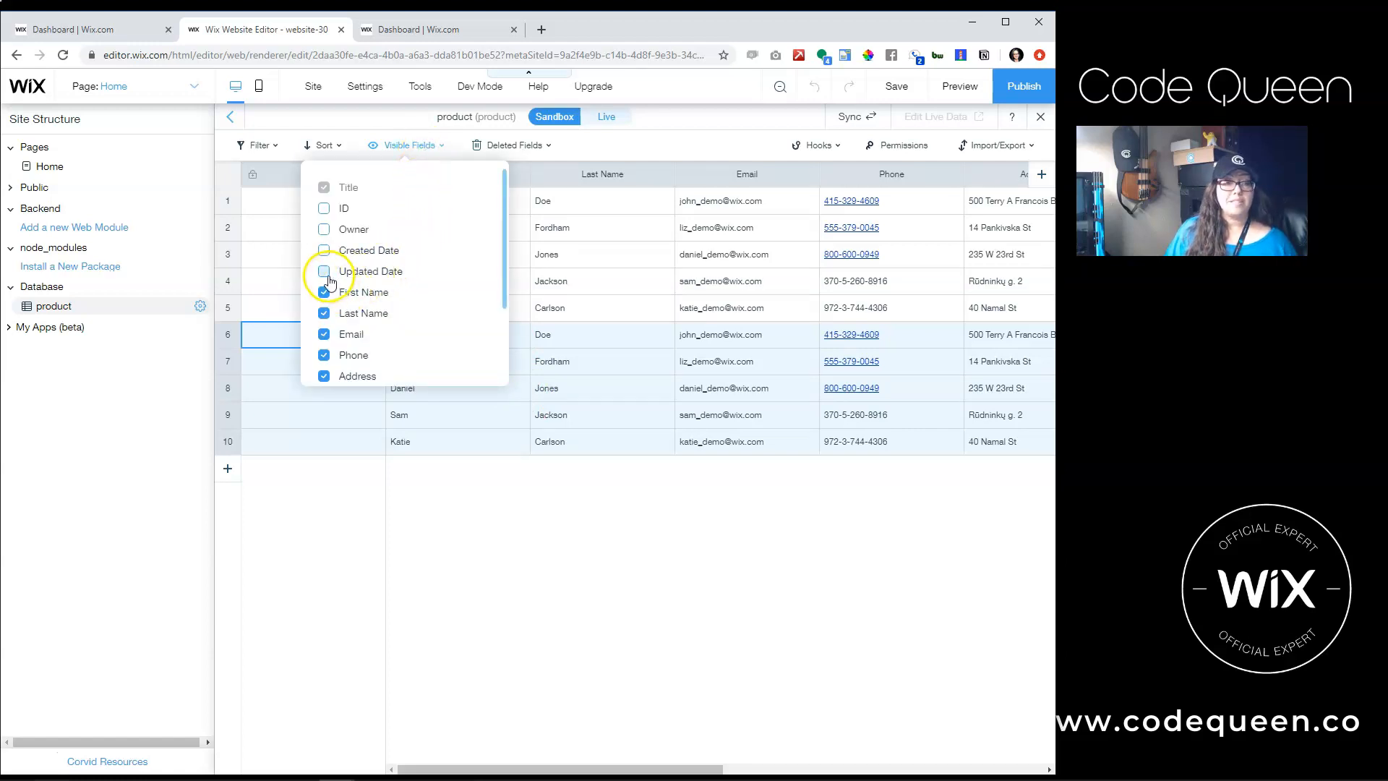
pyautogui.click(324, 292)
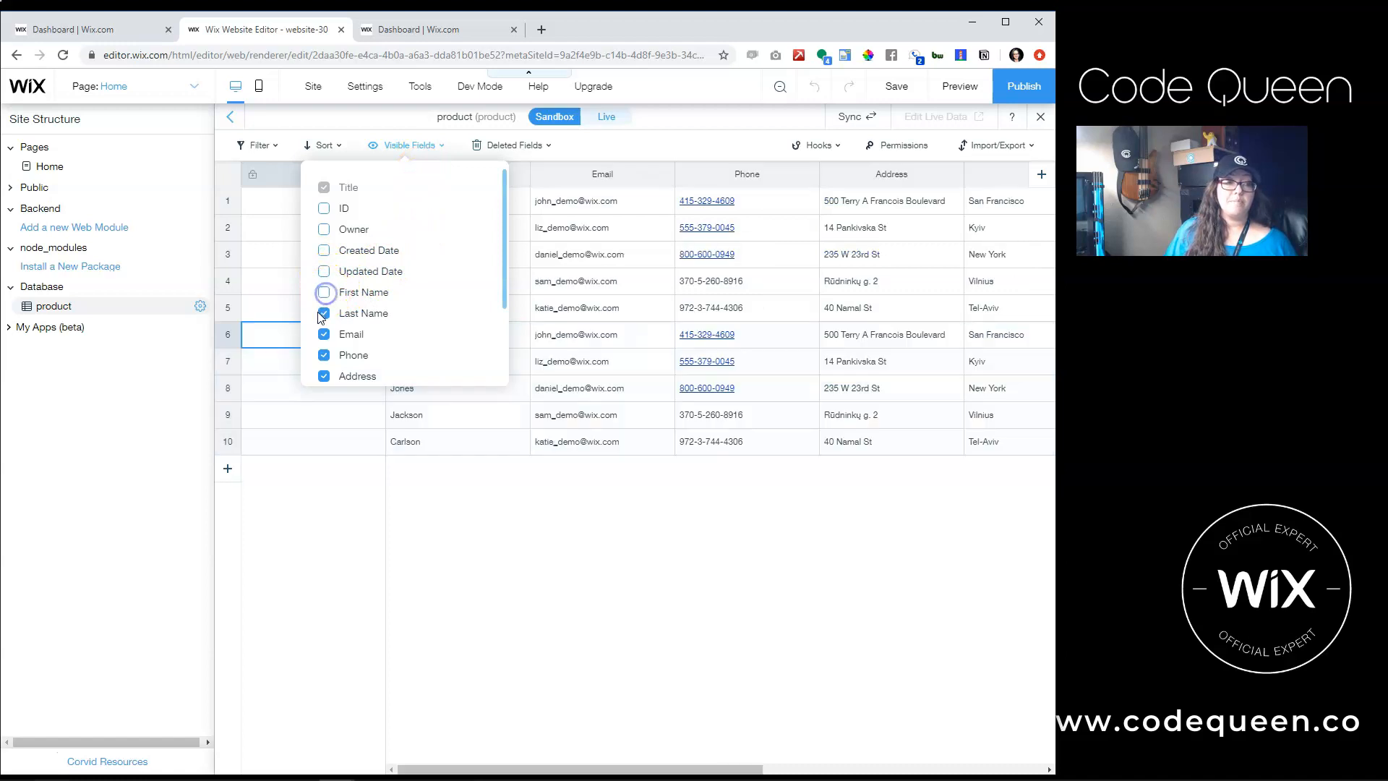
pyautogui.click(324, 314)
pyautogui.click(323, 355)
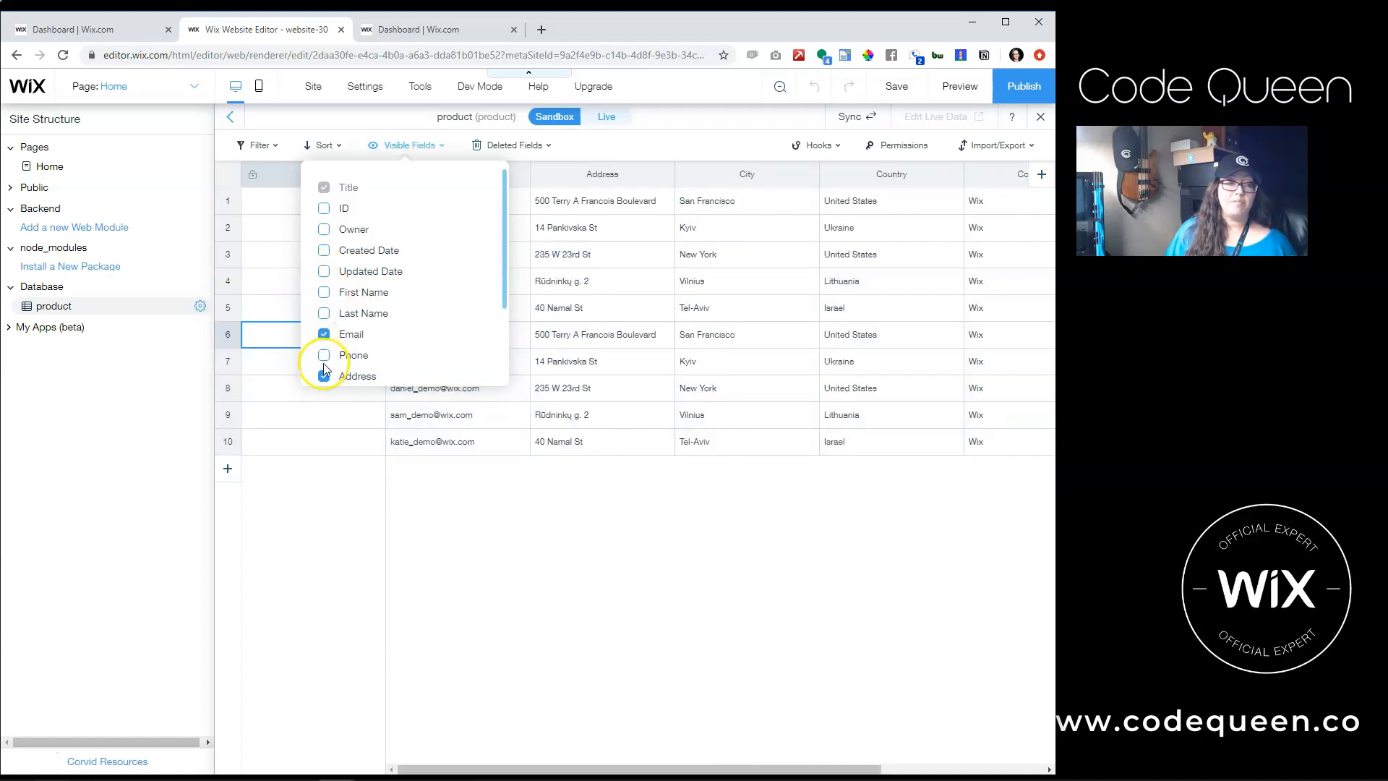
pyautogui.click(324, 376)
pyautogui.scroll(-2, 333, 347)
pyautogui.click(324, 317)
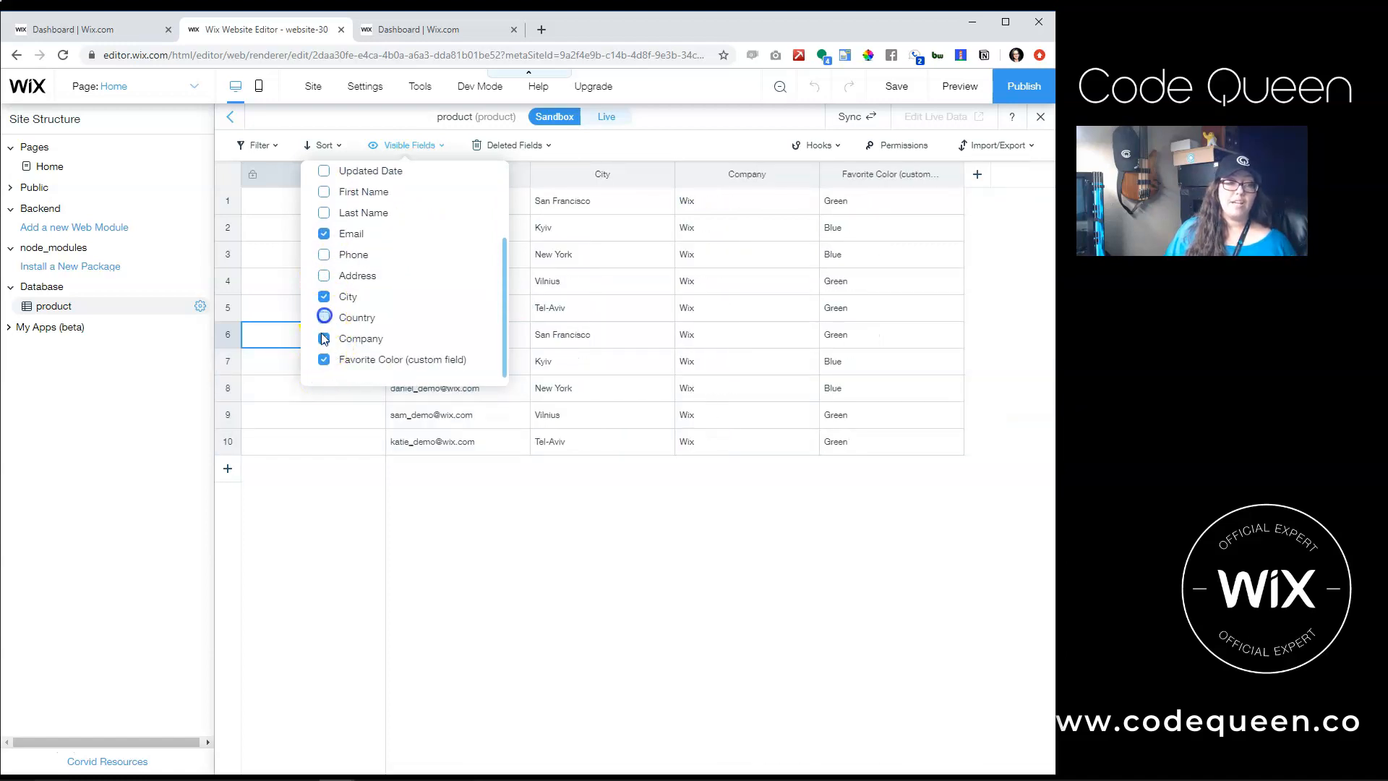
pyautogui.click(324, 338)
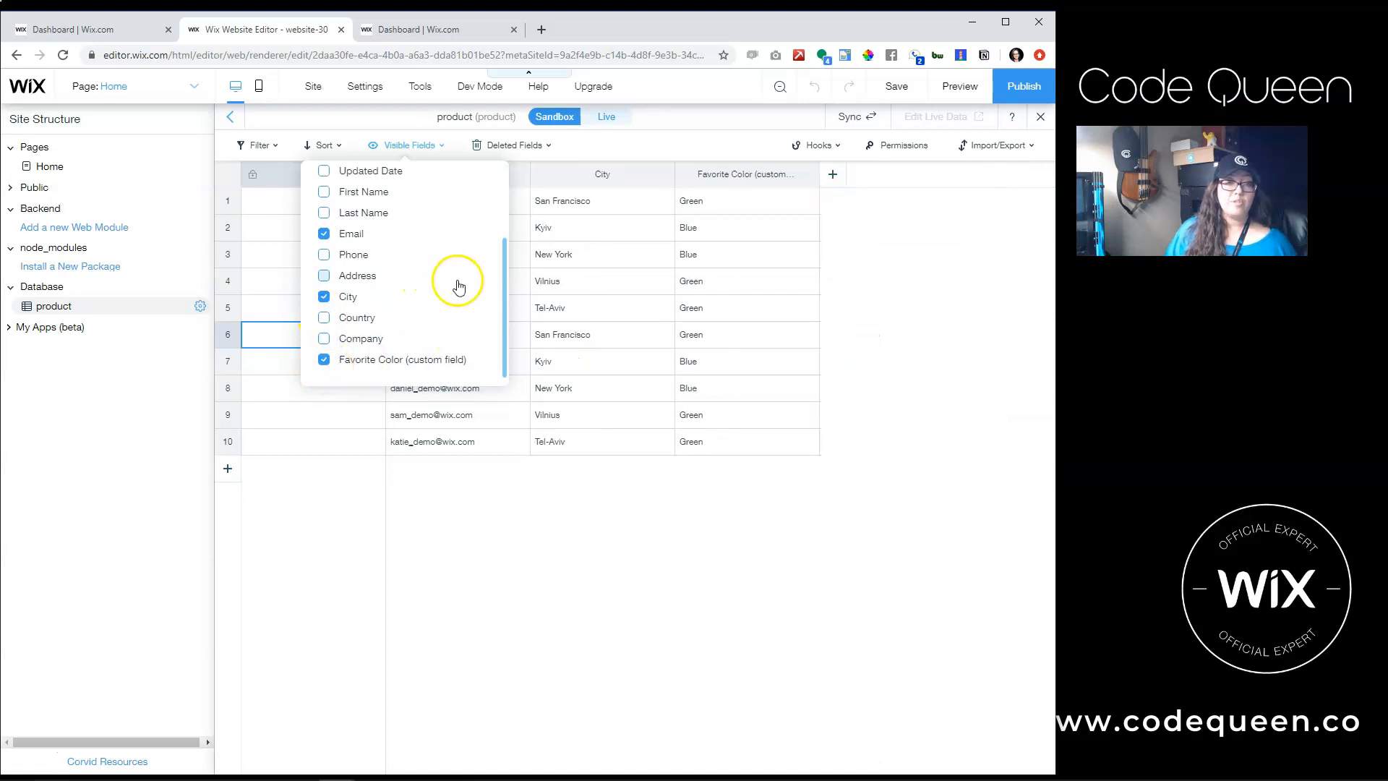
# Show the ID field in the product collection and widen its column to fit the full IDs.
pyautogui.scroll(2, 457, 310)
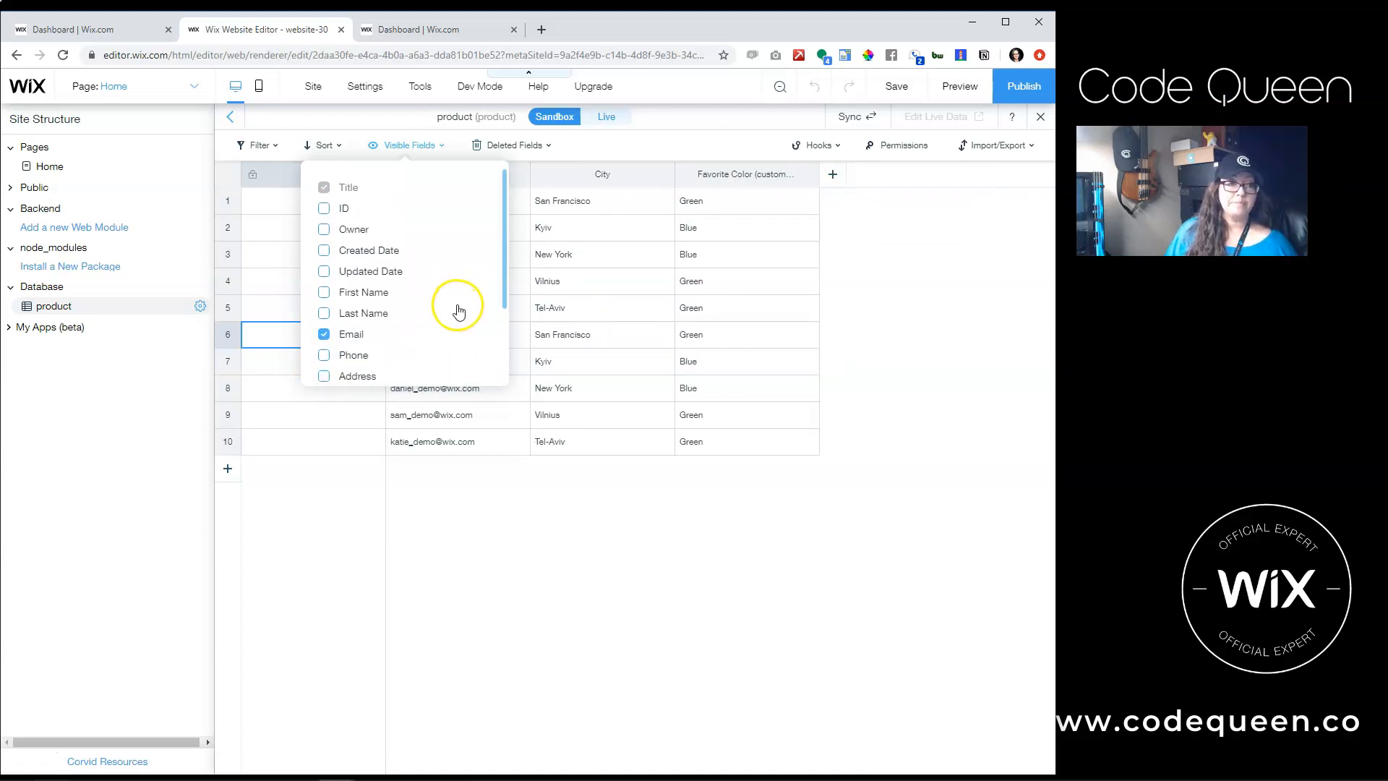
pyautogui.click(325, 210)
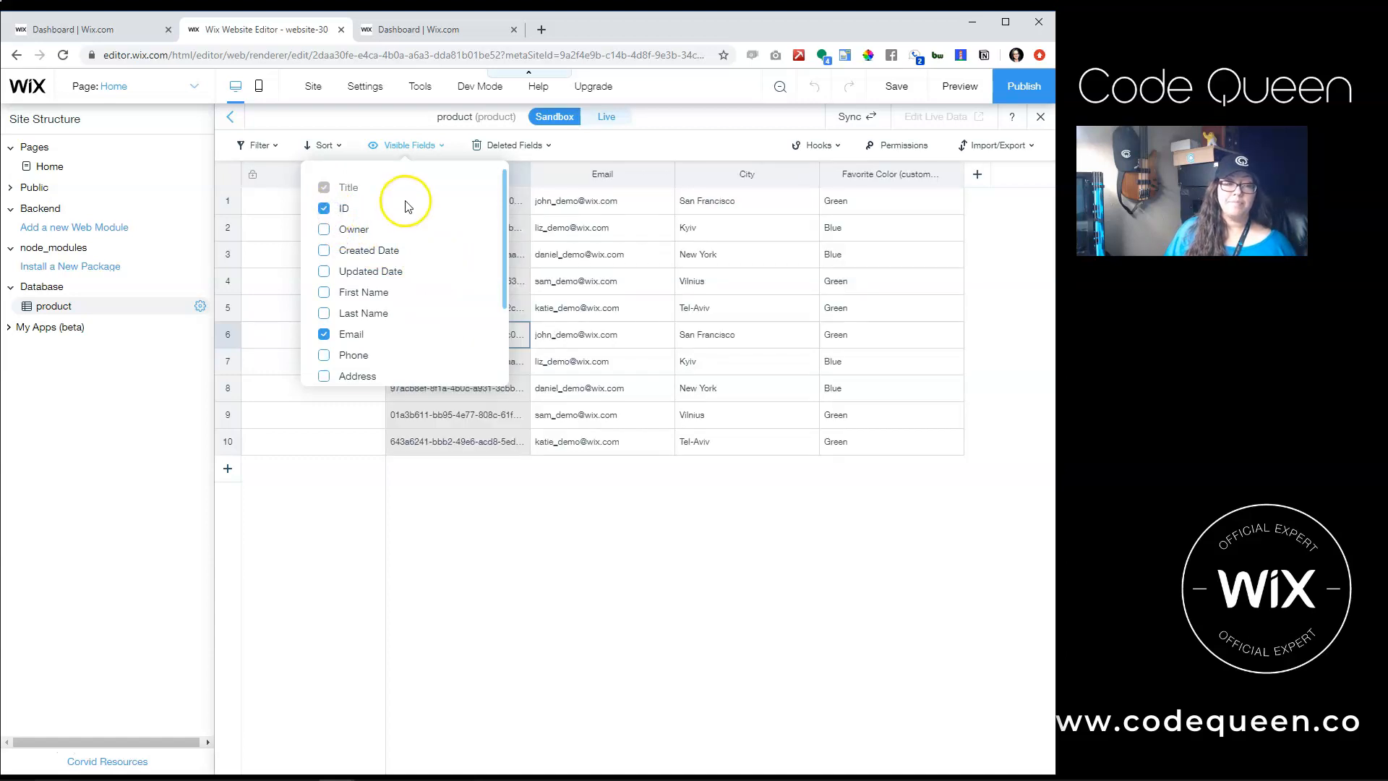
pyautogui.click(521, 506)
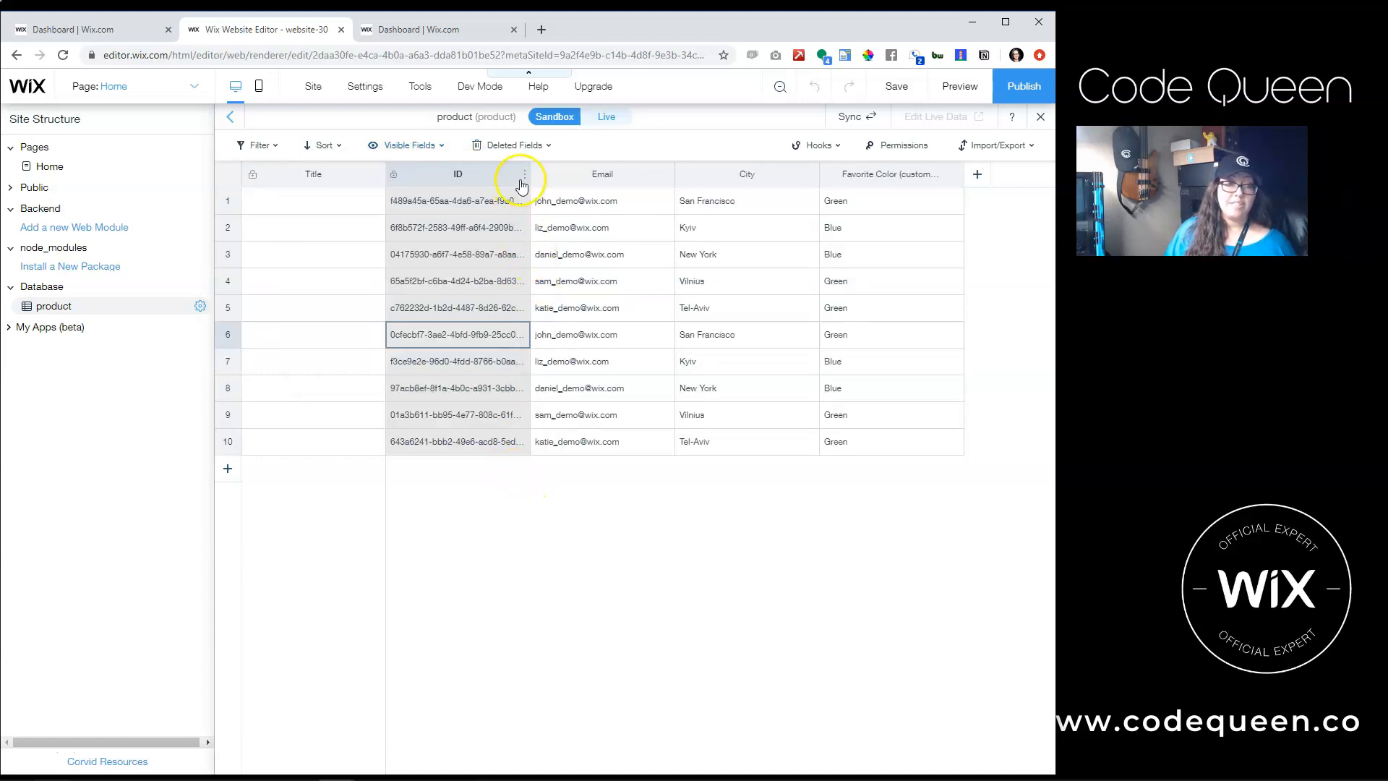
pyautogui.moveTo(528, 174); pyautogui.dragTo(610, 175)
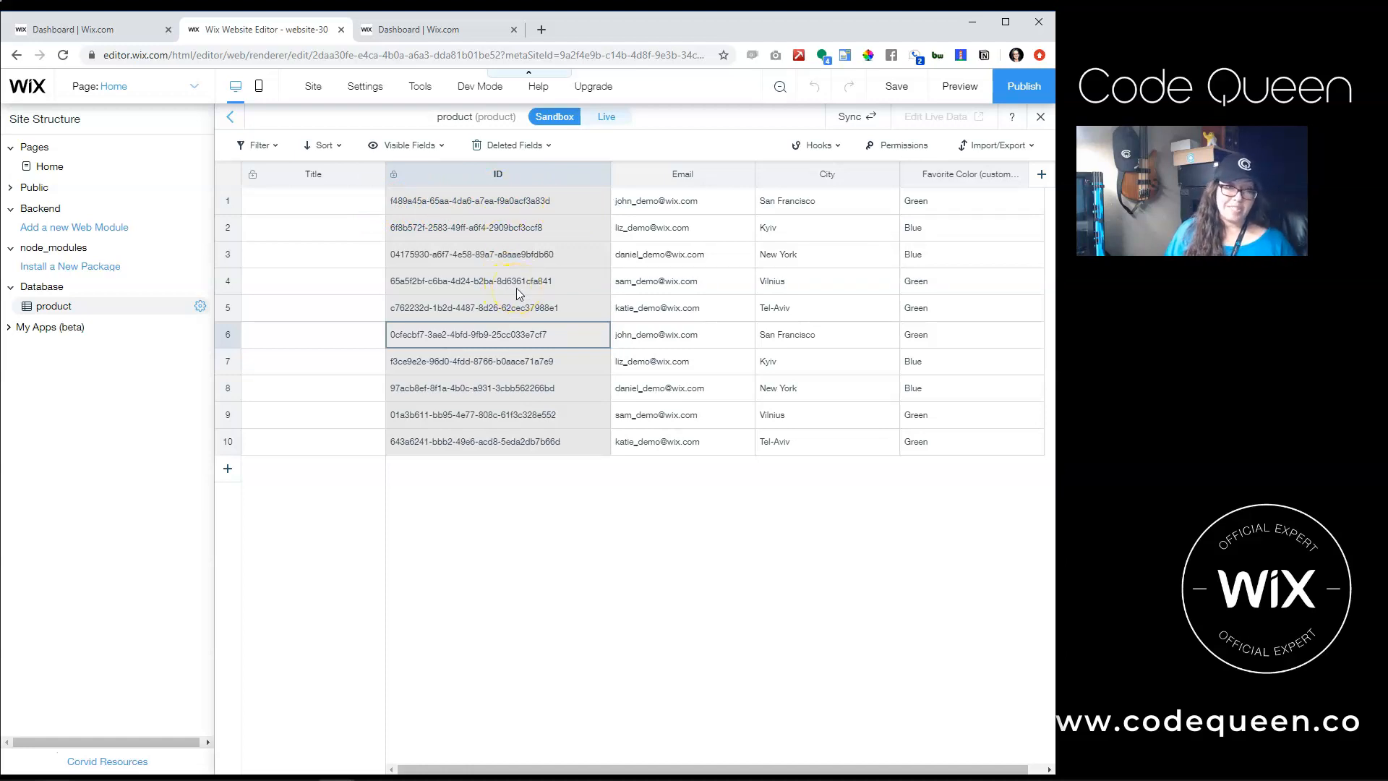
# Show the Owner field in the product collection and select its value in row 1.
pyautogui.click(392, 152)
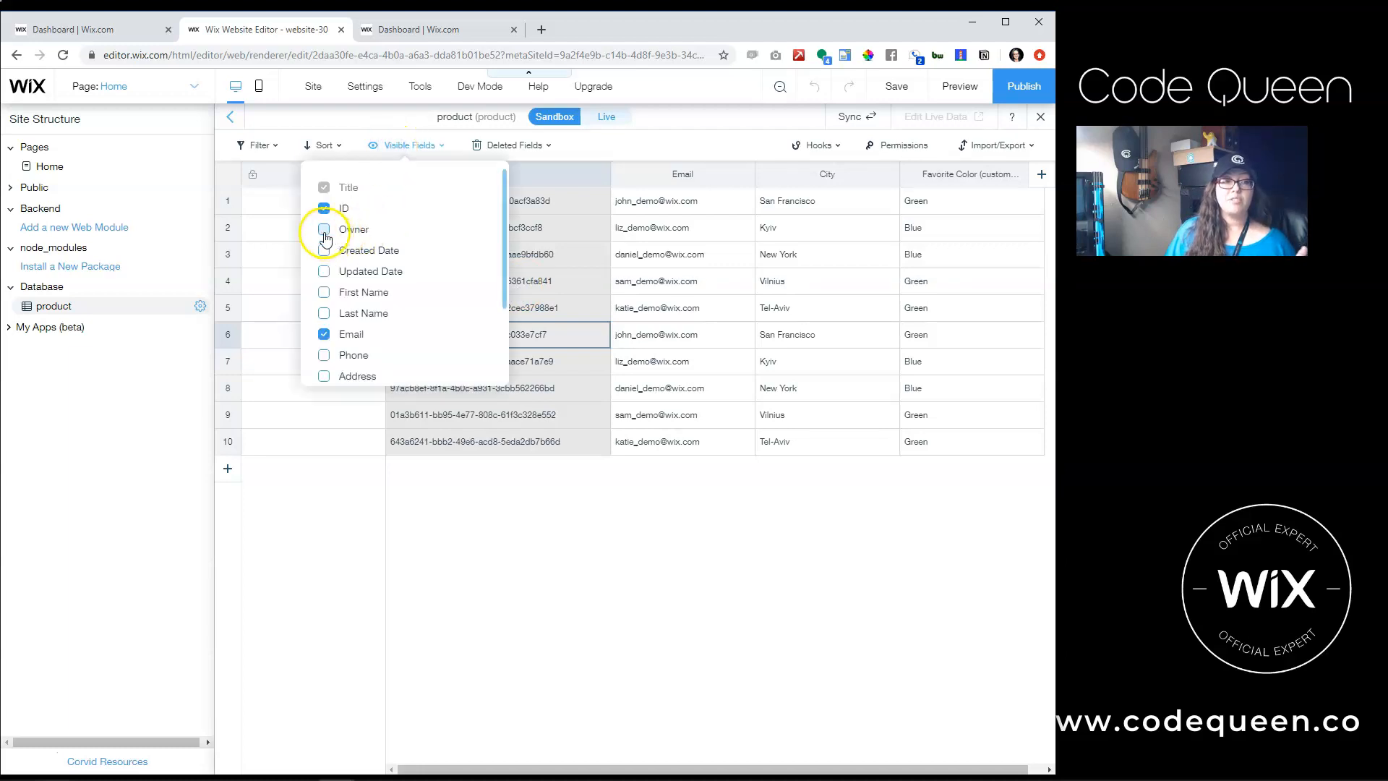
pyautogui.click(324, 230)
pyautogui.click(629, 480)
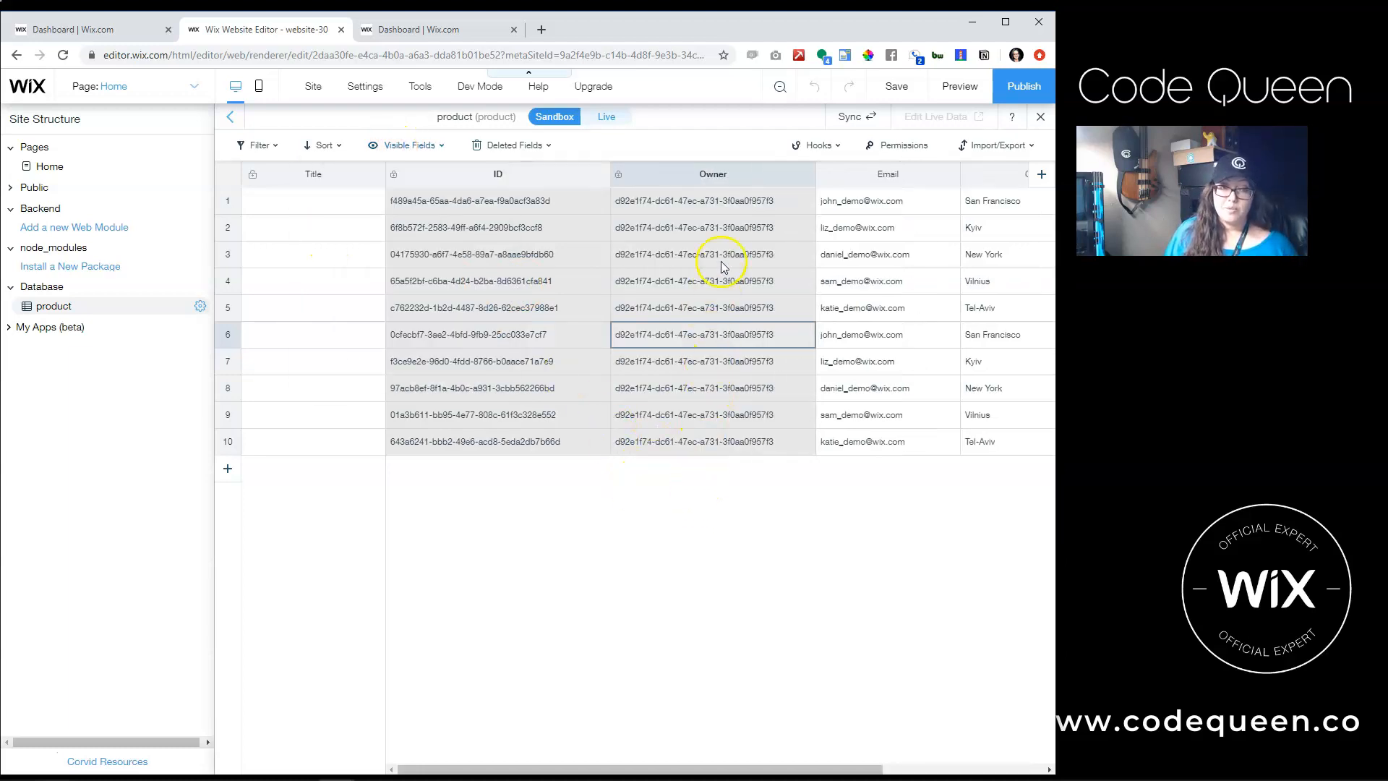
pyautogui.click(736, 207)
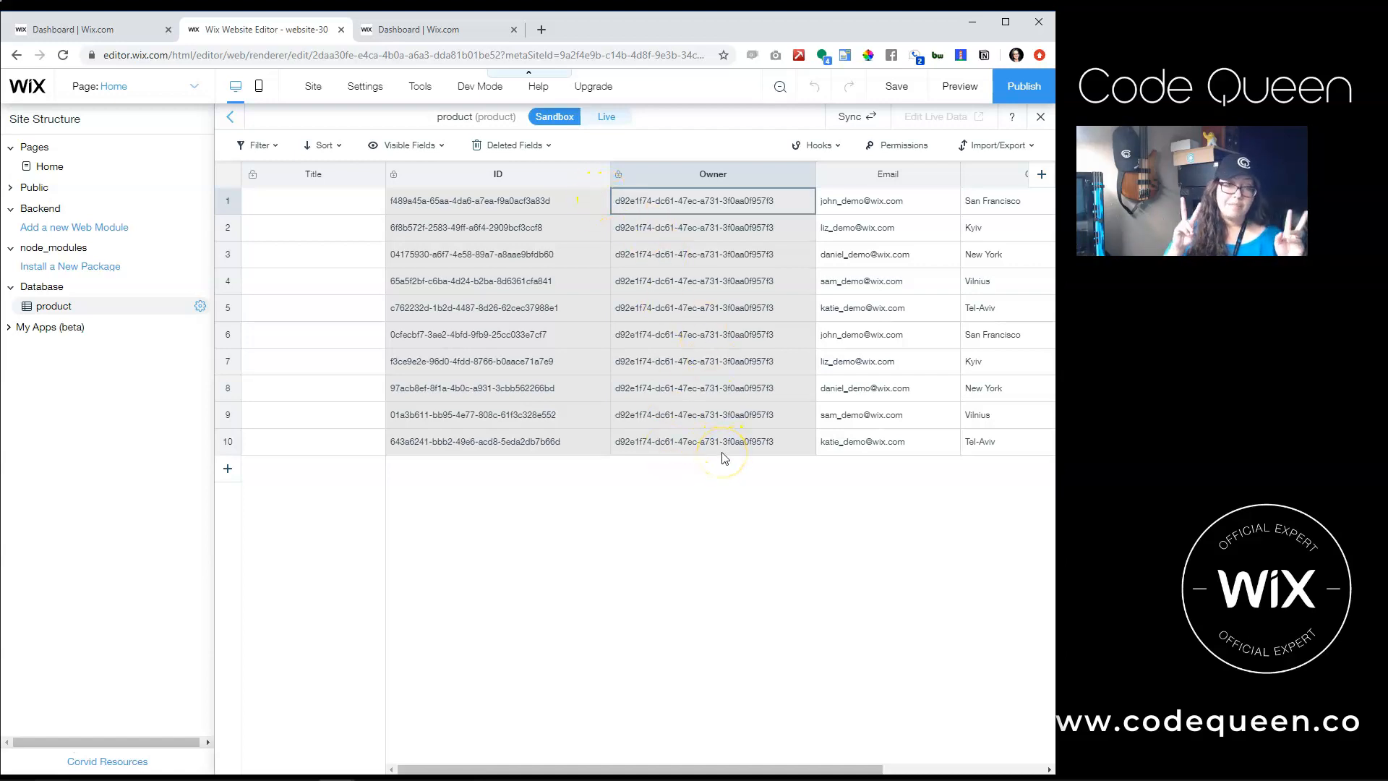
# Filter the product collection by Title with the Contains condition and a person's first name as the value.
pyautogui.click(259, 145)
pyautogui.click(254, 221)
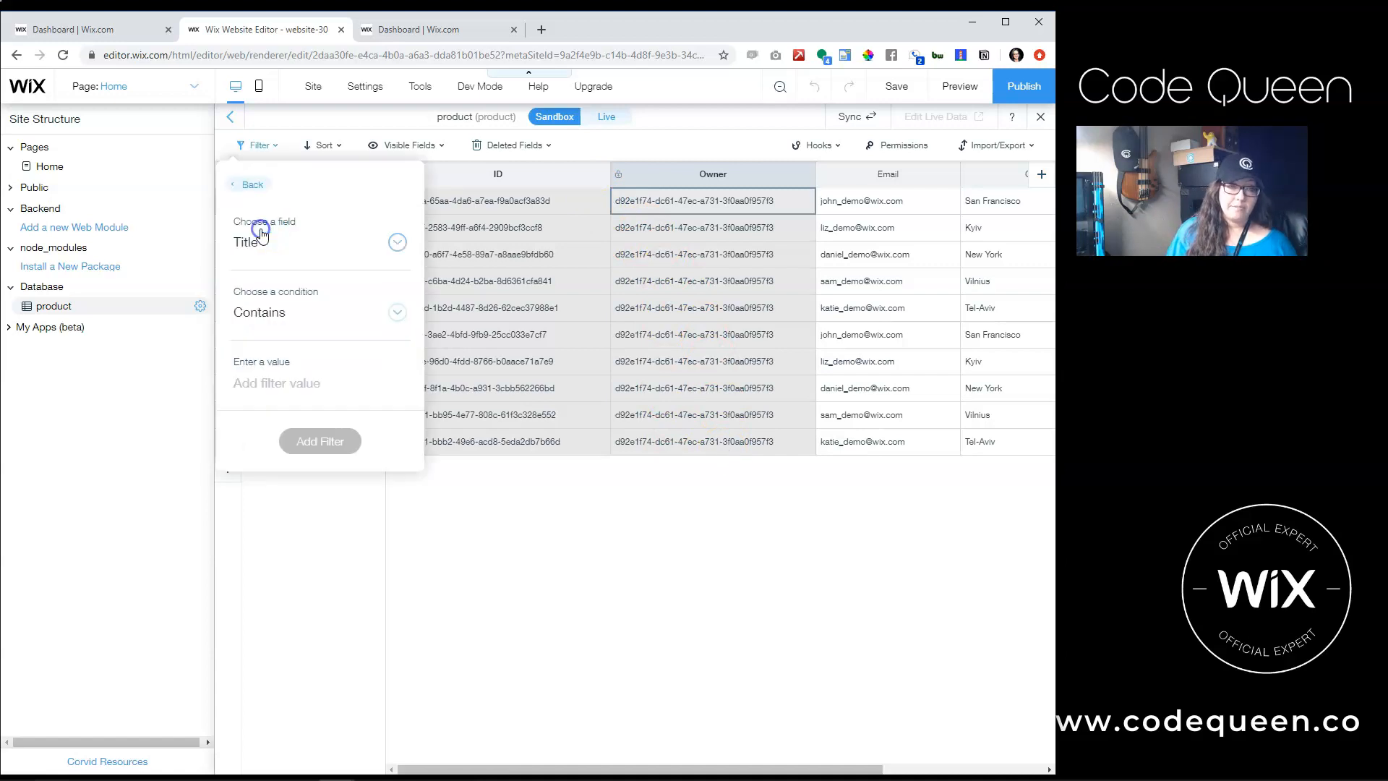
pyautogui.click(278, 392)
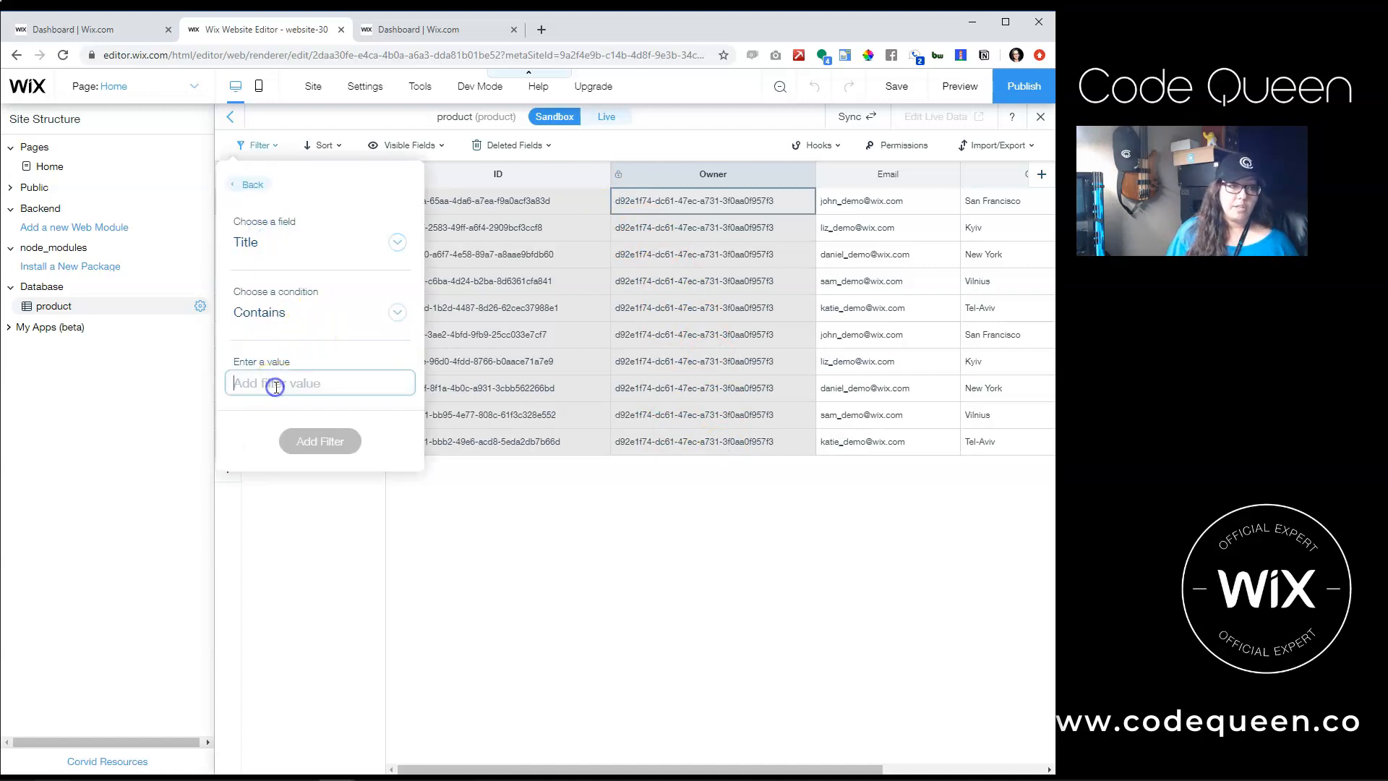
pyautogui.write('john')
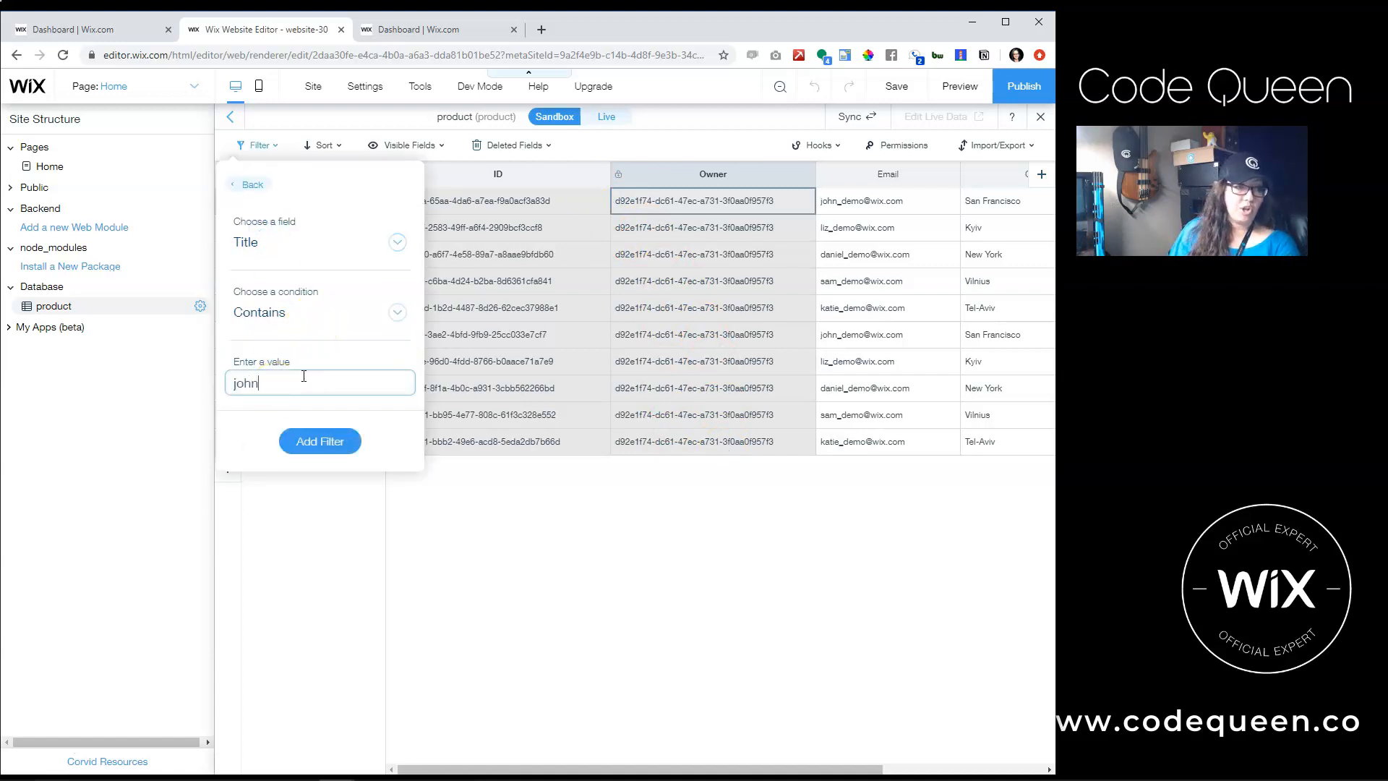
pyautogui.click(320, 441)
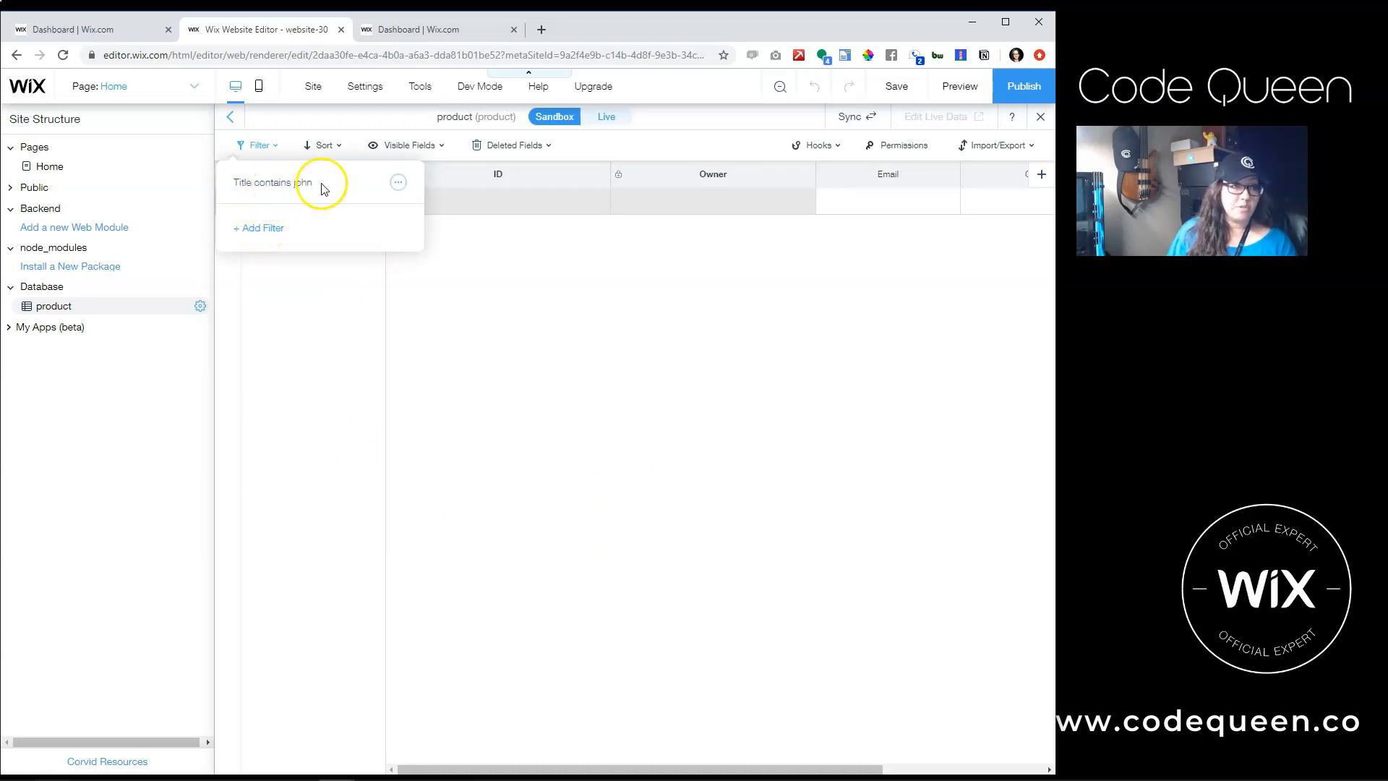
# Edit the filter to use the First Name field, keep the Contains condition, re-enter the first name and save it.
pyautogui.click(399, 182)
pyautogui.click(447, 186)
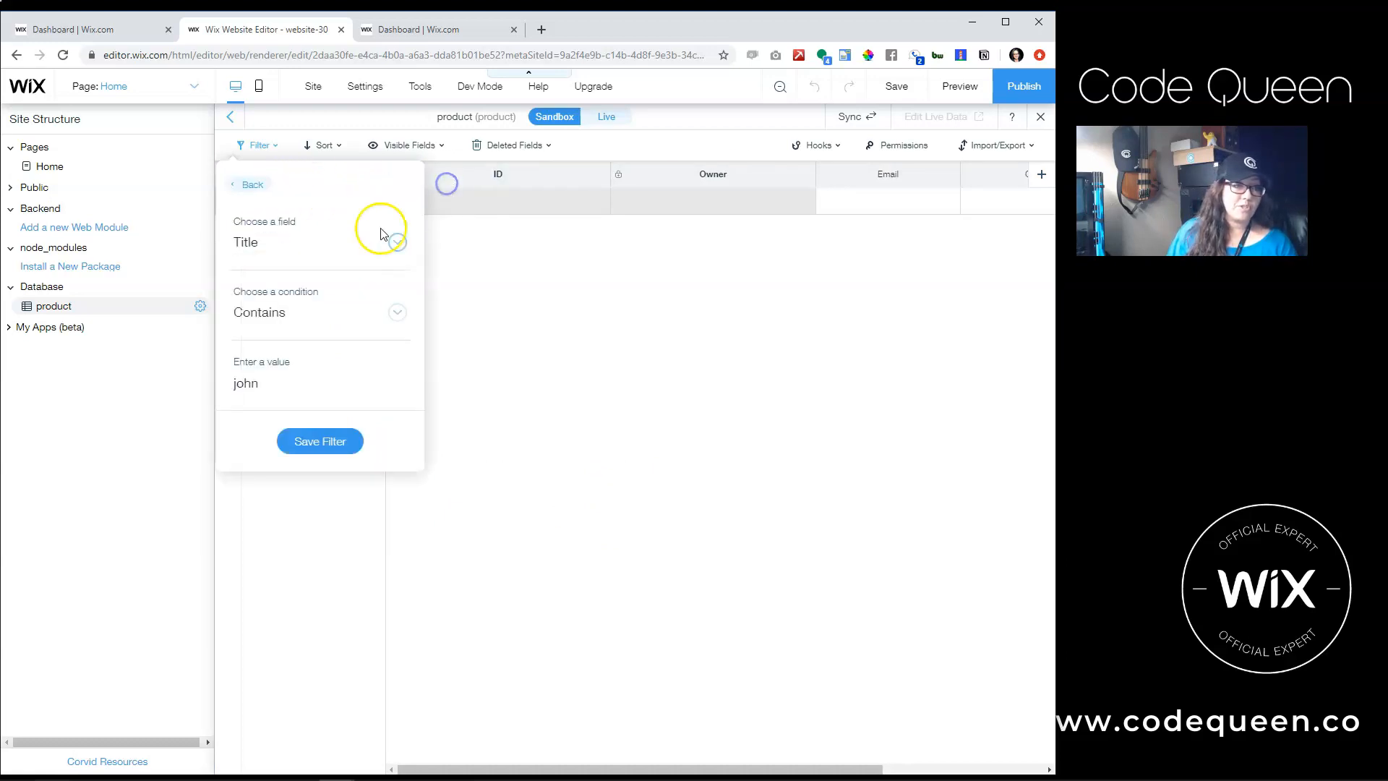
pyautogui.click(285, 249)
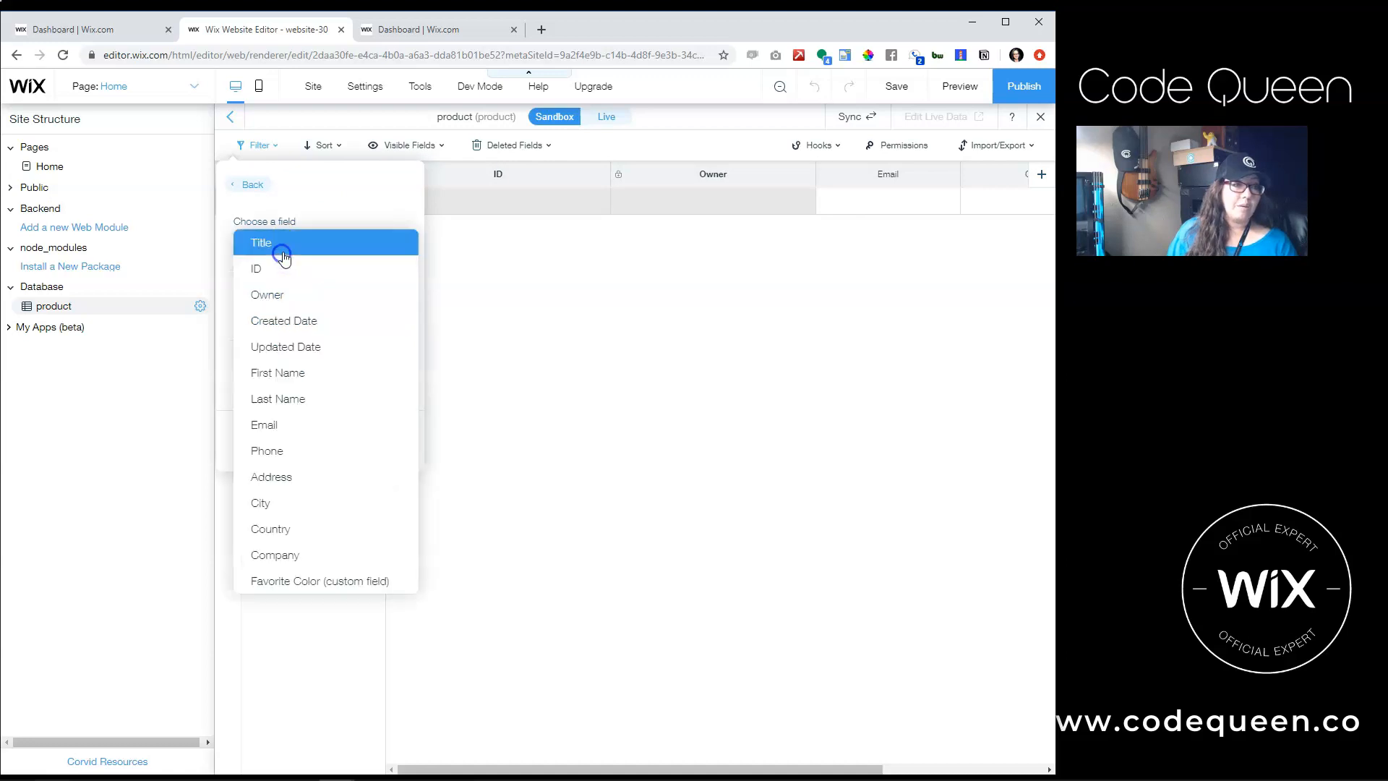
pyautogui.click(278, 372)
pyautogui.click(274, 380)
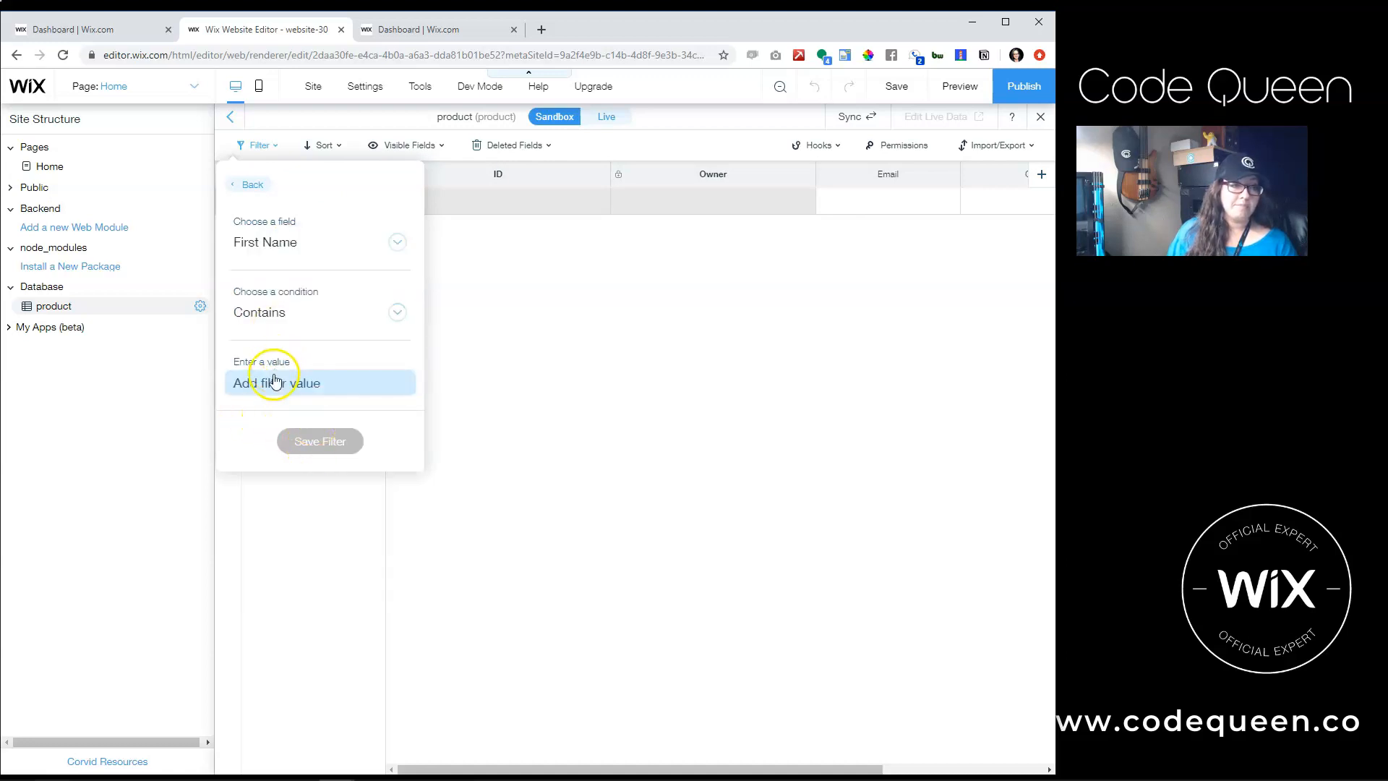
pyautogui.write('john')
pyautogui.click(311, 444)
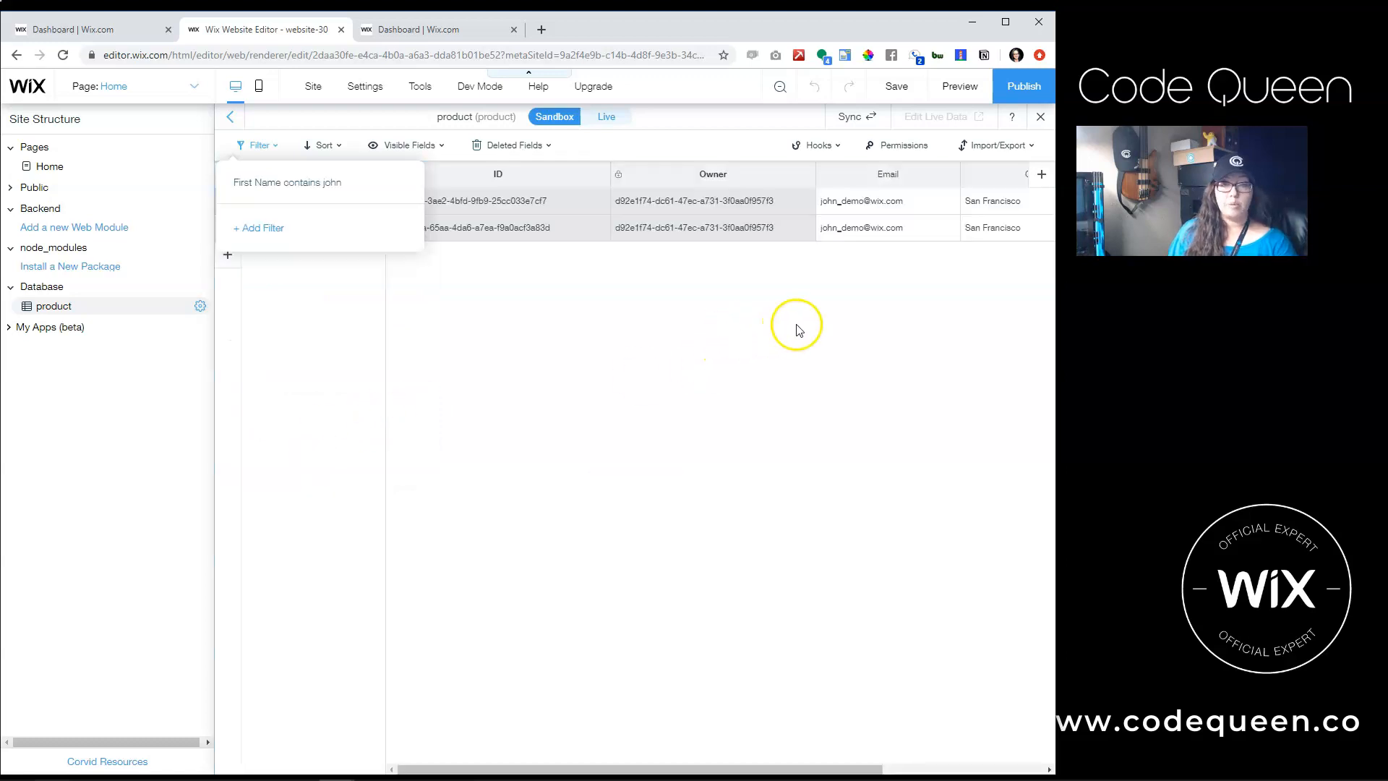
pyautogui.click(748, 363)
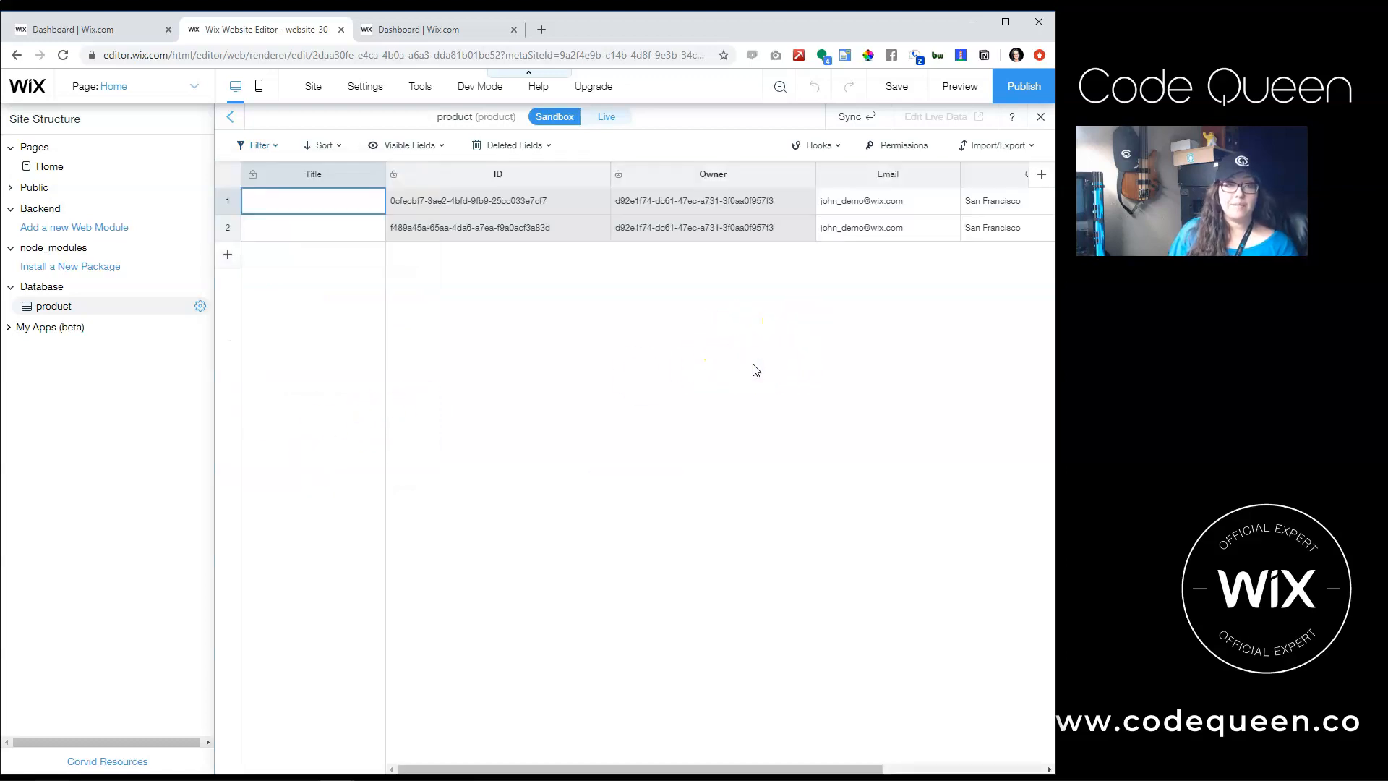
# Remove the First Name filter from the product collection.
pyautogui.click(260, 146)
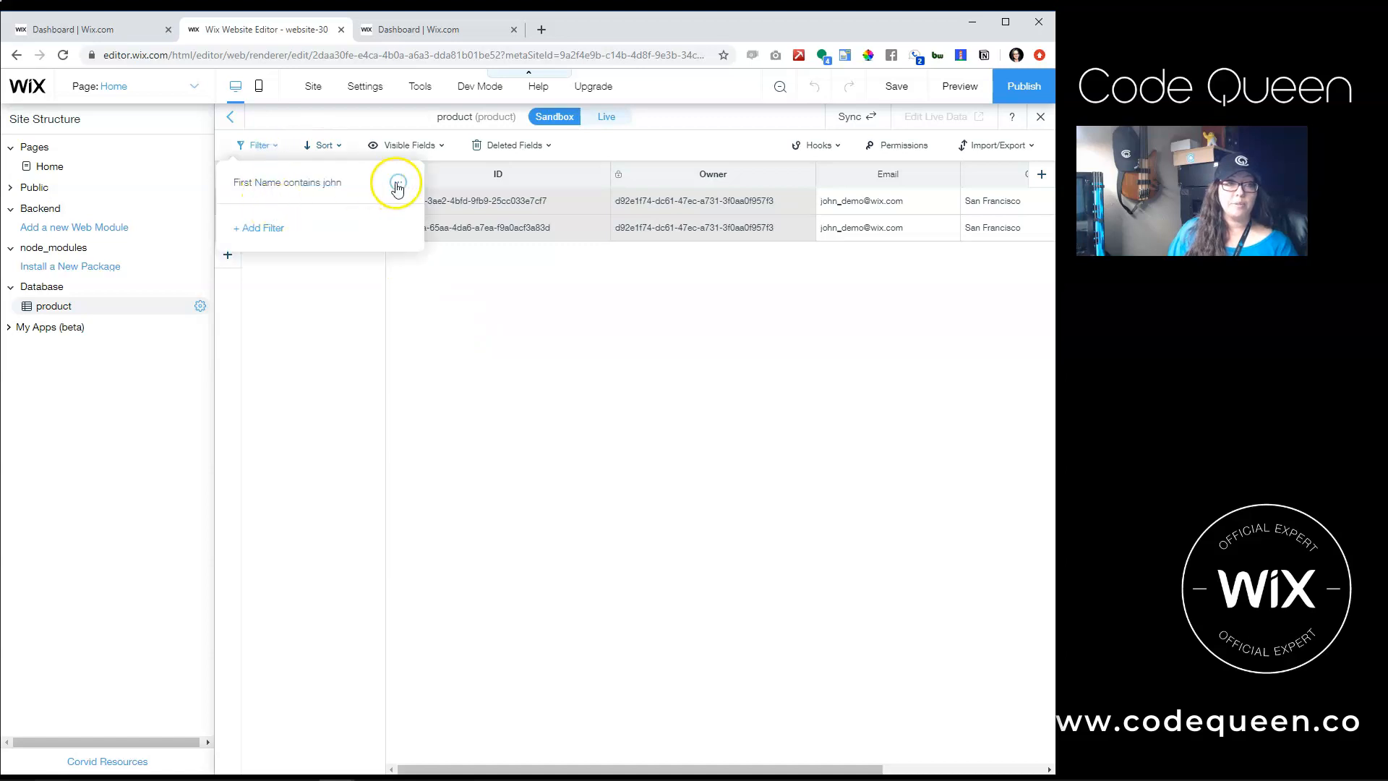
pyautogui.click(398, 187)
pyautogui.click(446, 204)
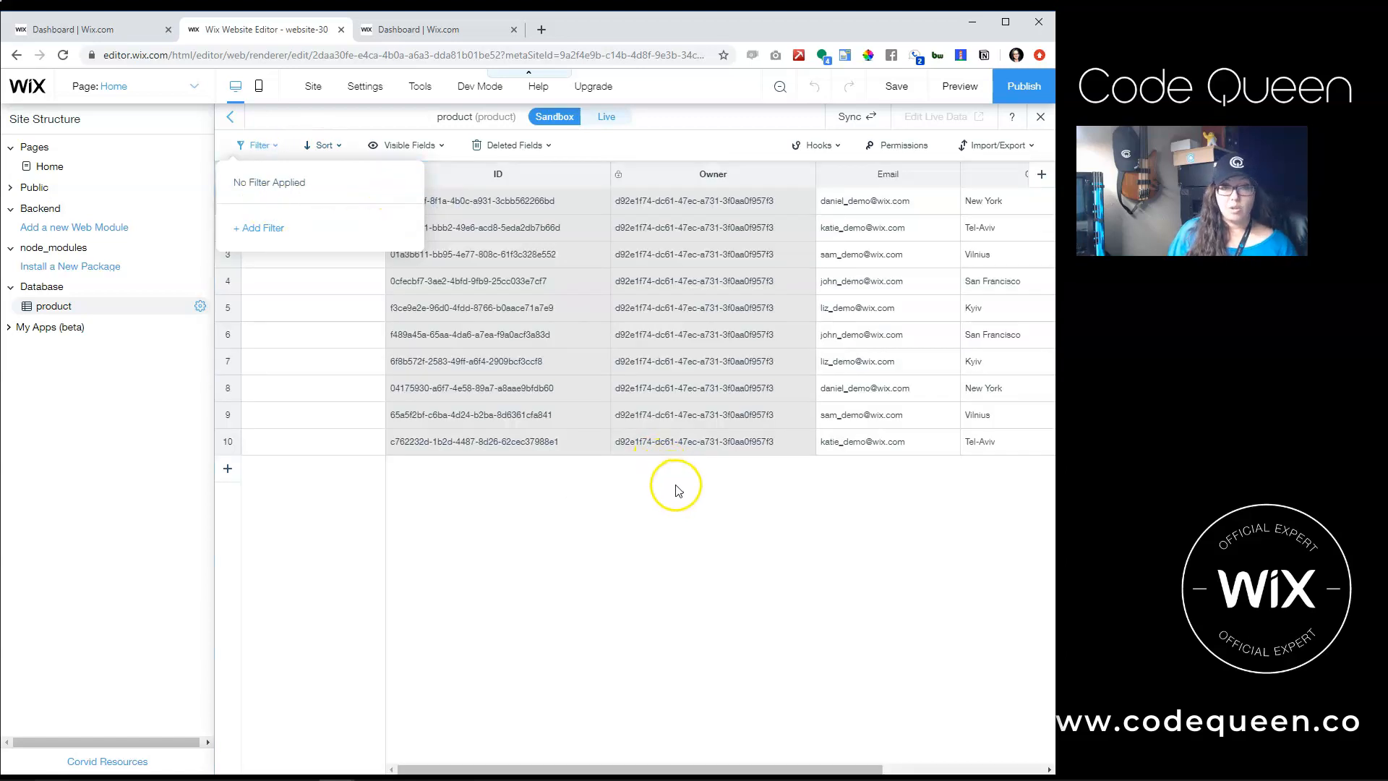
pyautogui.click(676, 493)
# Review the collection's sort options and make the Created Date and Updated Date fields visible.
pyautogui.click(324, 145)
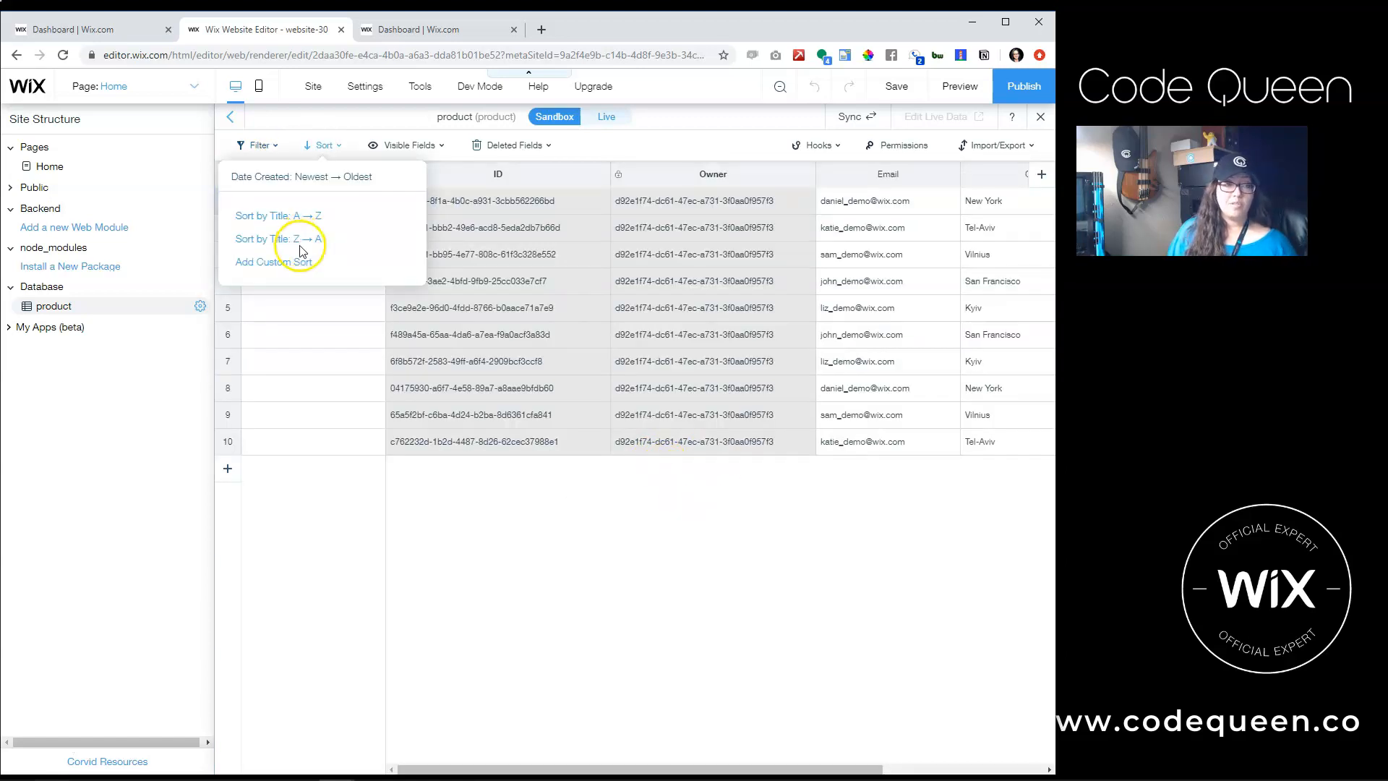
pyautogui.click(578, 567)
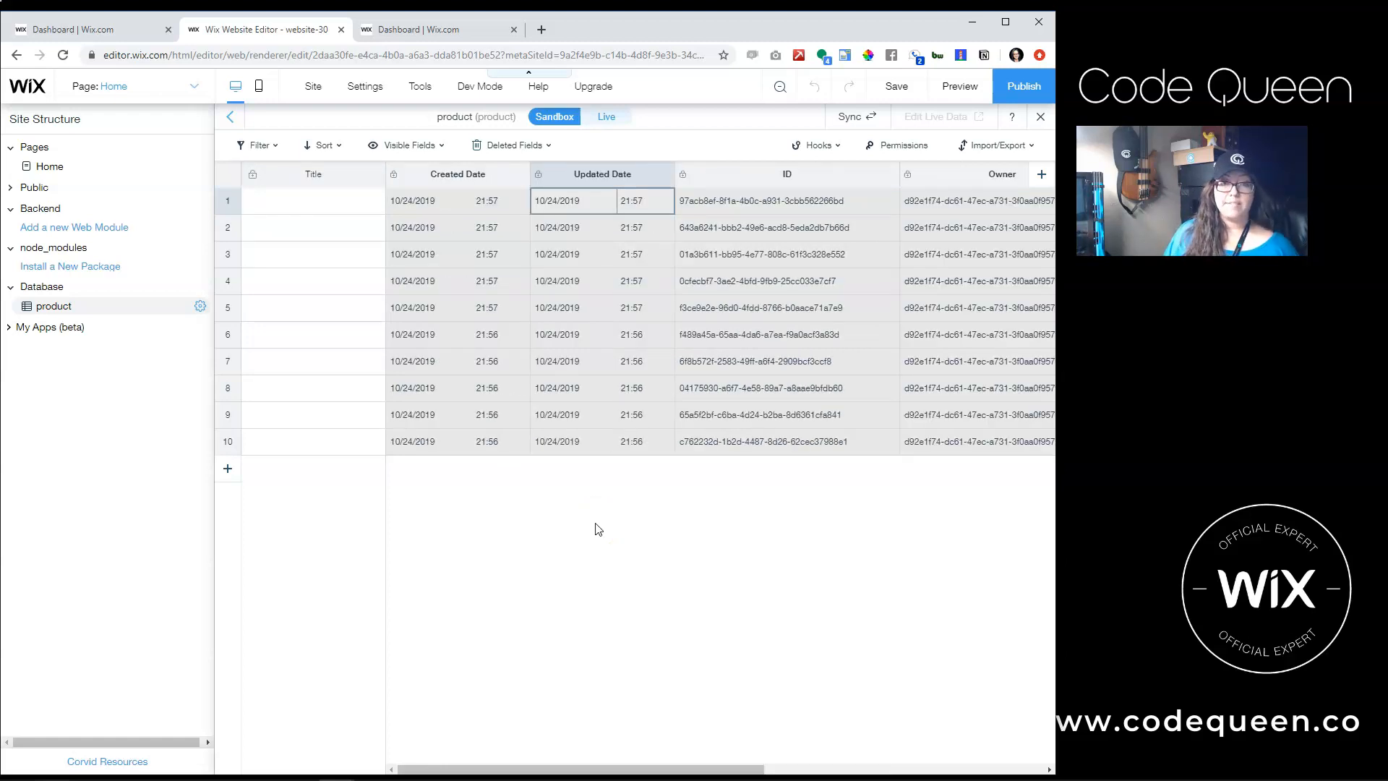
# Look through the remaining columns of the sandbox product collection, from Owner to Favorite Color.
pyautogui.click(851, 125)
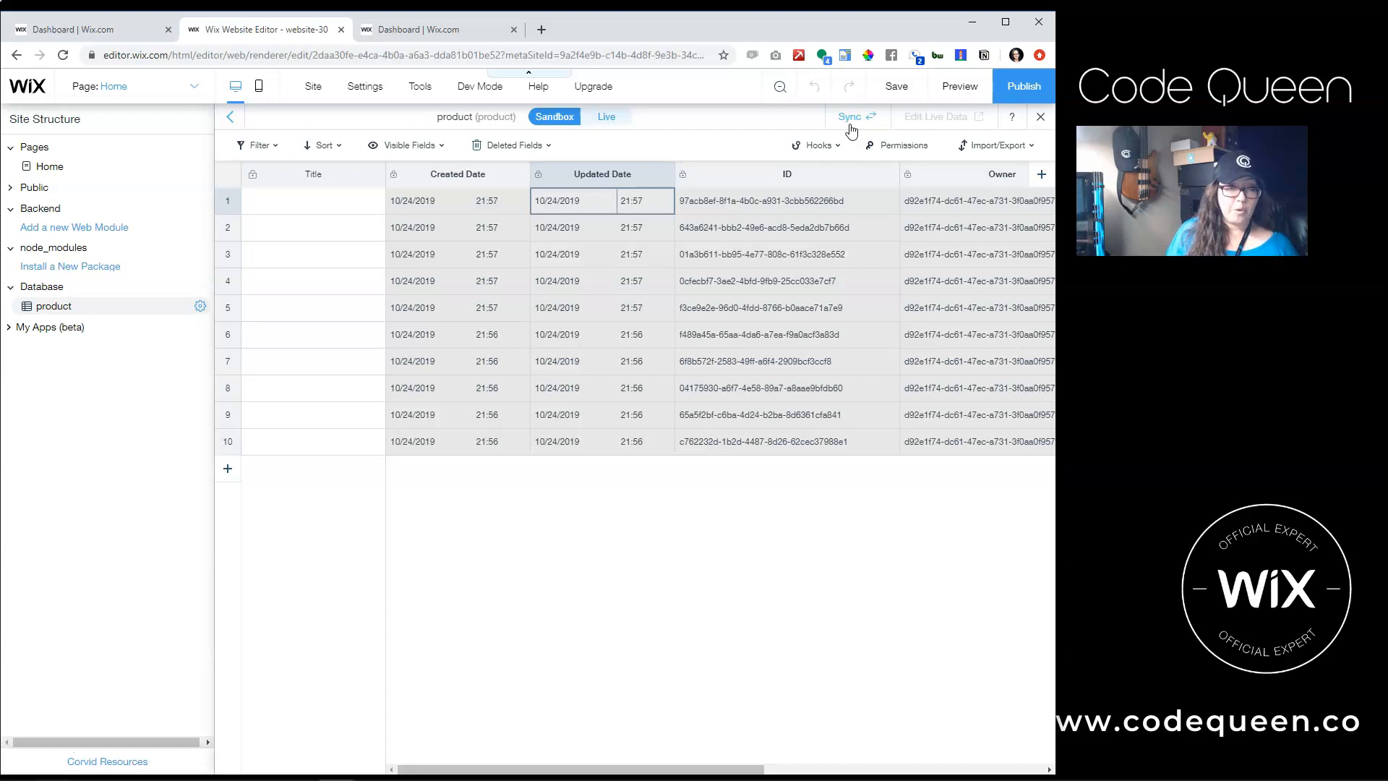
pyautogui.click(851, 129)
pyautogui.click(544, 129)
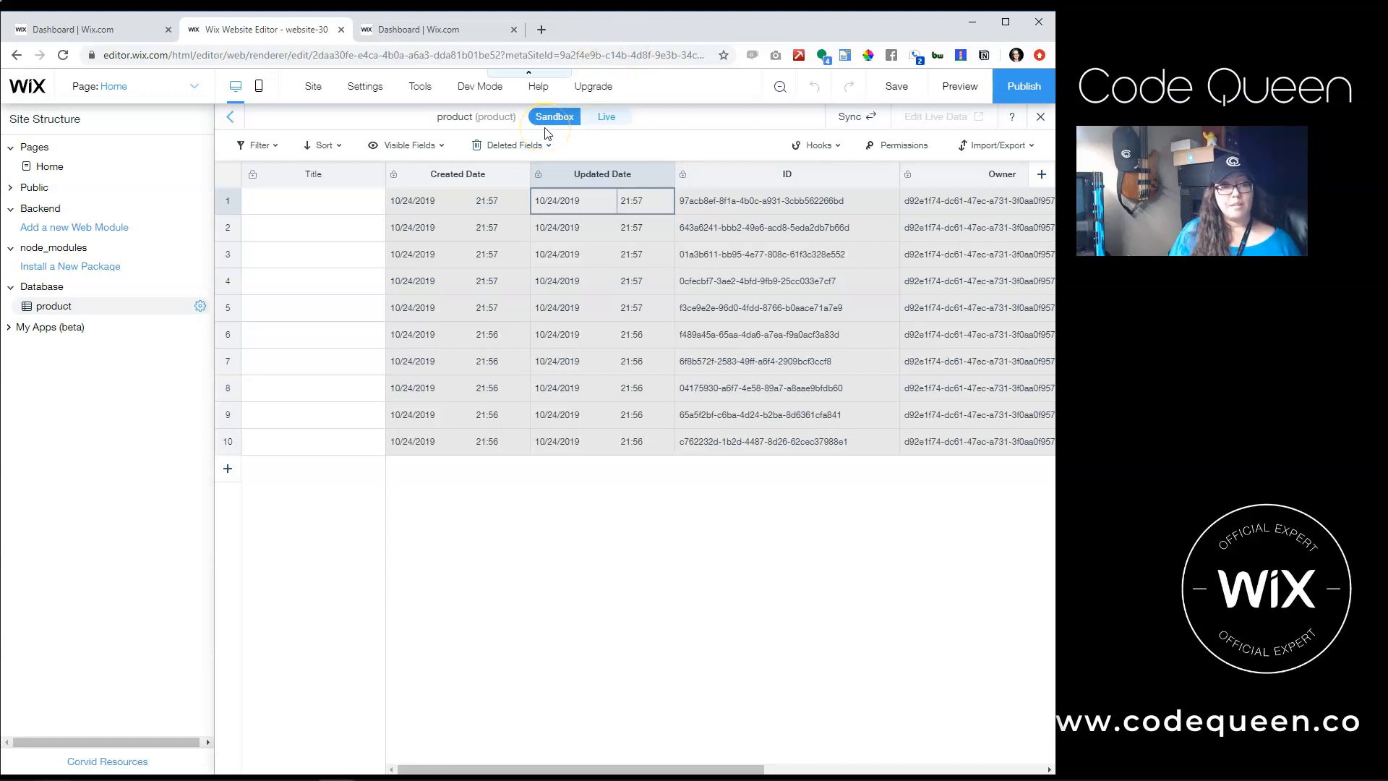
pyautogui.click(461, 769)
pyautogui.moveTo(460, 768); pyautogui.dragTo(804, 743)
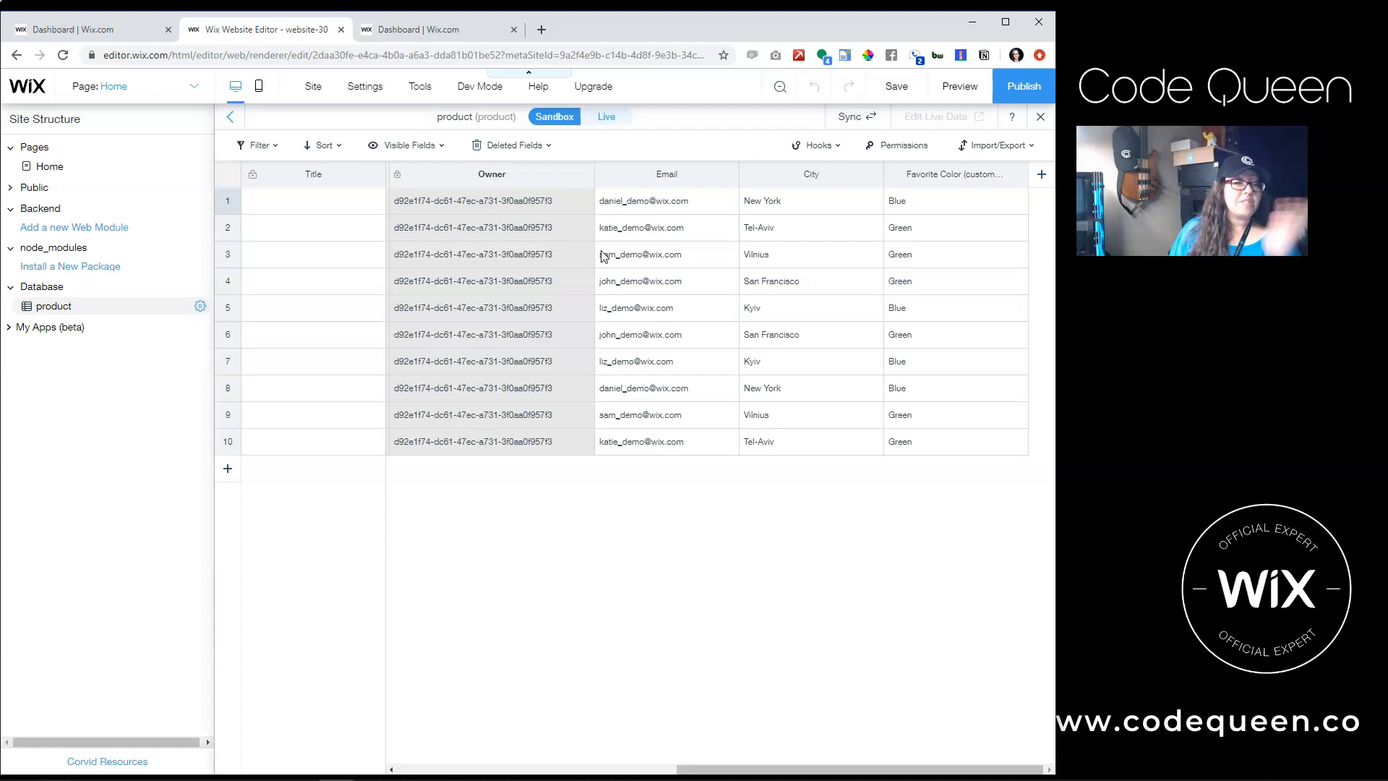
# Sync all product items from Sandbox to Live and publish the site while viewing the live collection.
pyautogui.click(860, 118)
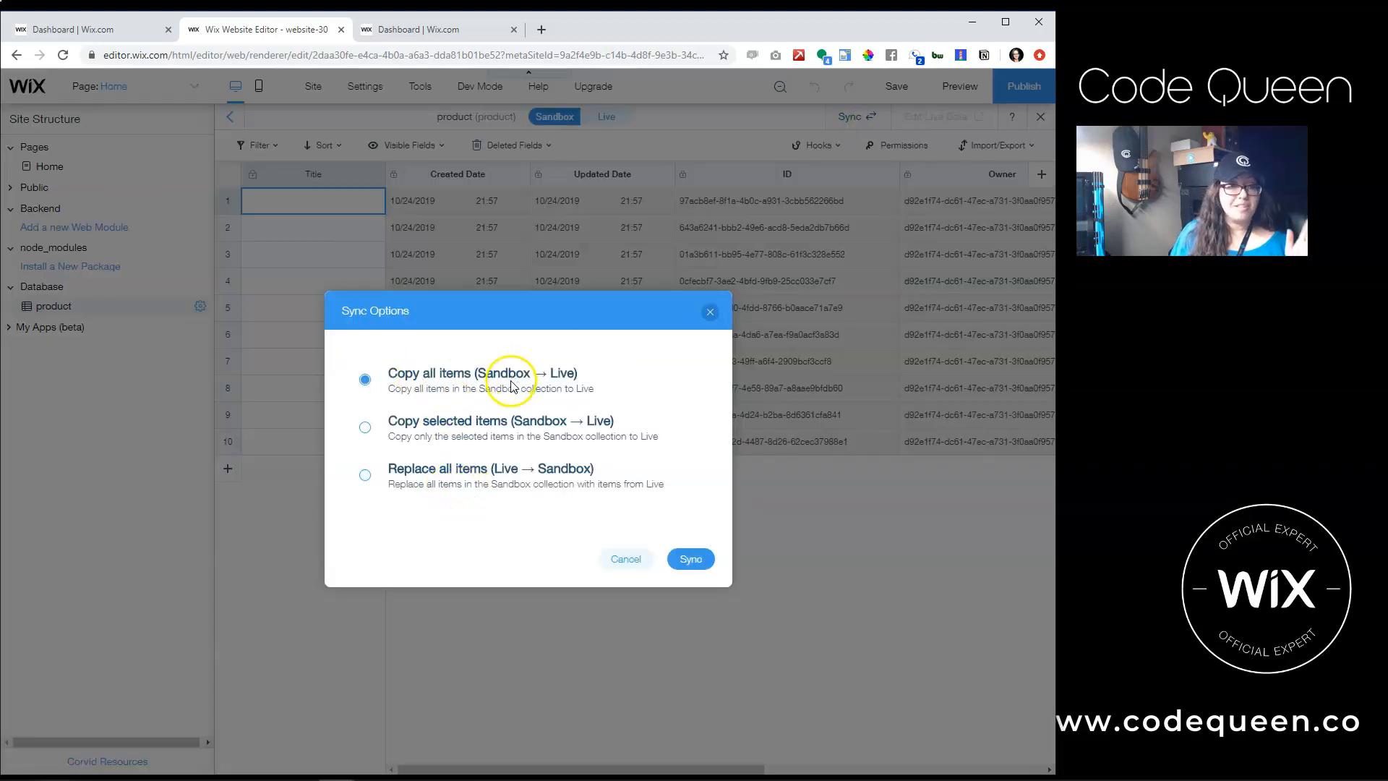
pyautogui.click(688, 561)
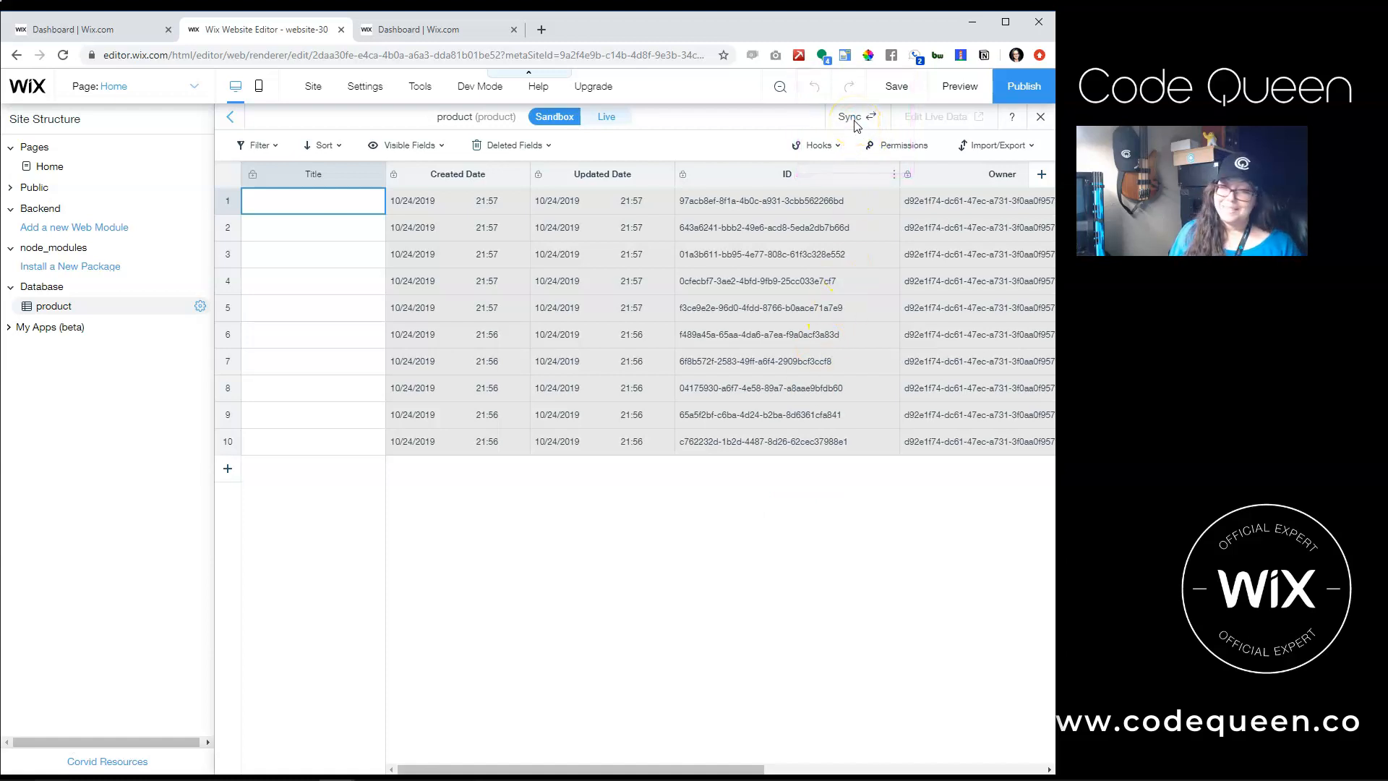
pyautogui.click(605, 119)
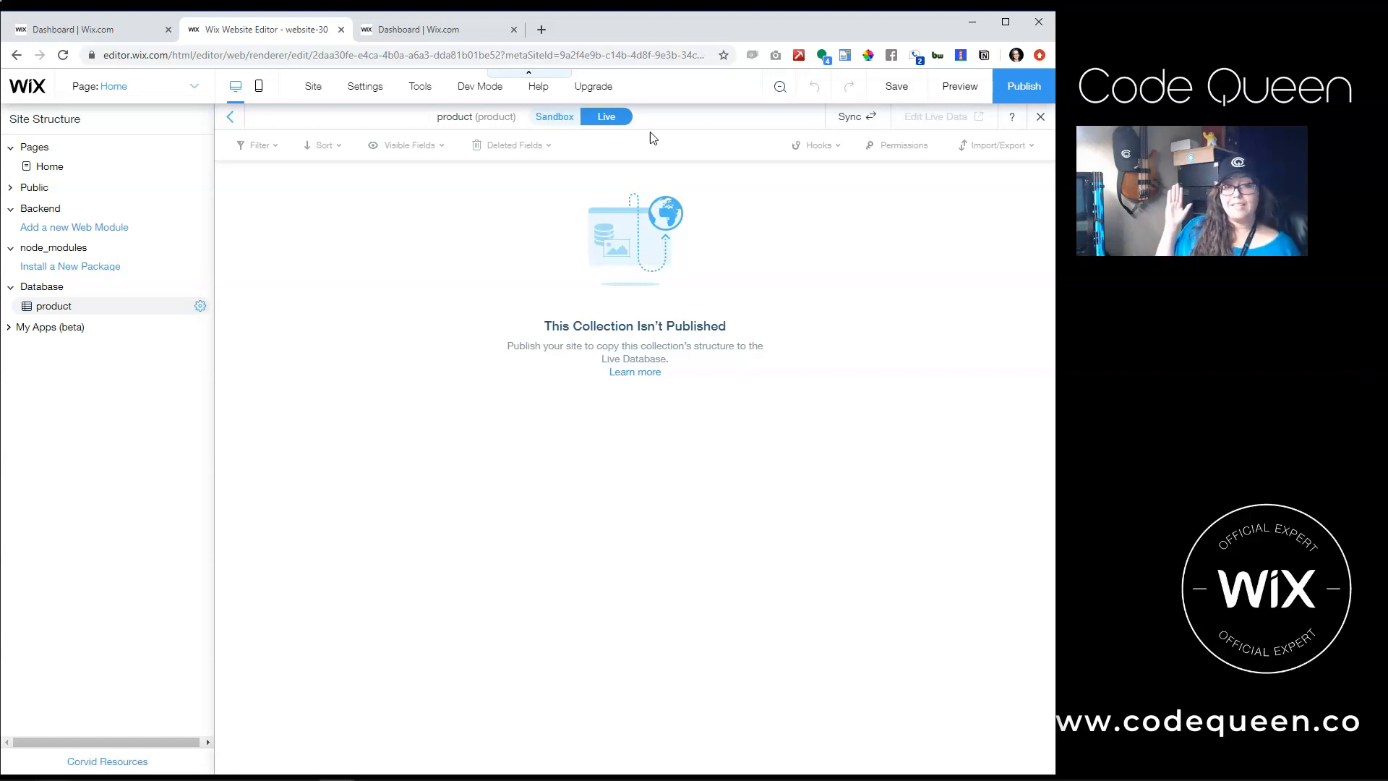
pyautogui.click(1006, 85)
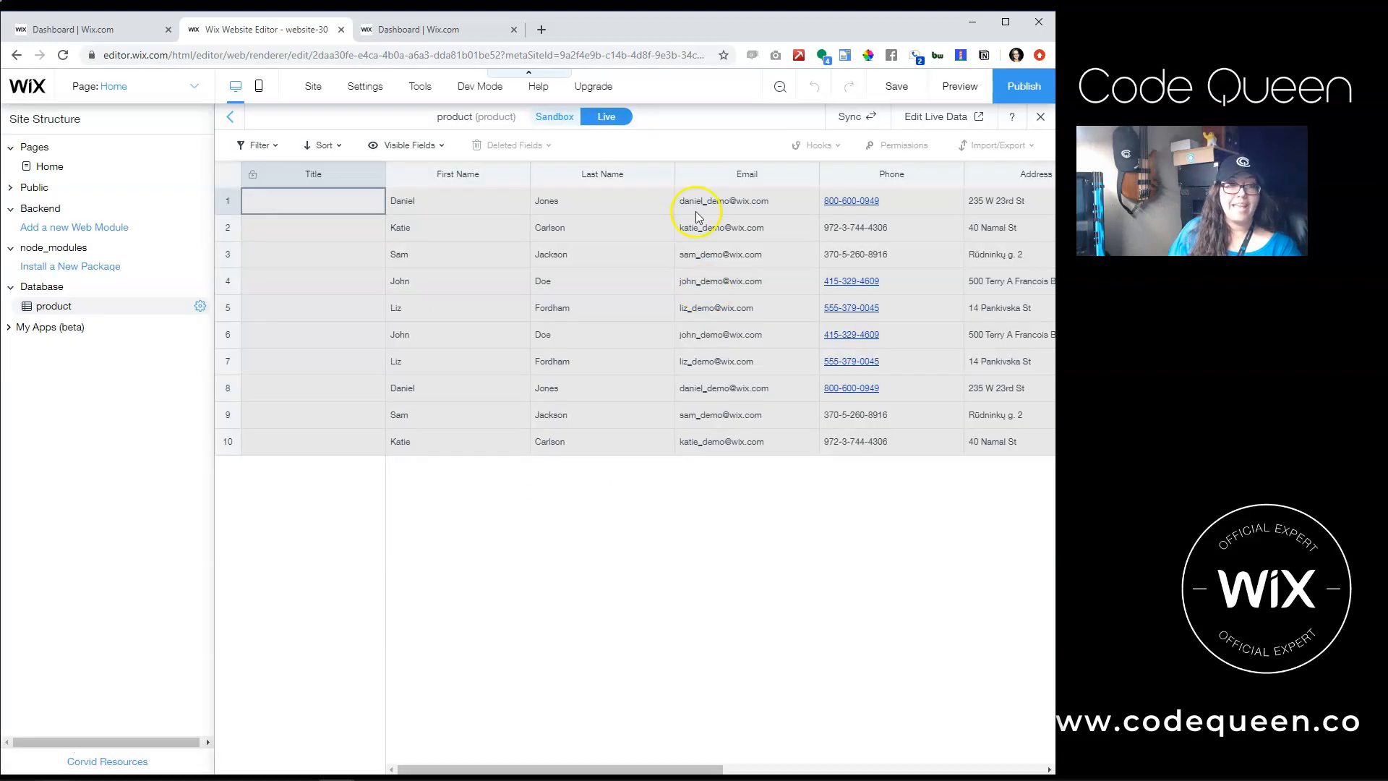
# Replace the Last Name value in row 2 of the sandbox product collection with a different name.
pyautogui.click(557, 117)
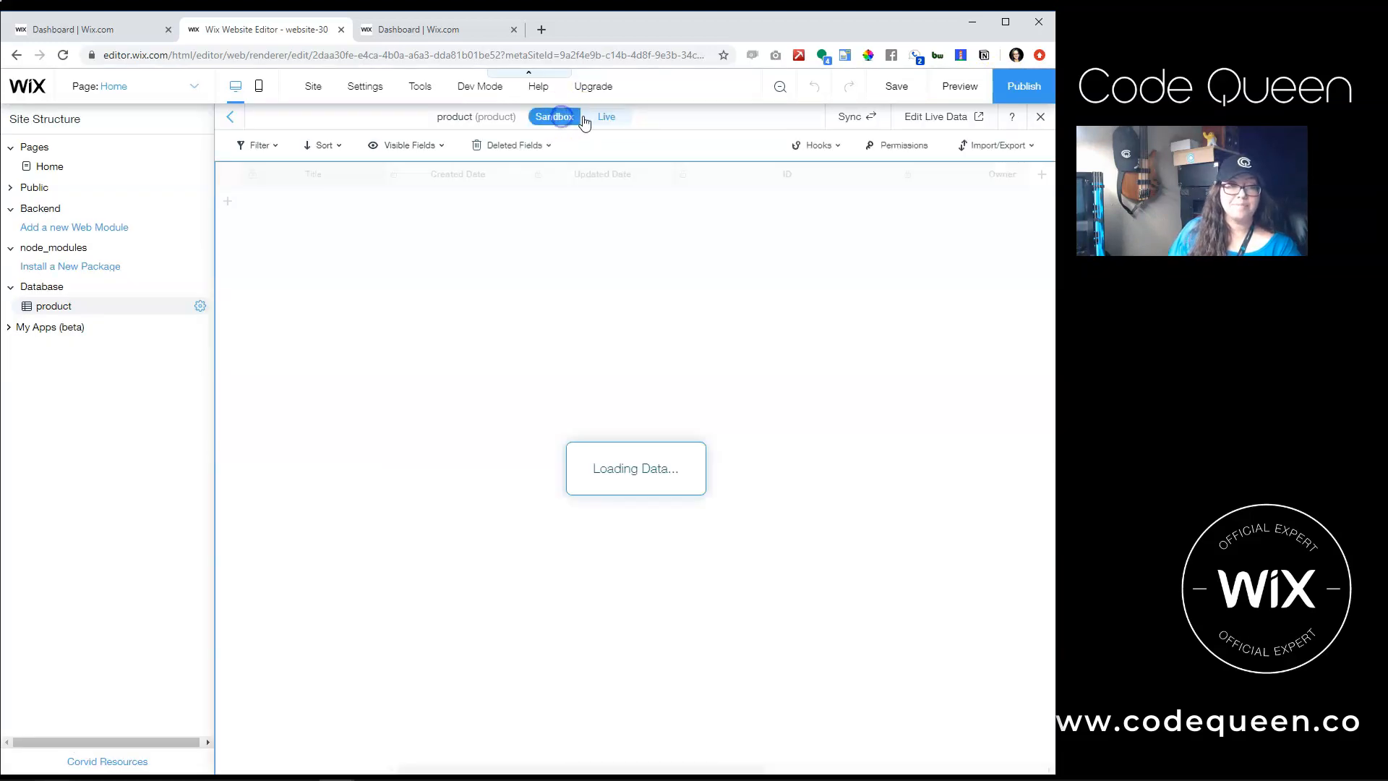
pyautogui.click(605, 119)
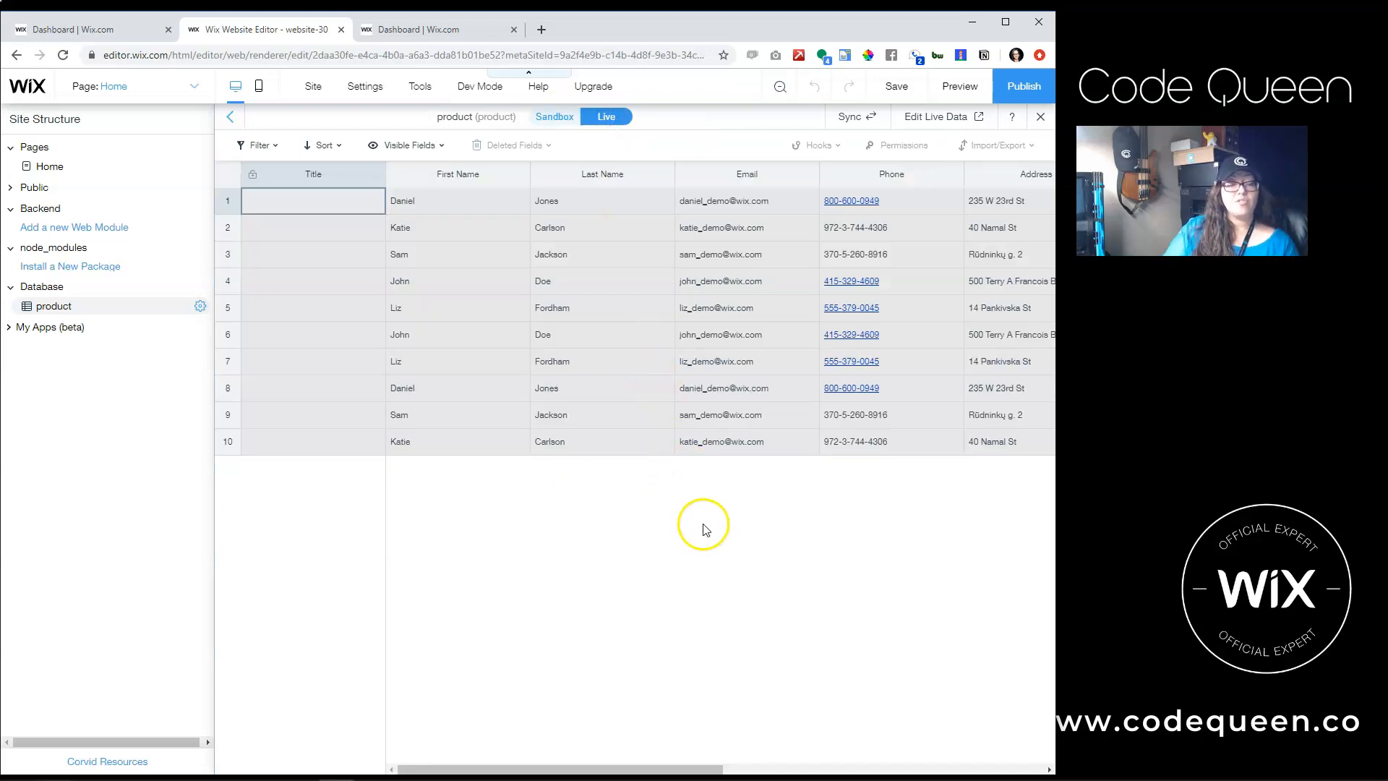
pyautogui.moveTo(611, 307); pyautogui.dragTo(611, 339)
pyautogui.moveTo(607, 438); pyautogui.dragTo(592, 263)
pyautogui.click(750, 285)
pyautogui.moveTo(751, 336); pyautogui.dragTo(741, 387)
pyautogui.moveTo(547, 280); pyautogui.dragTo(505, 362)
pyautogui.moveTo(715, 307); pyautogui.dragTo(713, 396)
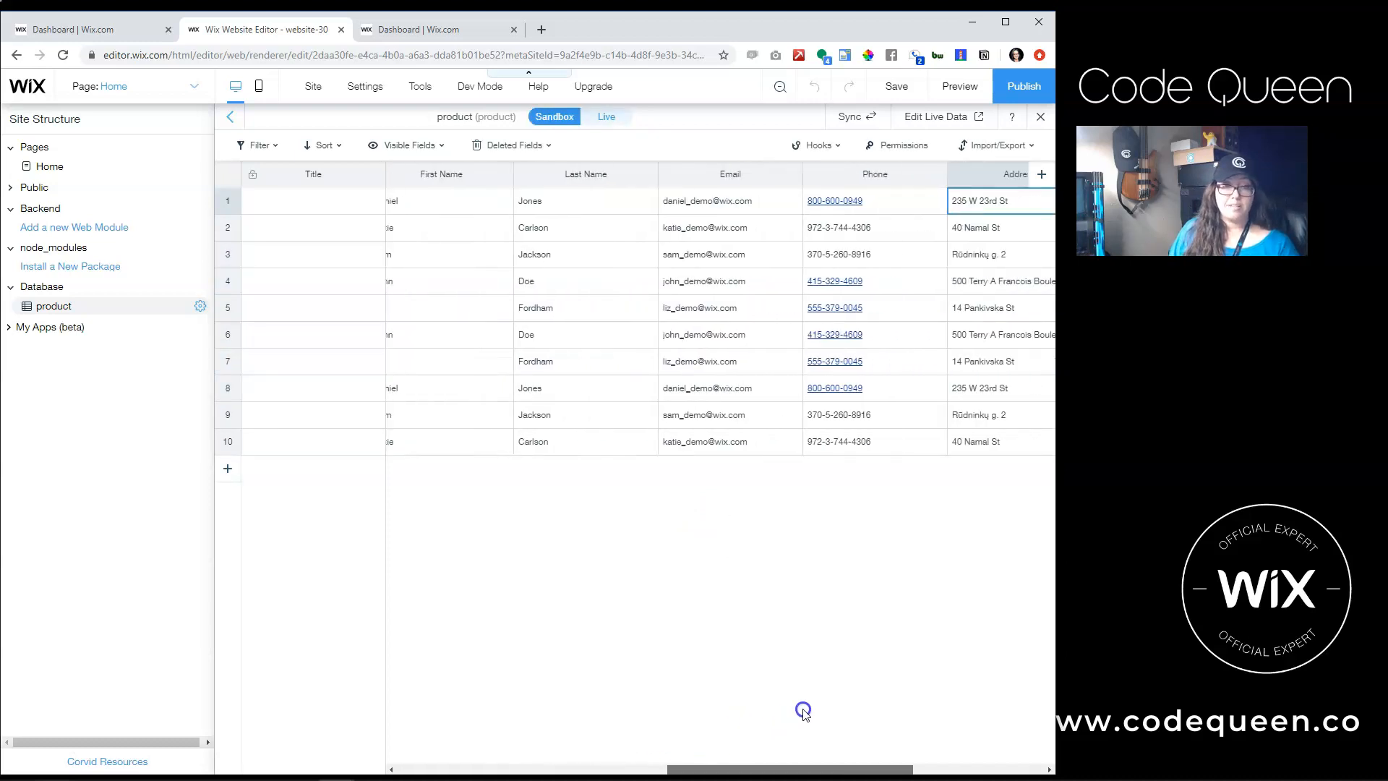
pyautogui.click(582, 232)
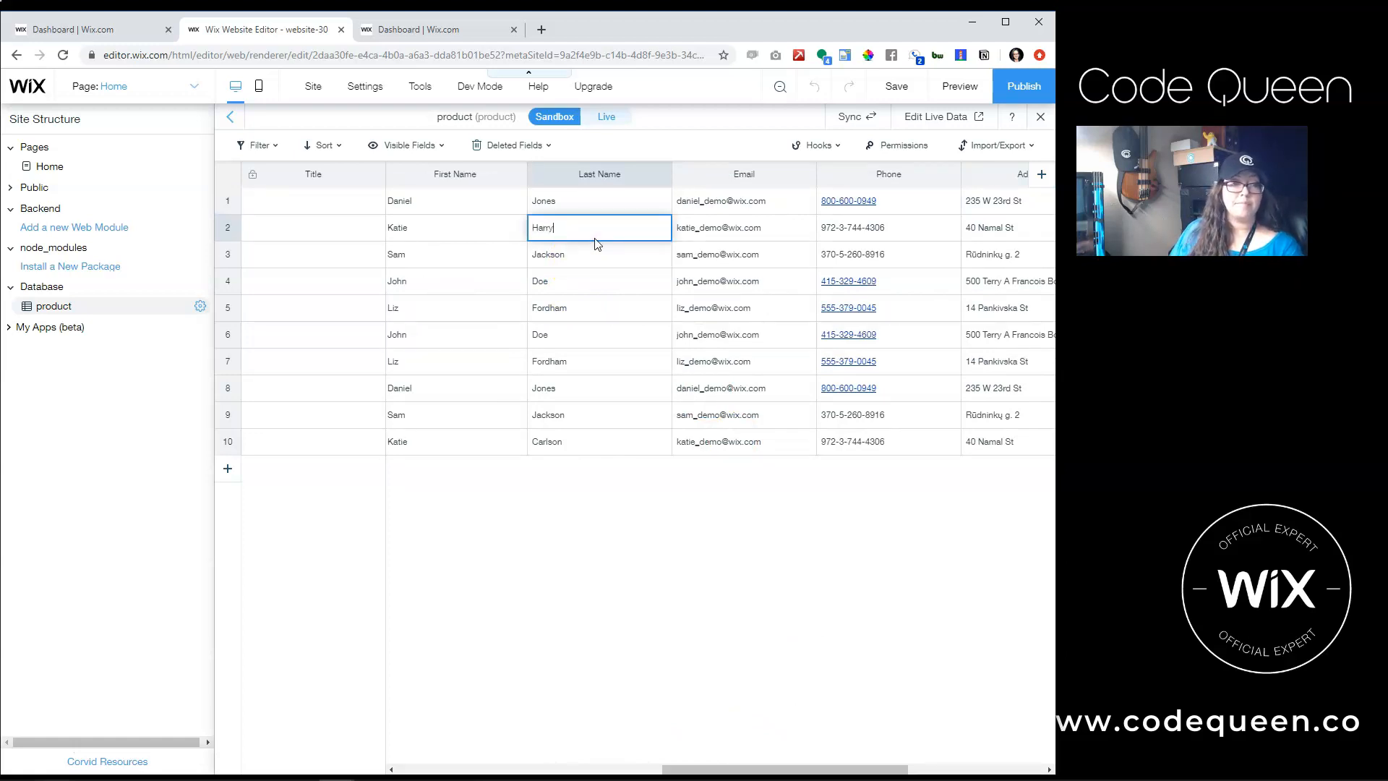
# Check the Live version of the product collection and open its live data for editing in the Database Manager.
pyautogui.click(591, 117)
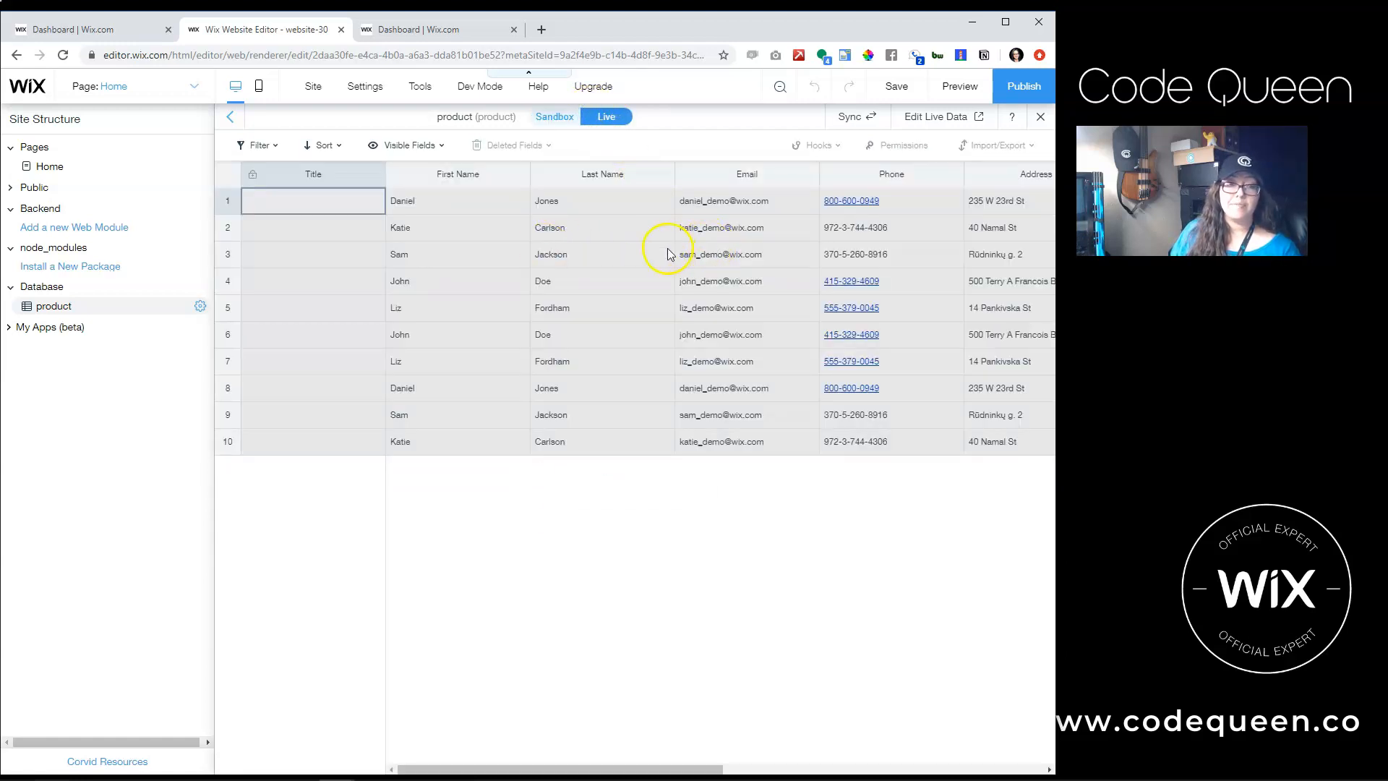
pyautogui.click(609, 116)
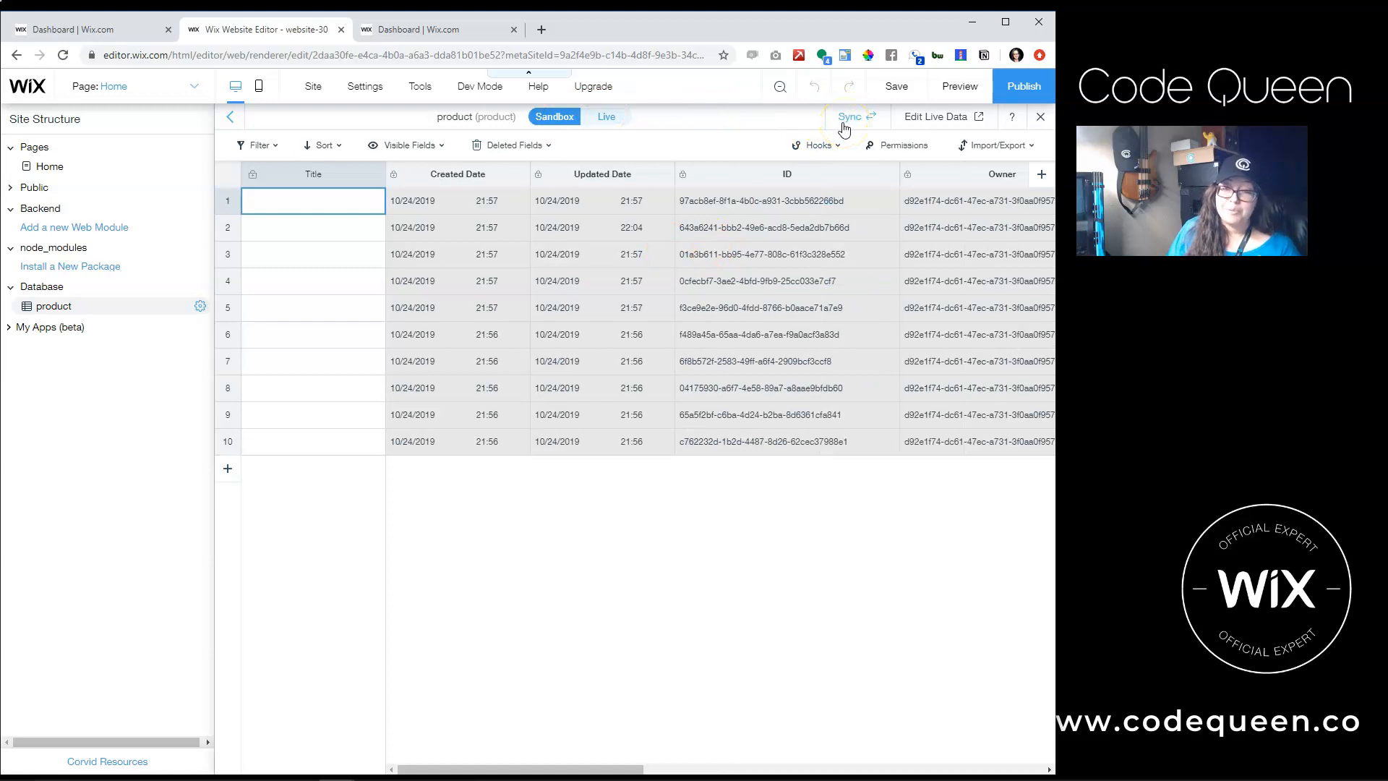
pyautogui.click(941, 118)
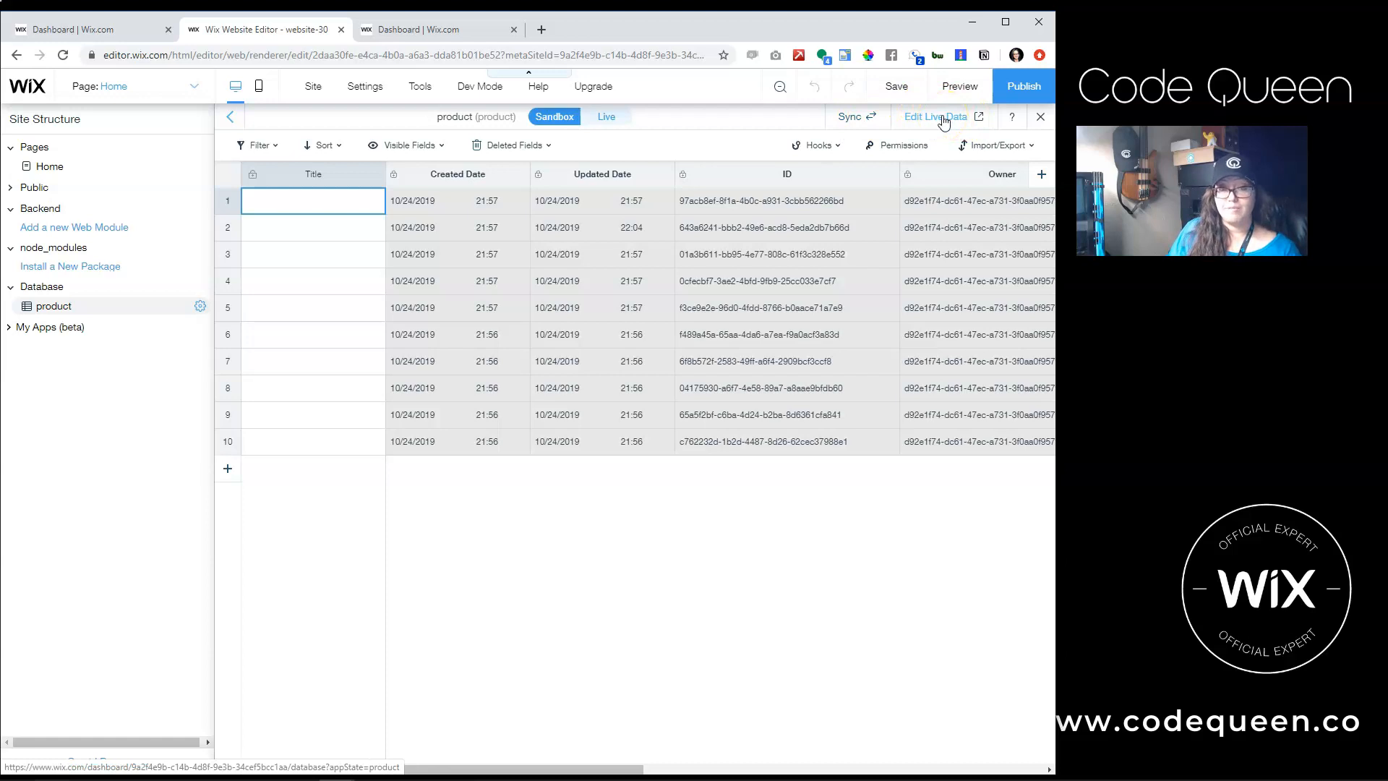
pyautogui.click(943, 118)
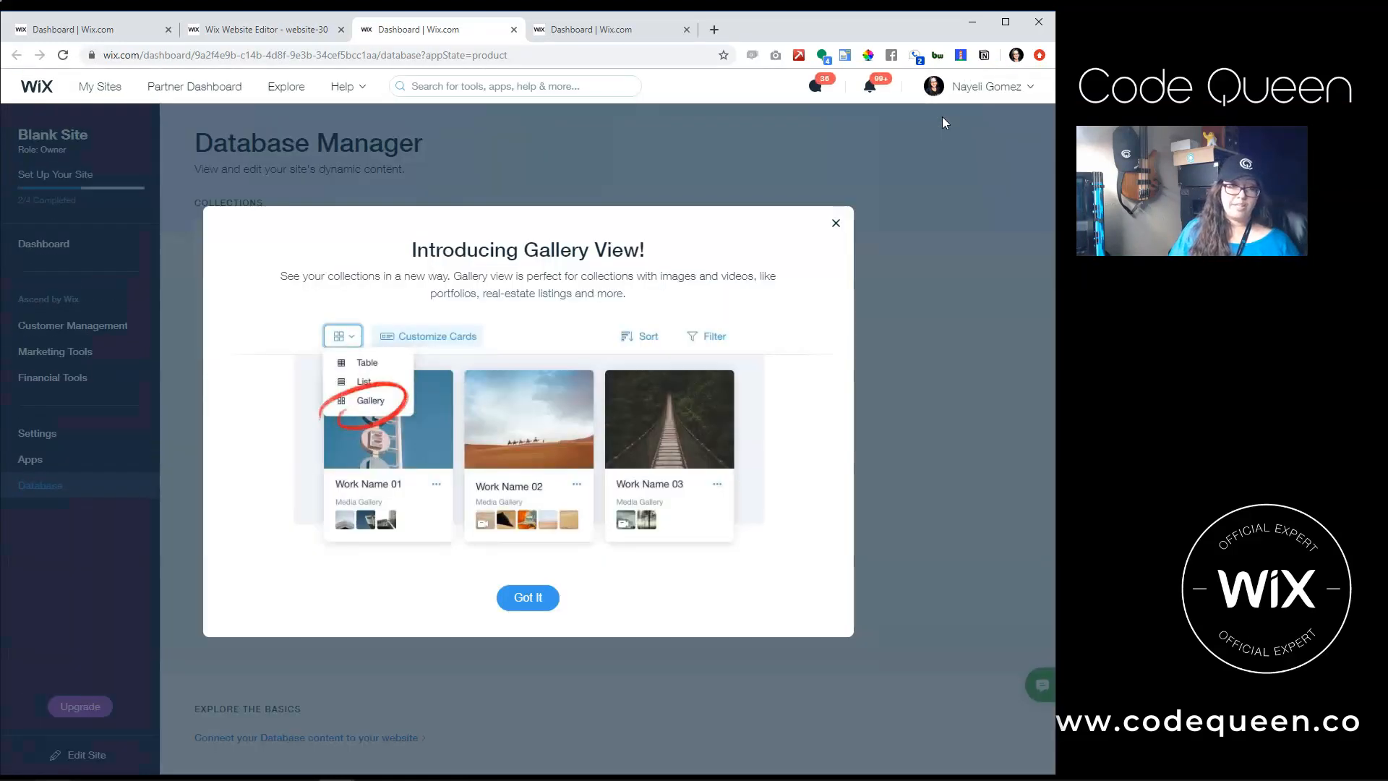
pyautogui.click(410, 577)
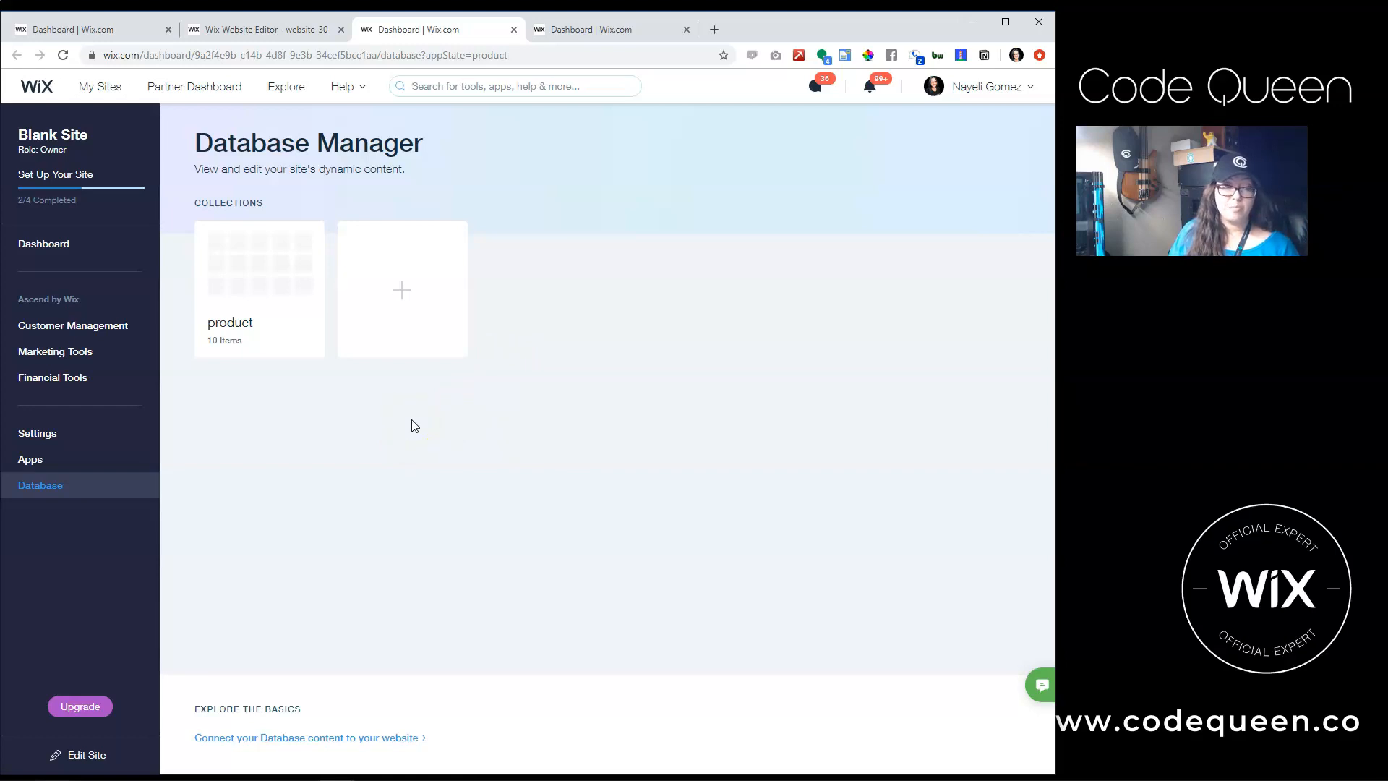
pyautogui.moveTo(416, 344)
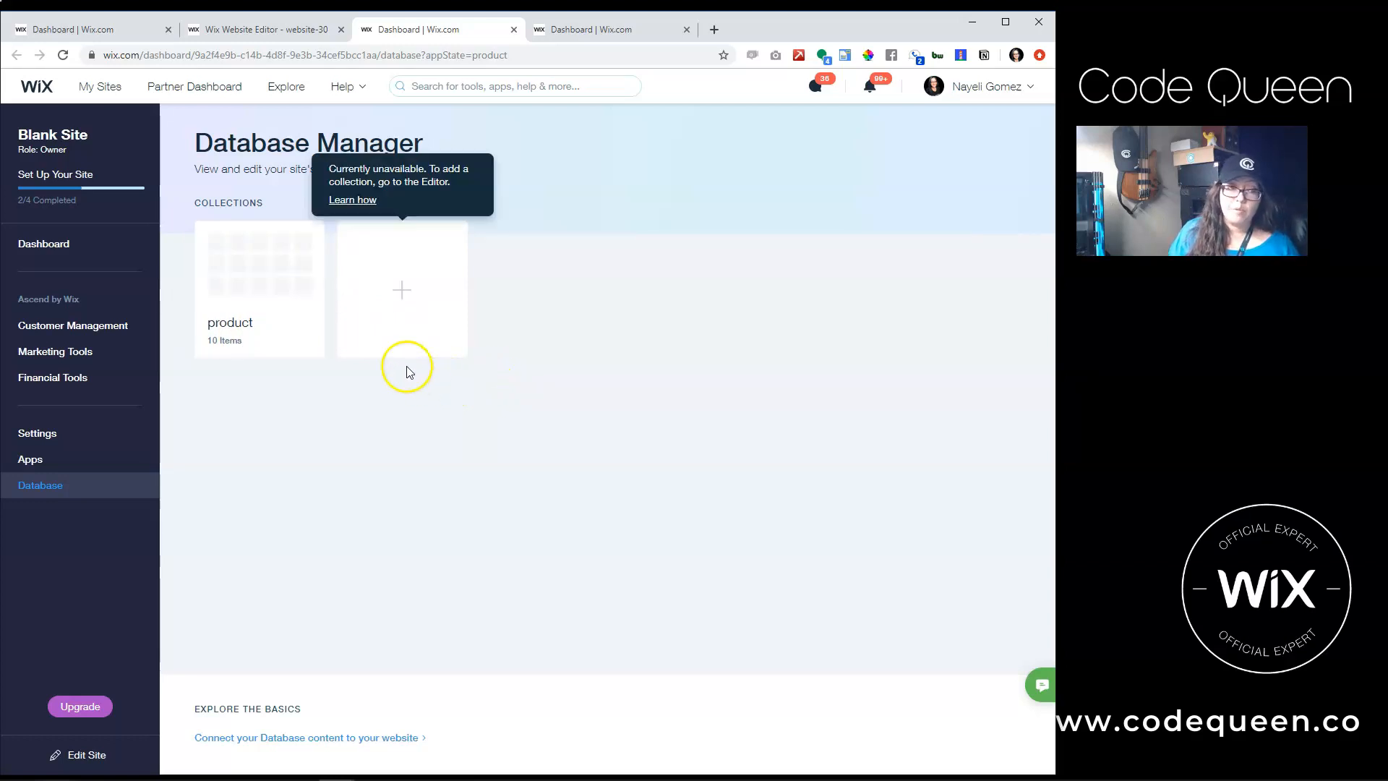
pyautogui.click(248, 262)
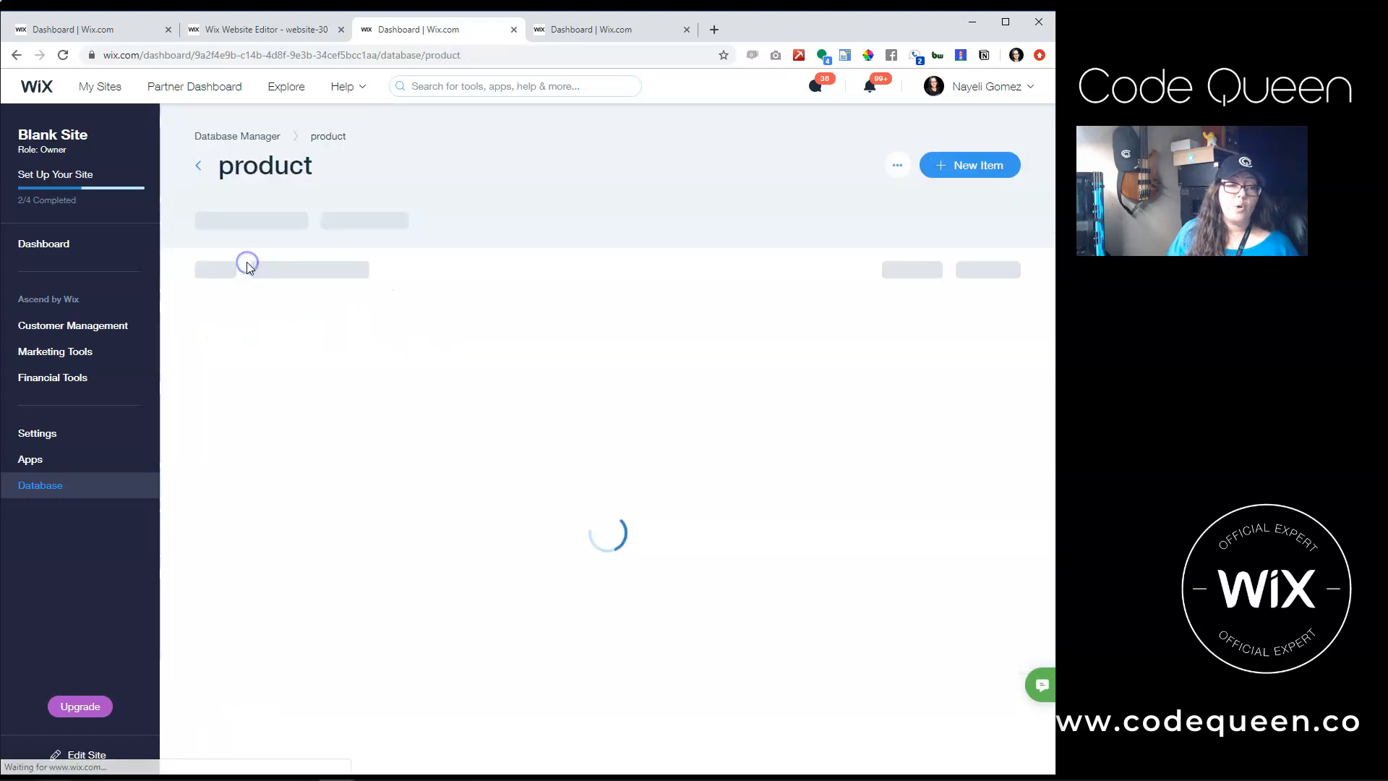
# Replace the Last Name value in row 2 of the live product data with a new name ending in 2.
pyautogui.doubleClick(572, 355)
pyautogui.write('Harry')
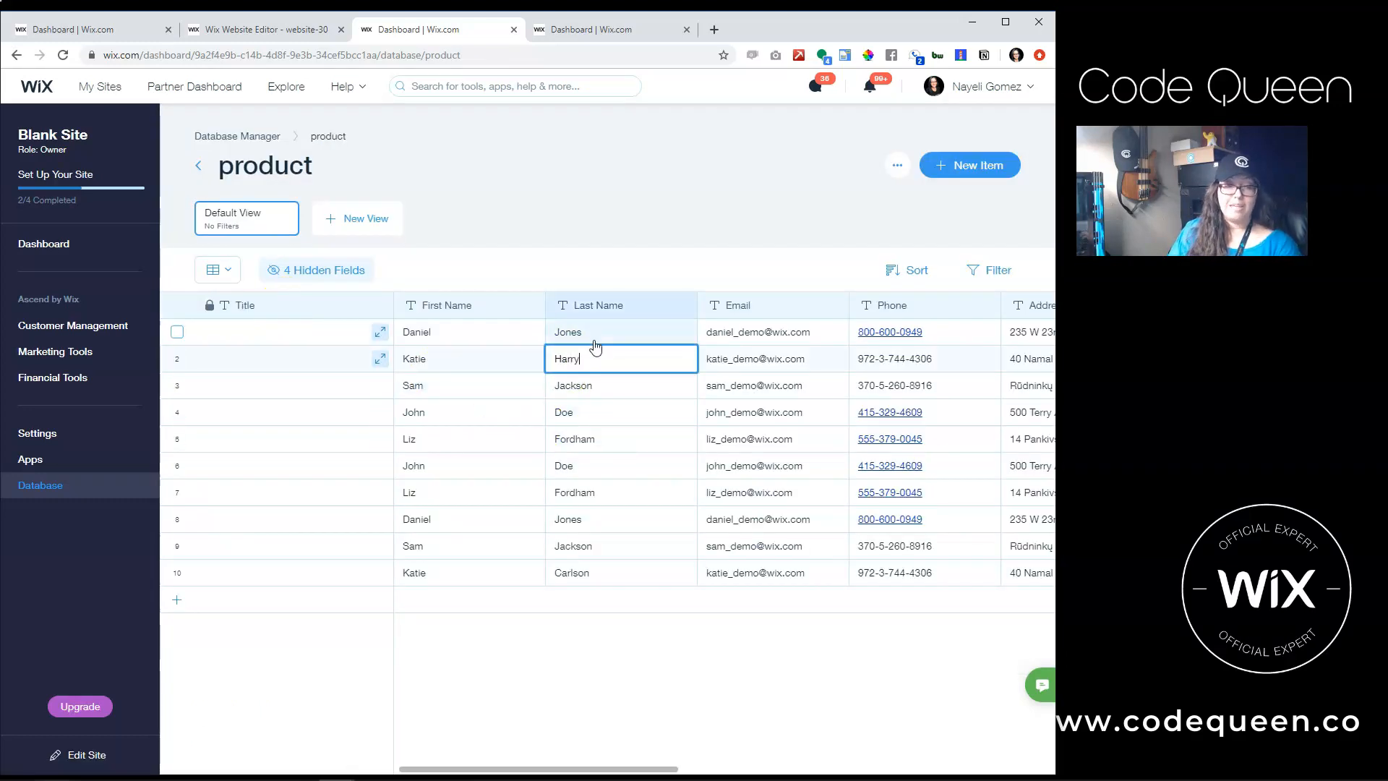
pyautogui.click(585, 441)
pyautogui.click(588, 363)
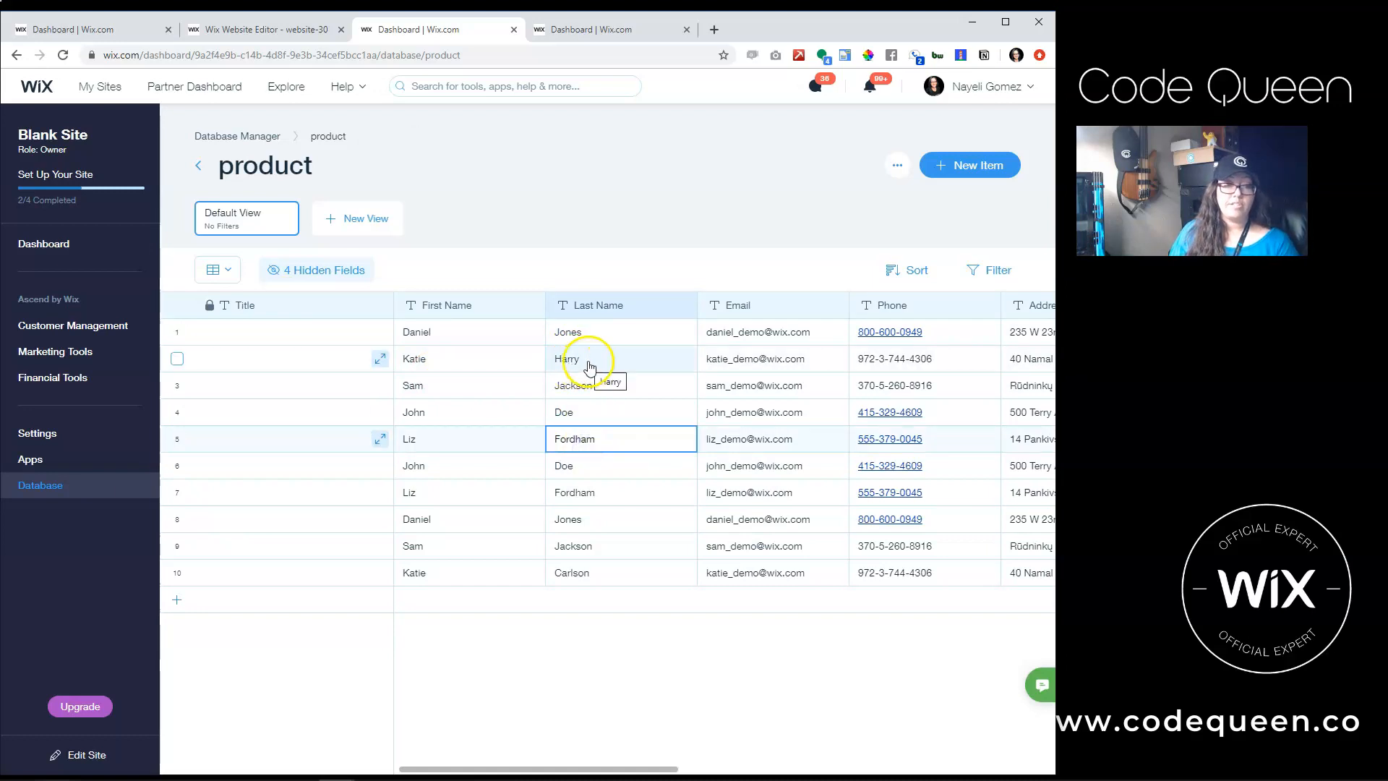
pyautogui.click(587, 362)
pyautogui.press('Right')
pyautogui.write('2')
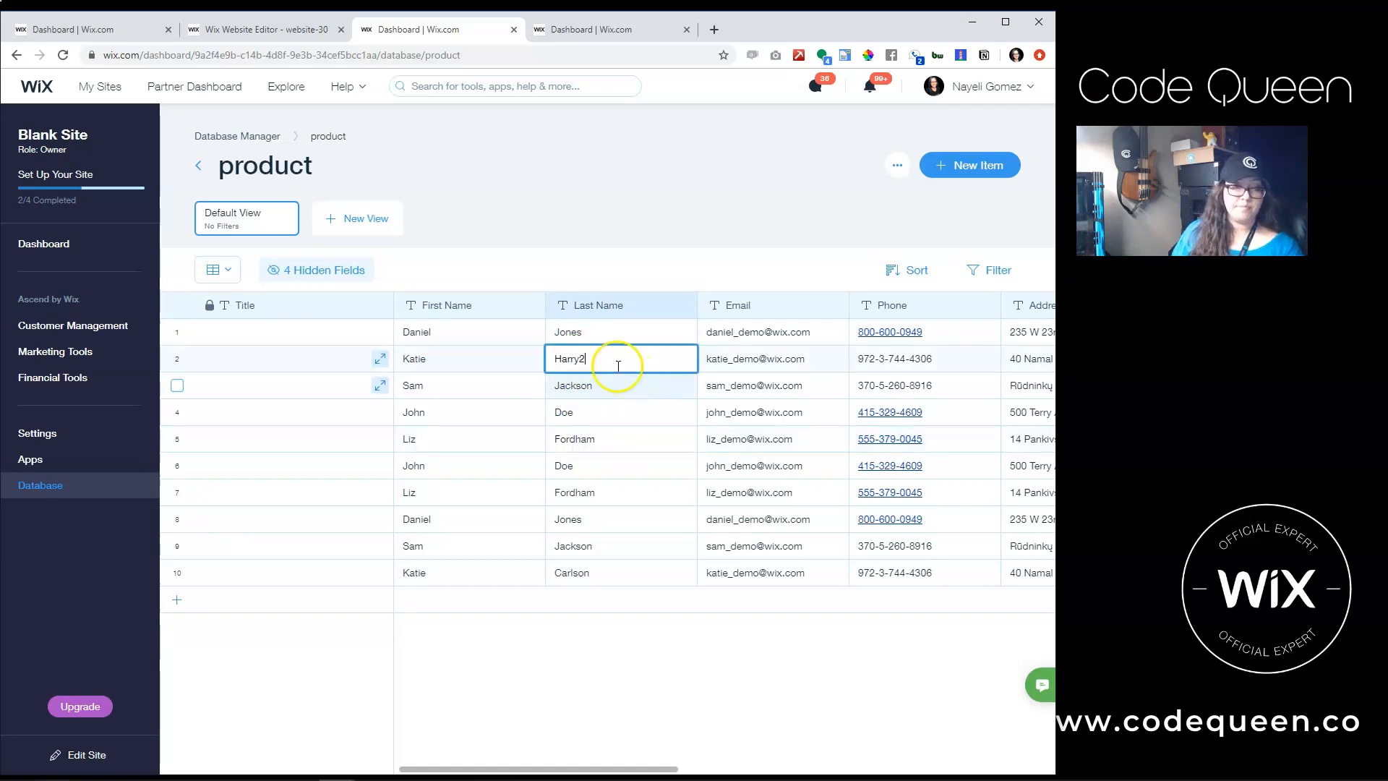
pyautogui.click(541, 441)
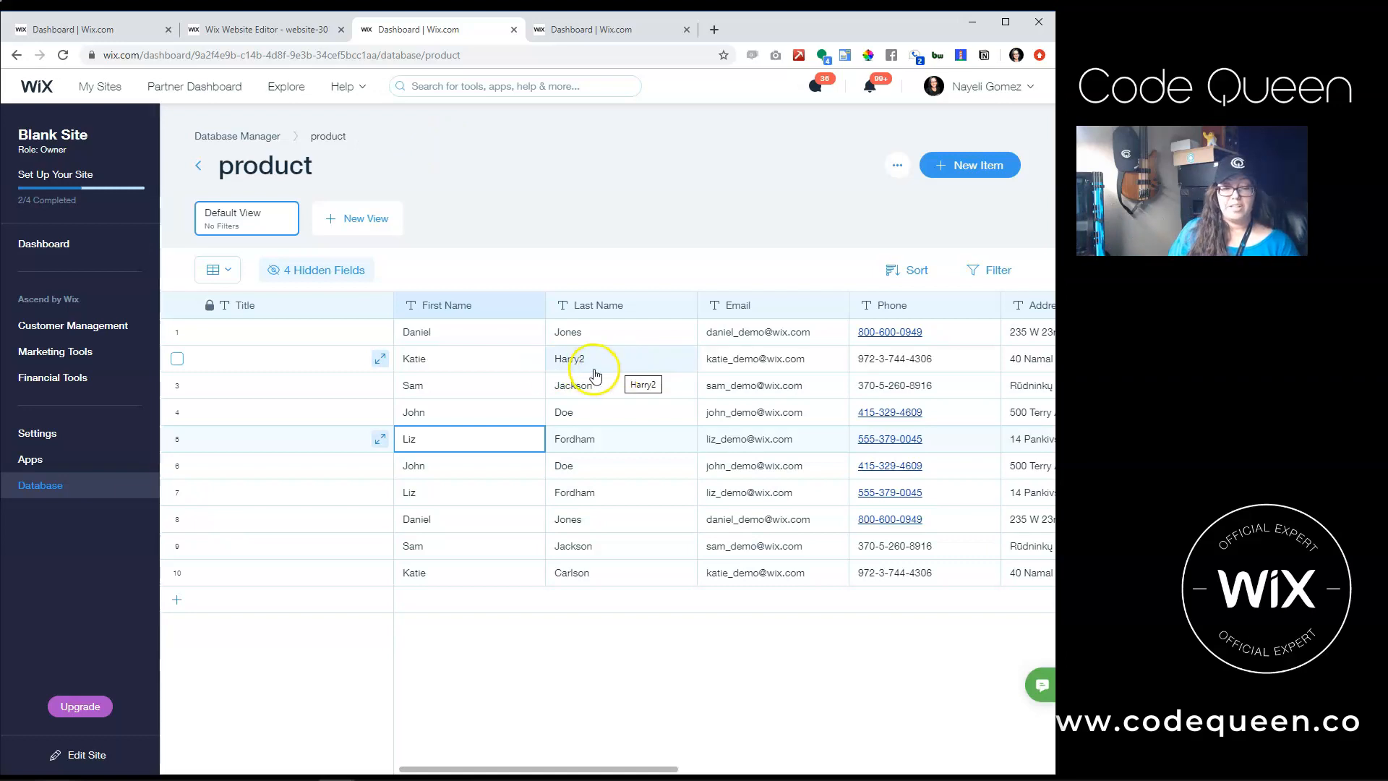
# Back in the Wix Editor, replace all Sandbox items with the Live items and check row 2's Last Name.
pyautogui.click(294, 31)
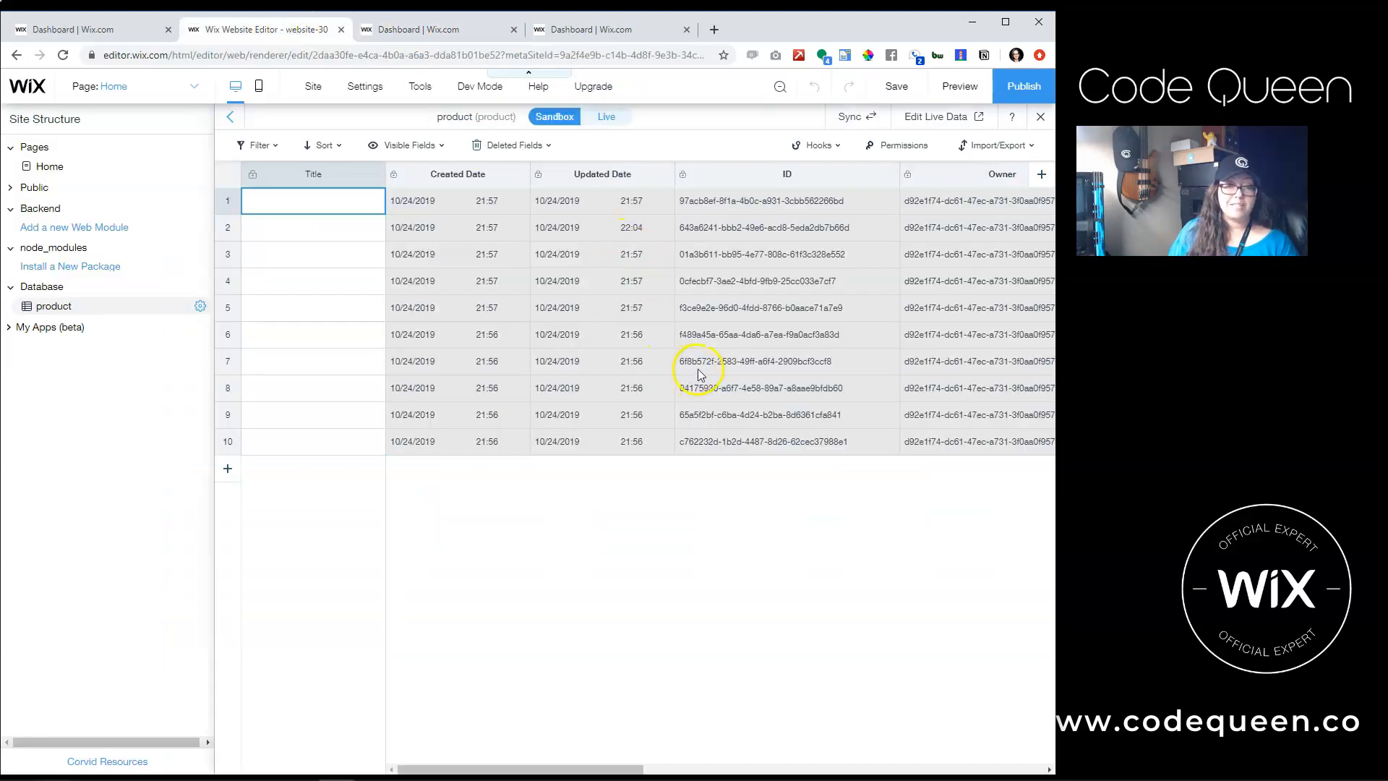
pyautogui.moveTo(579, 774); pyautogui.dragTo(815, 753)
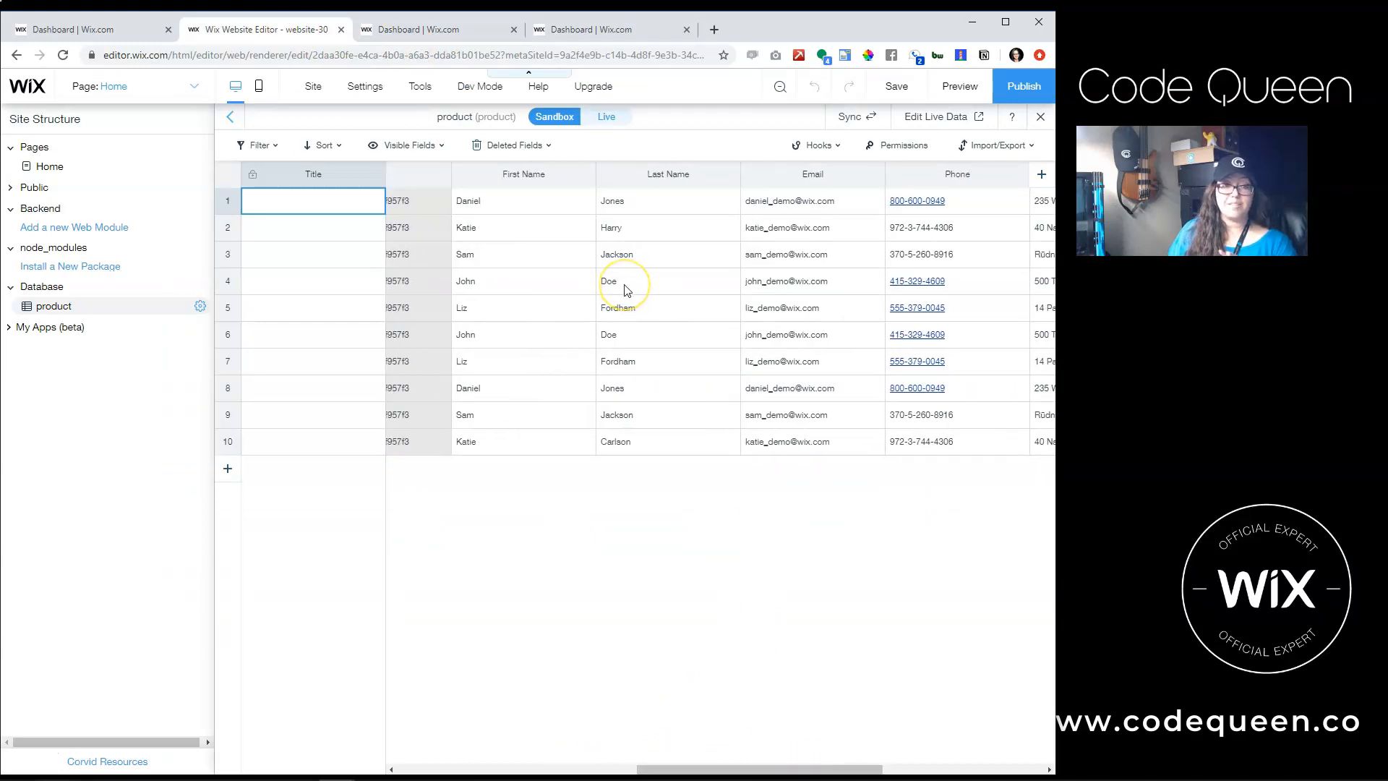
pyautogui.click(856, 118)
pyautogui.click(470, 471)
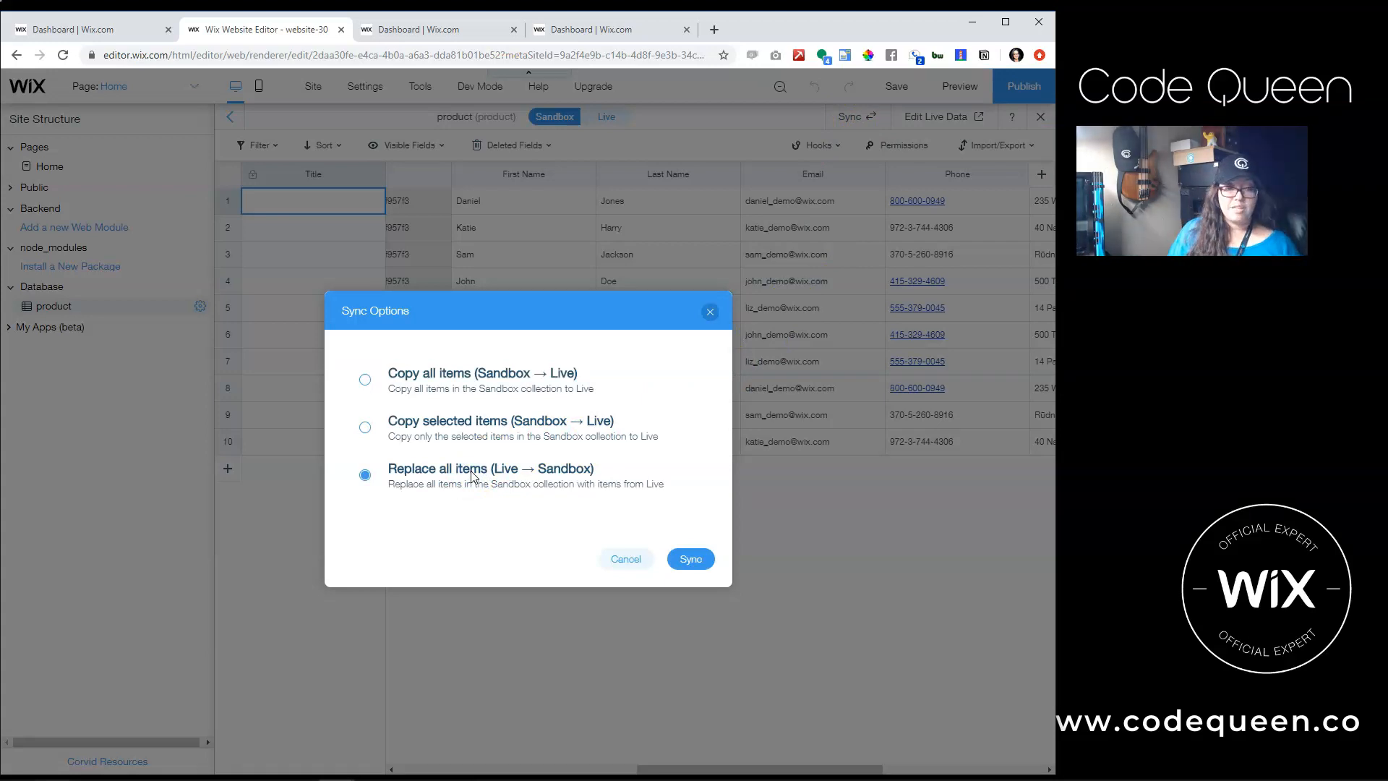
pyautogui.click(688, 559)
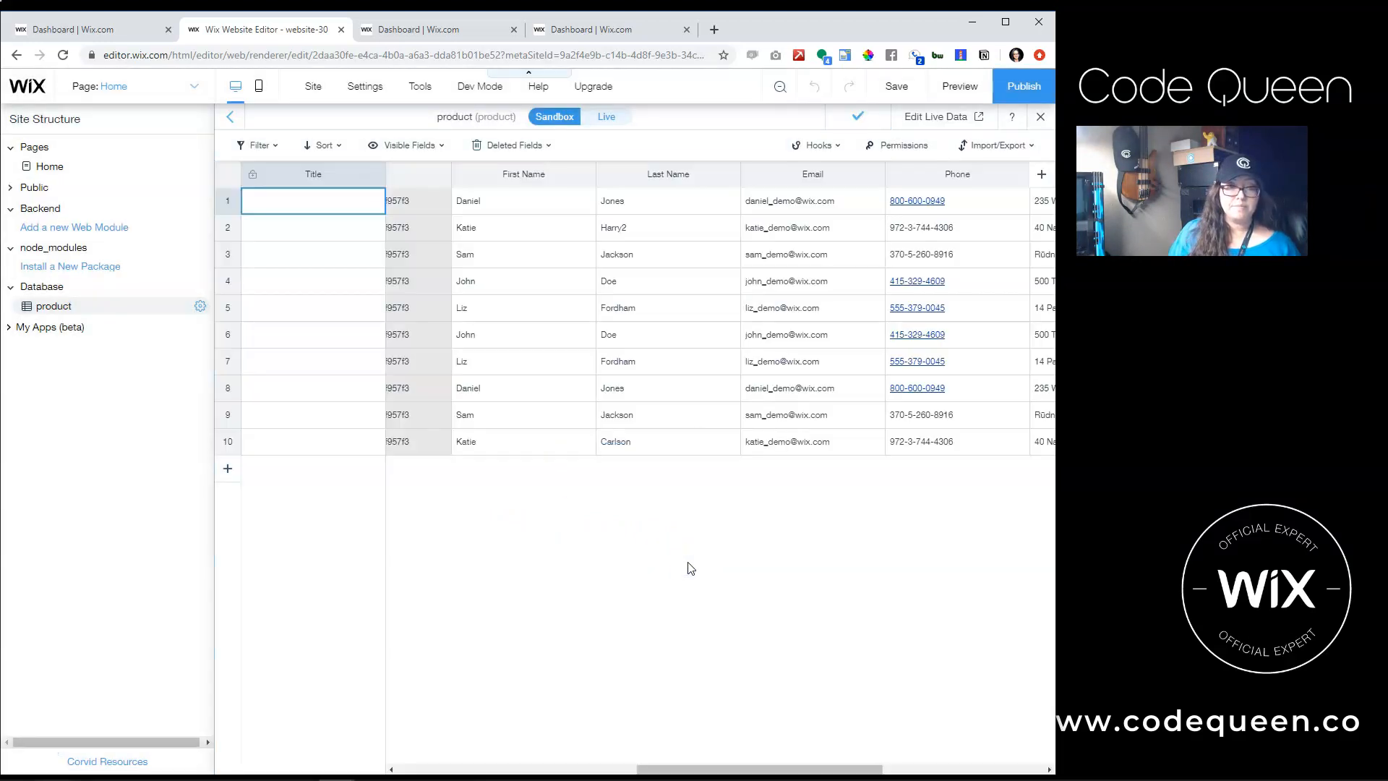
pyautogui.doubleClick(653, 228)
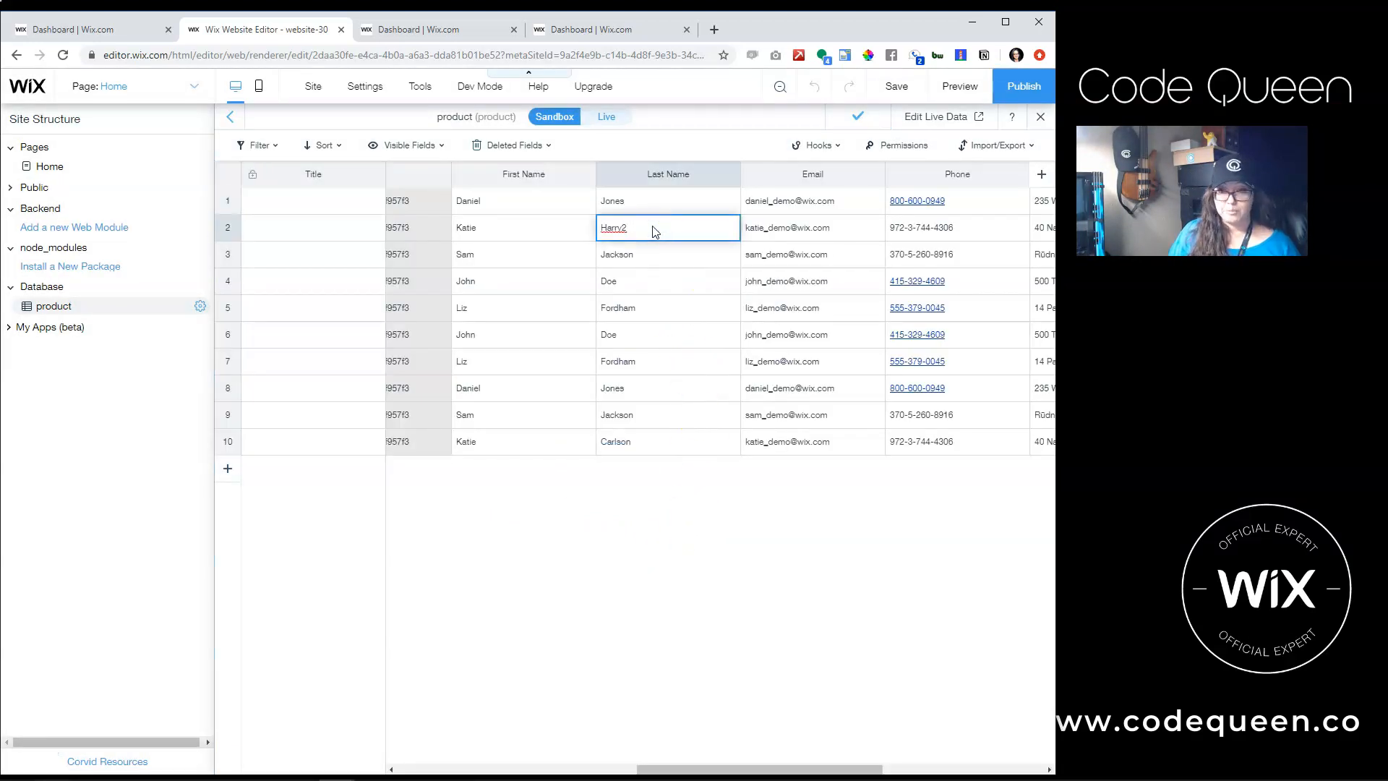
# Close the product collection and duplicate the Home page, naming the duplicate Copy.
pyautogui.click(1040, 116)
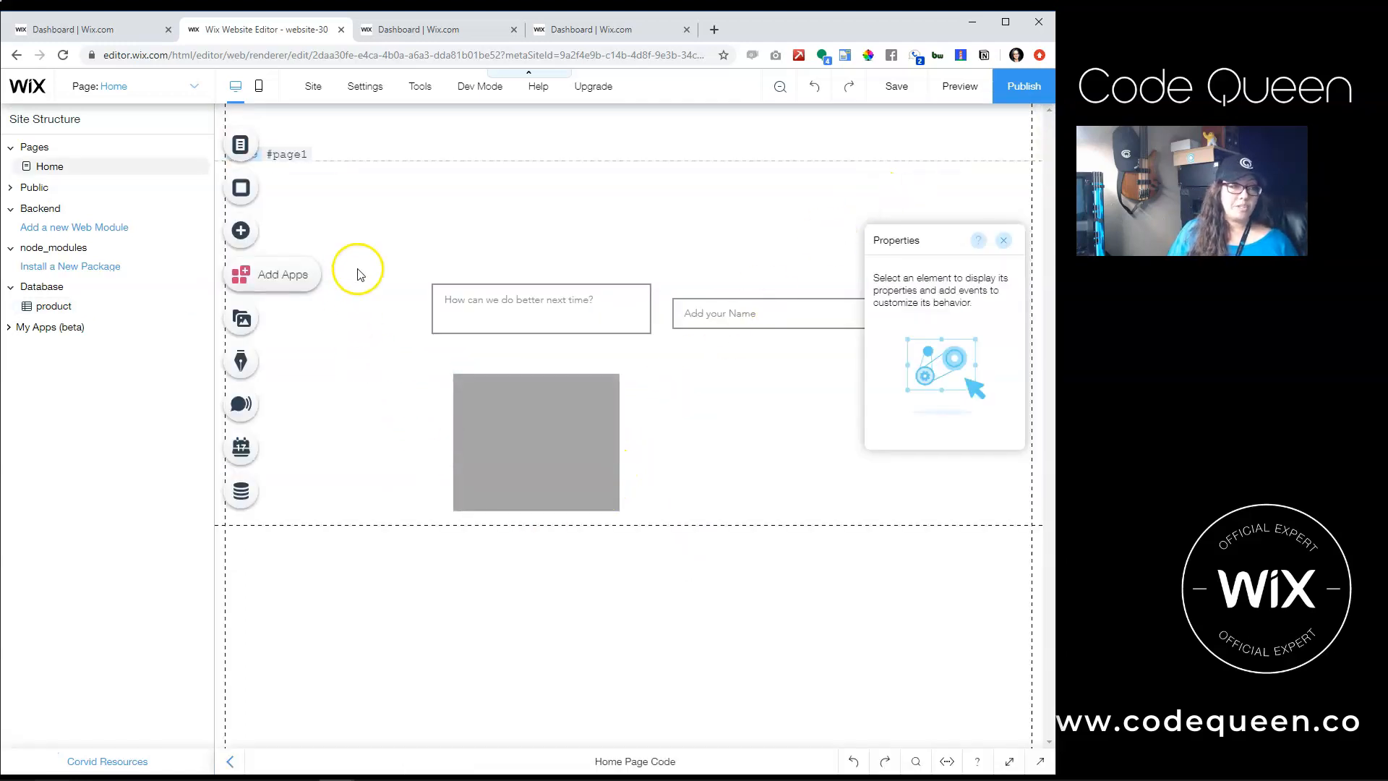
pyautogui.click(241, 144)
pyautogui.click(591, 192)
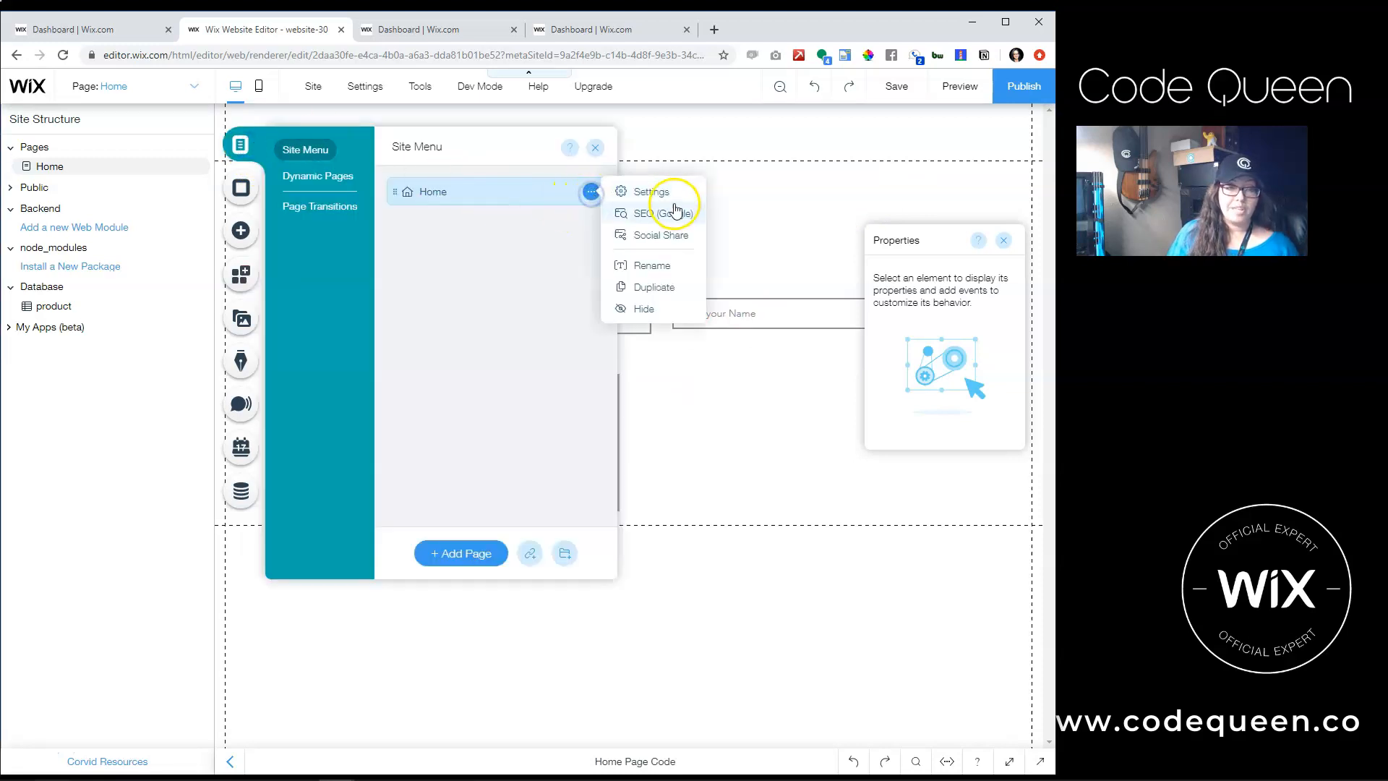
pyautogui.click(666, 289)
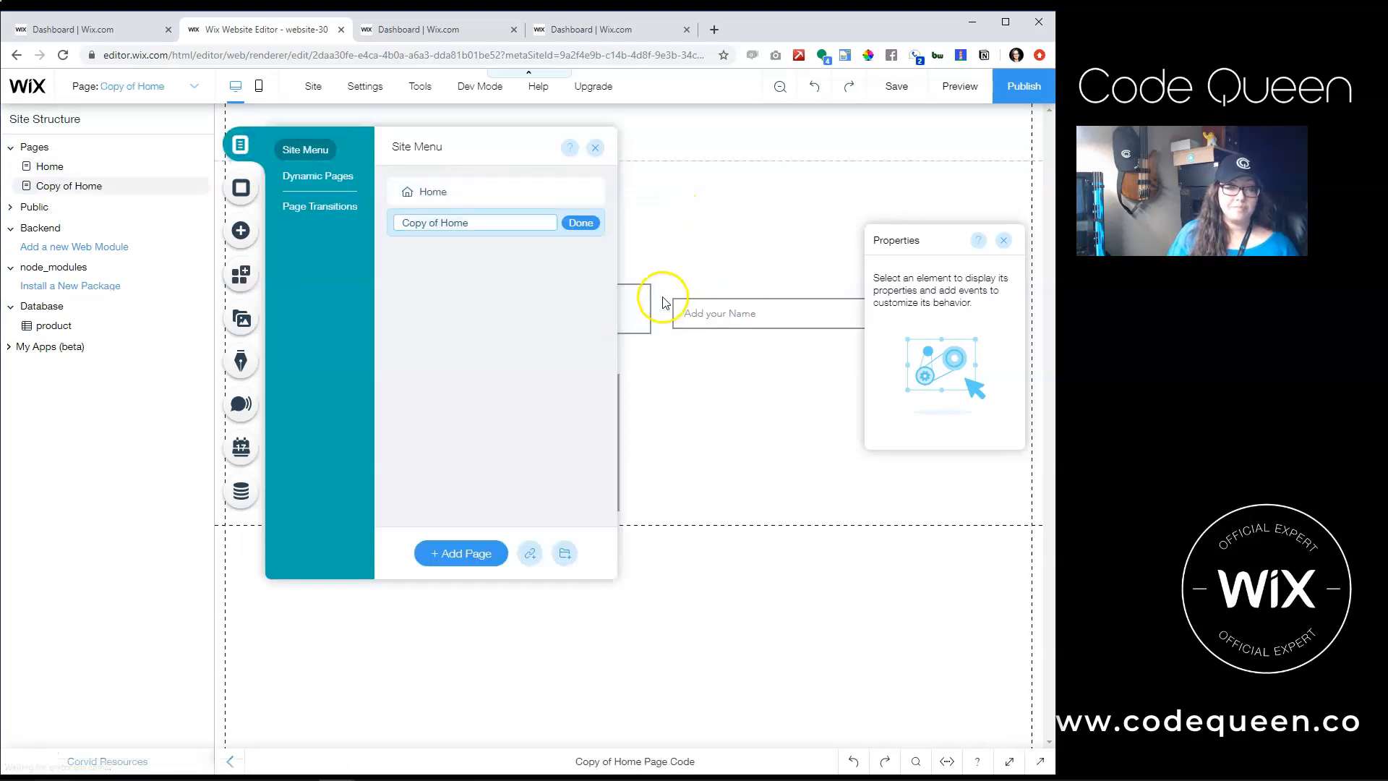
pyautogui.write('Copy')
pyautogui.press('Return')
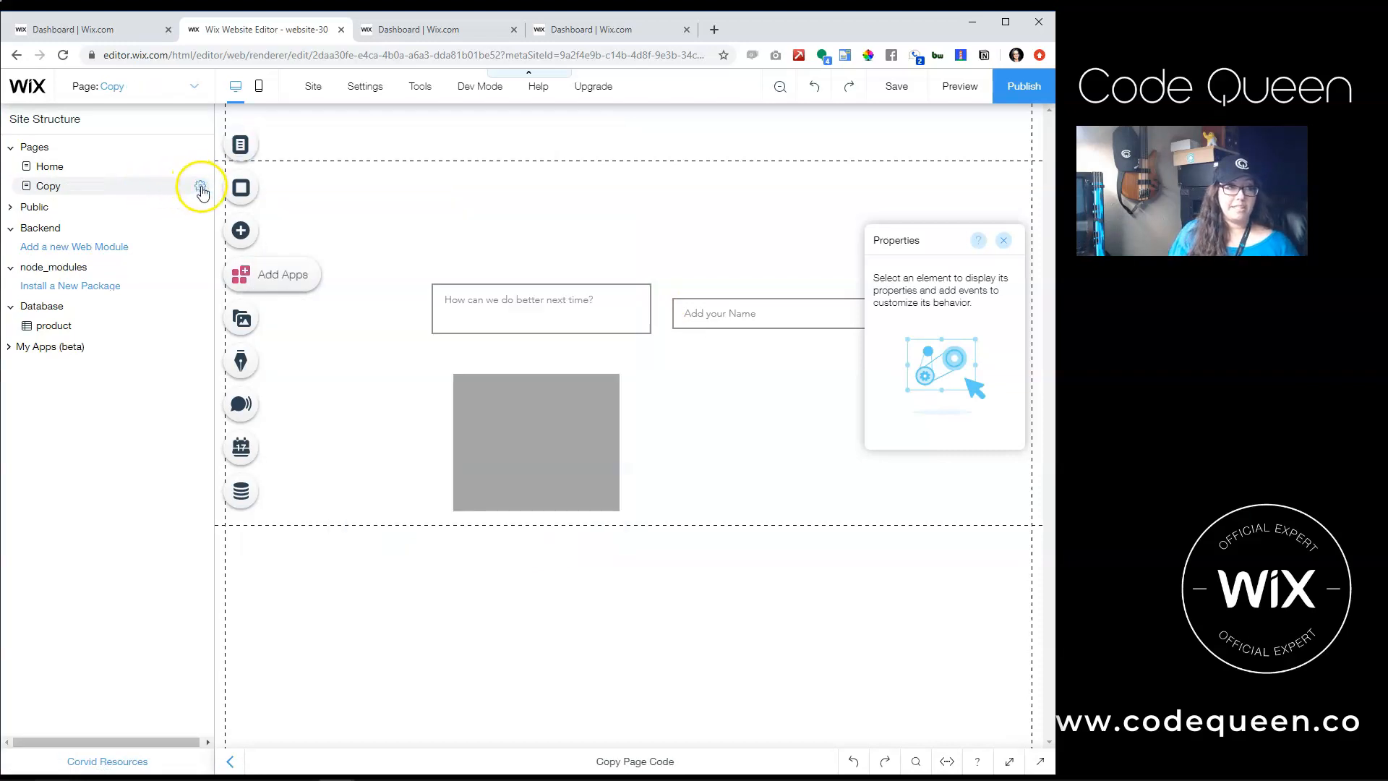
# Set the Copy page as a dynamic Item Page connected to the product collection and continue to its URL setup.
pyautogui.click(201, 187)
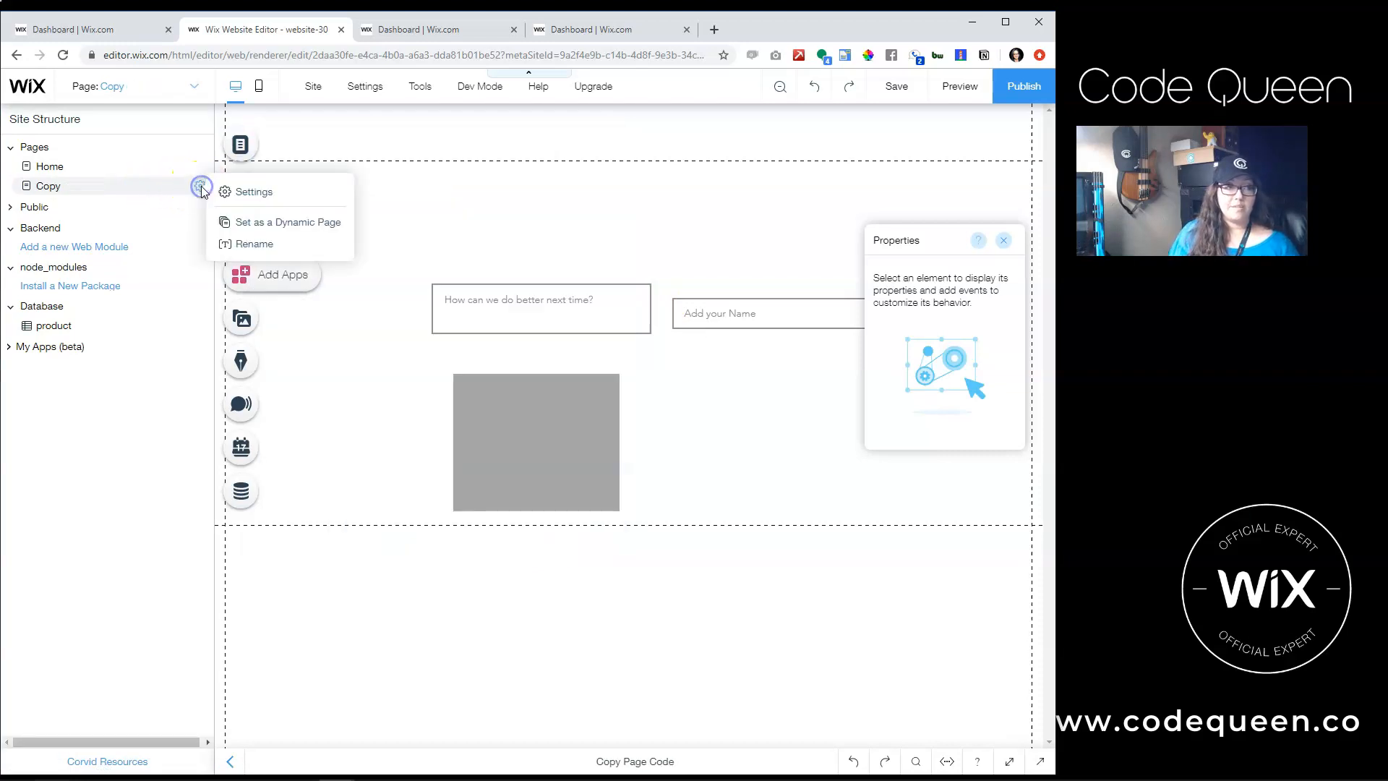
pyautogui.click(275, 229)
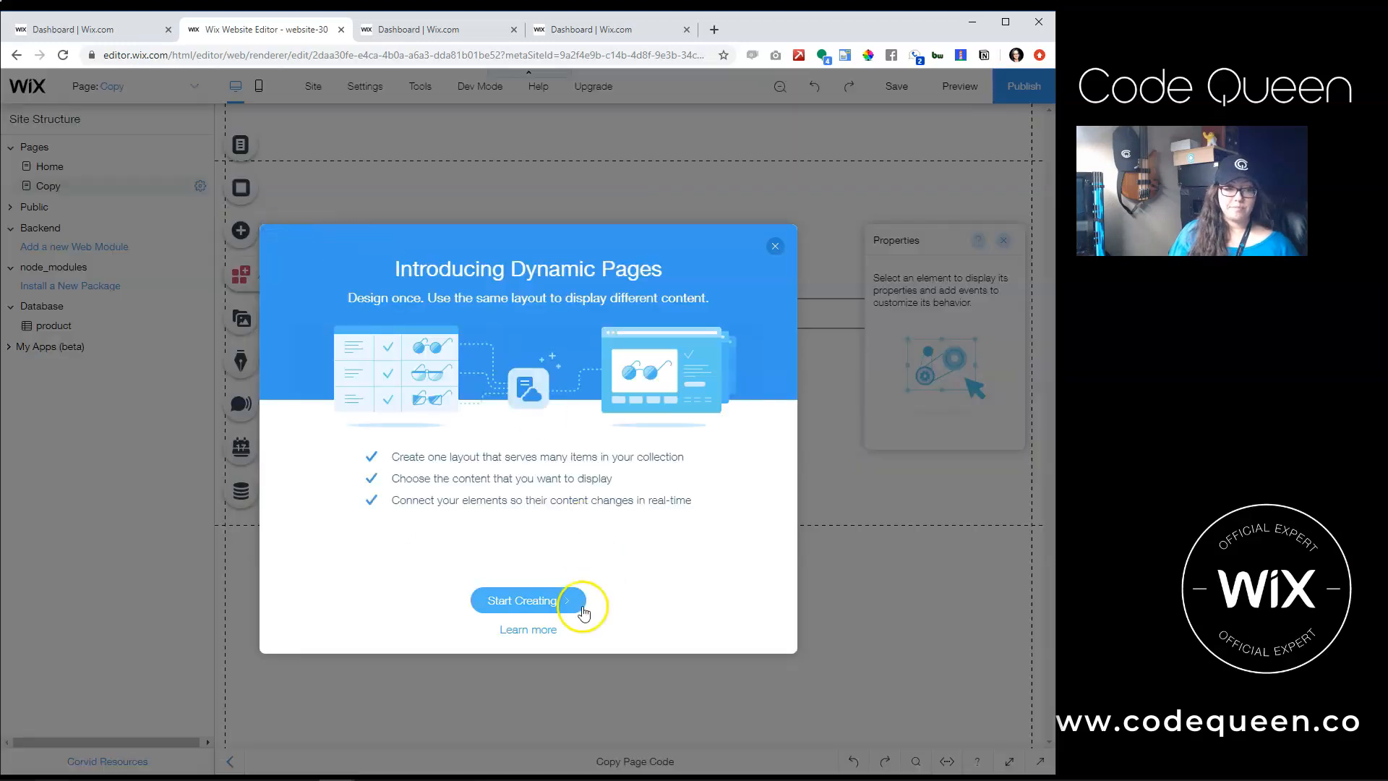
pyautogui.click(552, 602)
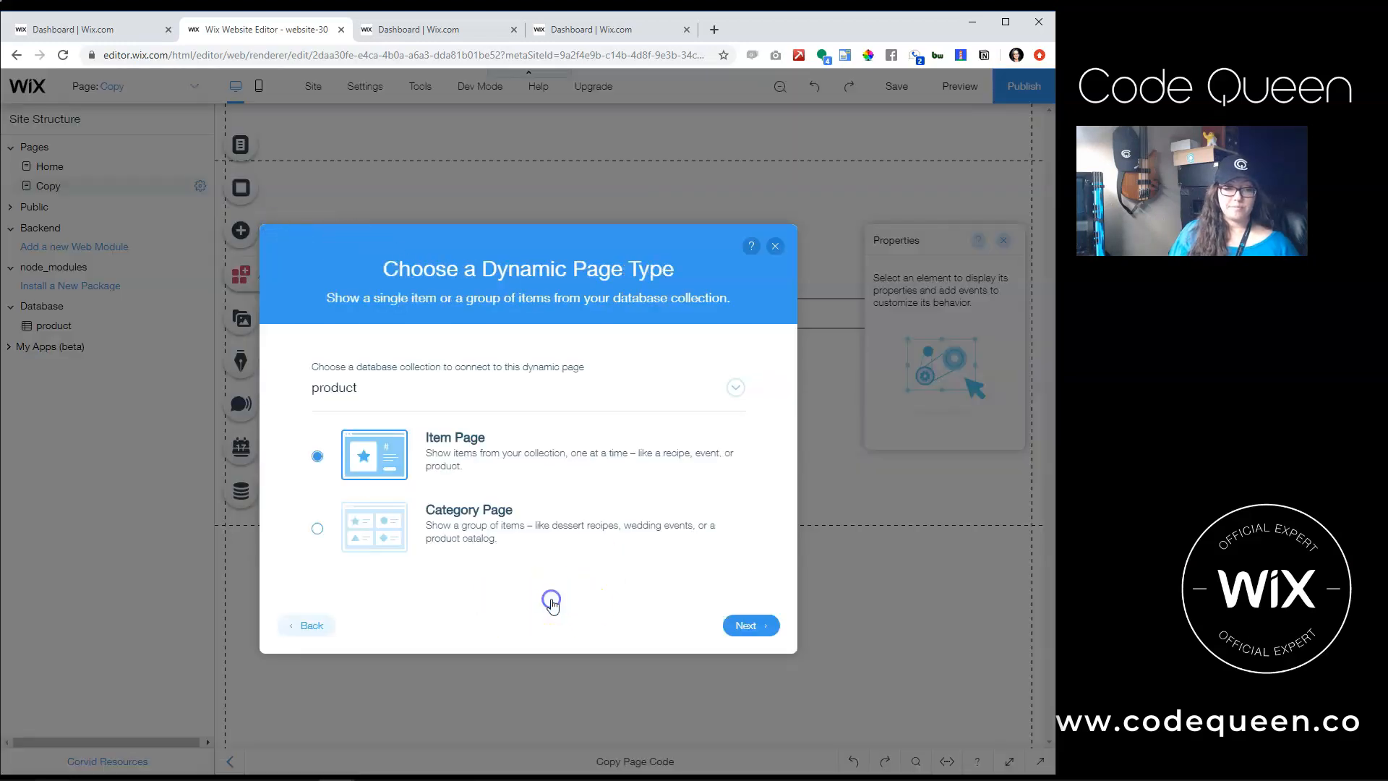
pyautogui.click(537, 386)
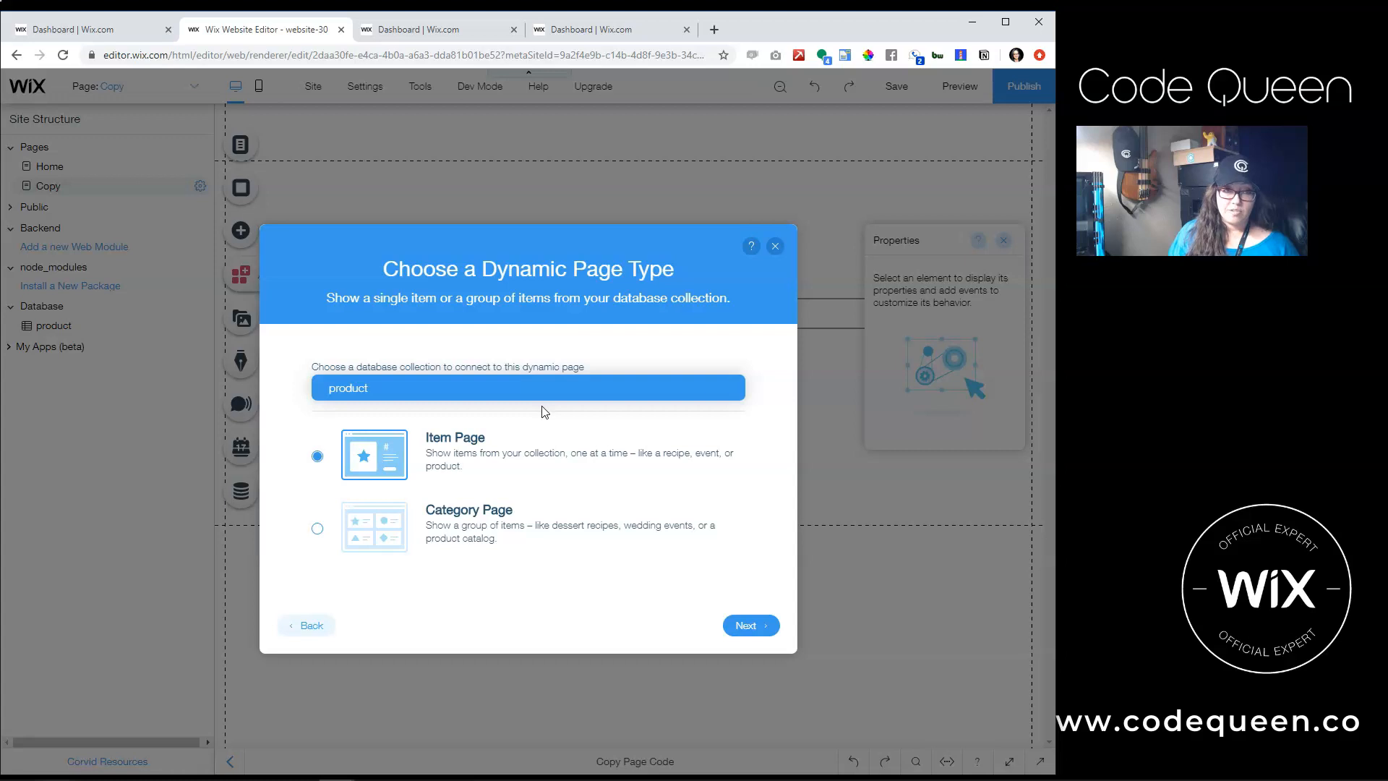
pyautogui.click(519, 390)
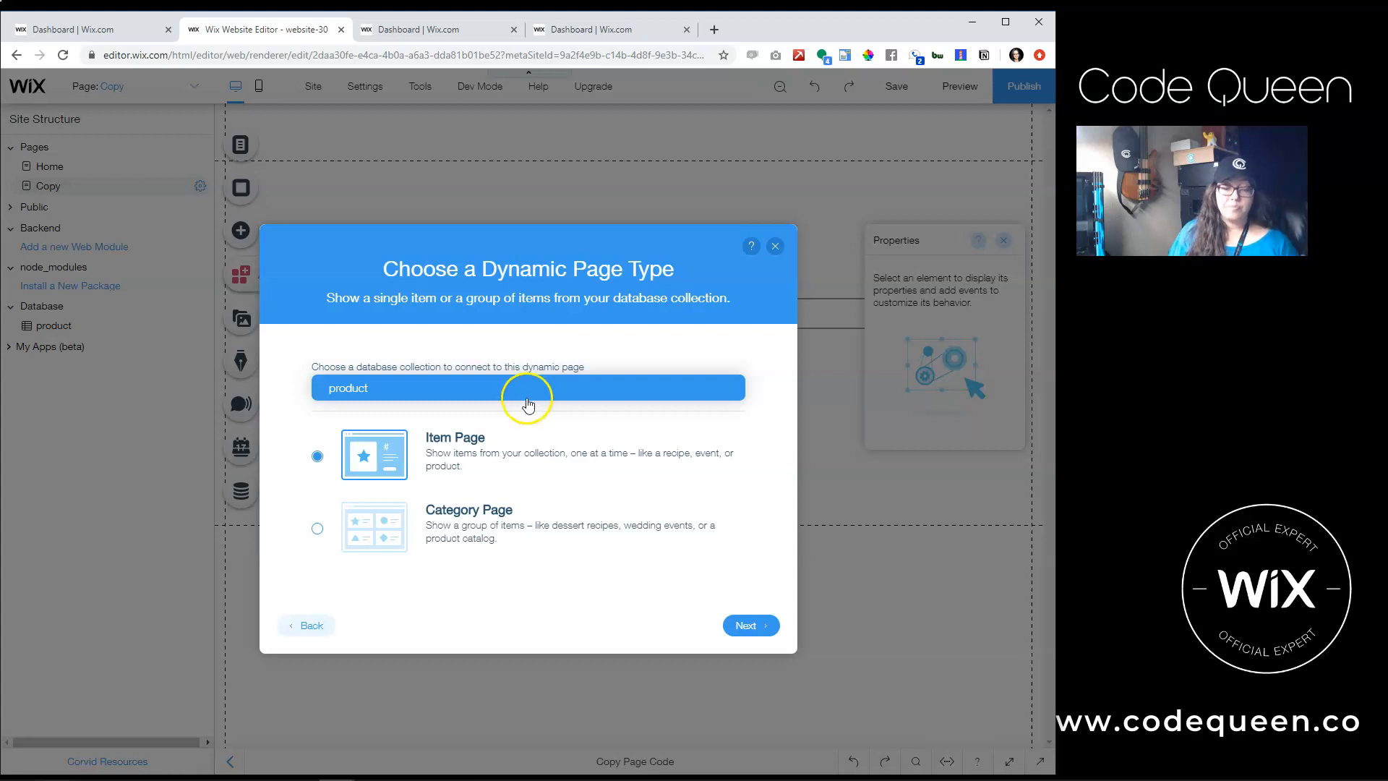
pyautogui.click(529, 394)
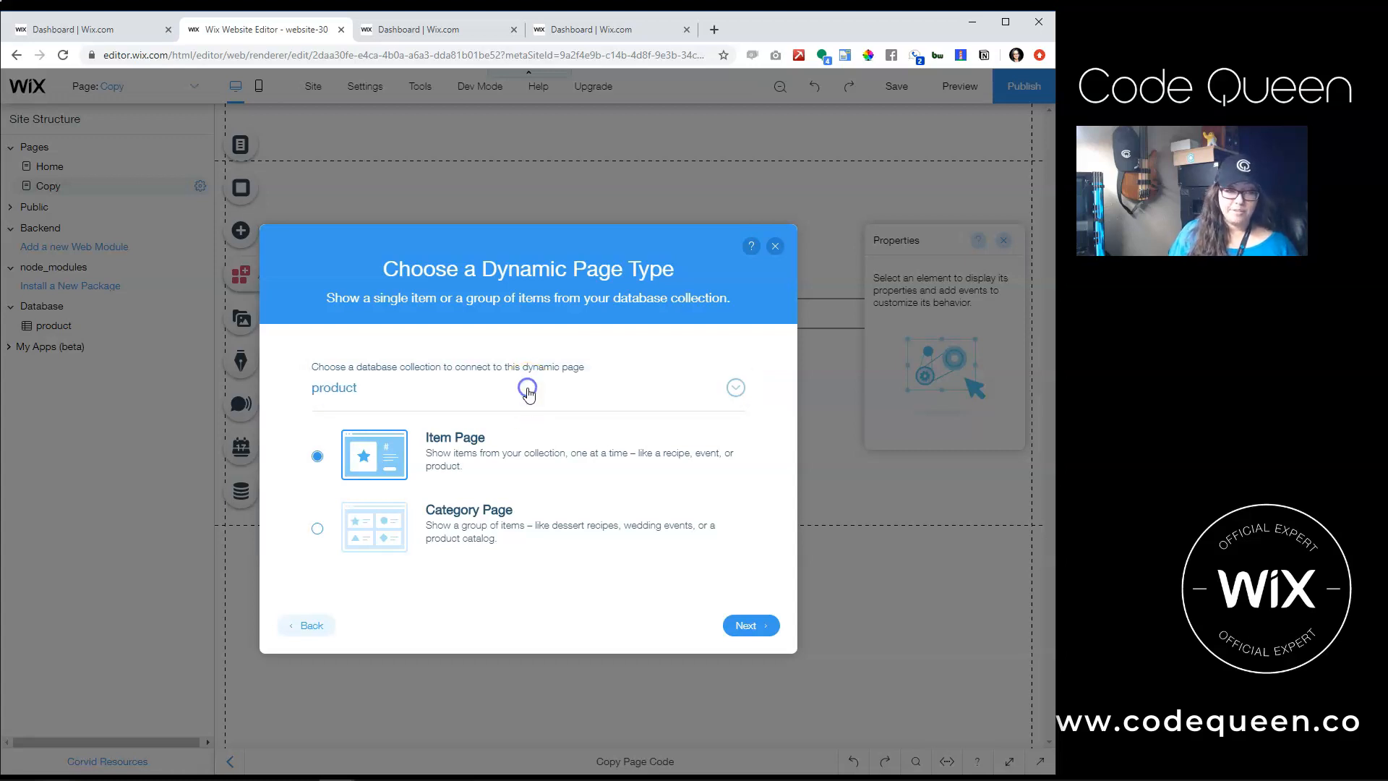
pyautogui.click(448, 461)
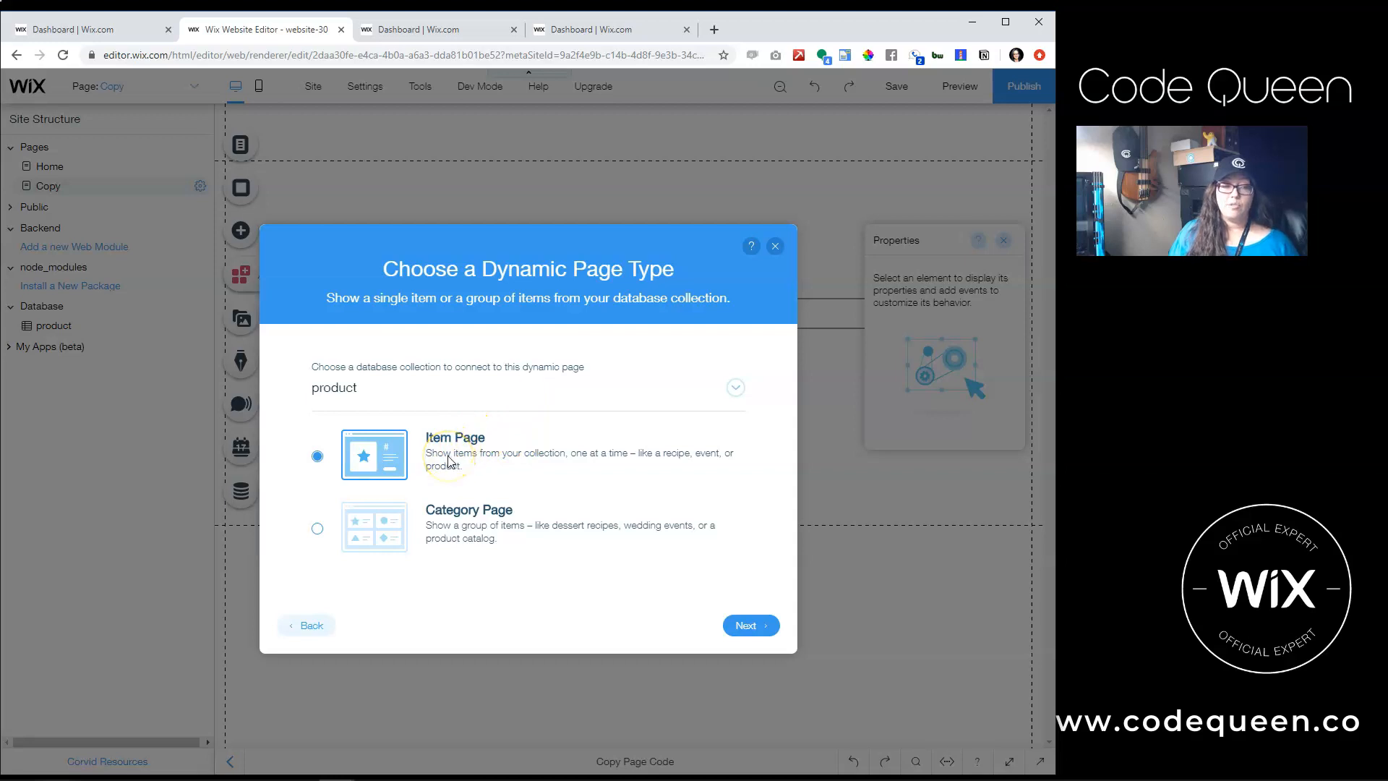
pyautogui.click(745, 629)
# Replace the Title field in the dynamic page's URL with the ID field after product/.
pyautogui.click(488, 436)
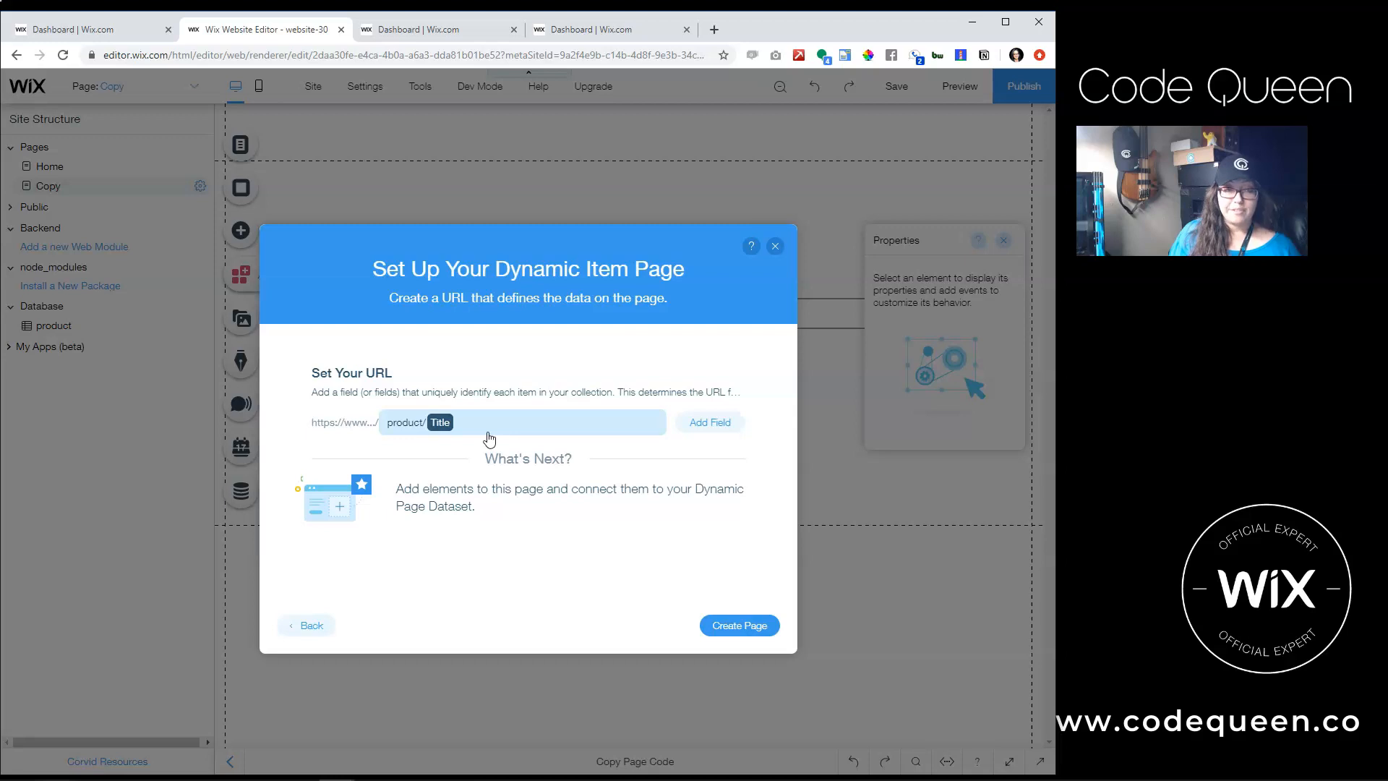
pyautogui.click(608, 431)
pyautogui.press('BackSpace')
pyautogui.press('BackSpace')
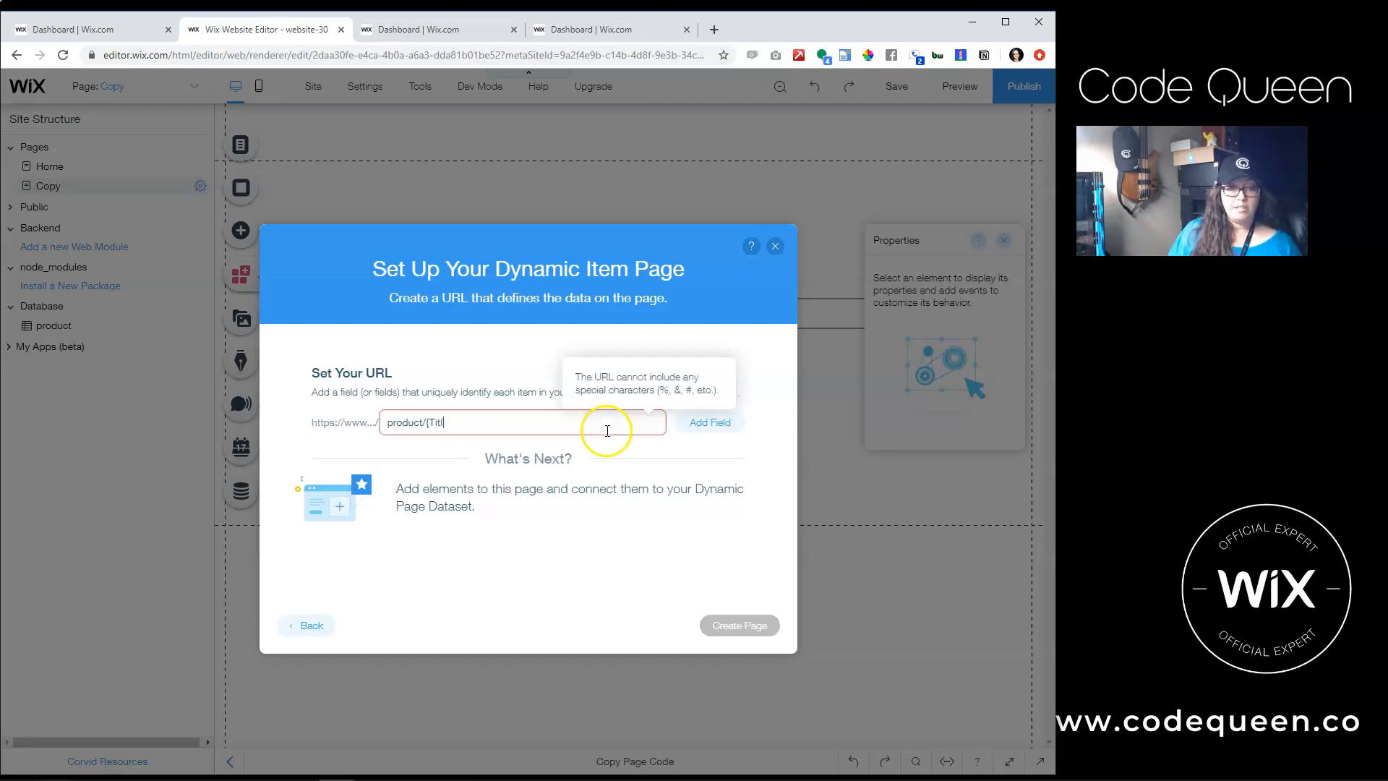
pyautogui.press('BackSpace')
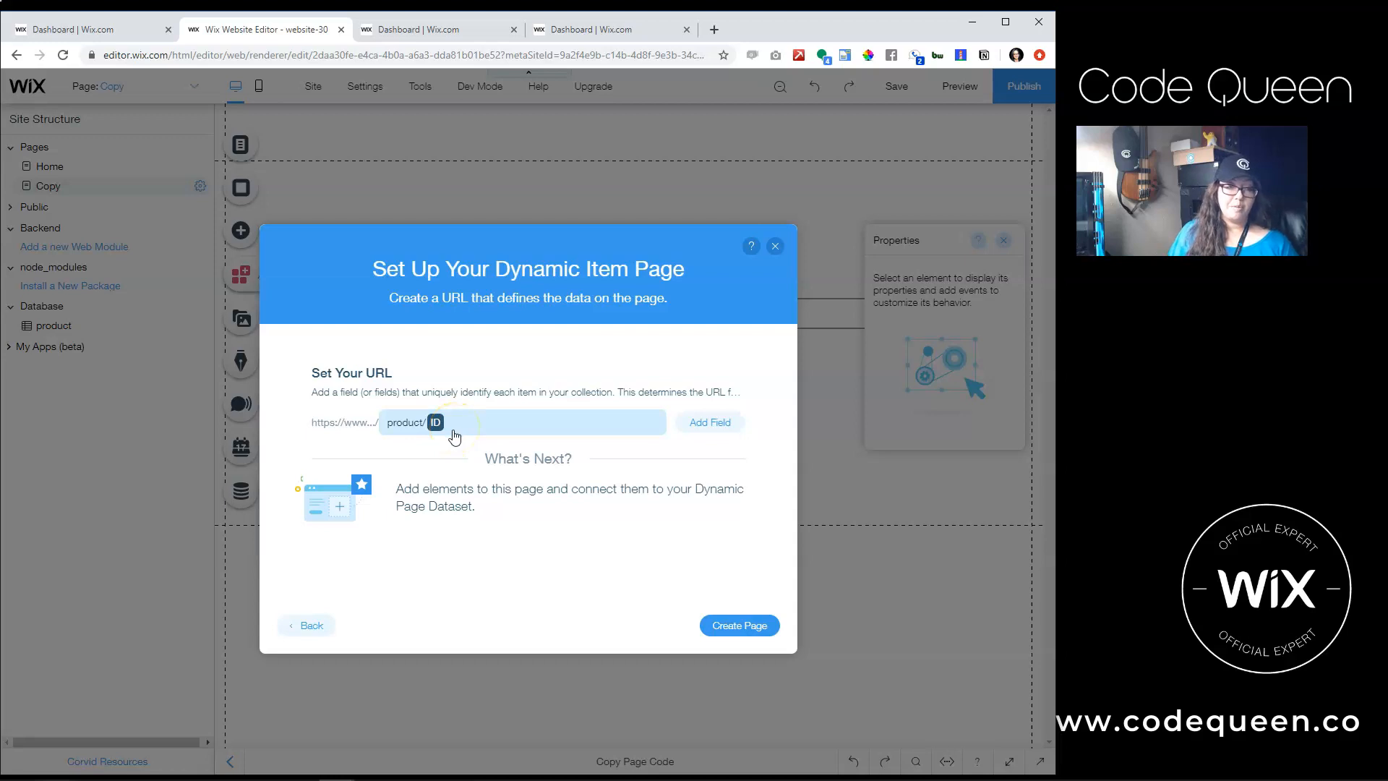
pyautogui.click(511, 412)
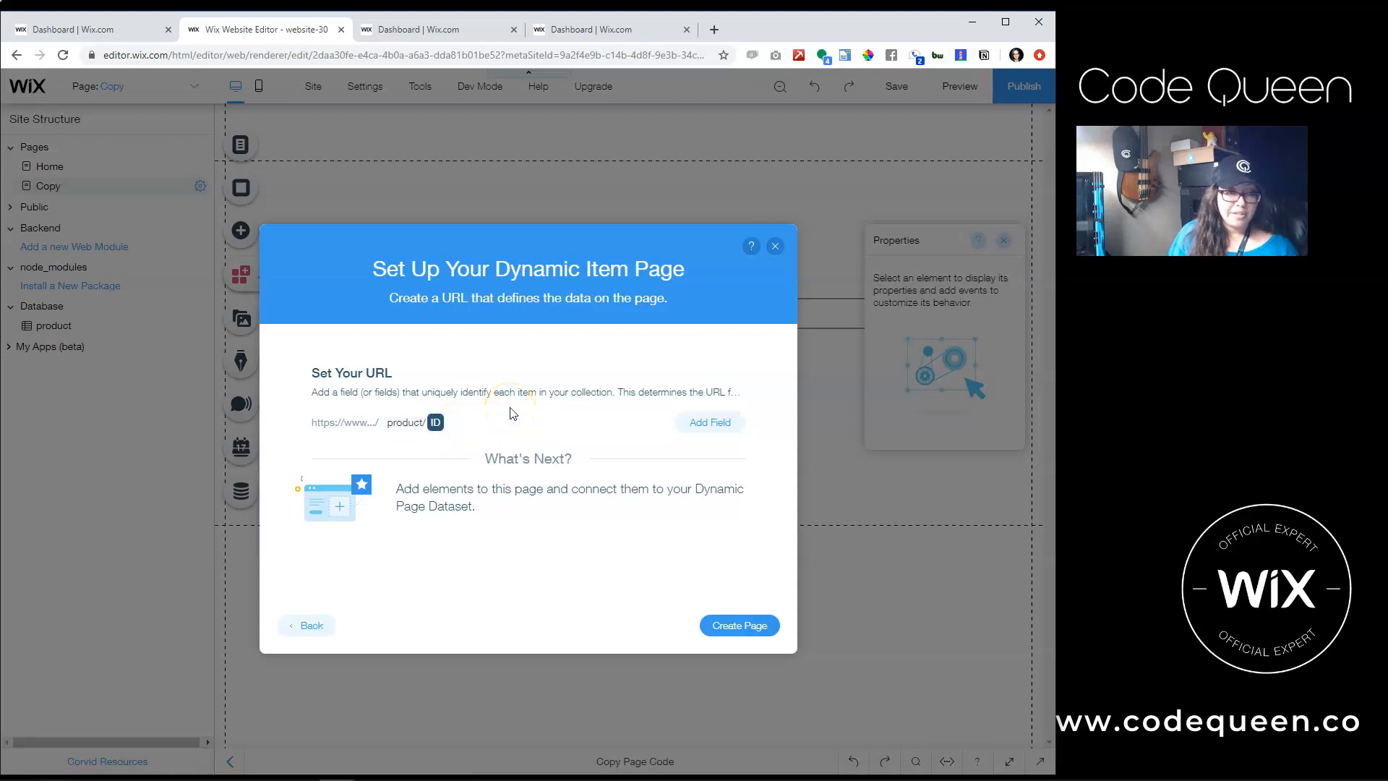
# Create the dynamic item page and check the available options for the Product Pages (Dynamic) group.
pyautogui.click(514, 421)
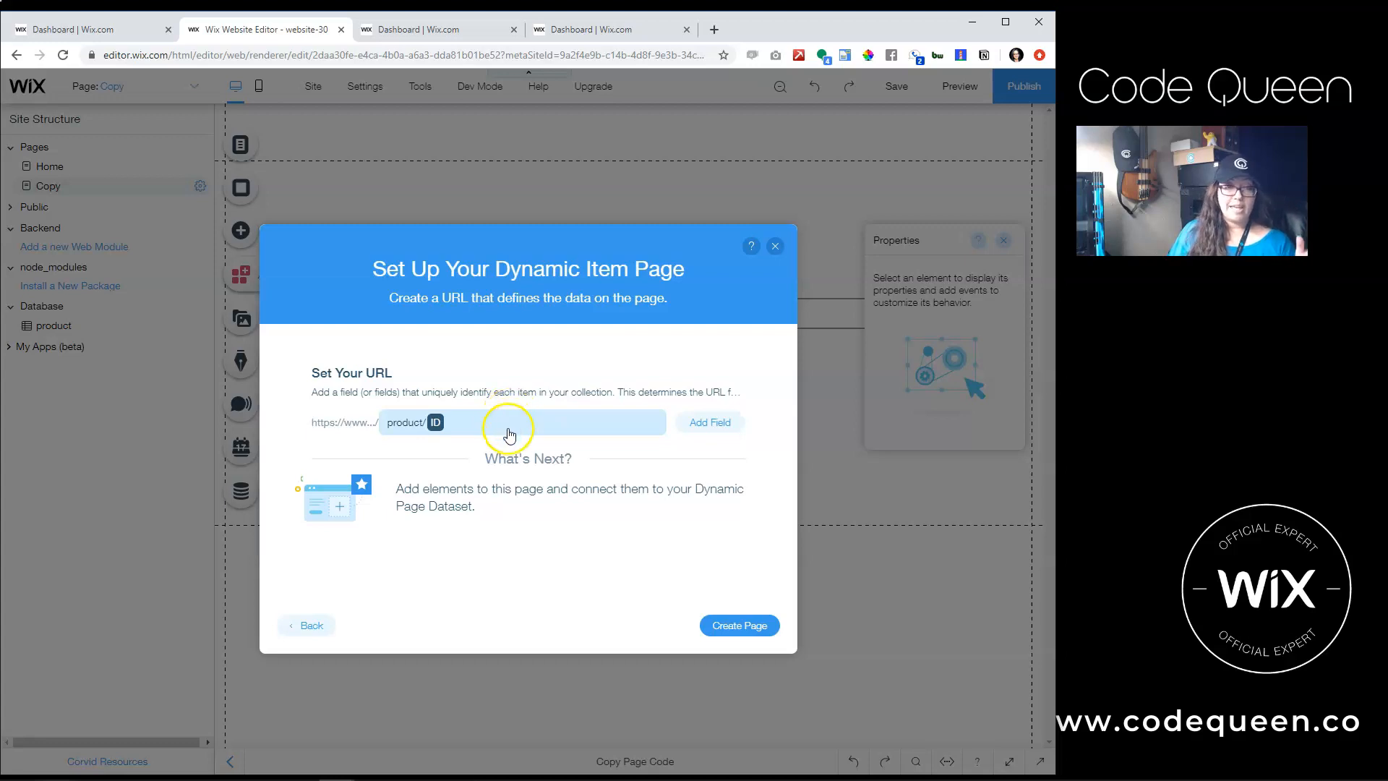
pyautogui.click(745, 626)
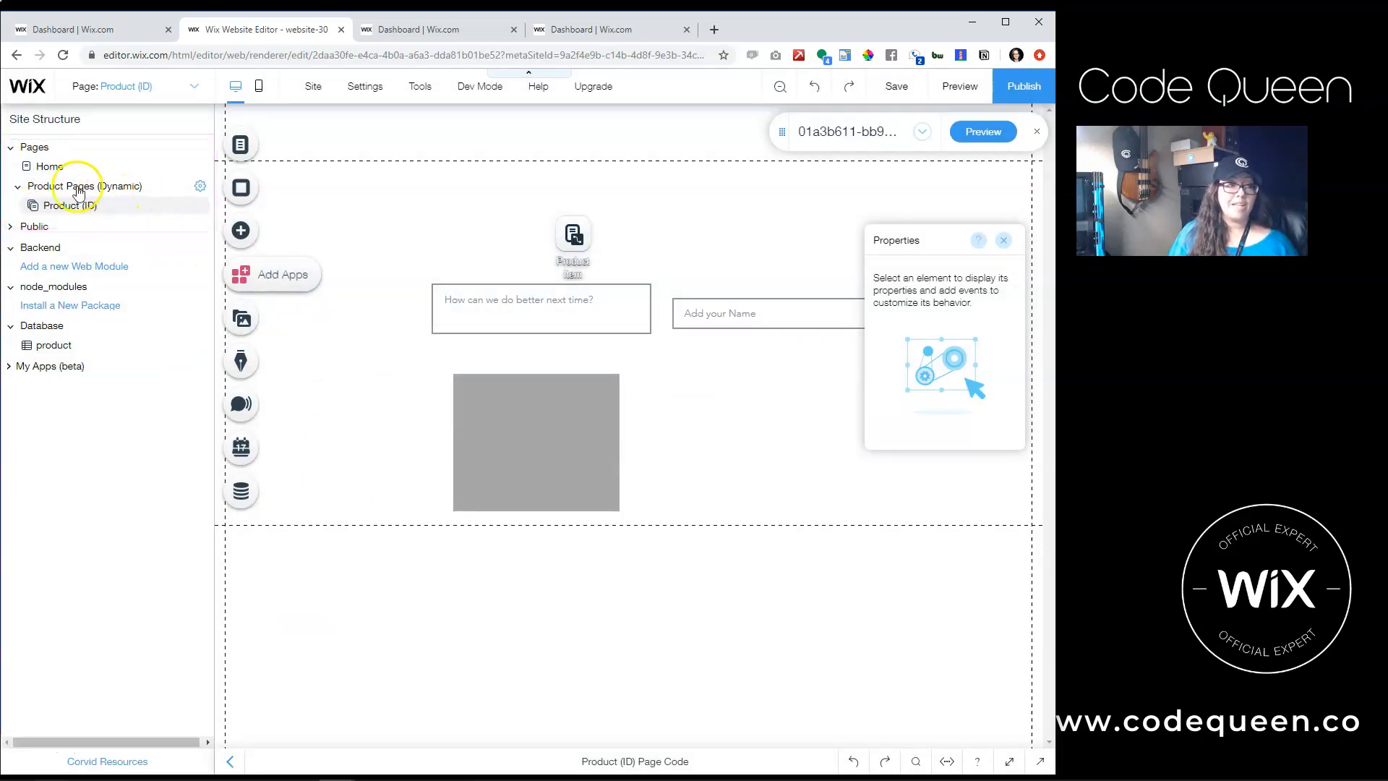
pyautogui.click(199, 187)
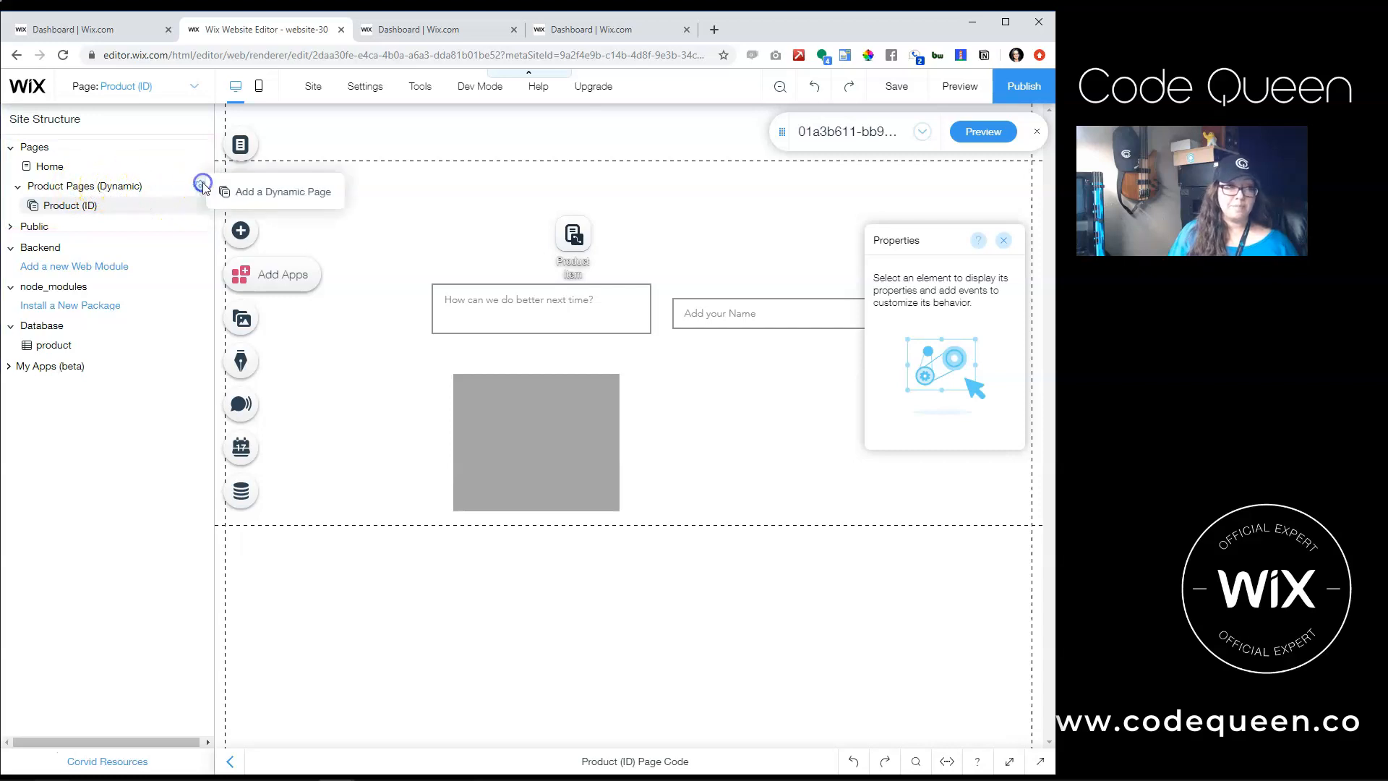
pyautogui.click(125, 206)
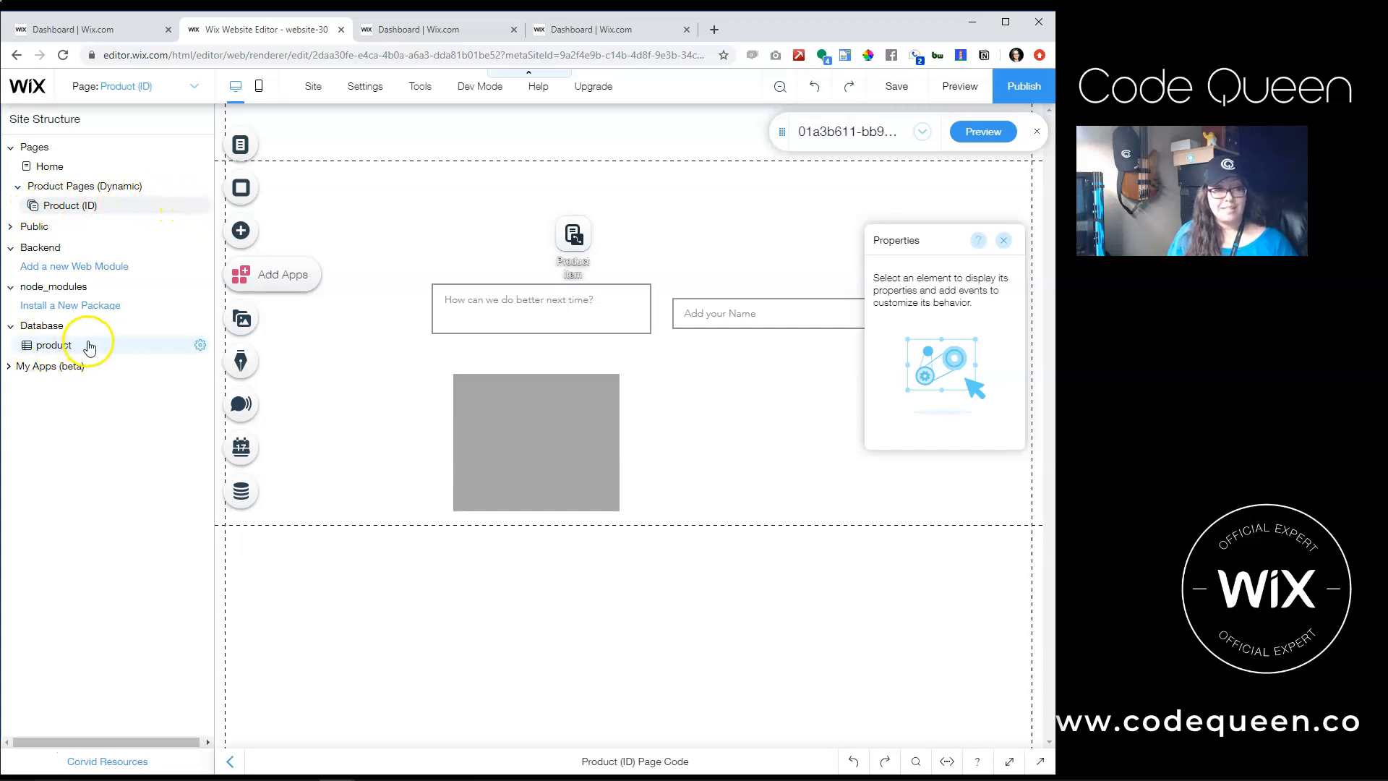
# Start a dynamic Category Page for the product collection and append a slash to product in its URL.
pyautogui.click(201, 346)
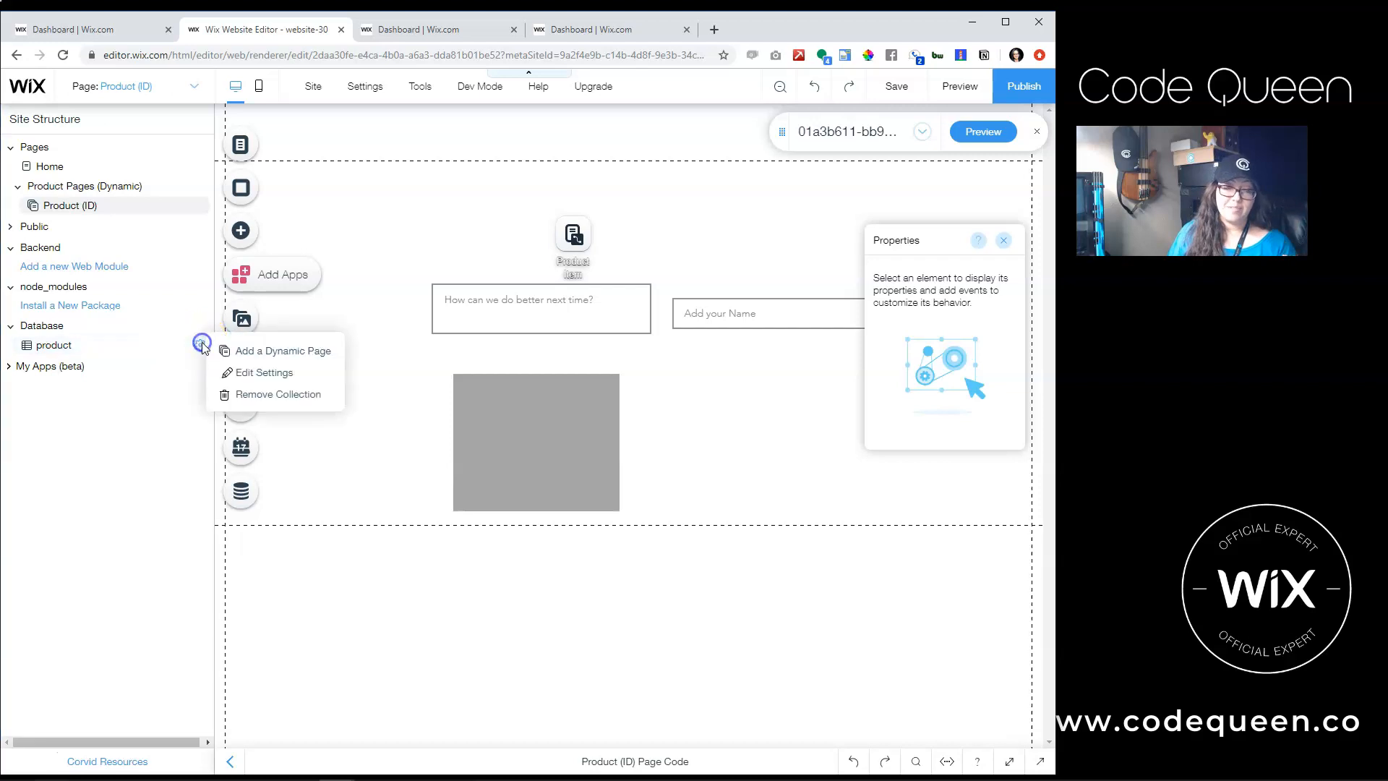
pyautogui.click(266, 352)
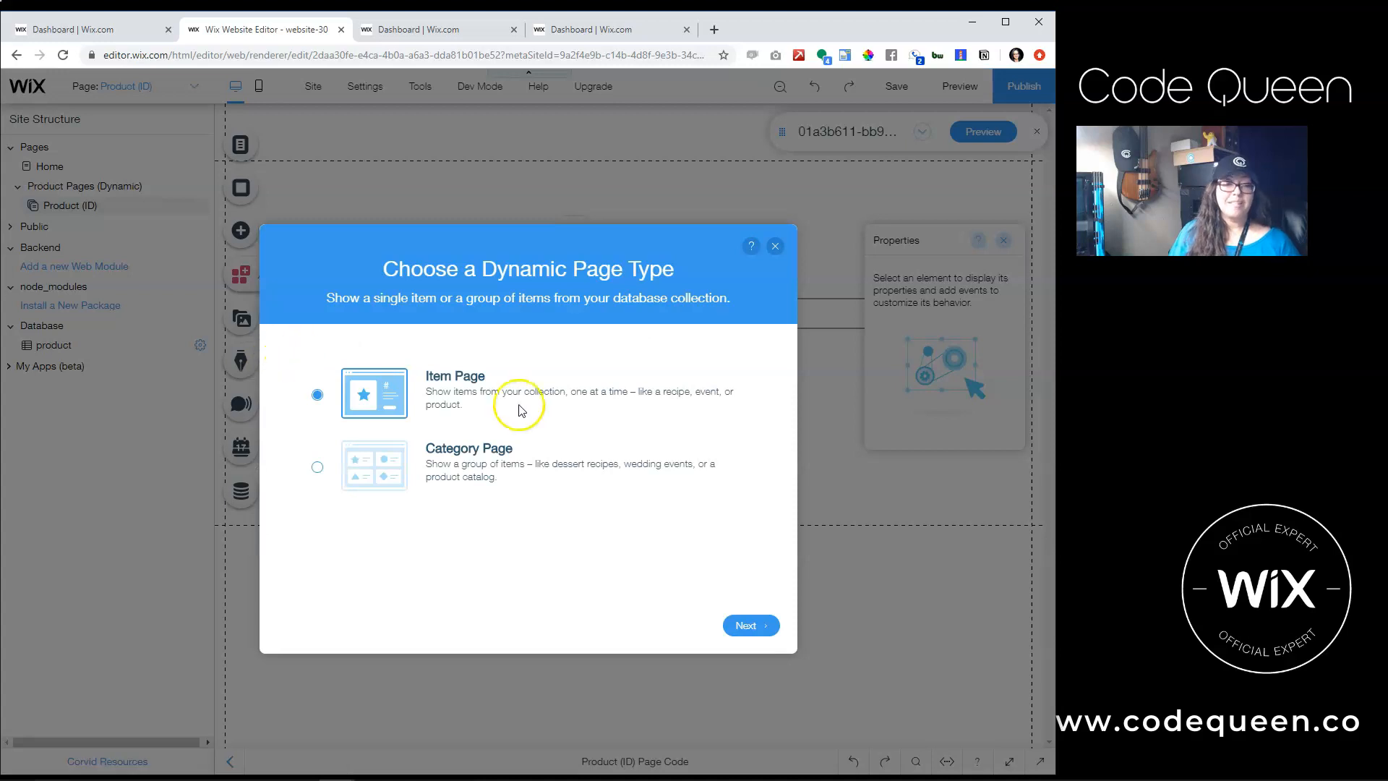
pyautogui.click(498, 470)
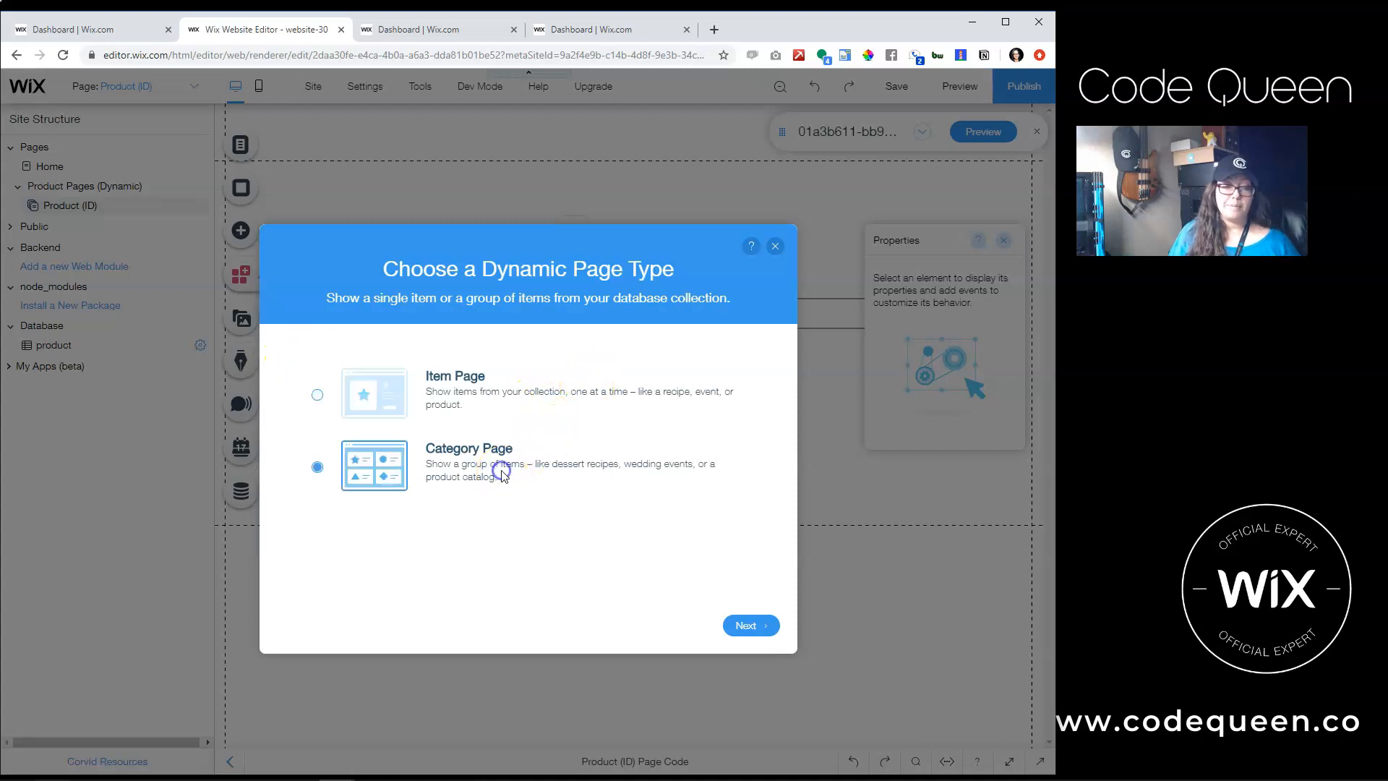
pyautogui.click(752, 626)
pyautogui.click(480, 418)
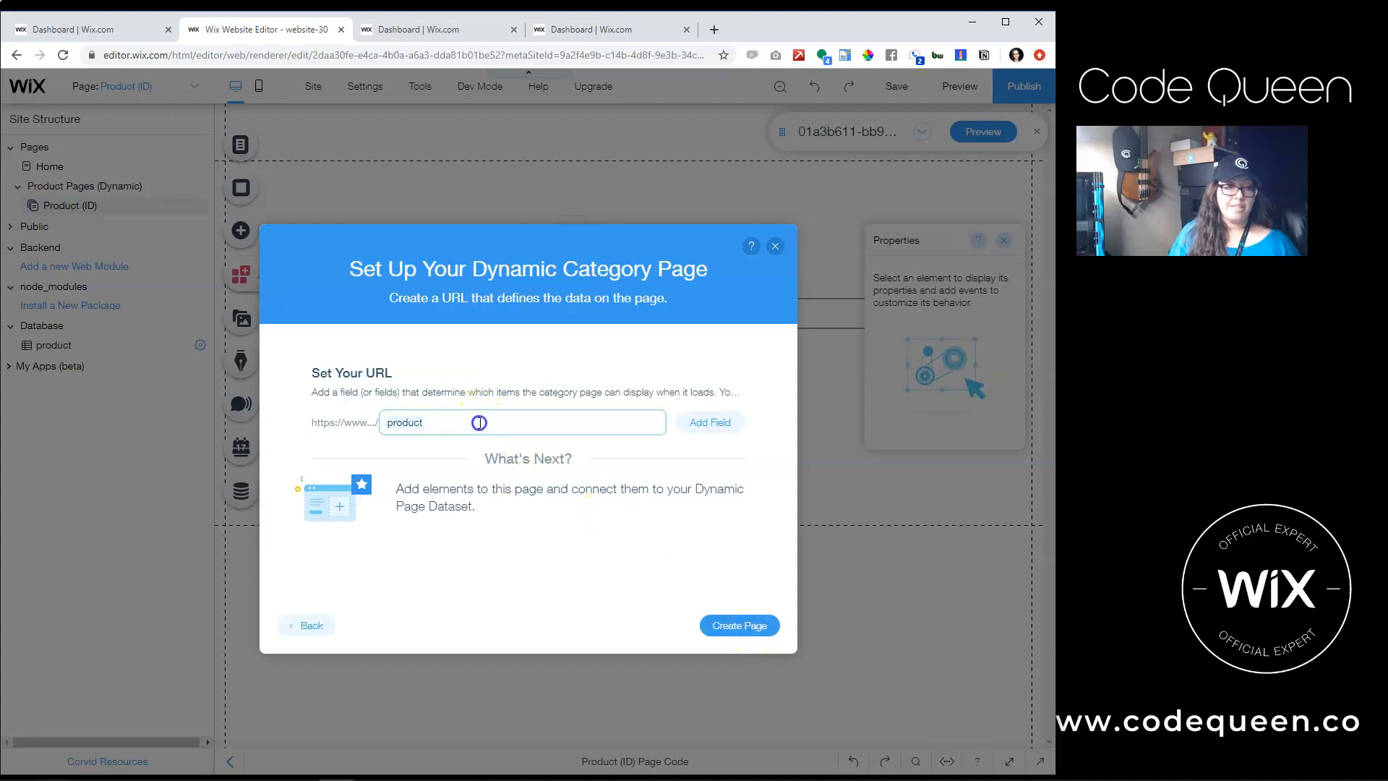
pyautogui.click(499, 427)
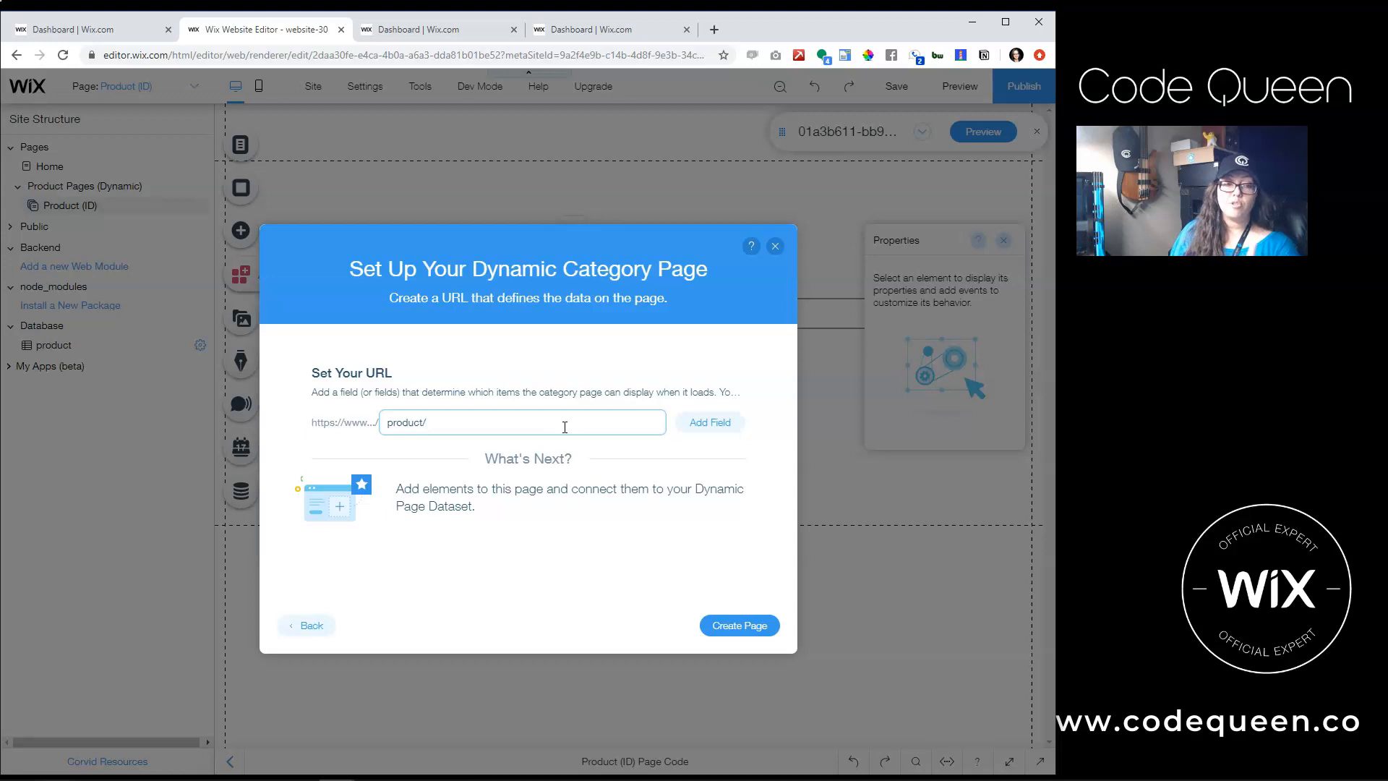
# Try the ID field after product/ in the category page's URL and remove it again.
pyautogui.click(713, 424)
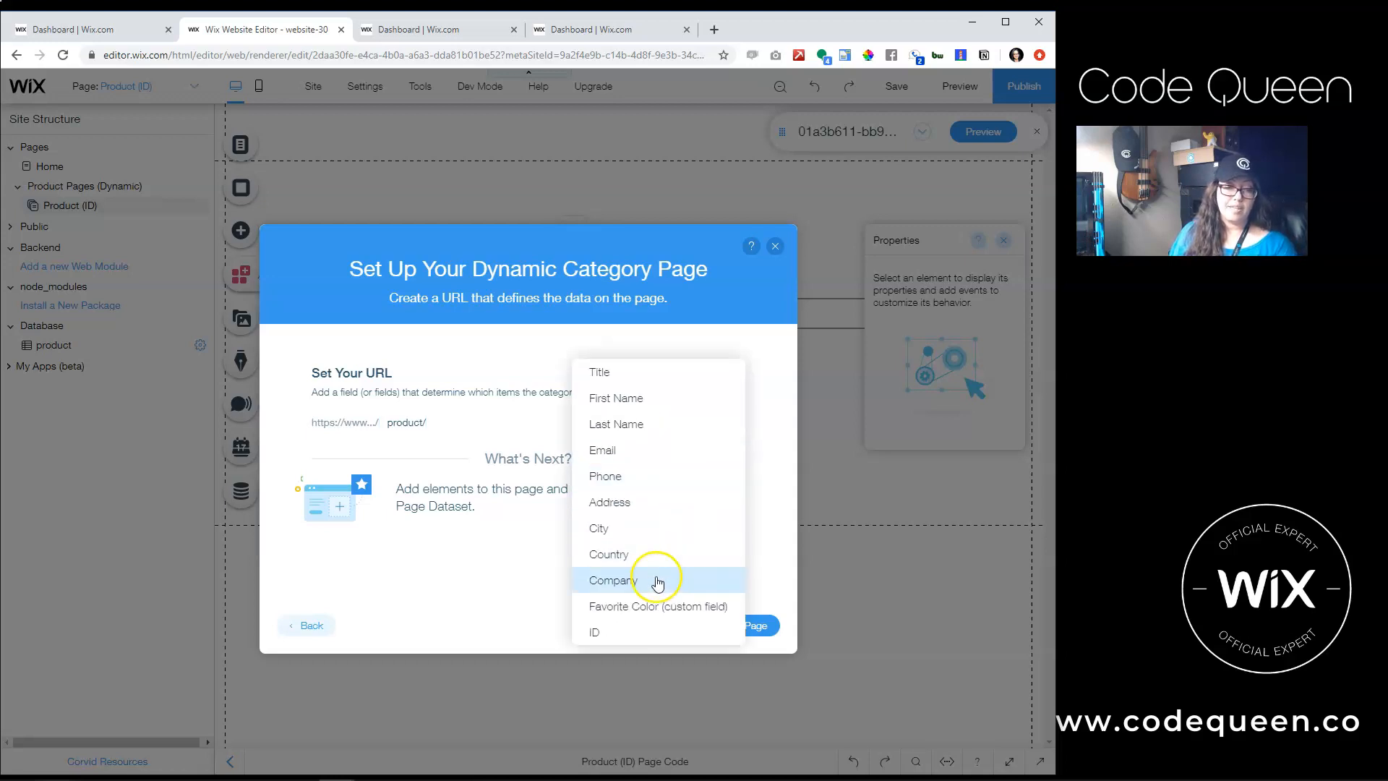
pyautogui.click(603, 631)
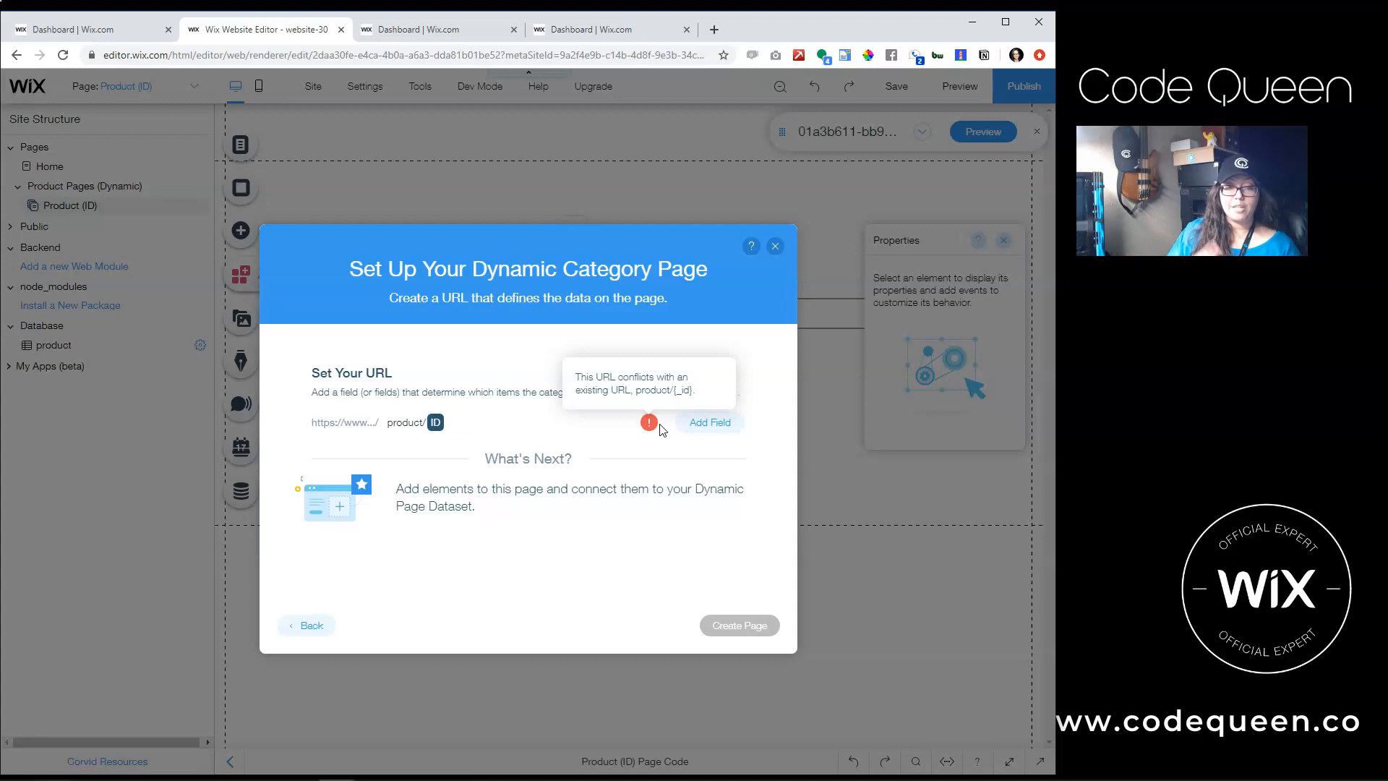
pyautogui.click(581, 424)
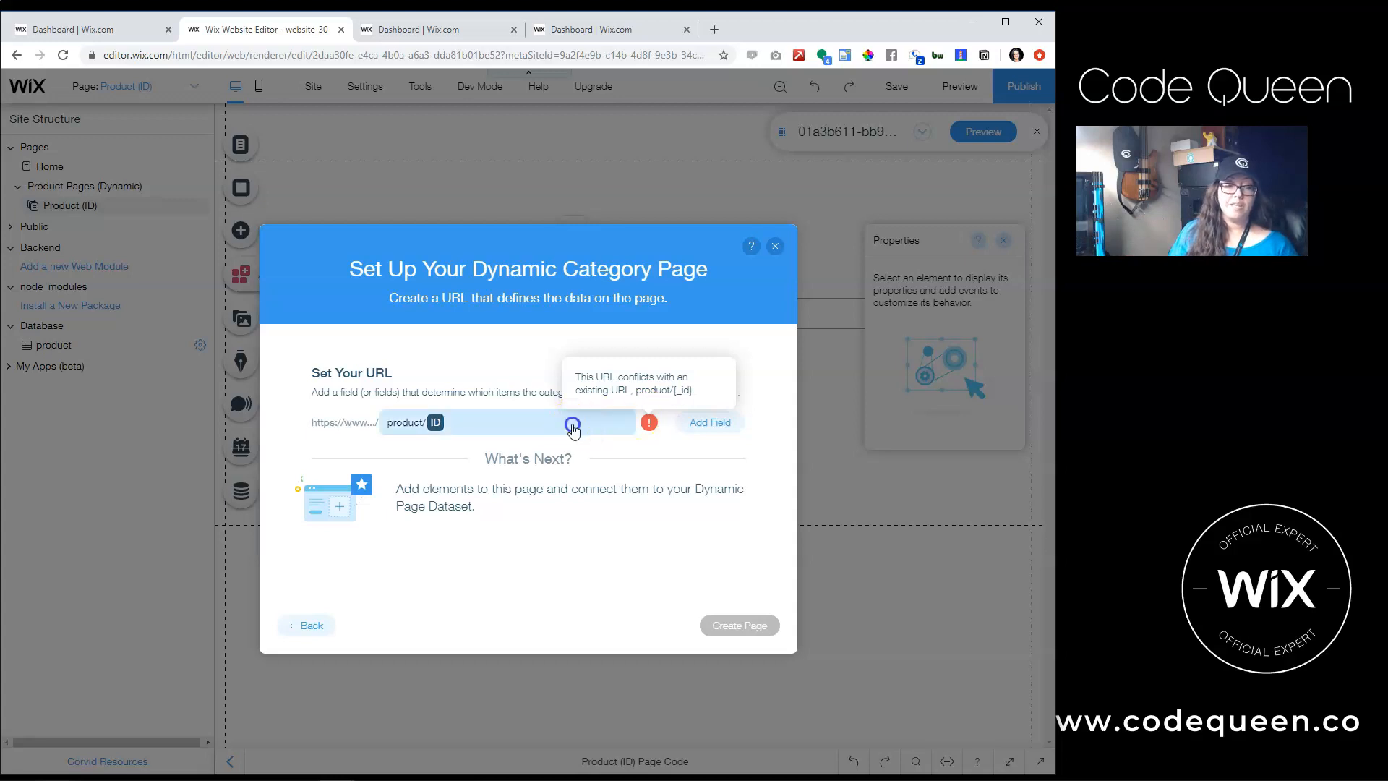
pyautogui.press('BackSpace')
pyautogui.press('BackSpace')
pyautogui.press('BackSpace')
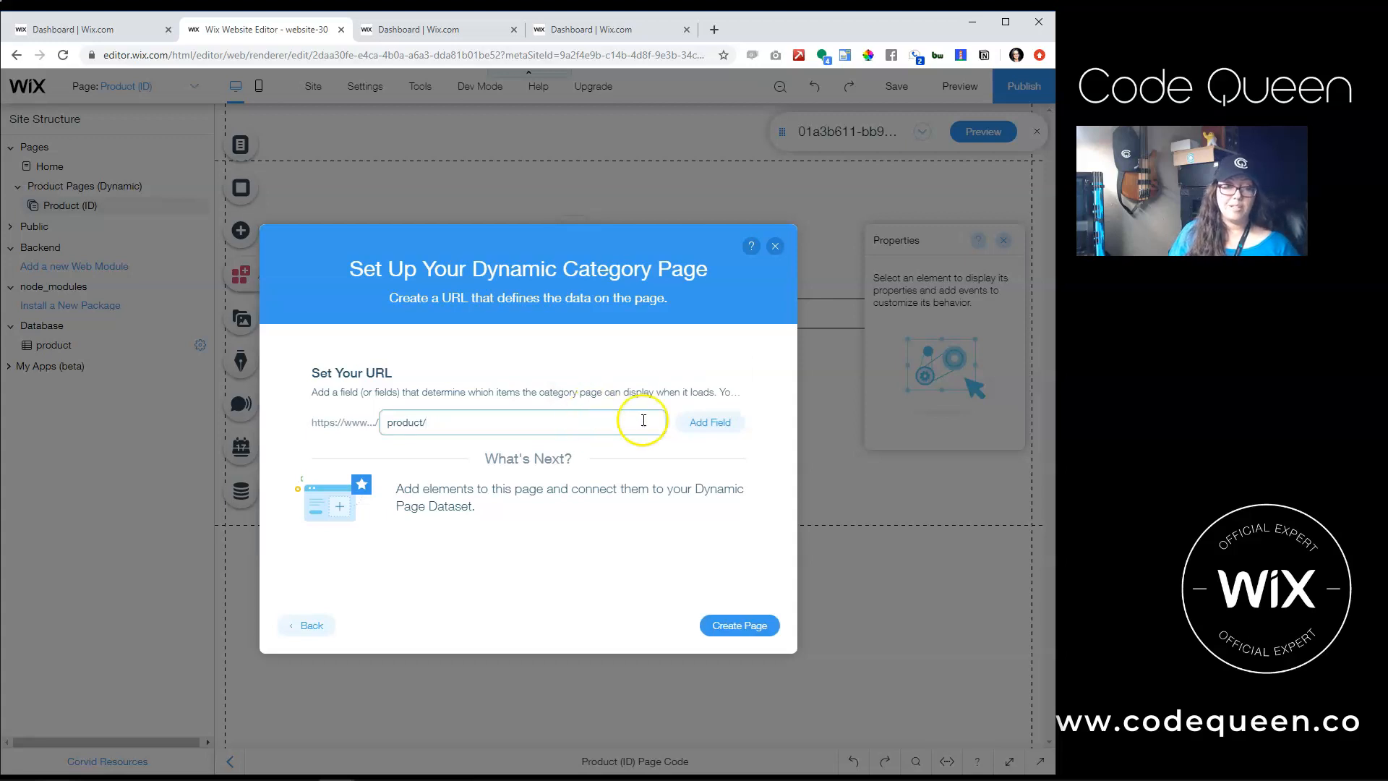
# Add the Country field to the category page's URL, insert group/ before it, and create the page.
pyautogui.click(698, 425)
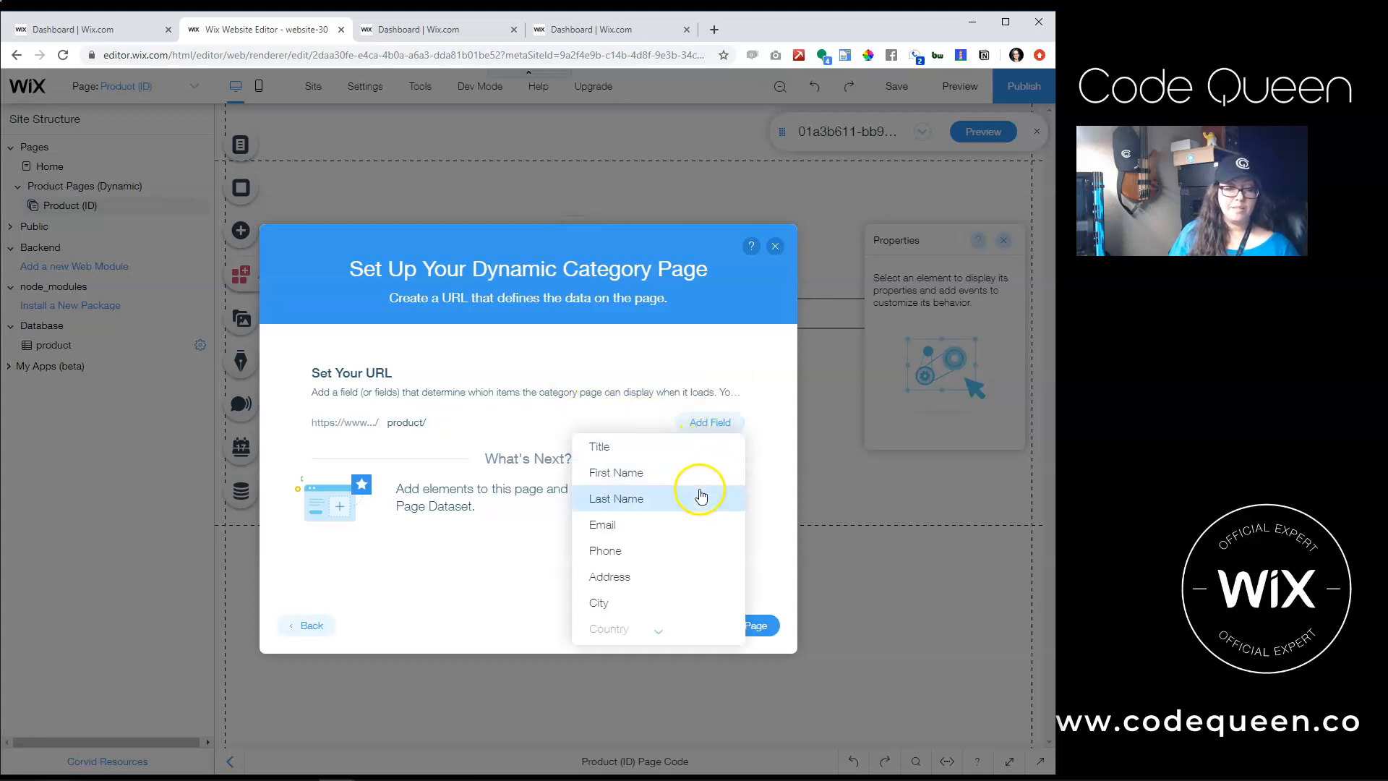
pyautogui.scroll(-2, 703, 495)
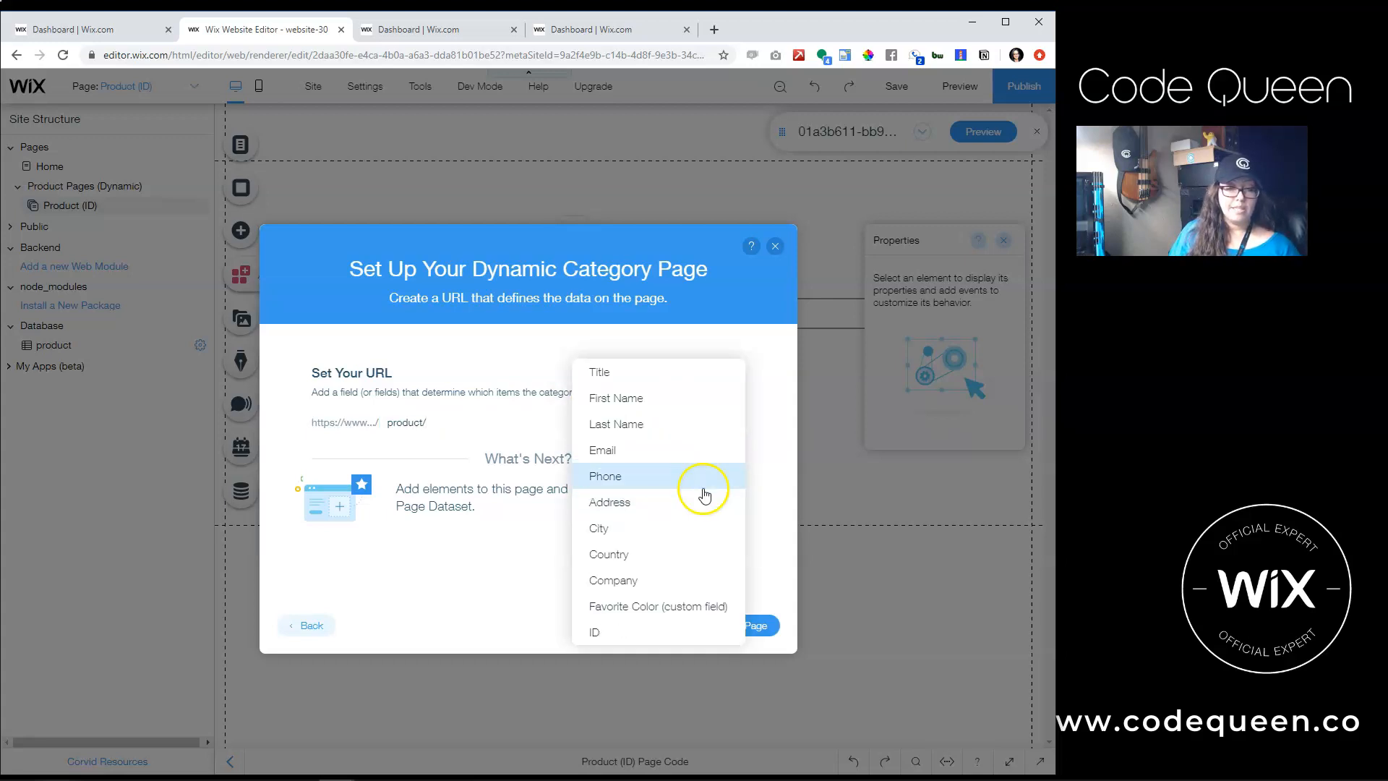
pyautogui.click(637, 557)
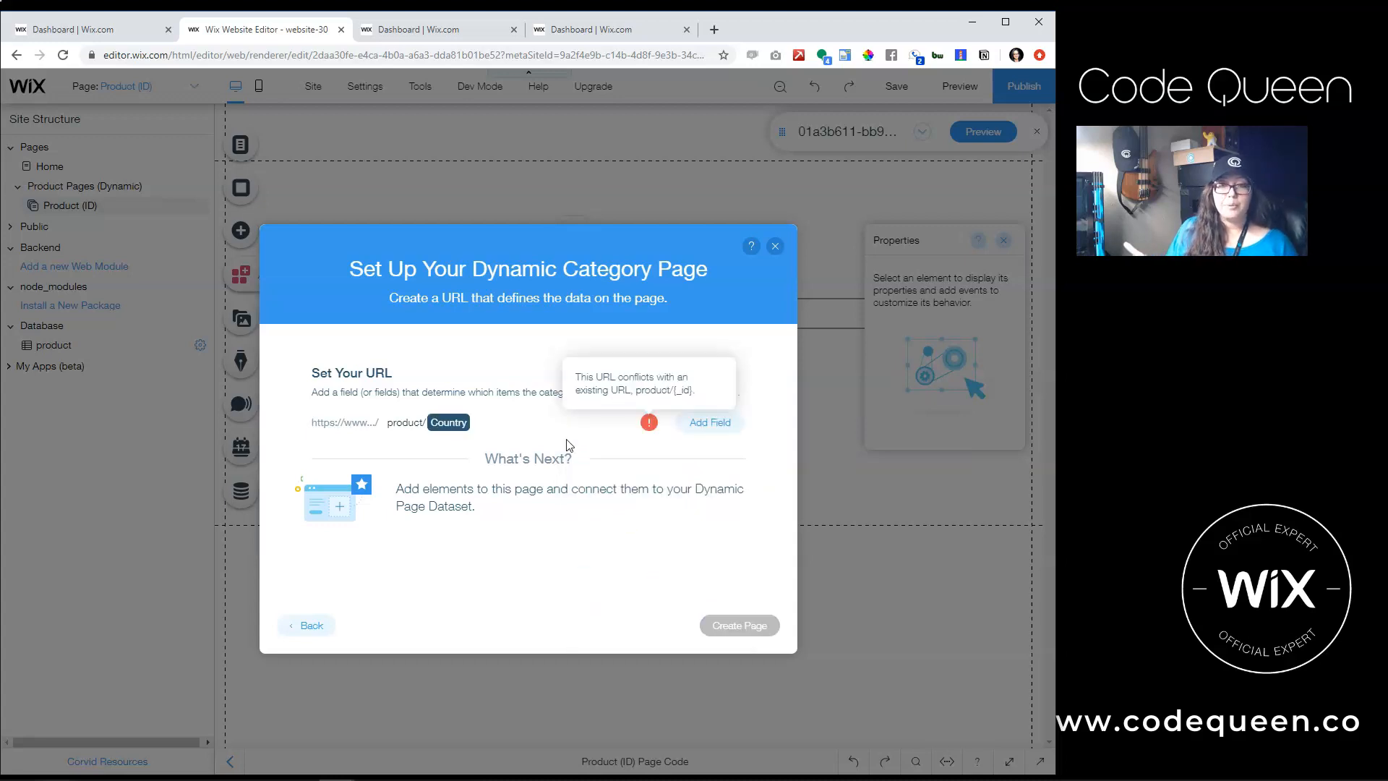
pyautogui.click(567, 436)
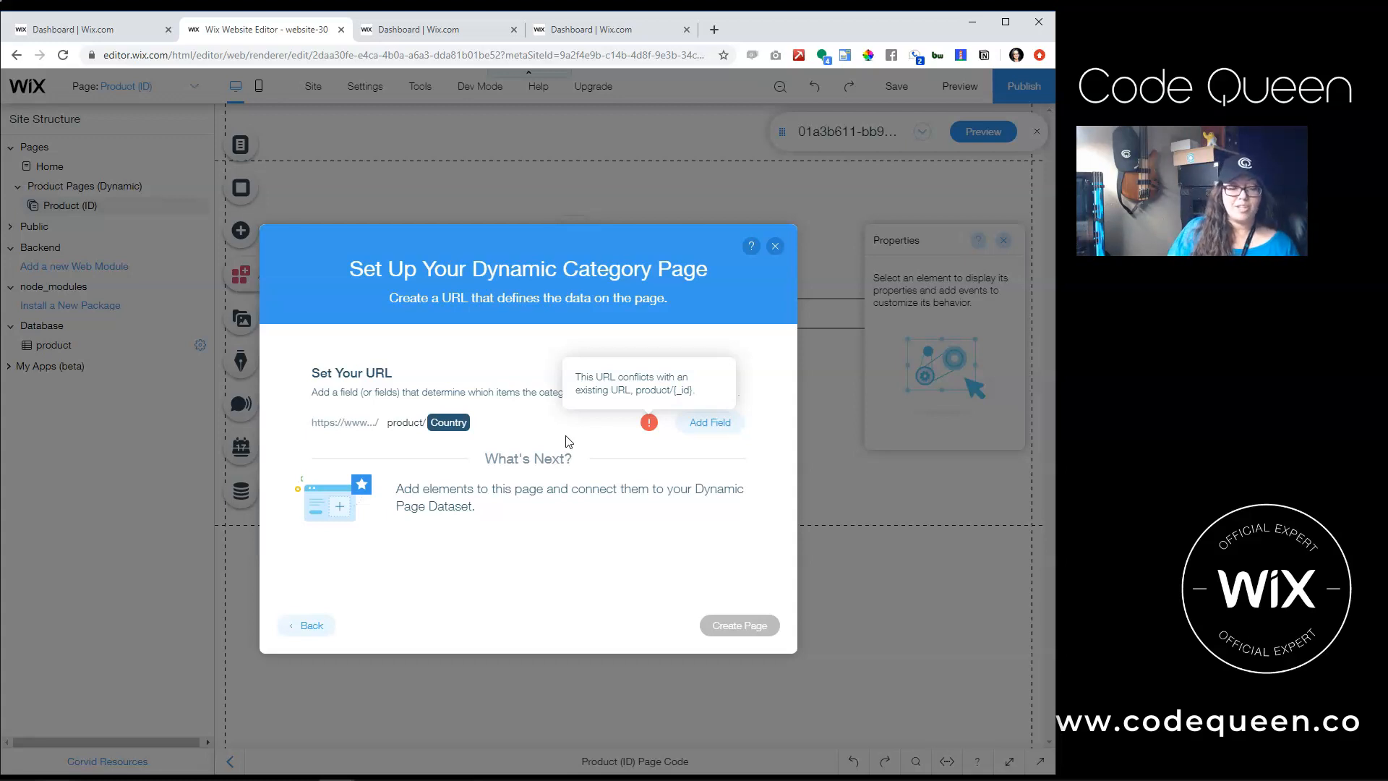
pyautogui.click(437, 423)
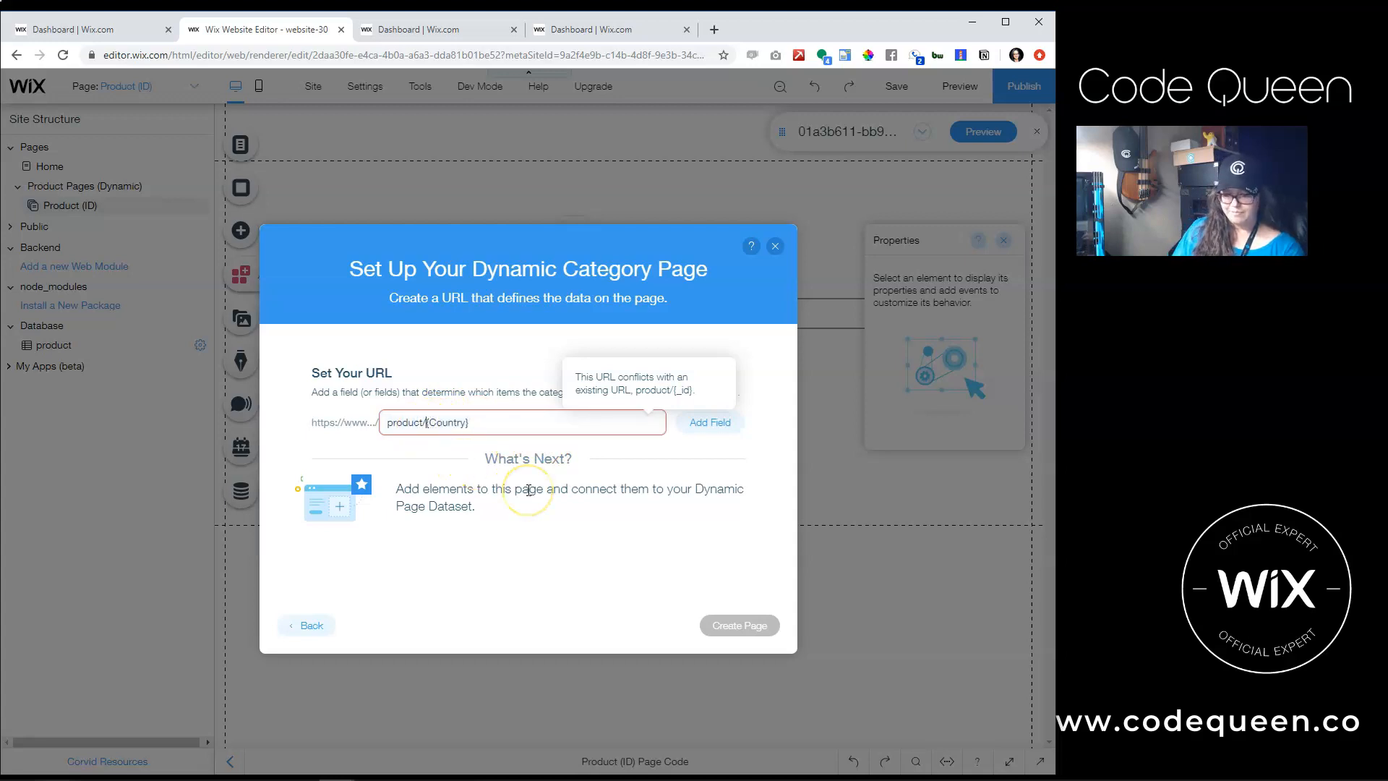
pyautogui.write('group/')
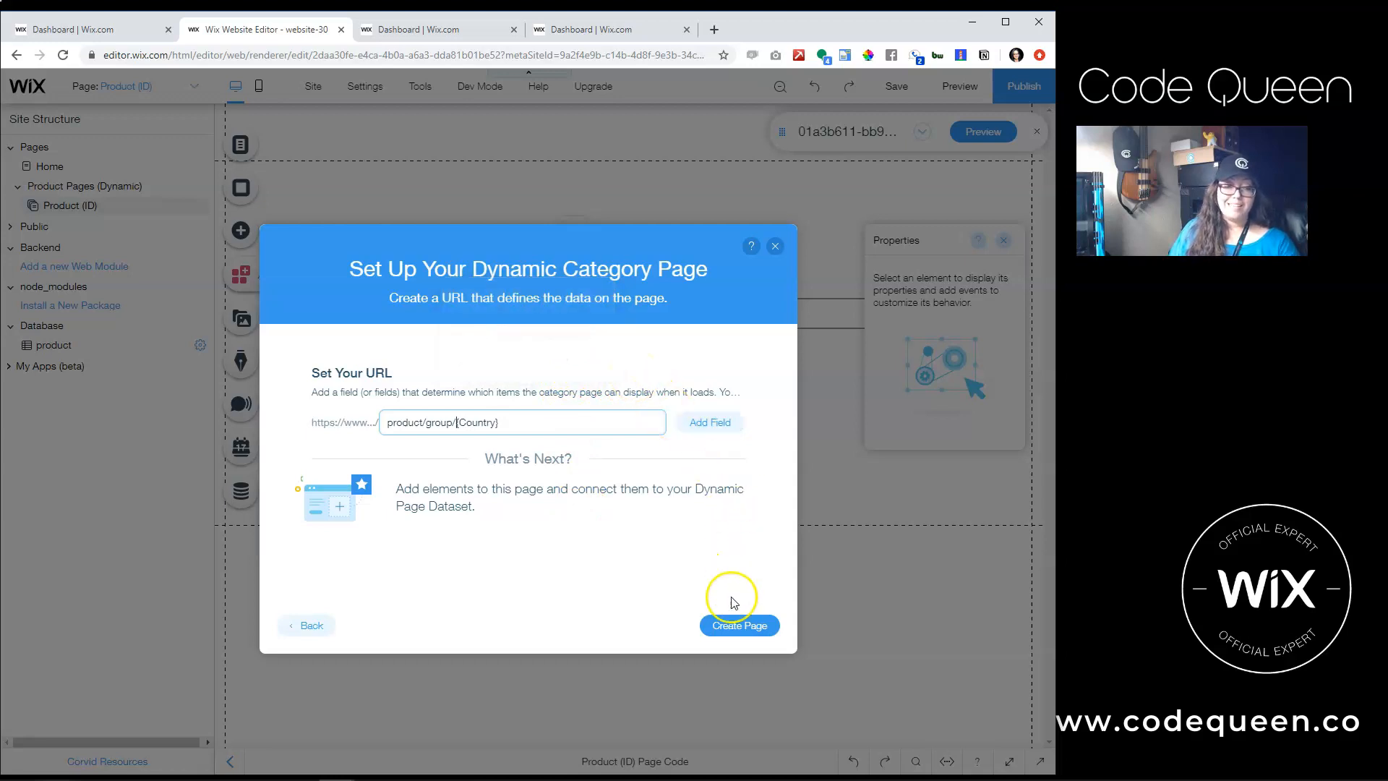
pyautogui.click(720, 627)
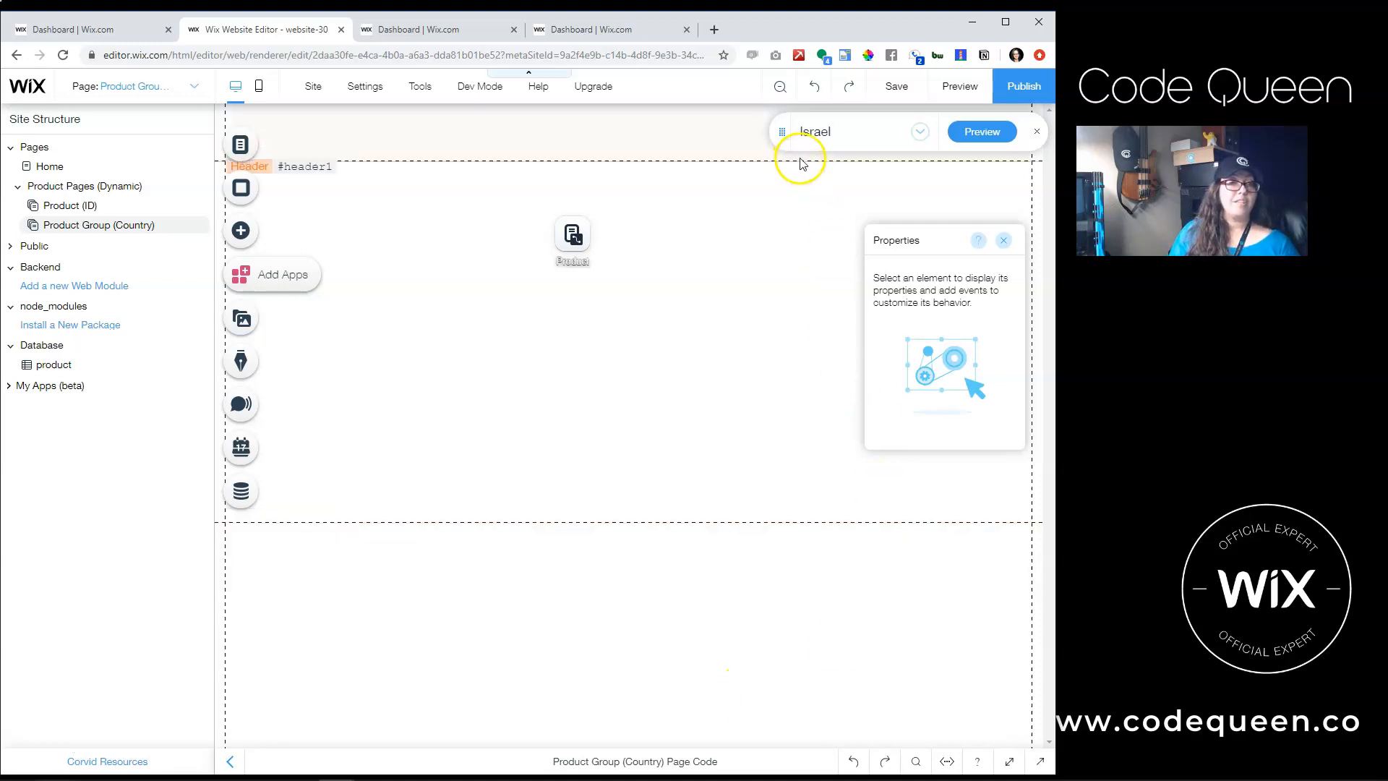
# Display United States as the dynamic page's country and add a team-member list repeater to the page.
pyautogui.click(828, 134)
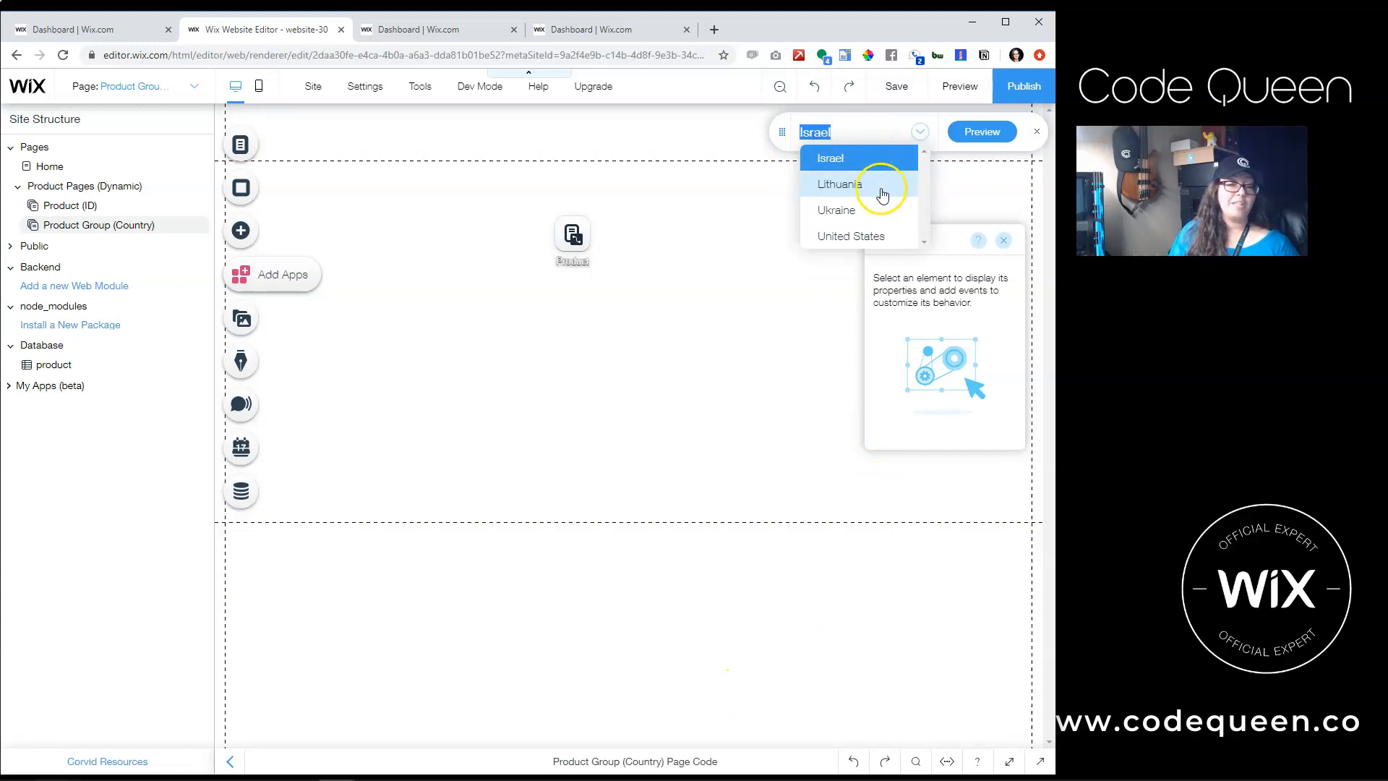
pyautogui.click(864, 236)
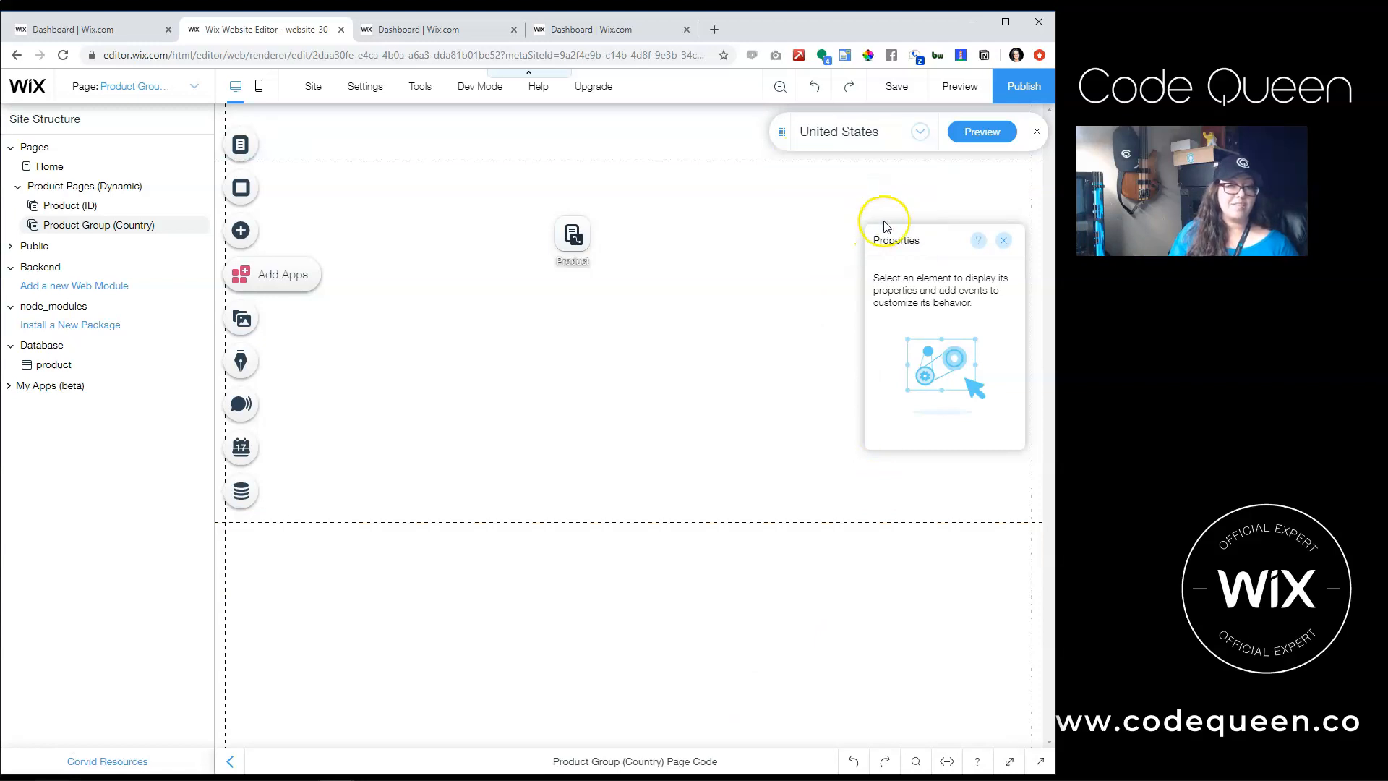
pyautogui.click(242, 232)
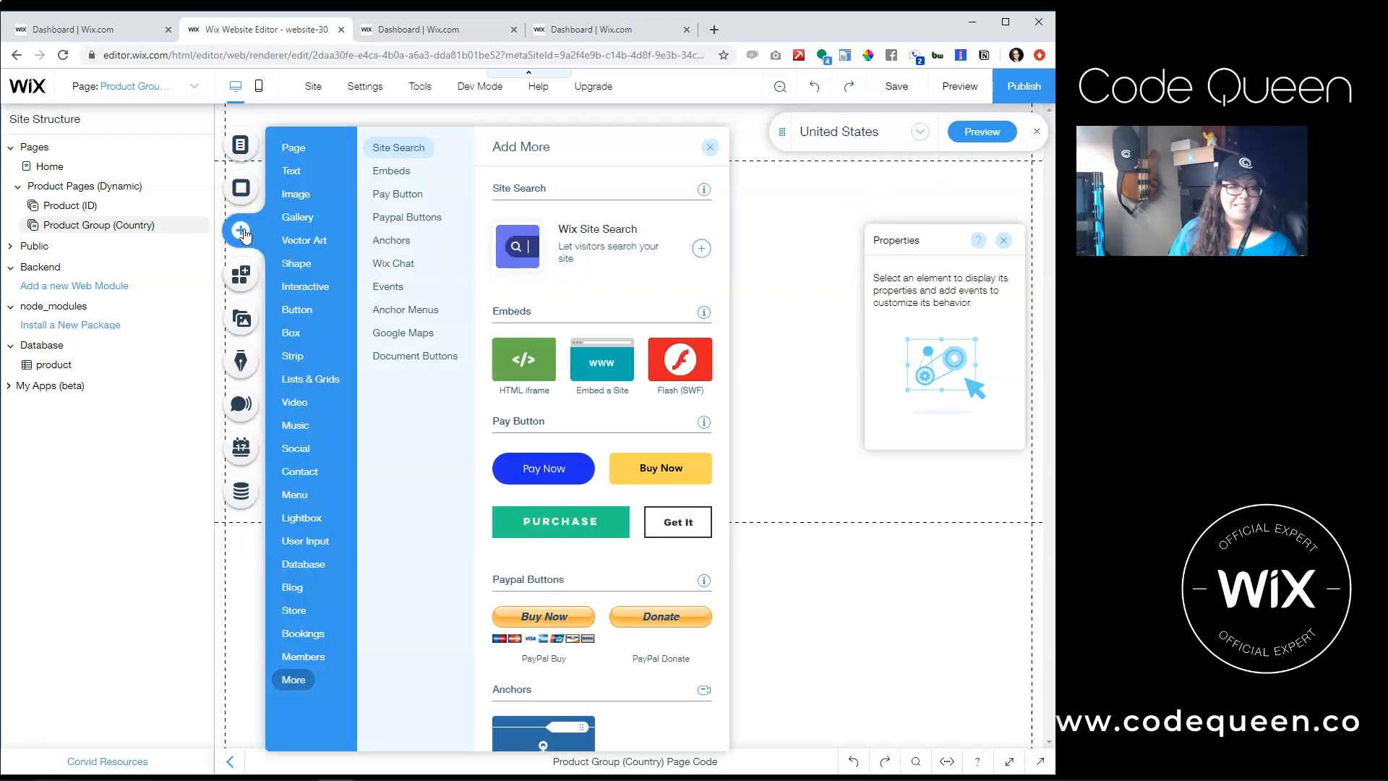
pyautogui.click(311, 378)
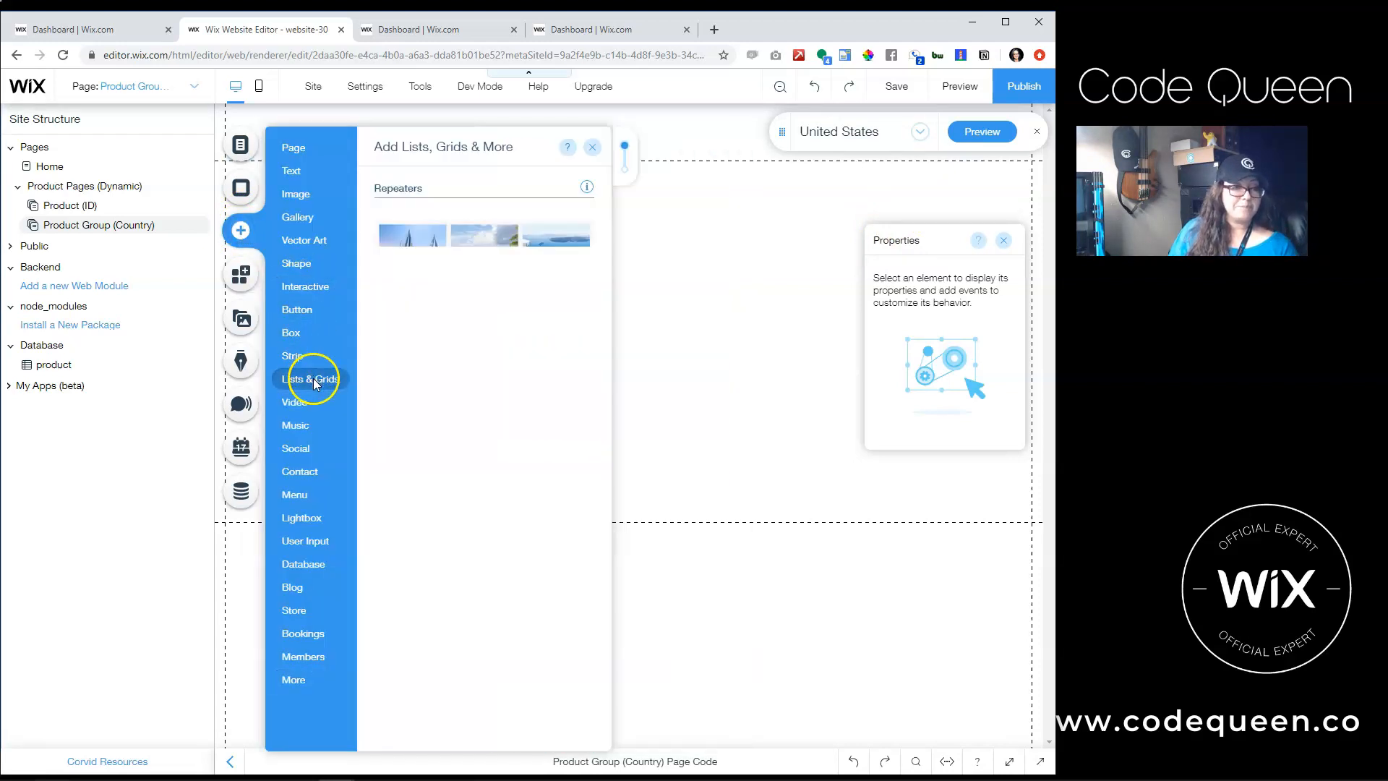
pyautogui.moveTo(506, 272); pyautogui.dragTo(719, 296)
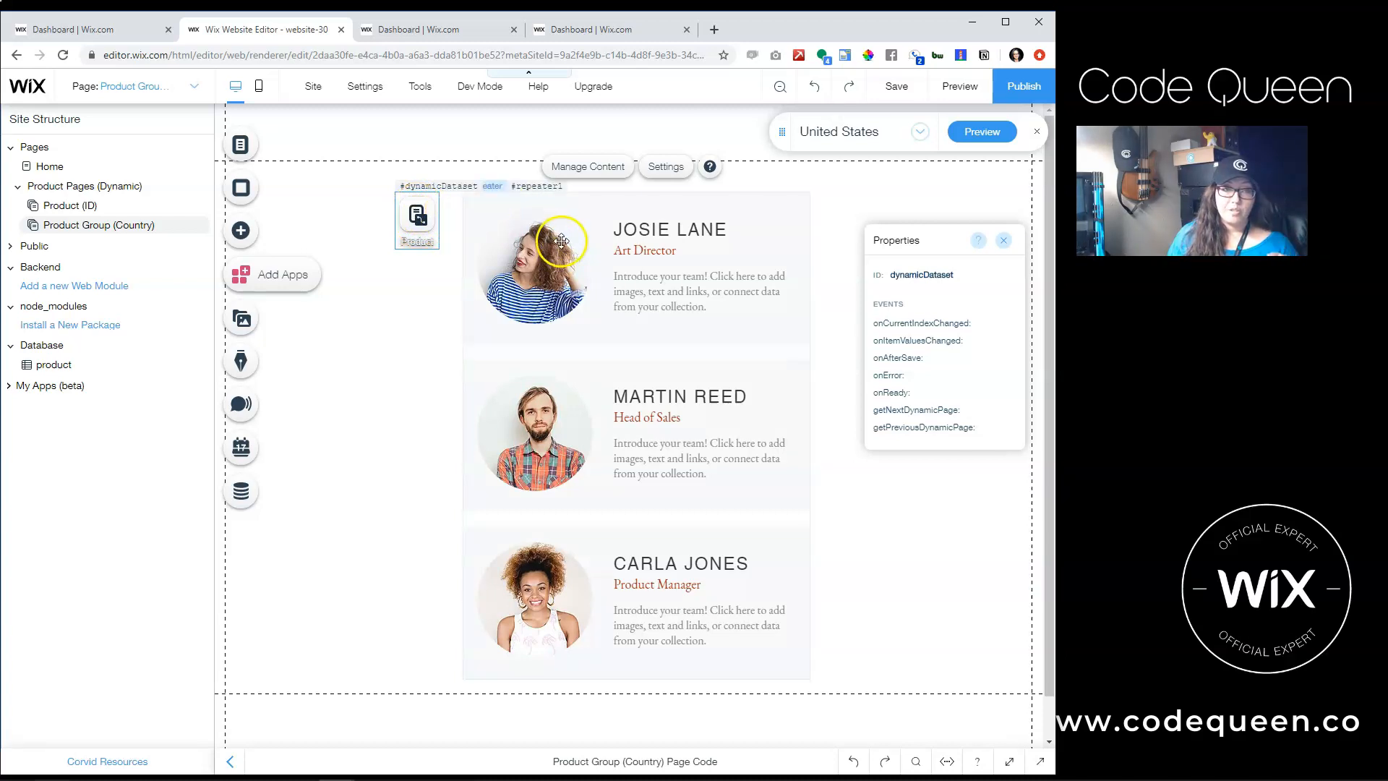
# Connect the repeater to the Product dataset.
pyautogui.click(609, 212)
pyautogui.click(781, 175)
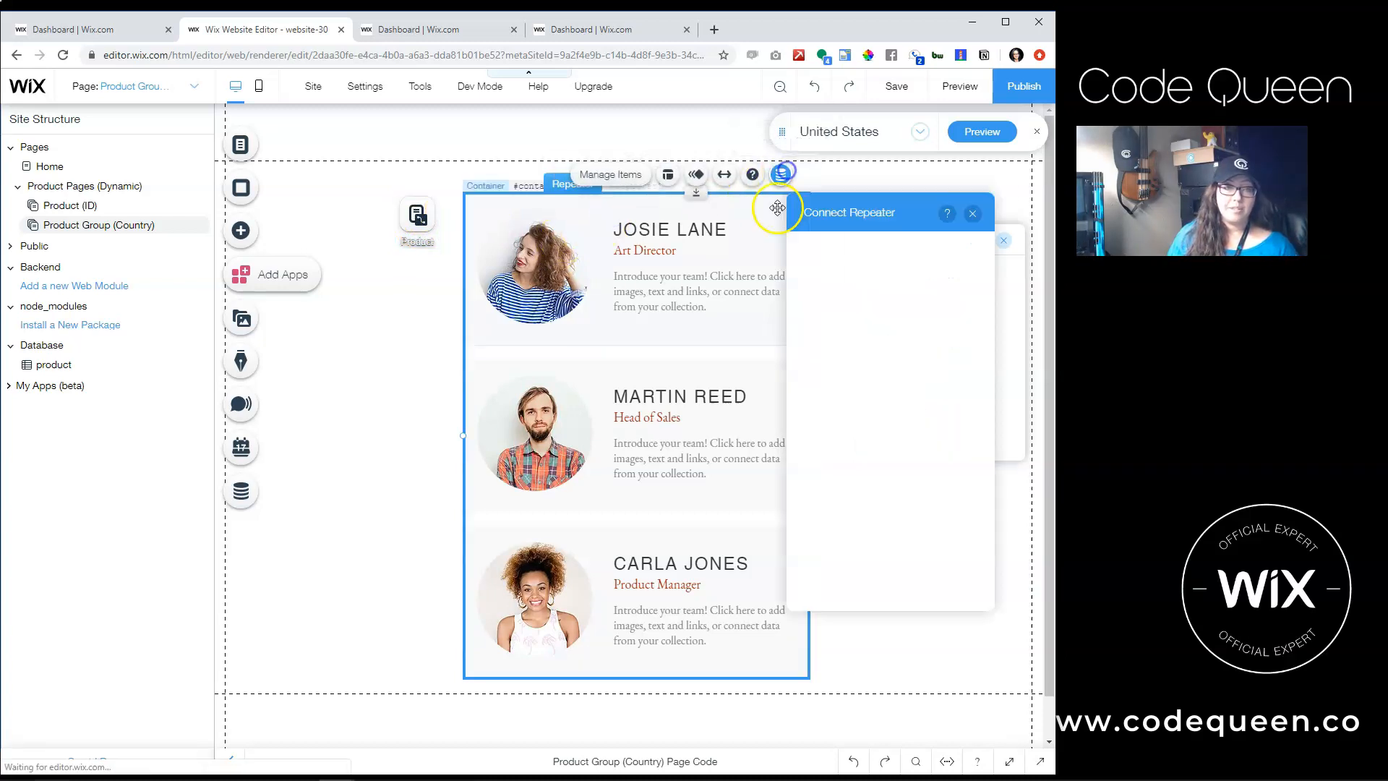
pyautogui.click(819, 269)
pyautogui.click(841, 295)
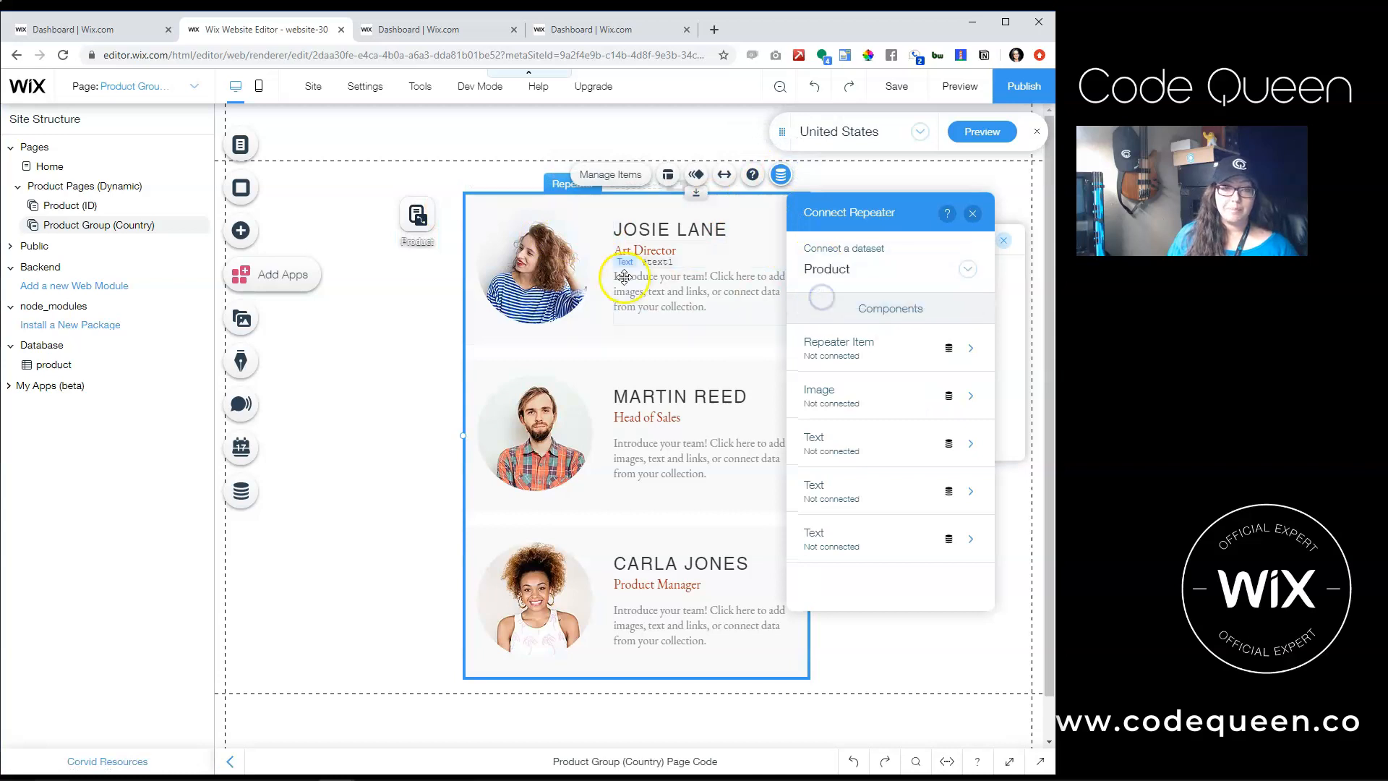
# Connect the repeater's name text to the Country field and its job-title text to the First Name field.
pyautogui.click(659, 230)
pyautogui.click(743, 265)
pyautogui.click(853, 452)
pyautogui.click(860, 305)
pyautogui.click(654, 253)
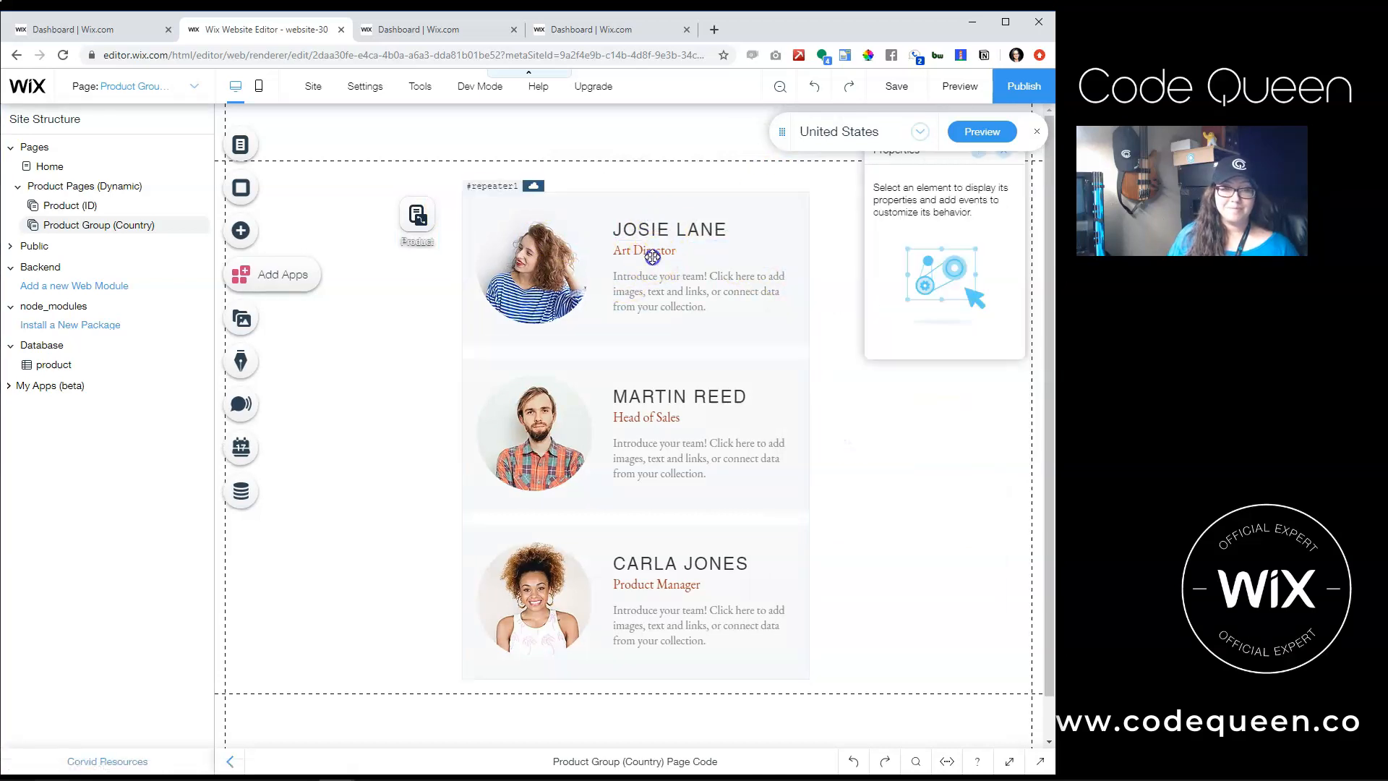
pyautogui.click(741, 209)
pyautogui.click(869, 480)
pyautogui.click(869, 353)
pyautogui.click(938, 561)
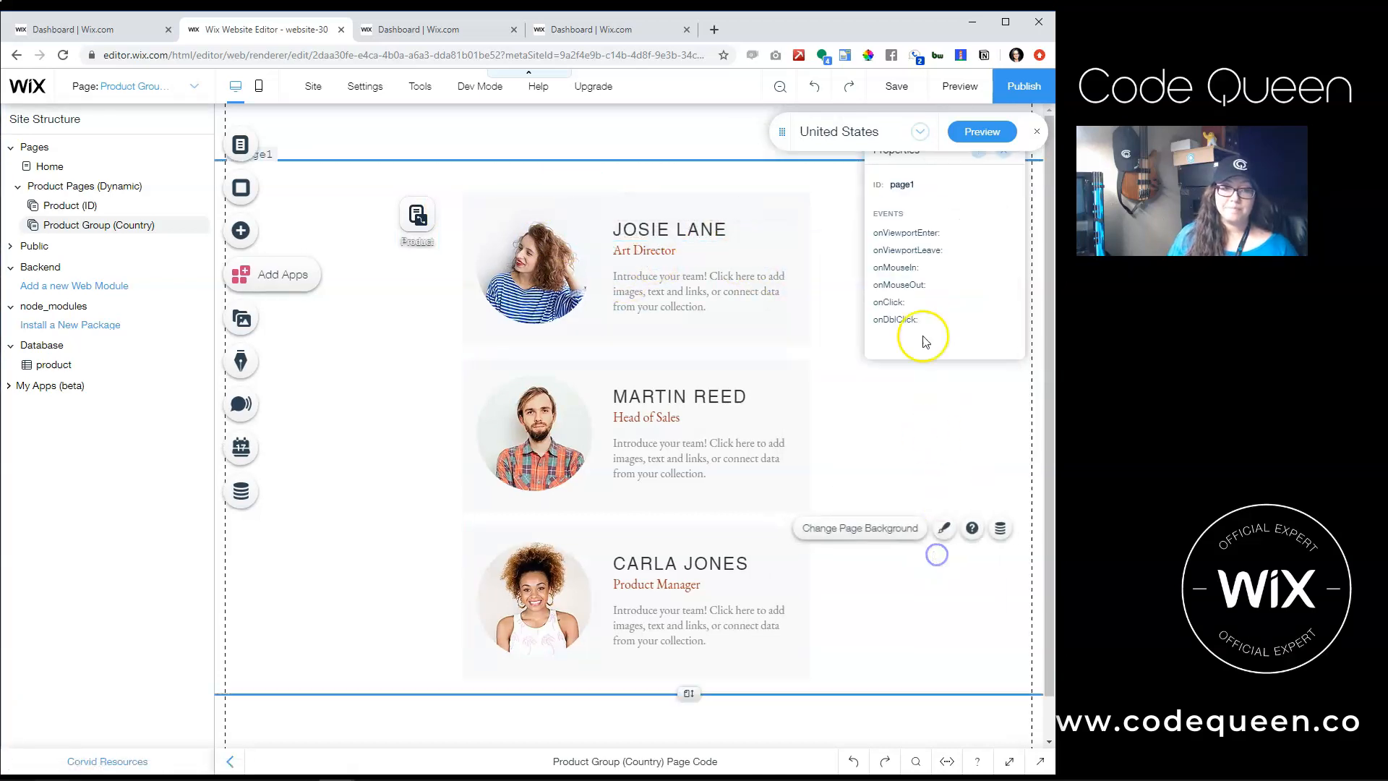
# Preview the Product Group page and switch the displayed country to Ukraine and Israel to compare the listed items.
pyautogui.click(967, 136)
pyautogui.click(903, 244)
pyautogui.click(1040, 619)
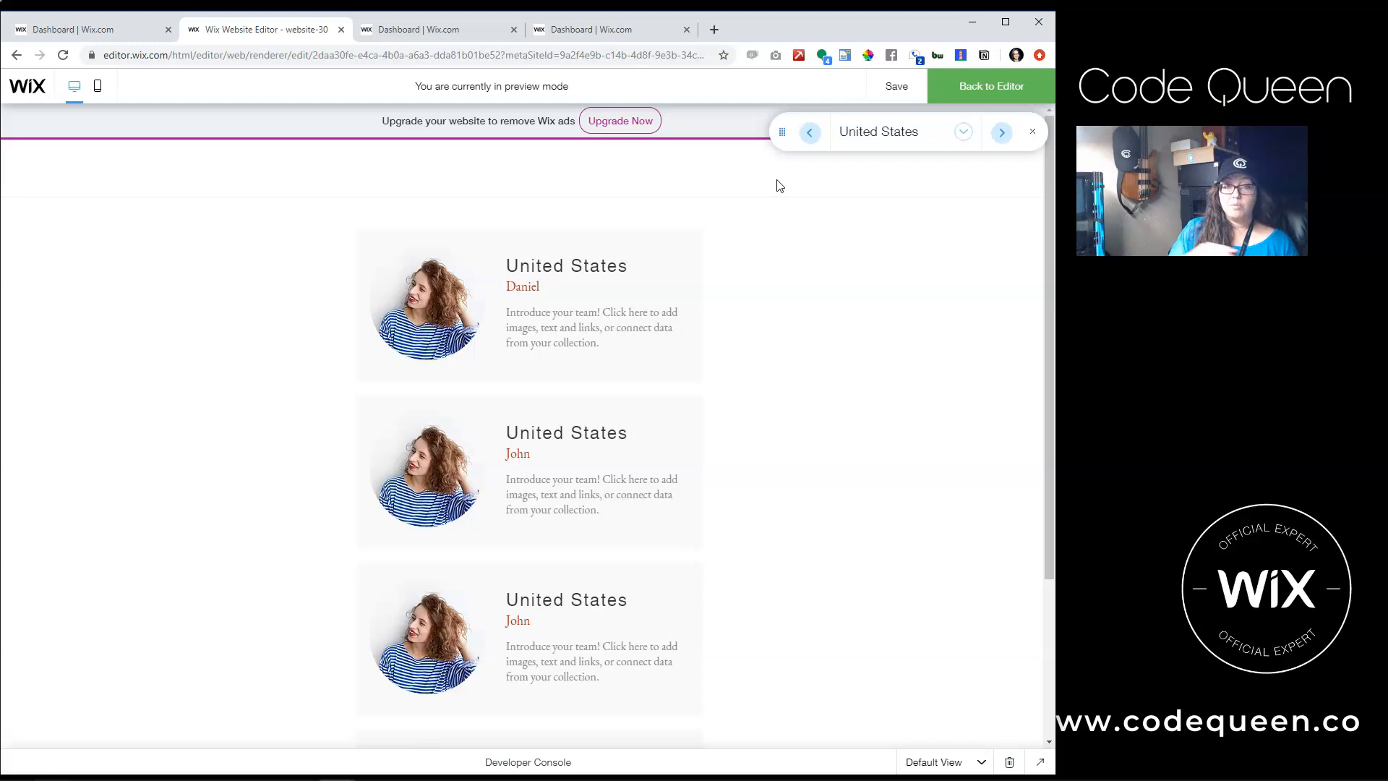
pyautogui.click(890, 125)
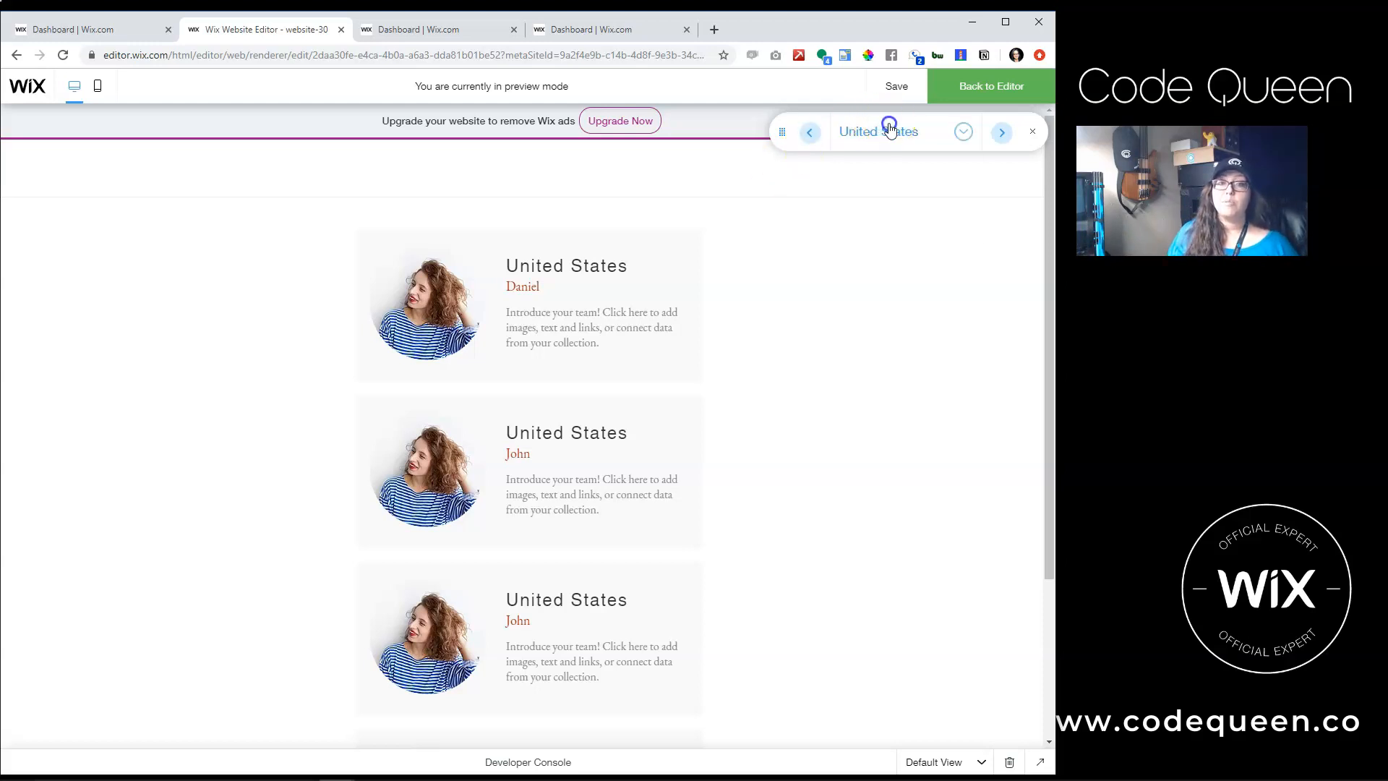
pyautogui.click(883, 159)
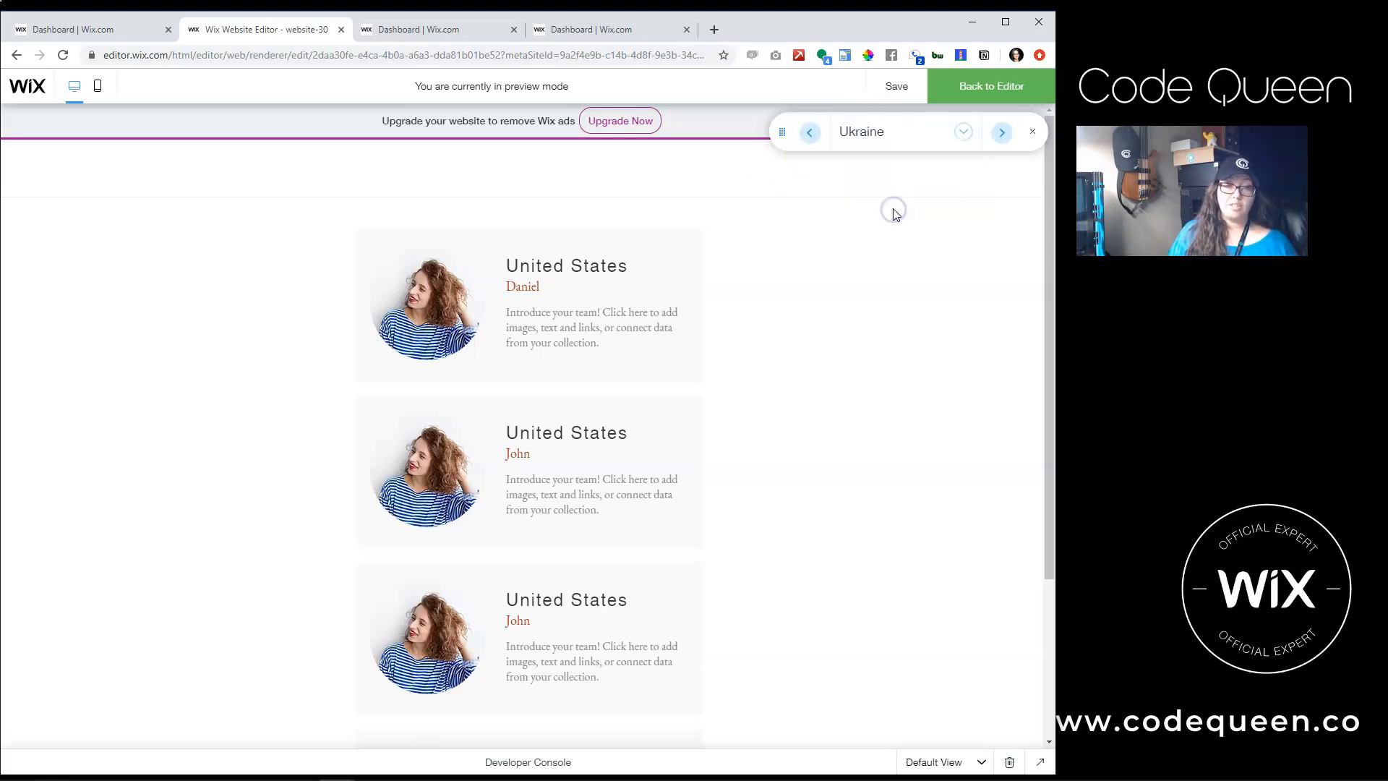
pyautogui.click(890, 161)
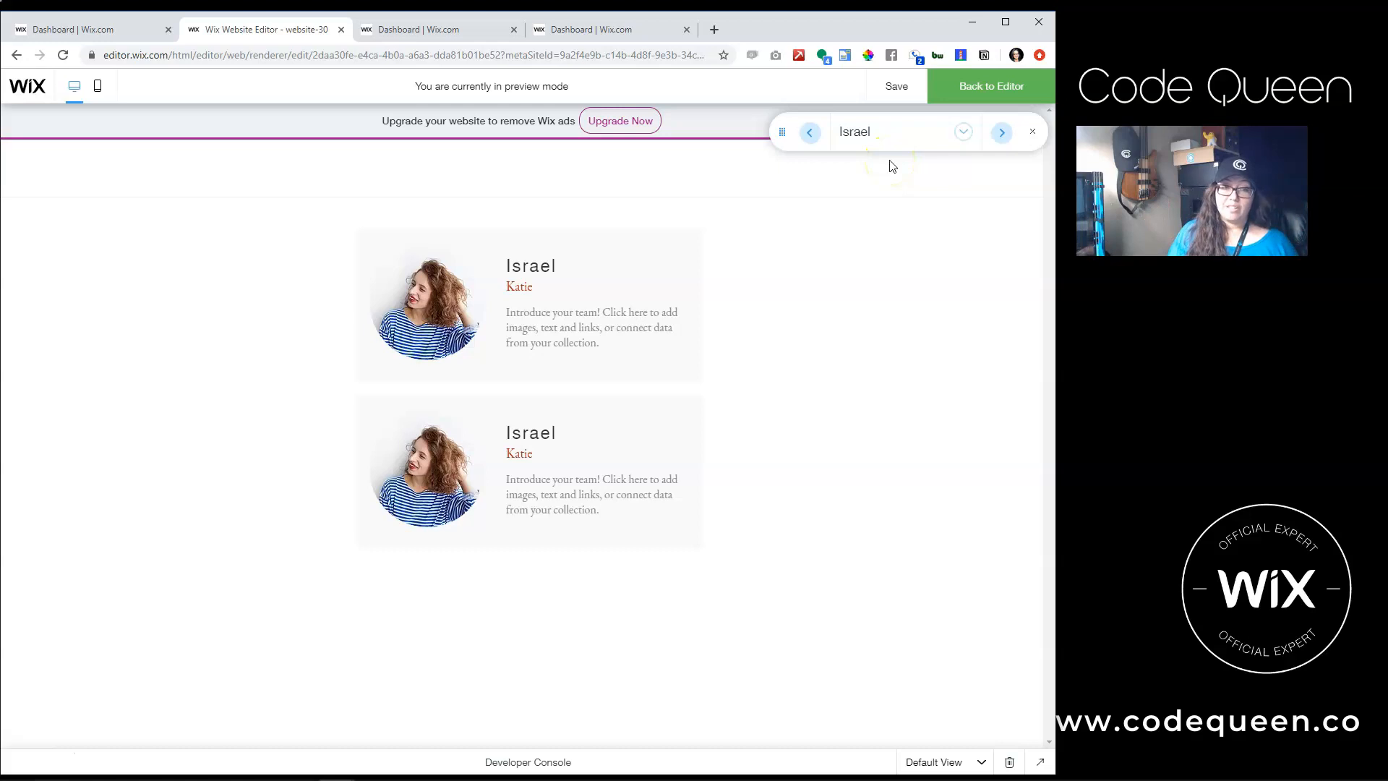
pyautogui.click(882, 214)
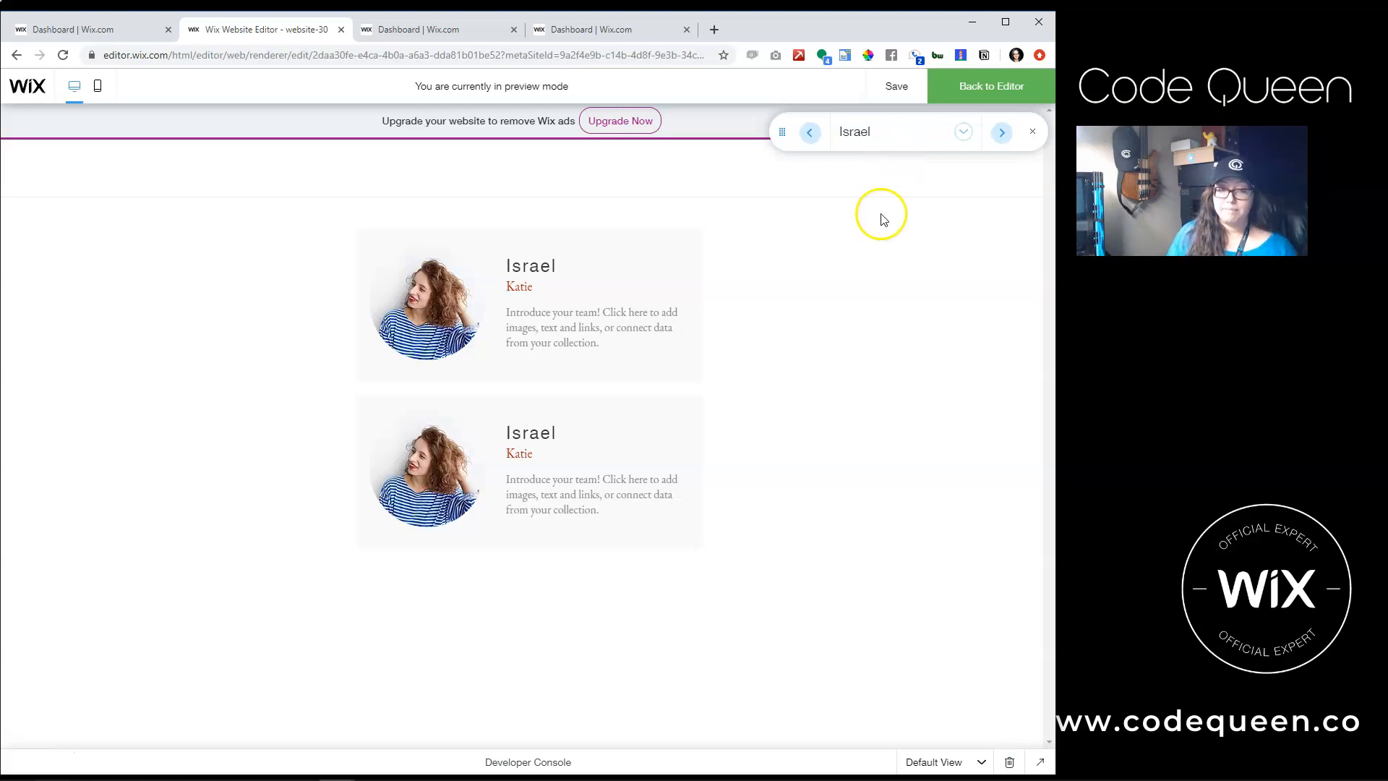